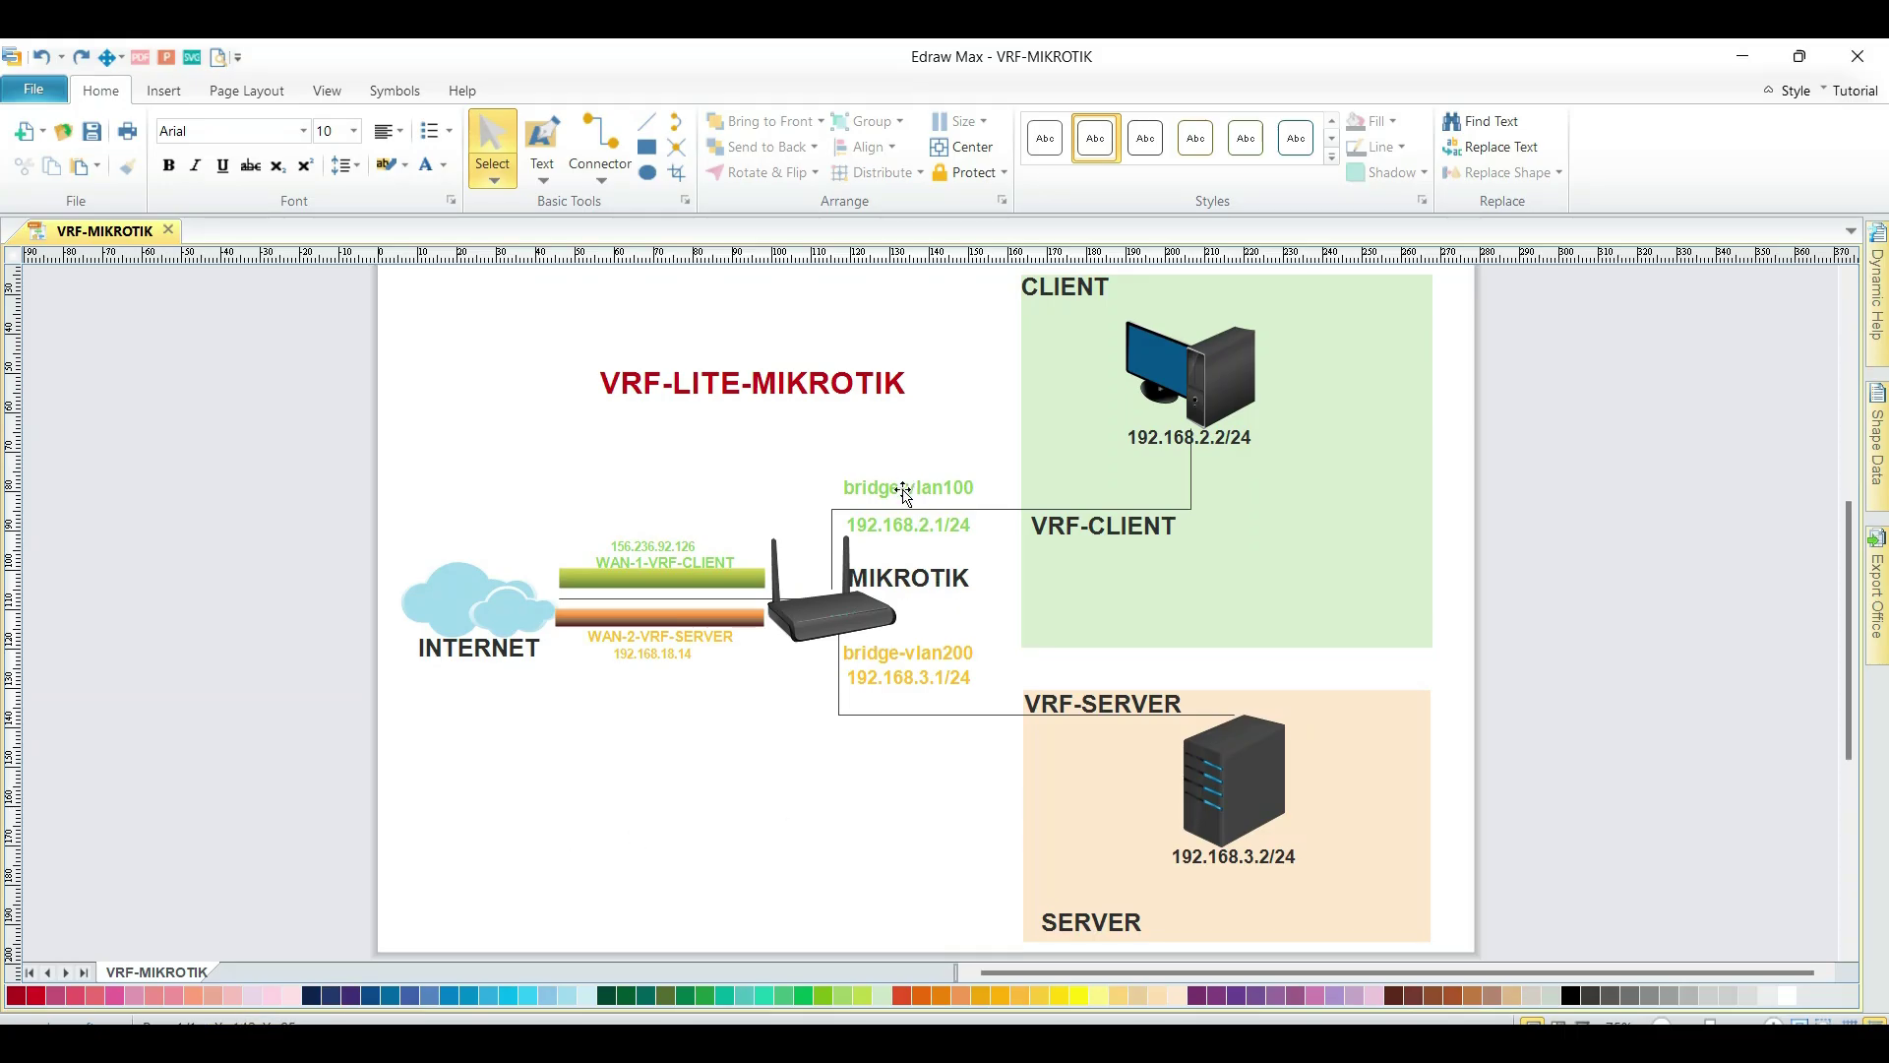
Point out the bridge-vlan100, bridge-vlan200 and 192.168.2.1/24 labels in the network diagram.
left_click(898, 490)
left_click(895, 653)
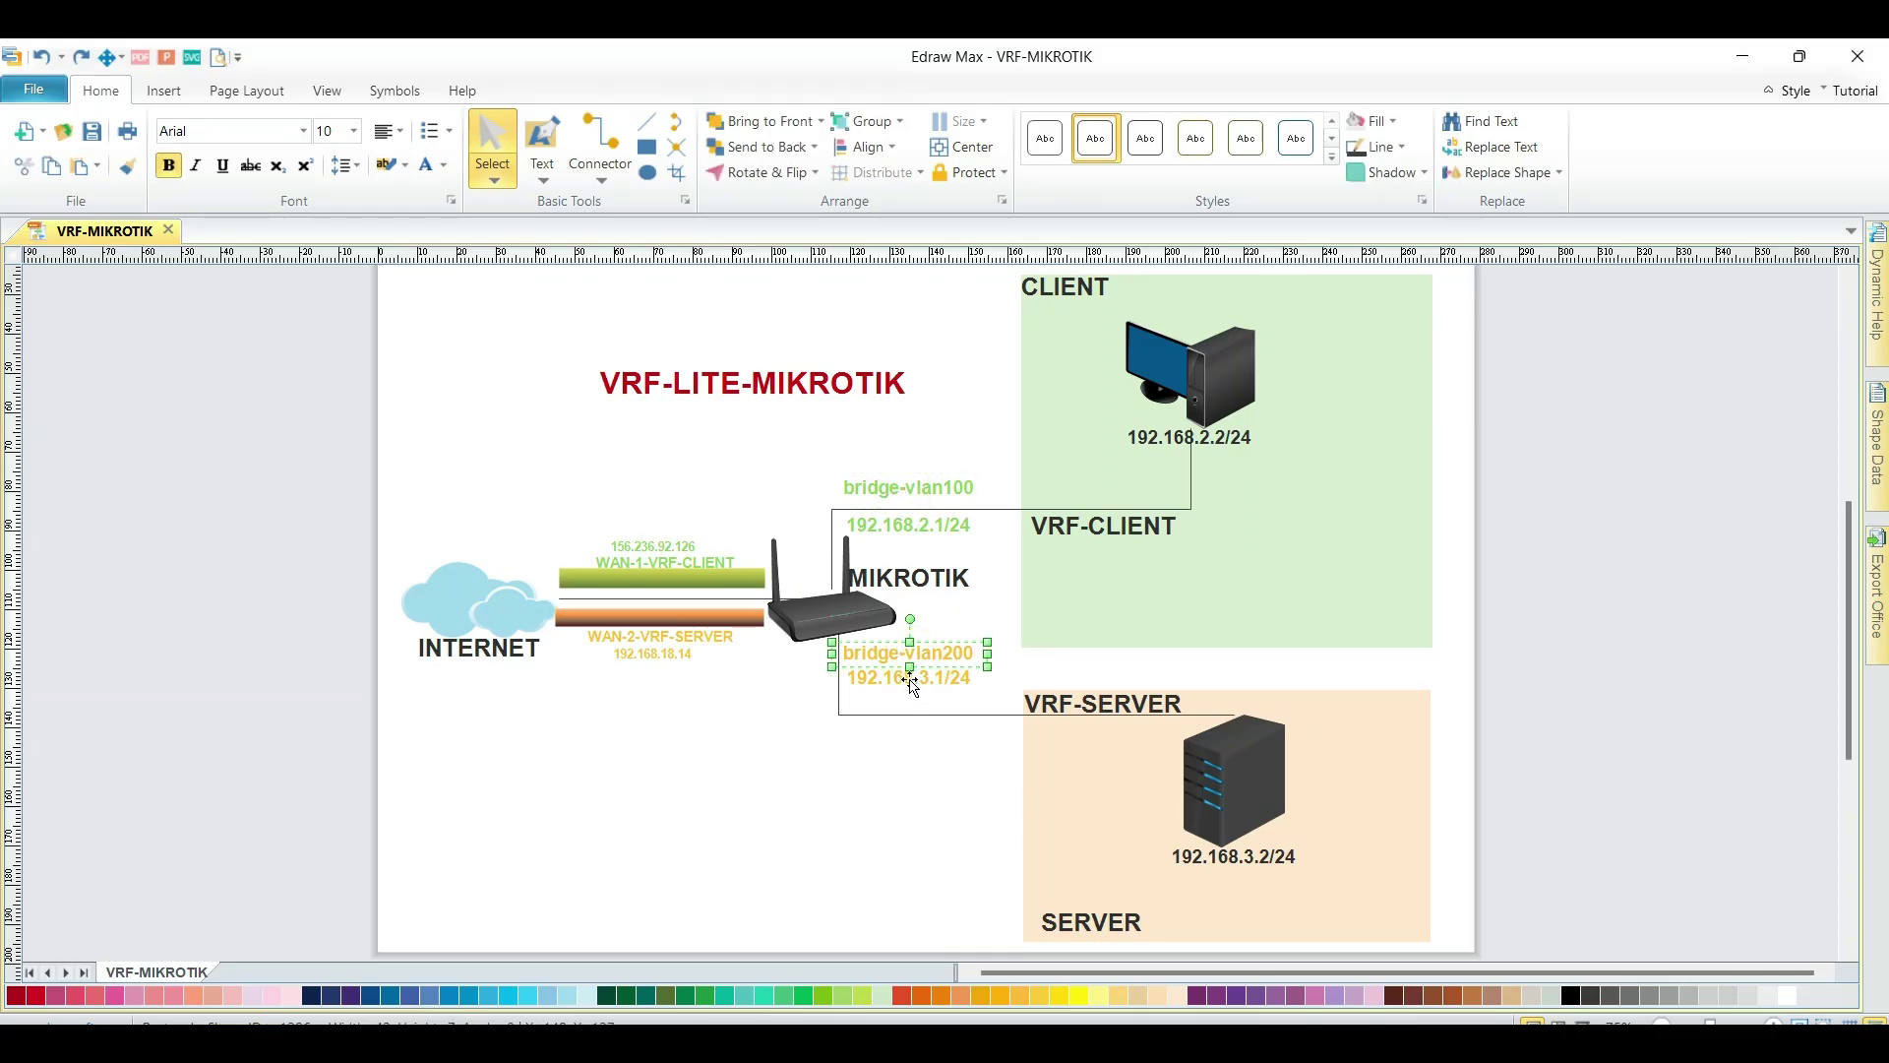
left_click(939, 521)
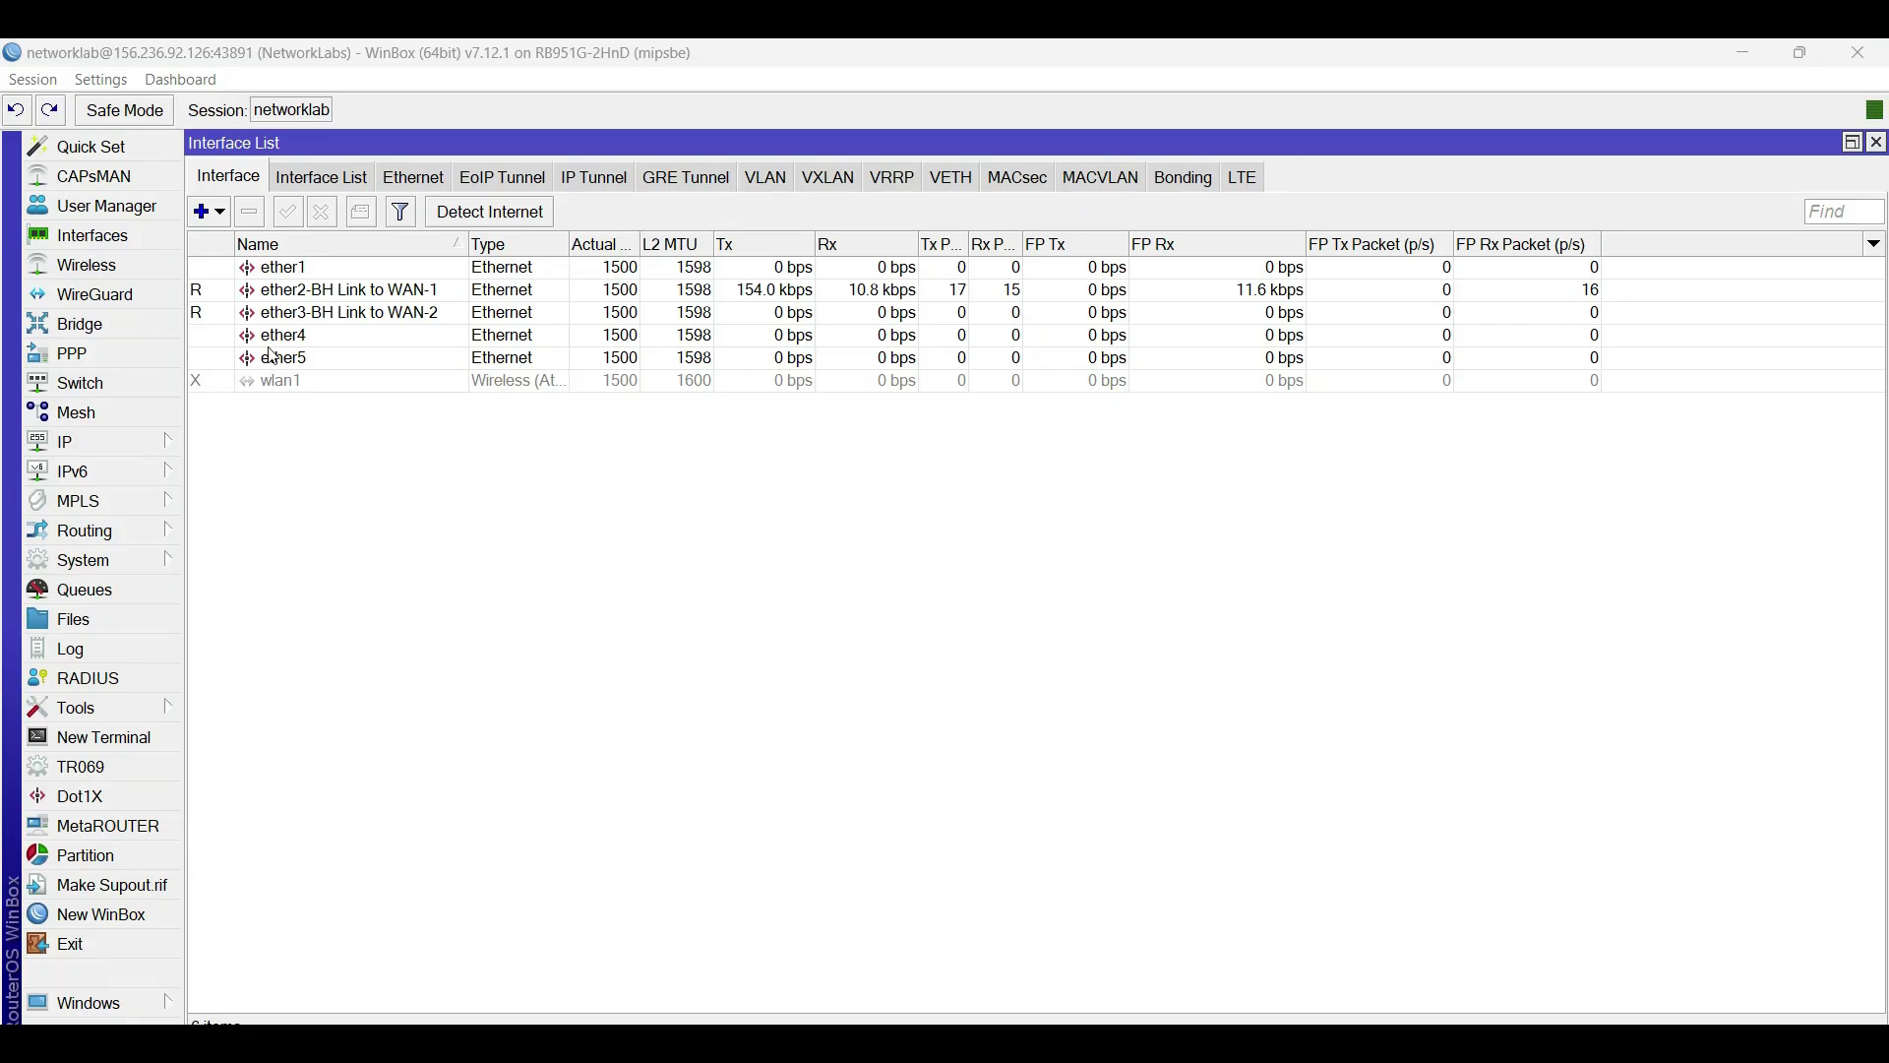
Add a new bridge named bridge-vlan100.
left_click(135, 330)
left_click(202, 211)
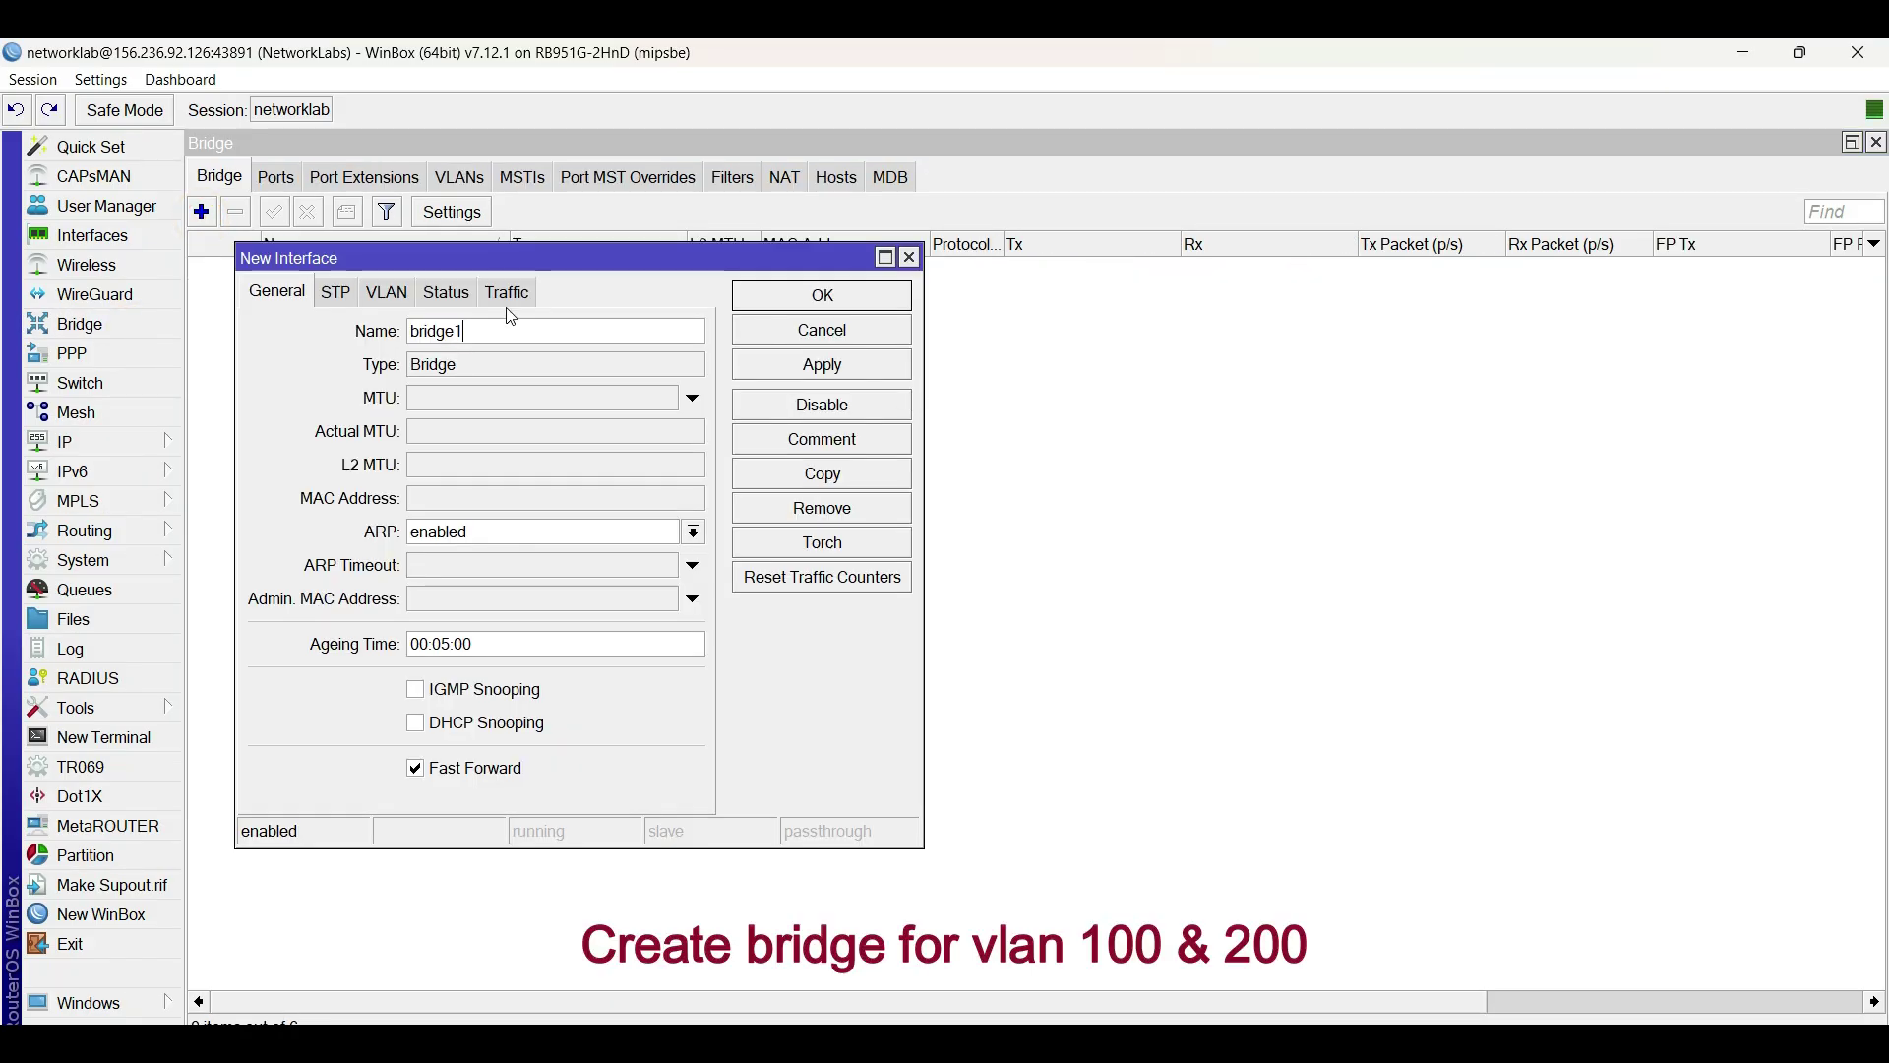
type("-vlan100")
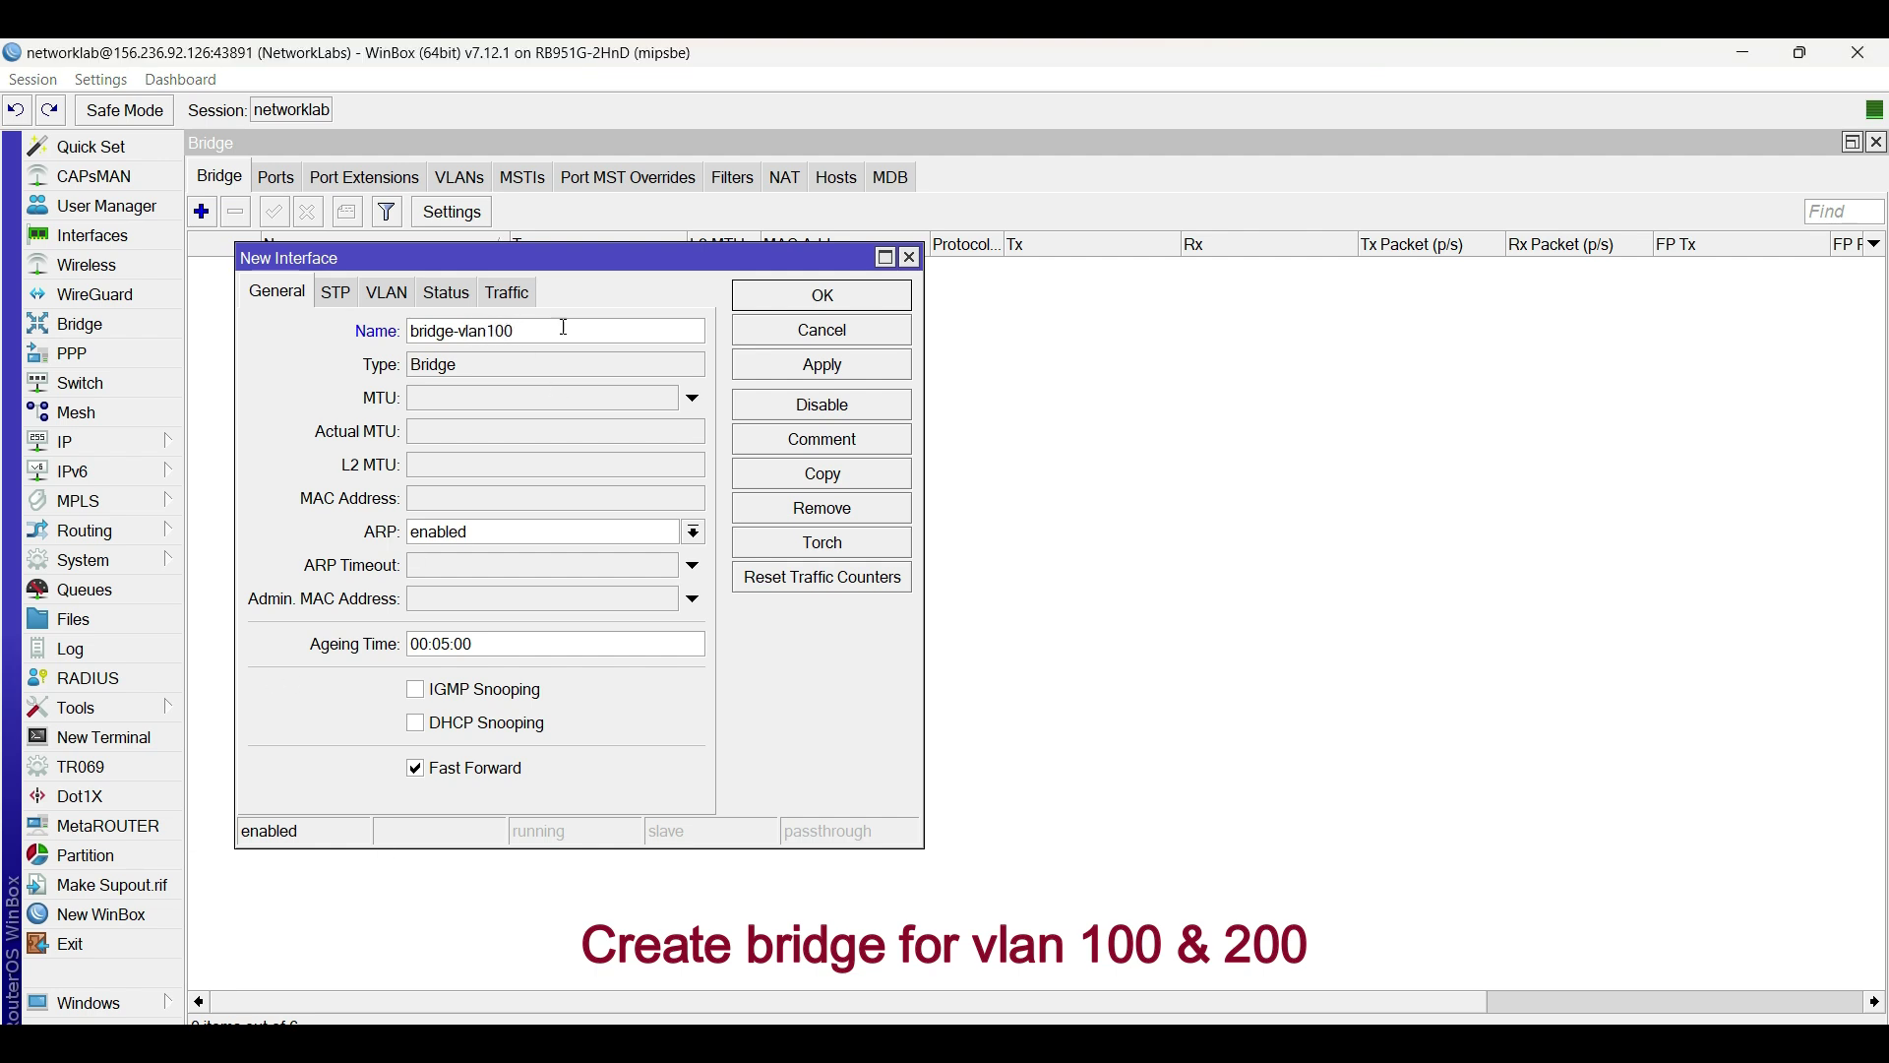
key("Return")
Add a second bridge named bridge-vlan200 and narrow the bridge list's Name column.
left_click(451, 268)
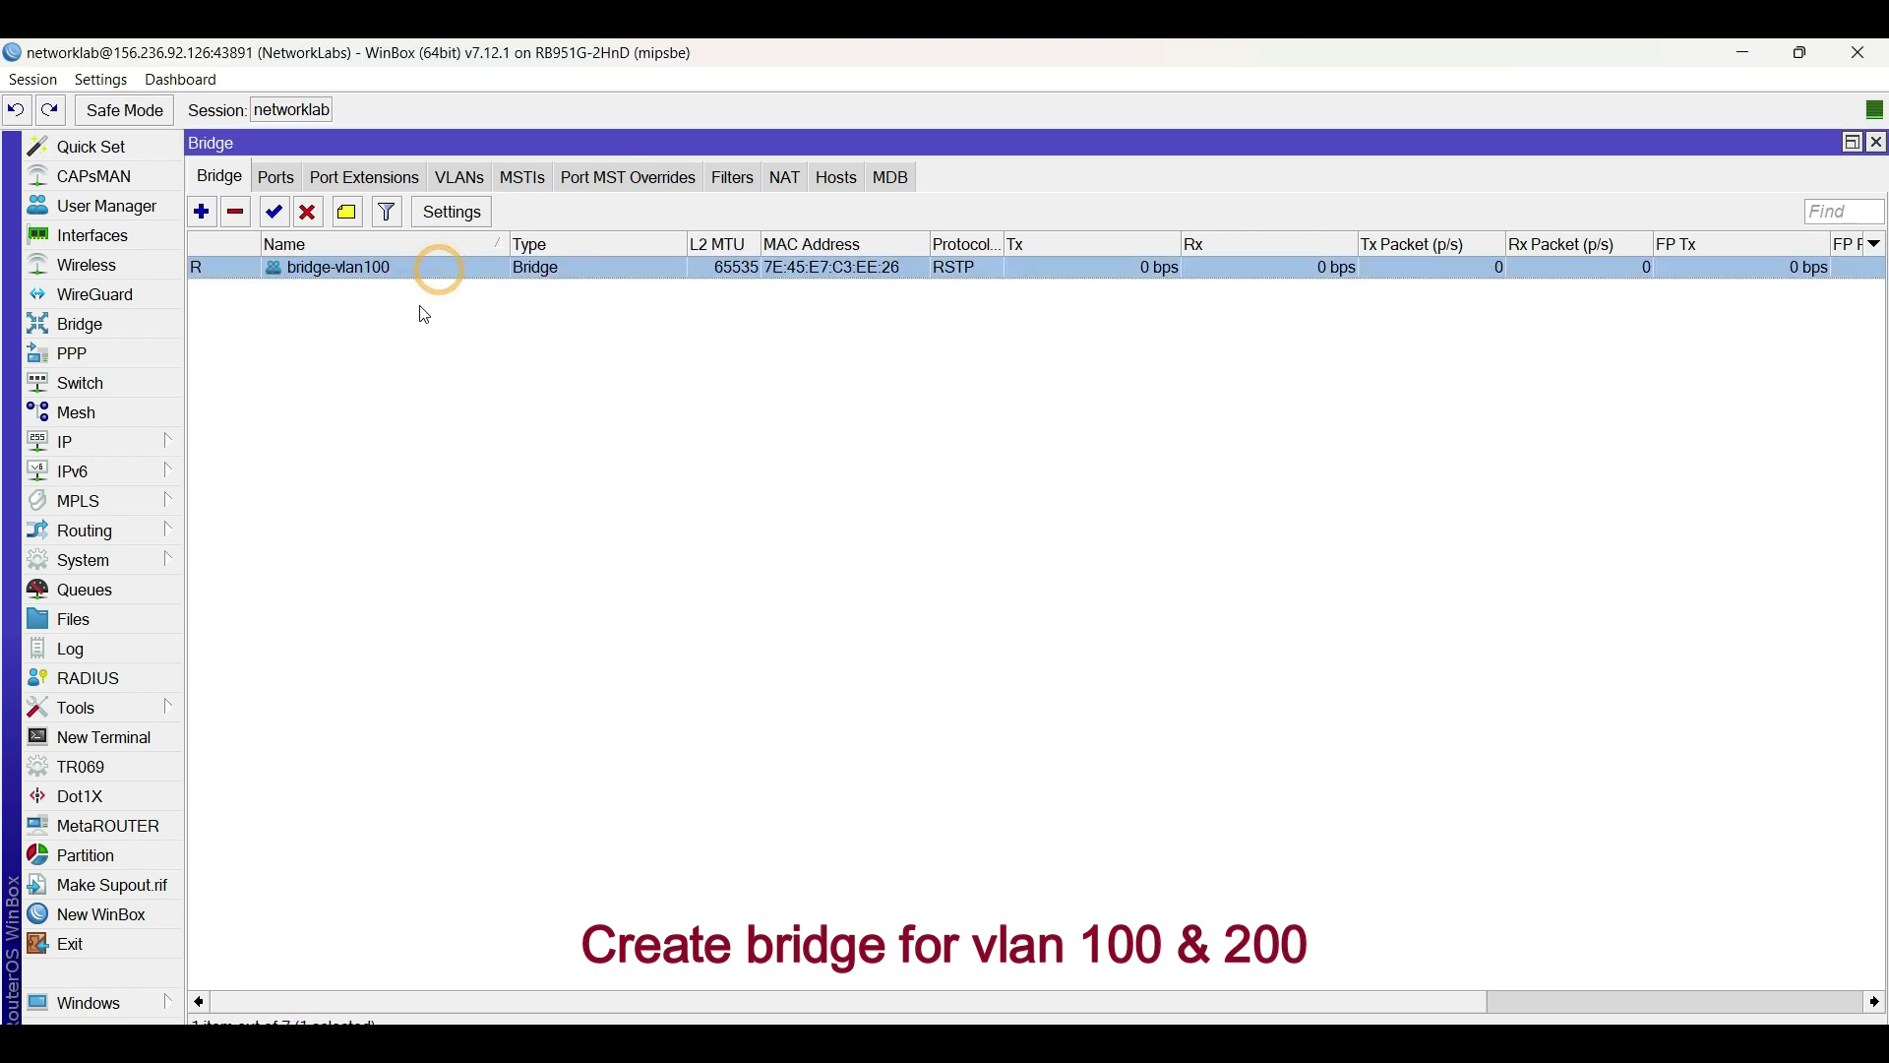
key("Insert")
left_click(599, 334)
key("BackSpace")
type("-vlan200")
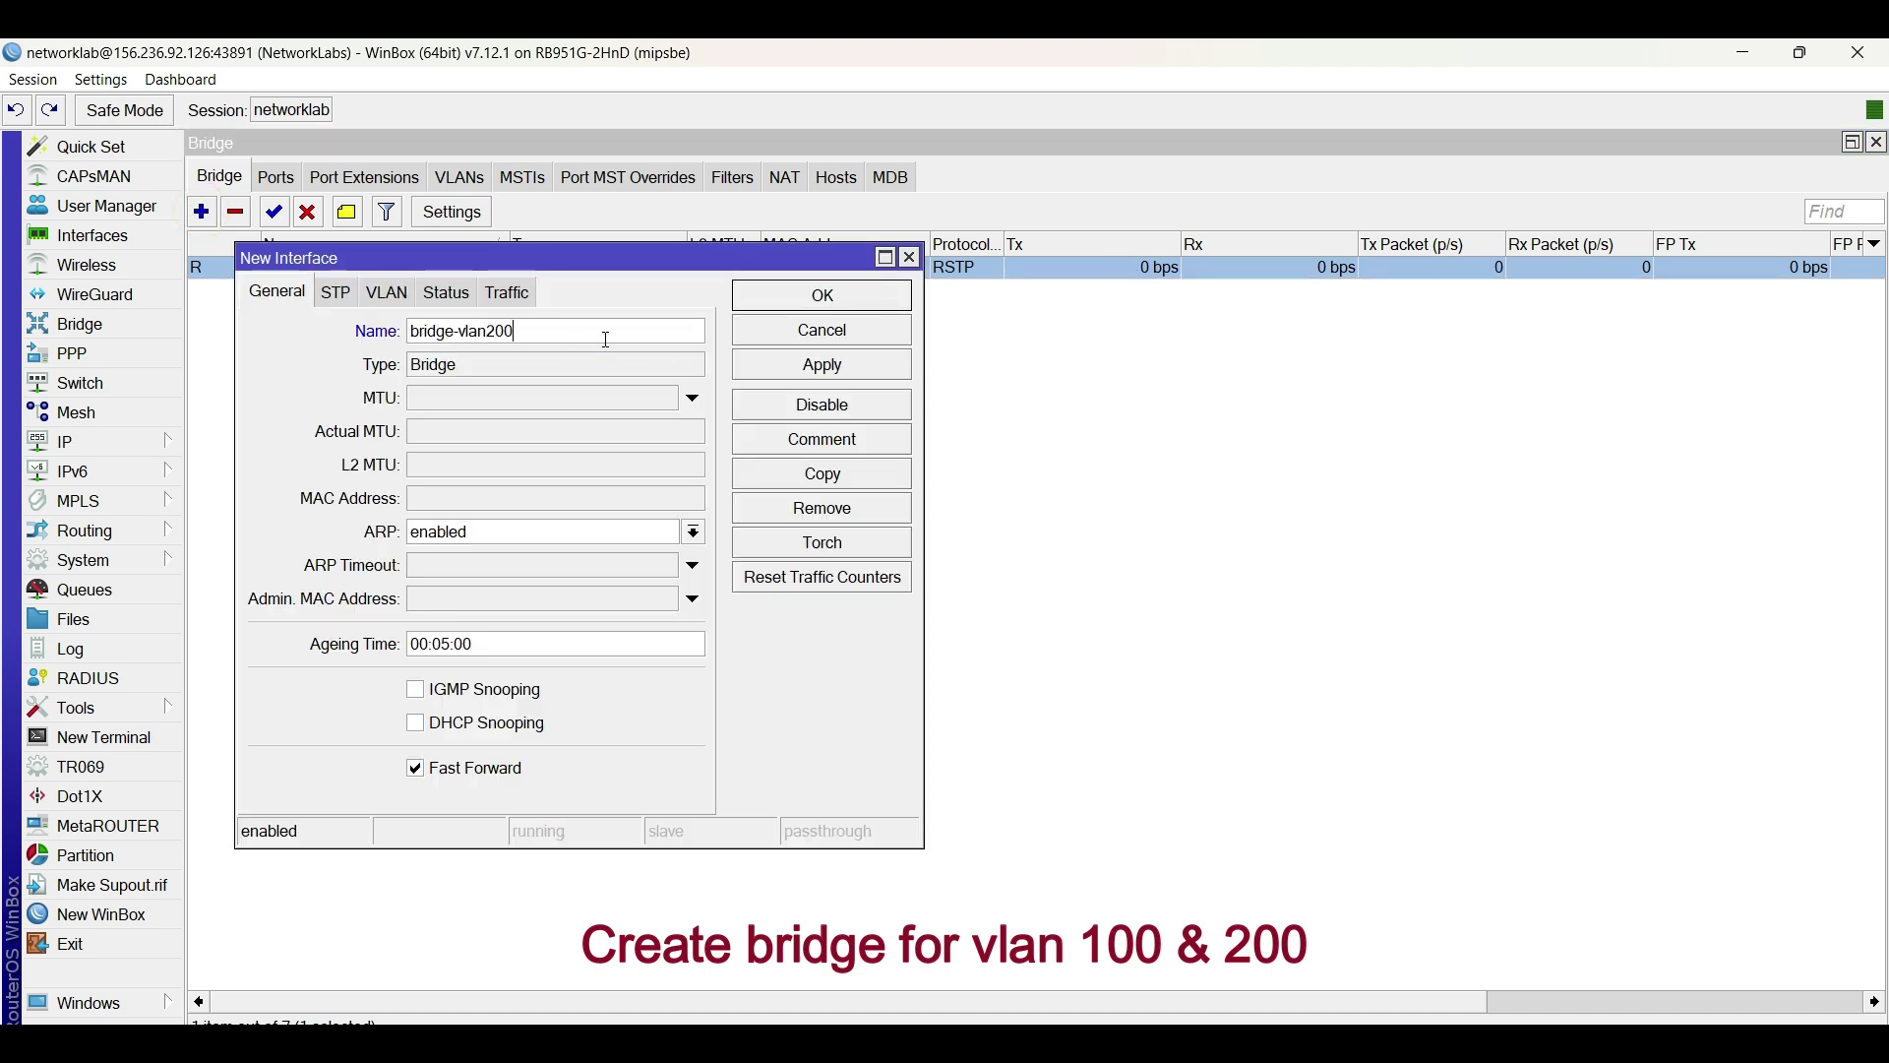
key("Return")
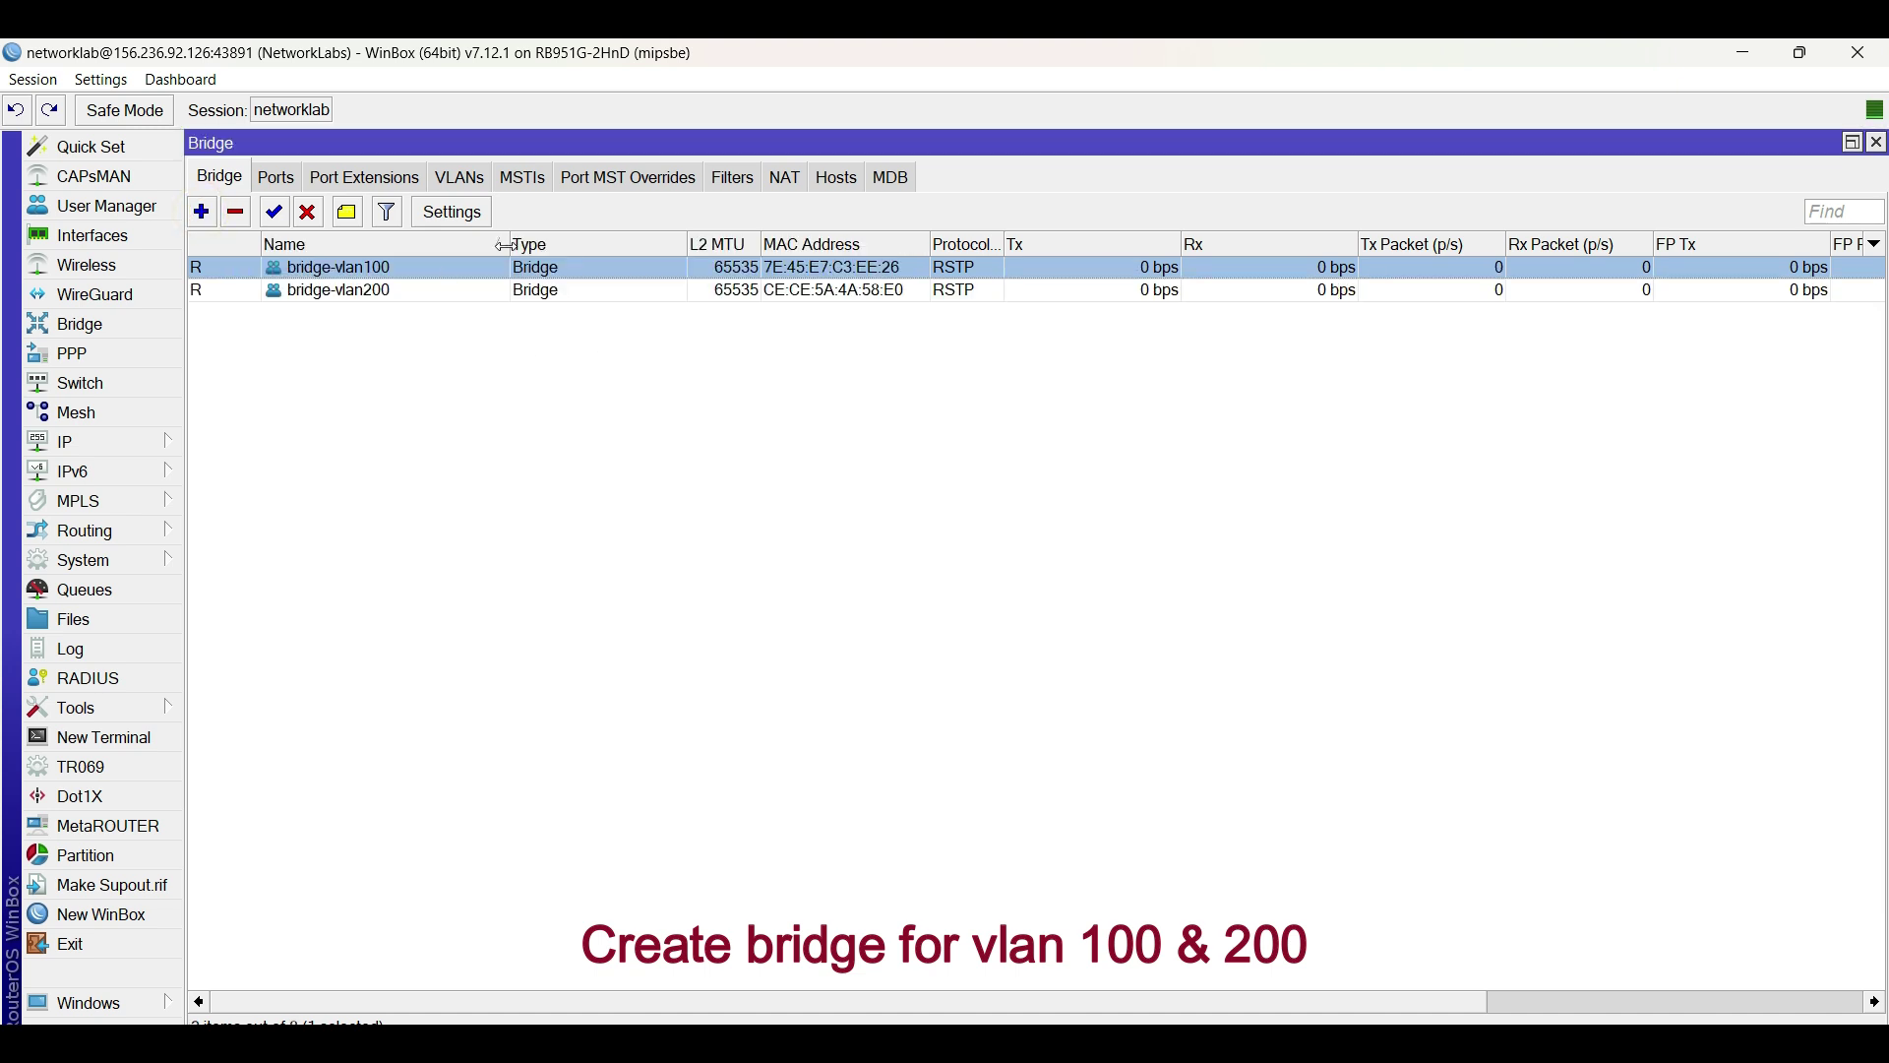
left_click_drag(506, 245, 425, 246)
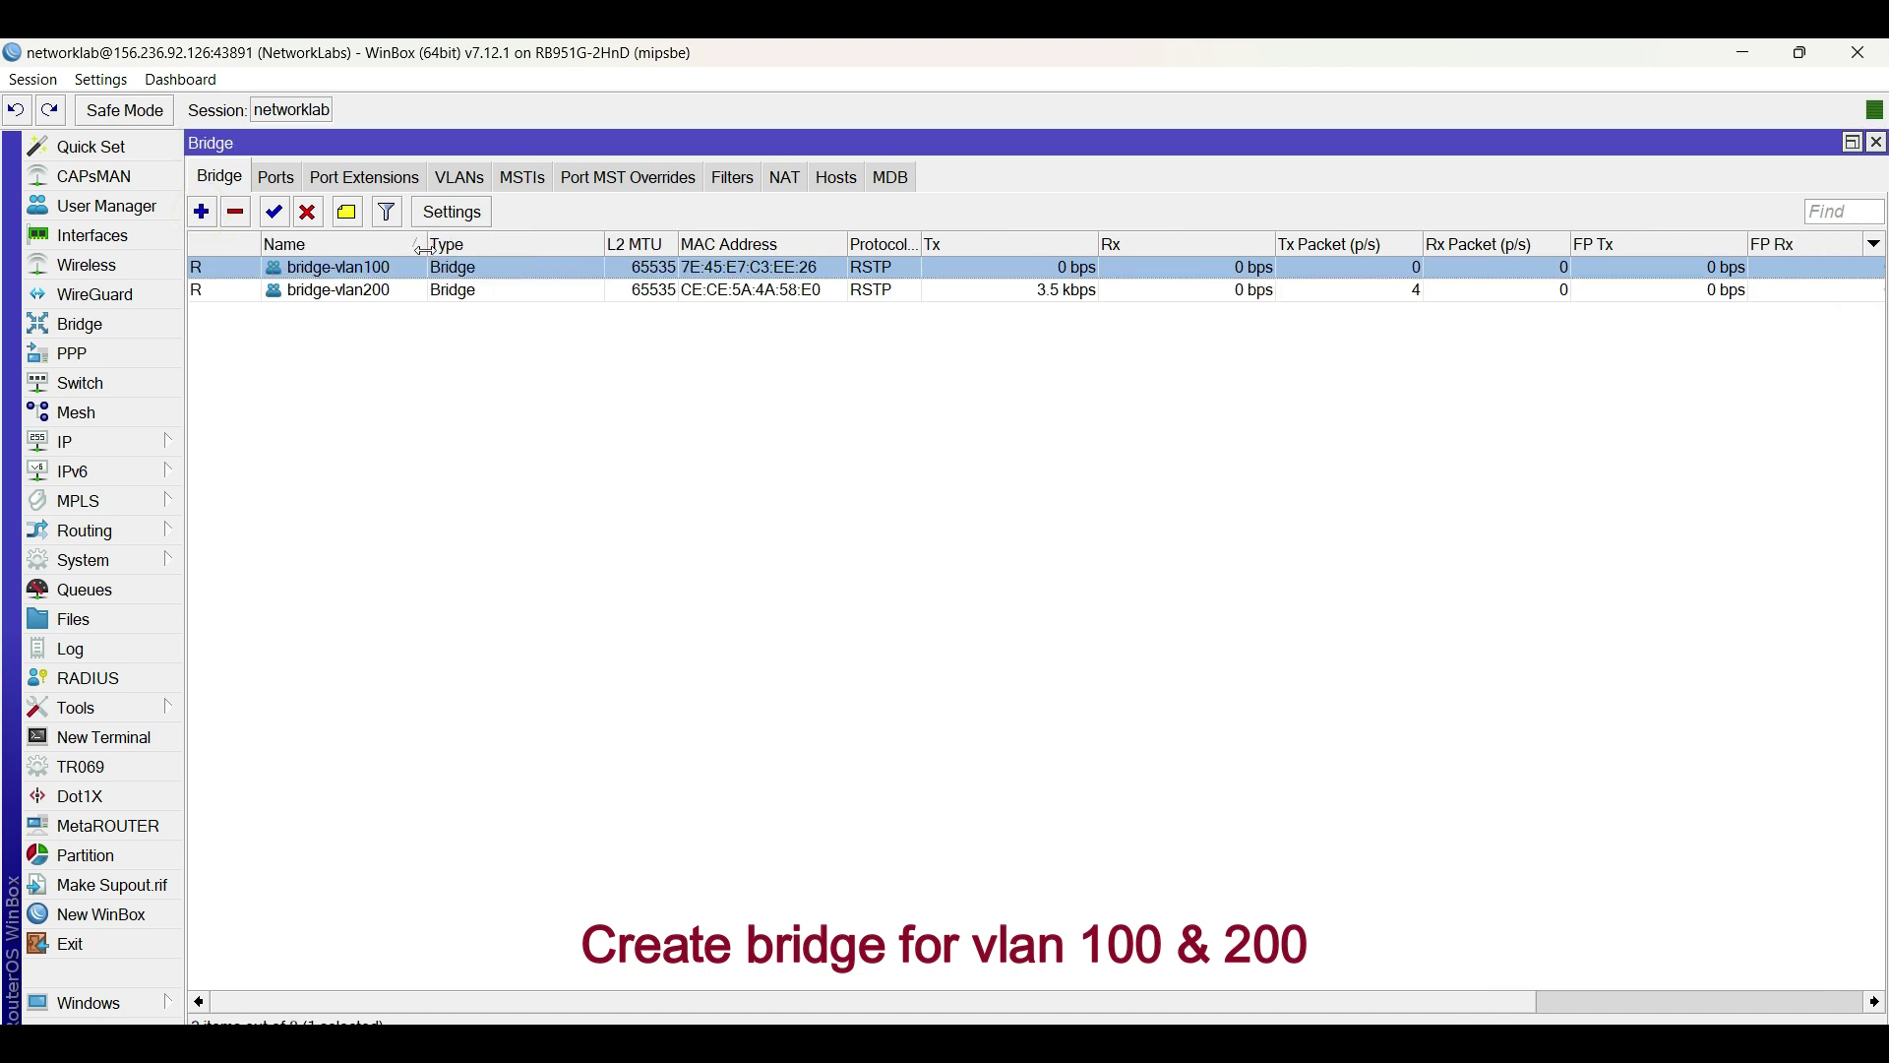
Add the address 192.168.2.1/24 on bridge-vlan100.
left_click(143, 442)
left_click(236, 316)
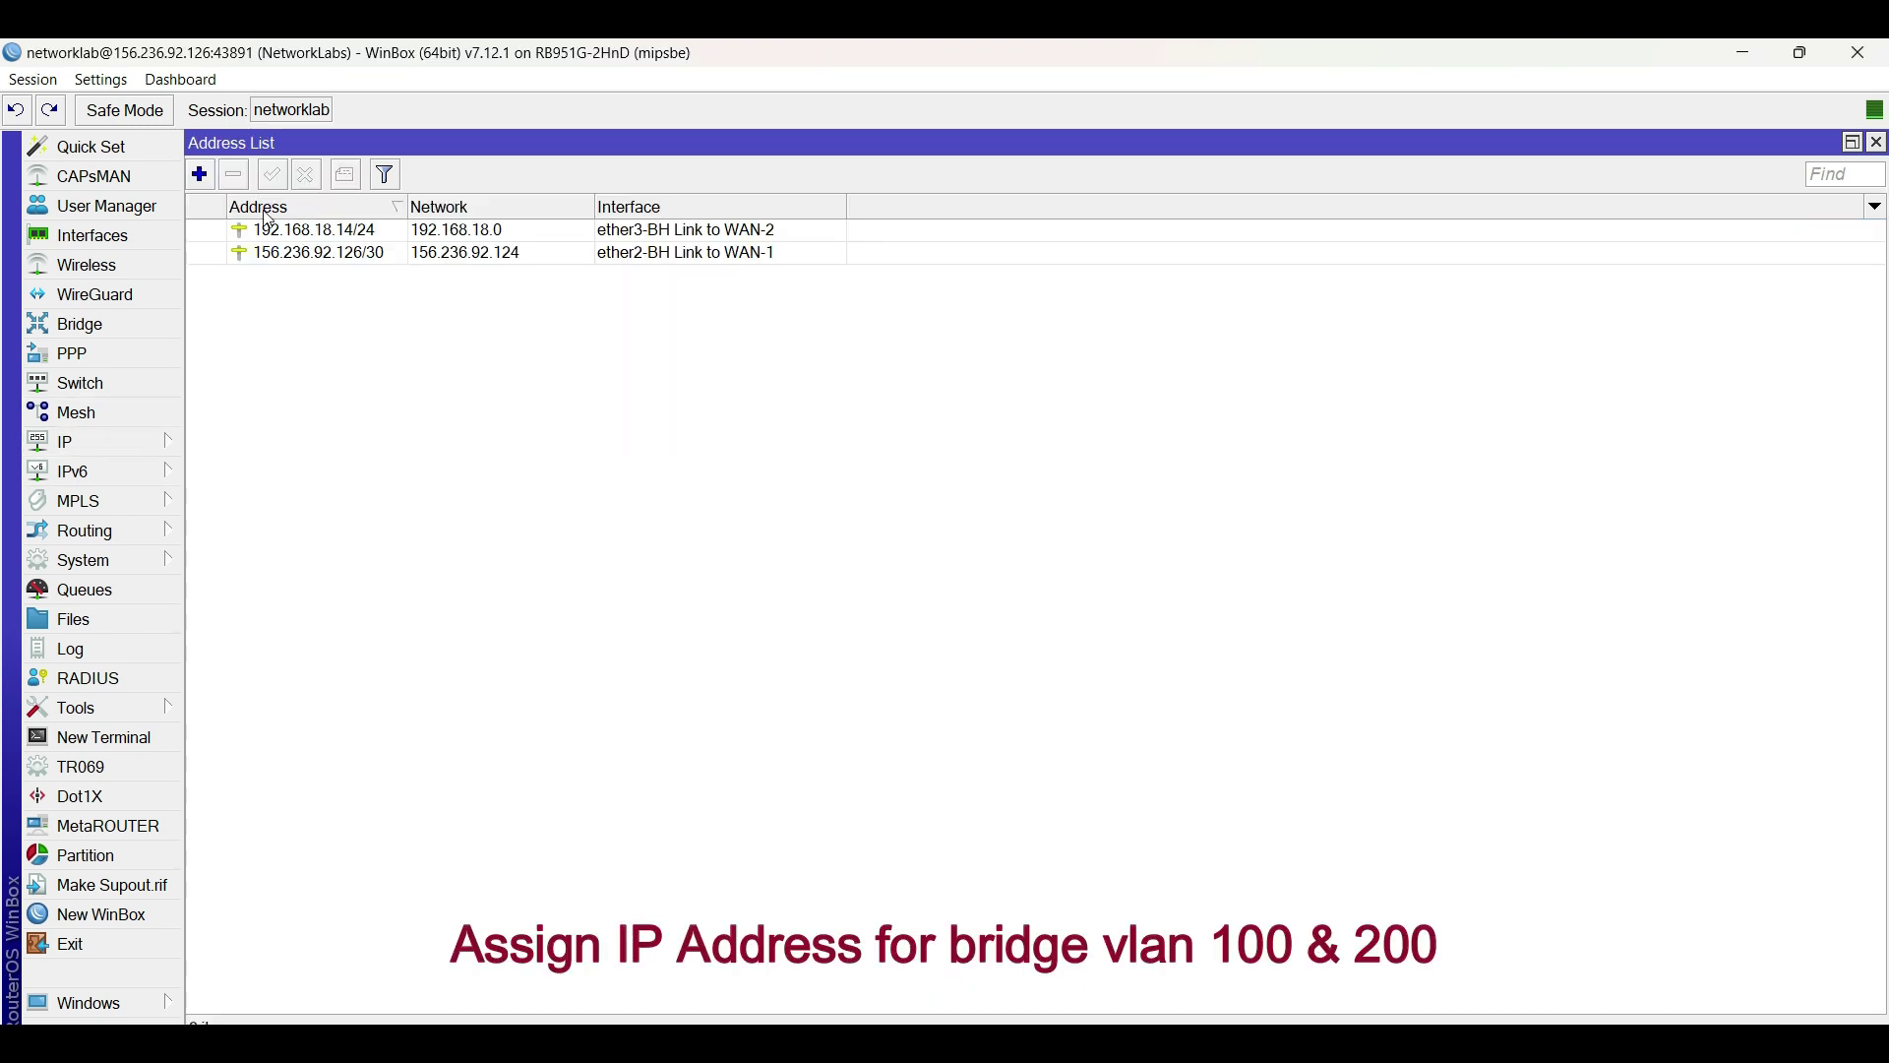
left_click(701, 253)
left_click(738, 230)
left_click(200, 174)
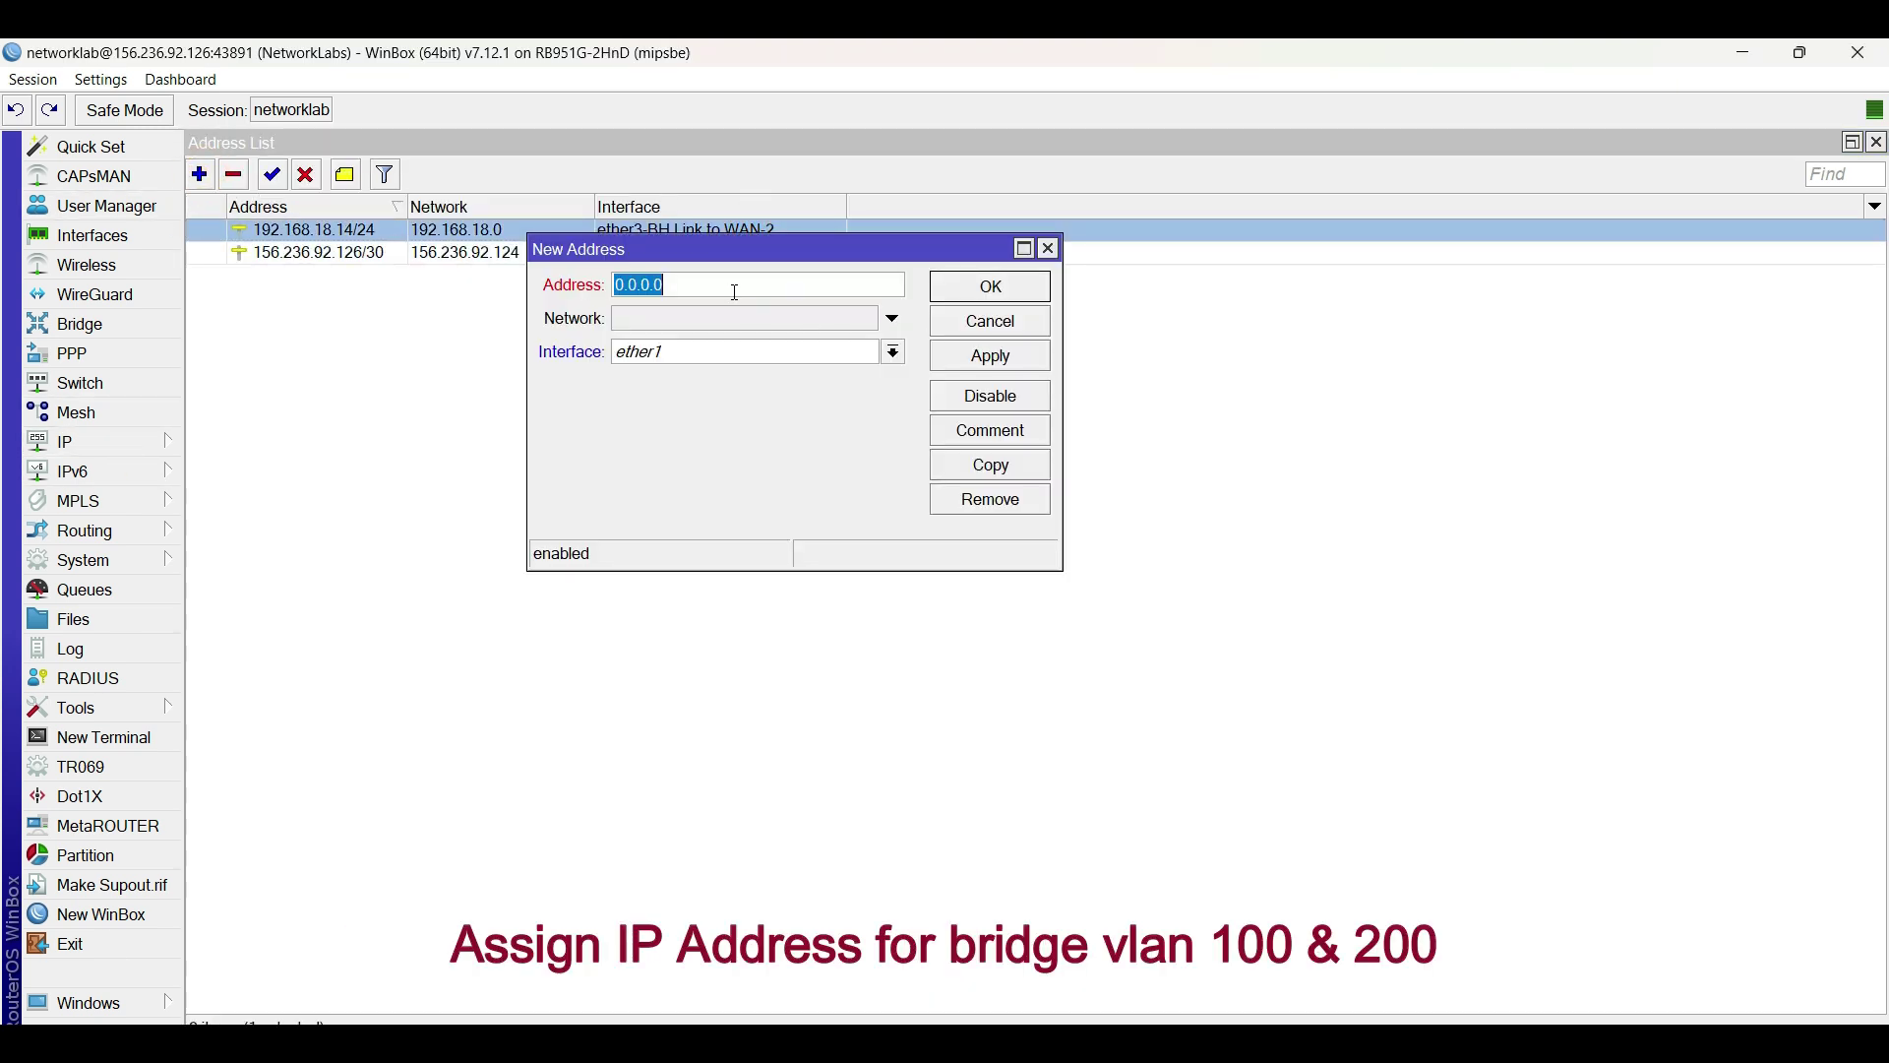
type("192.168.2.1/24")
left_click(758, 352)
left_click(689, 375)
left_click(969, 285)
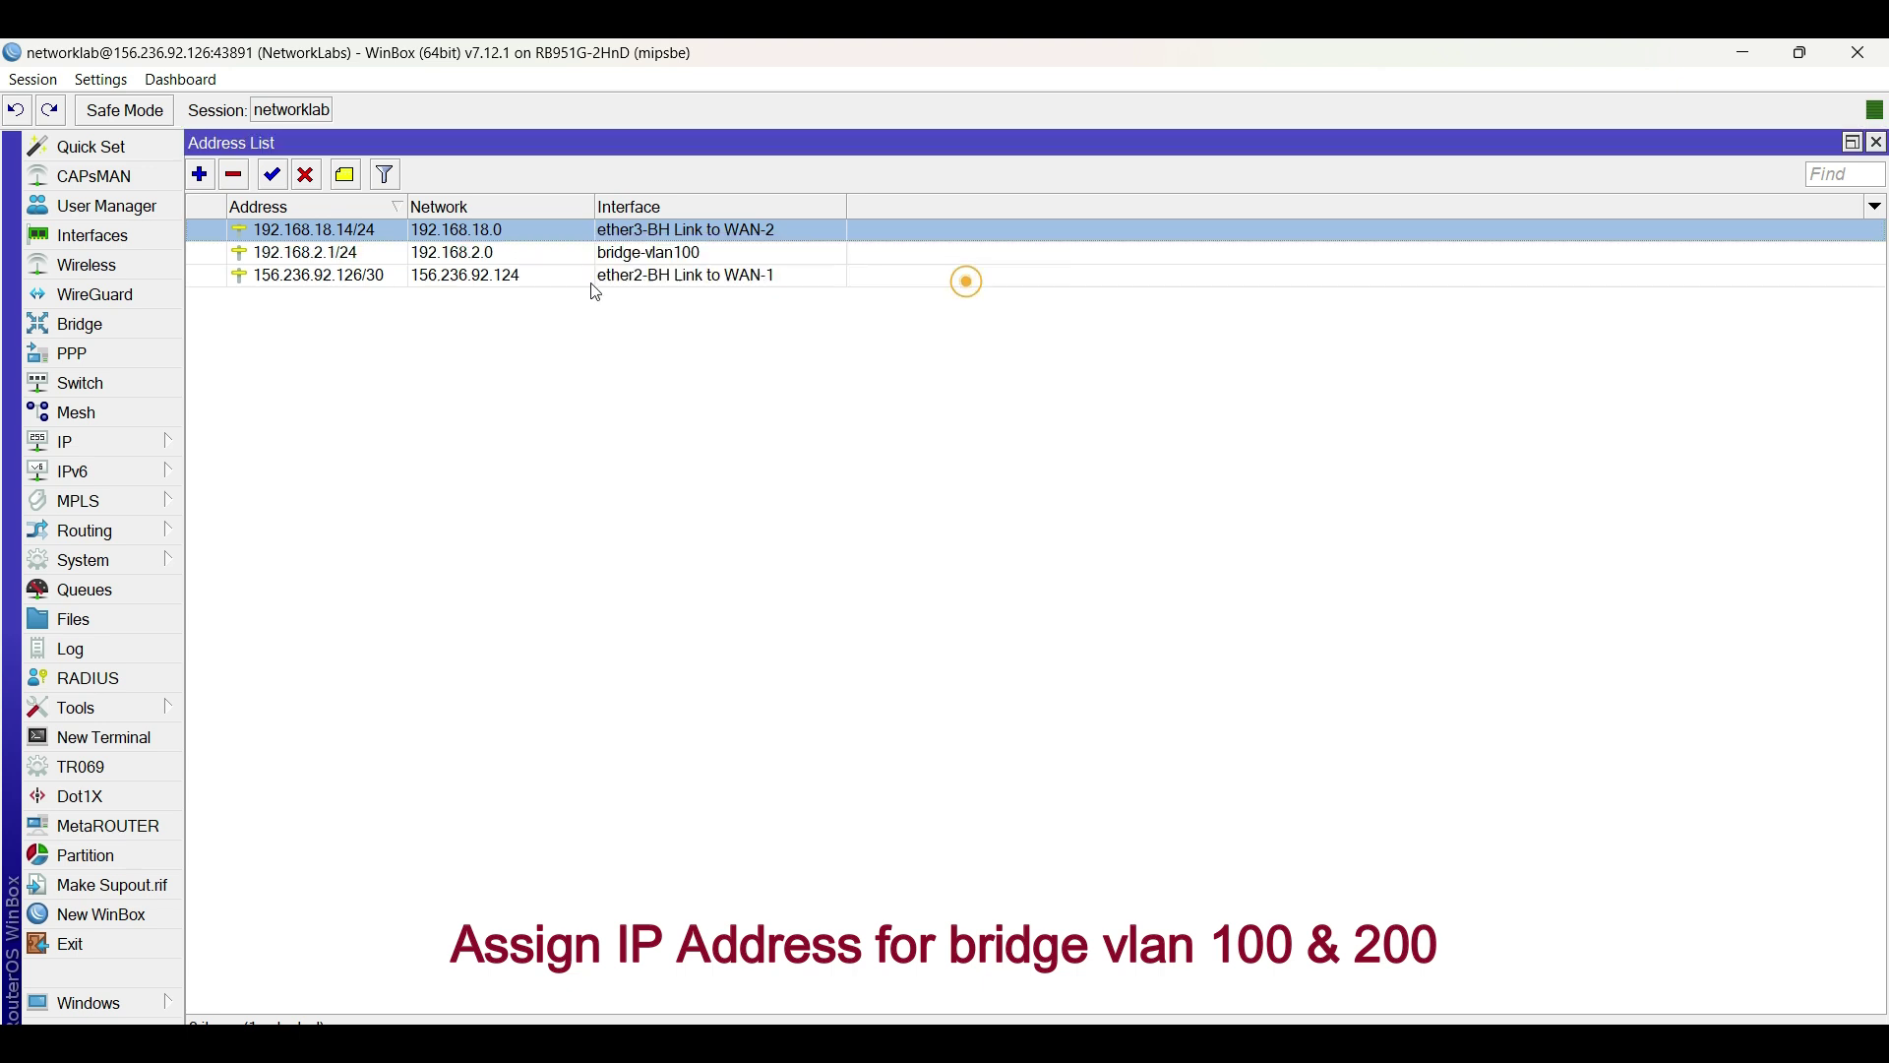
Add the address 192.168.3.1/24 on bridge-vlan200.
left_click(199, 174)
type("192.168.3.1/24")
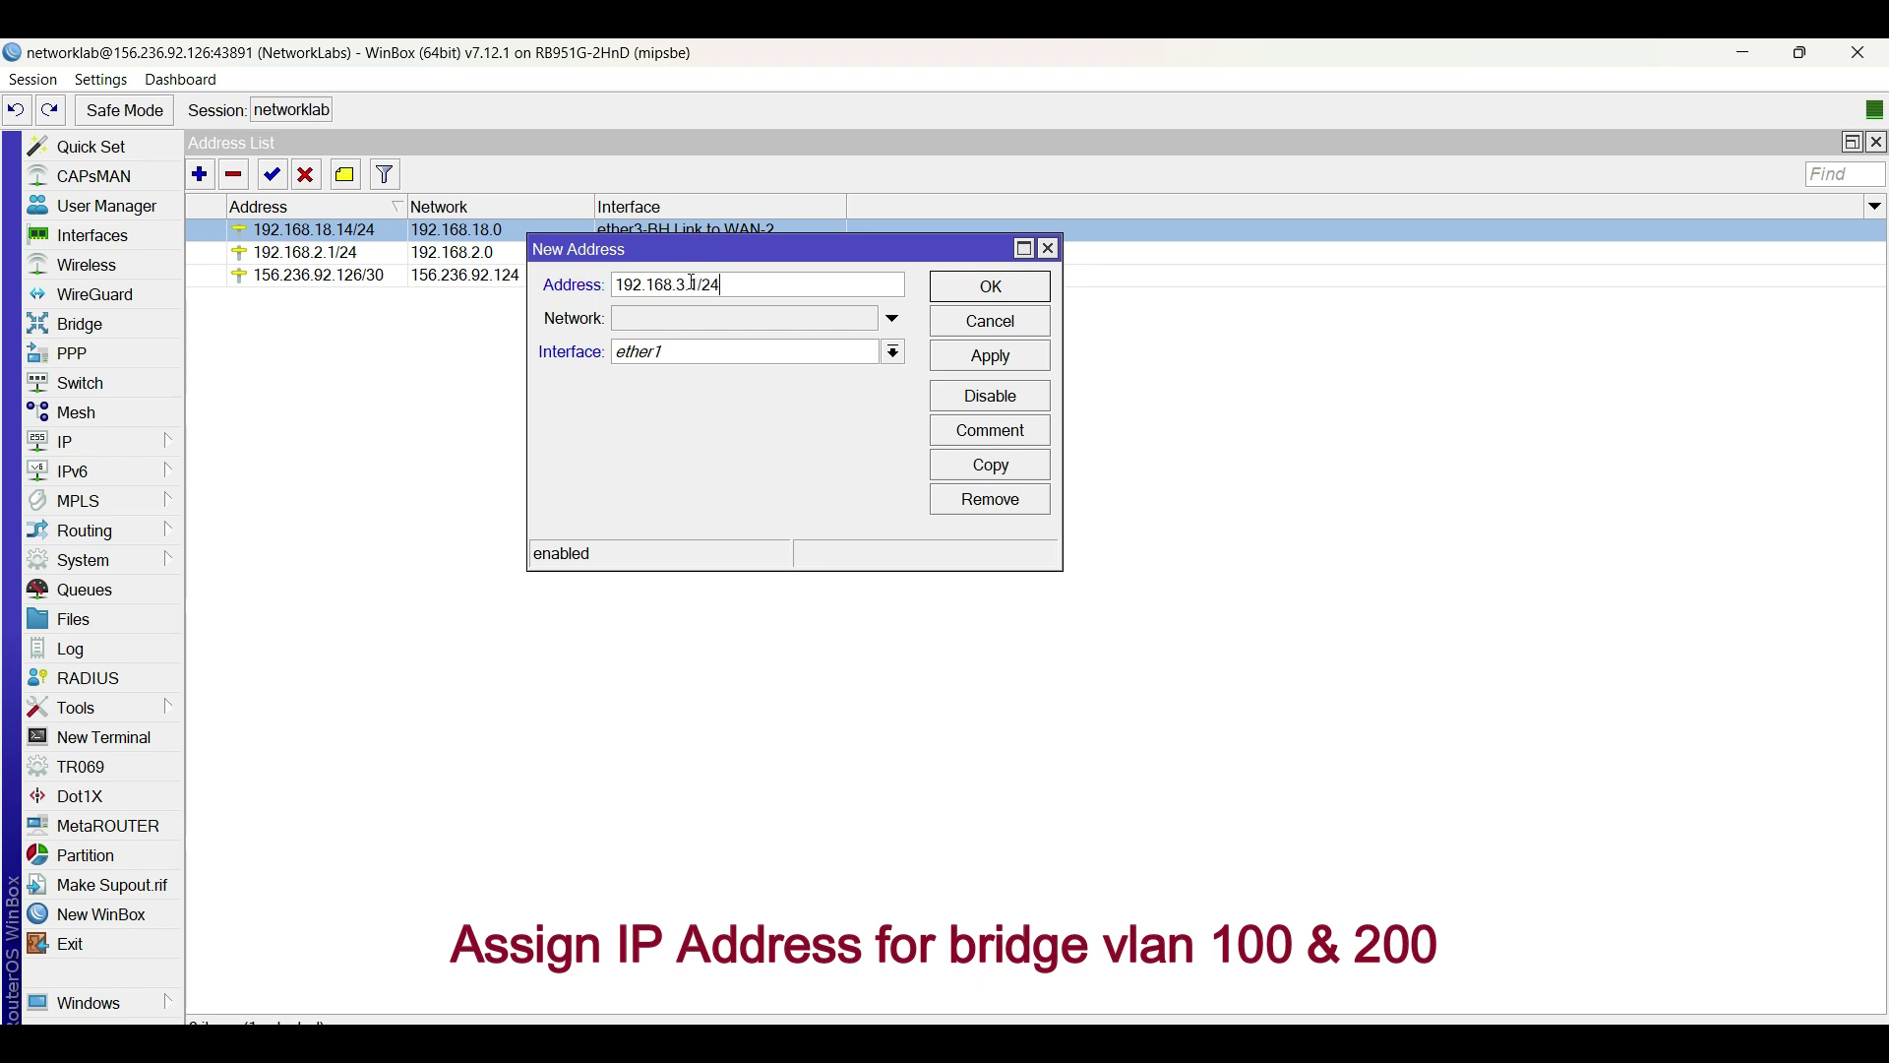
left_click(695, 352)
left_click(664, 389)
left_click(983, 359)
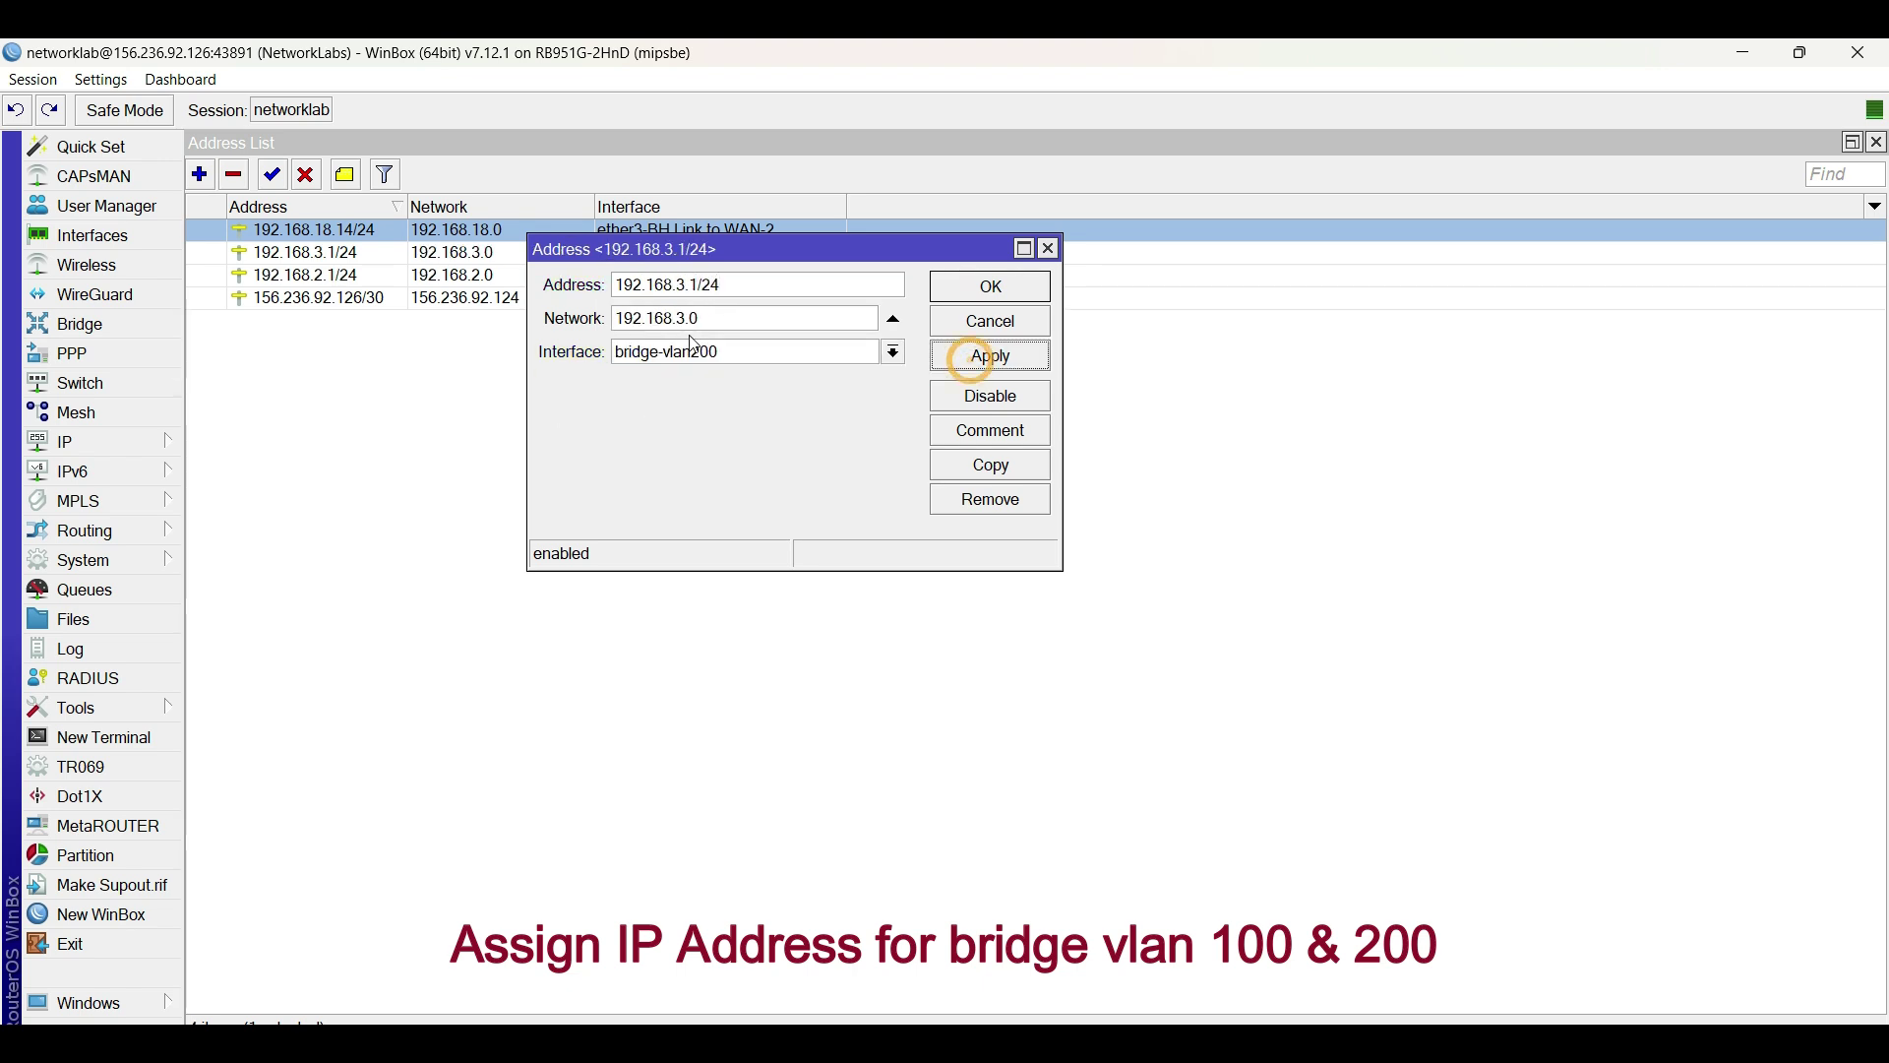
left_click(991, 286)
Set up DHCP server dhcp1 on bridge-vlan100 with a 00:30:00 lease.
left_click(89, 442)
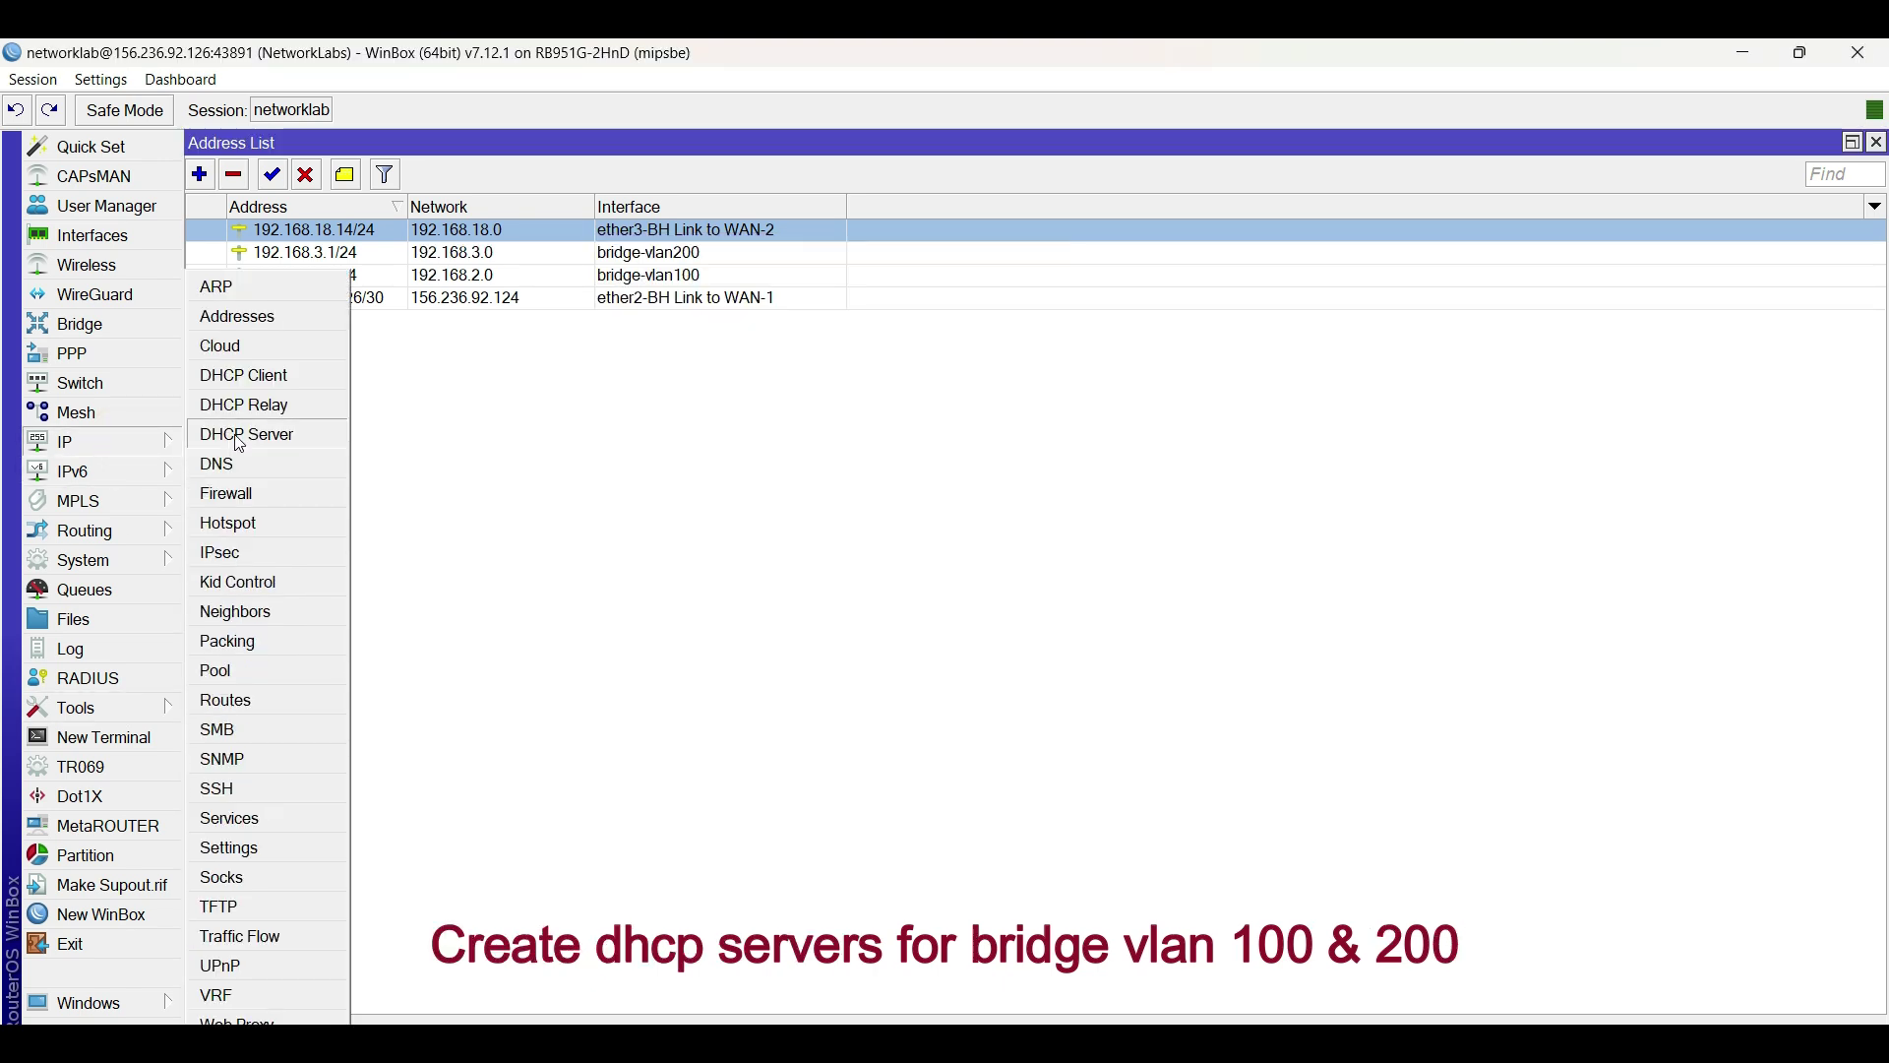
left_click(237, 433)
left_click(600, 212)
left_click(618, 386)
left_click(590, 404)
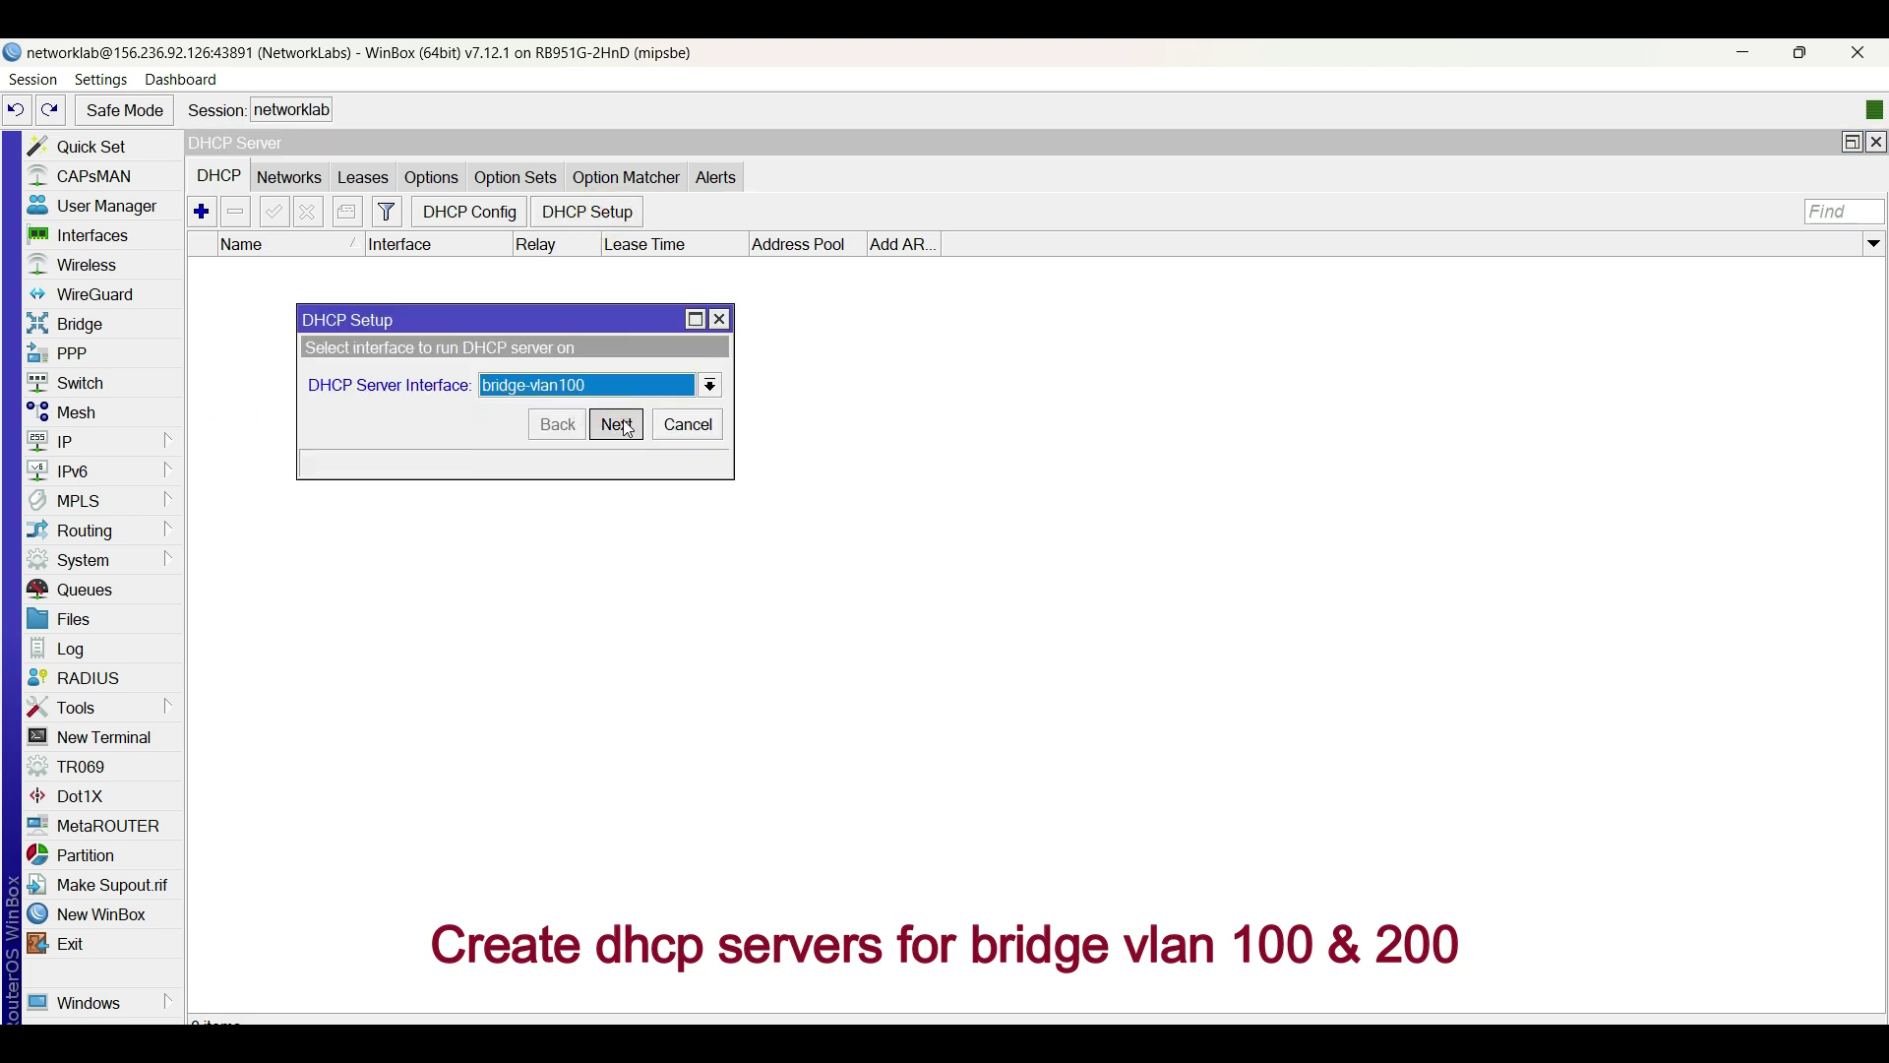
left_click(618, 425)
left_click(618, 425)
left_click(618, 425)
left_click(553, 389)
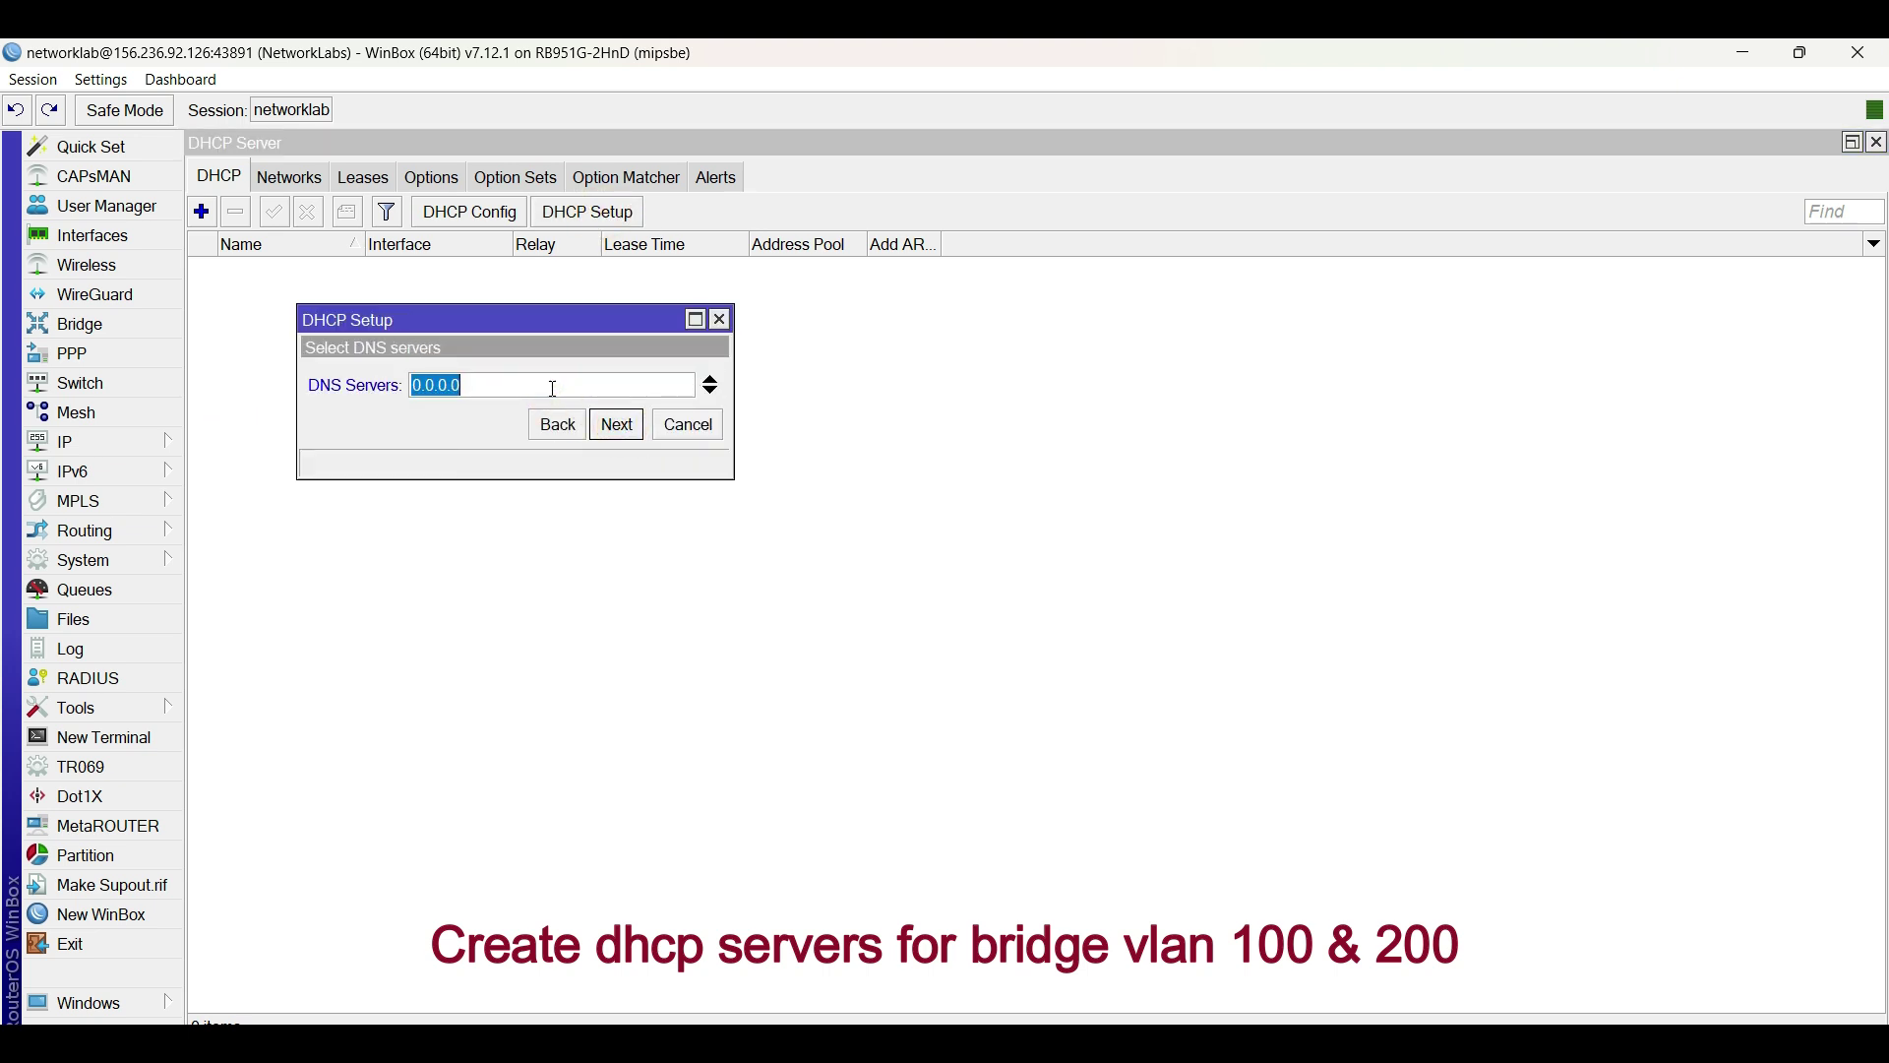
type("8.8.8.8")
left_click(610, 429)
left_click(610, 429)
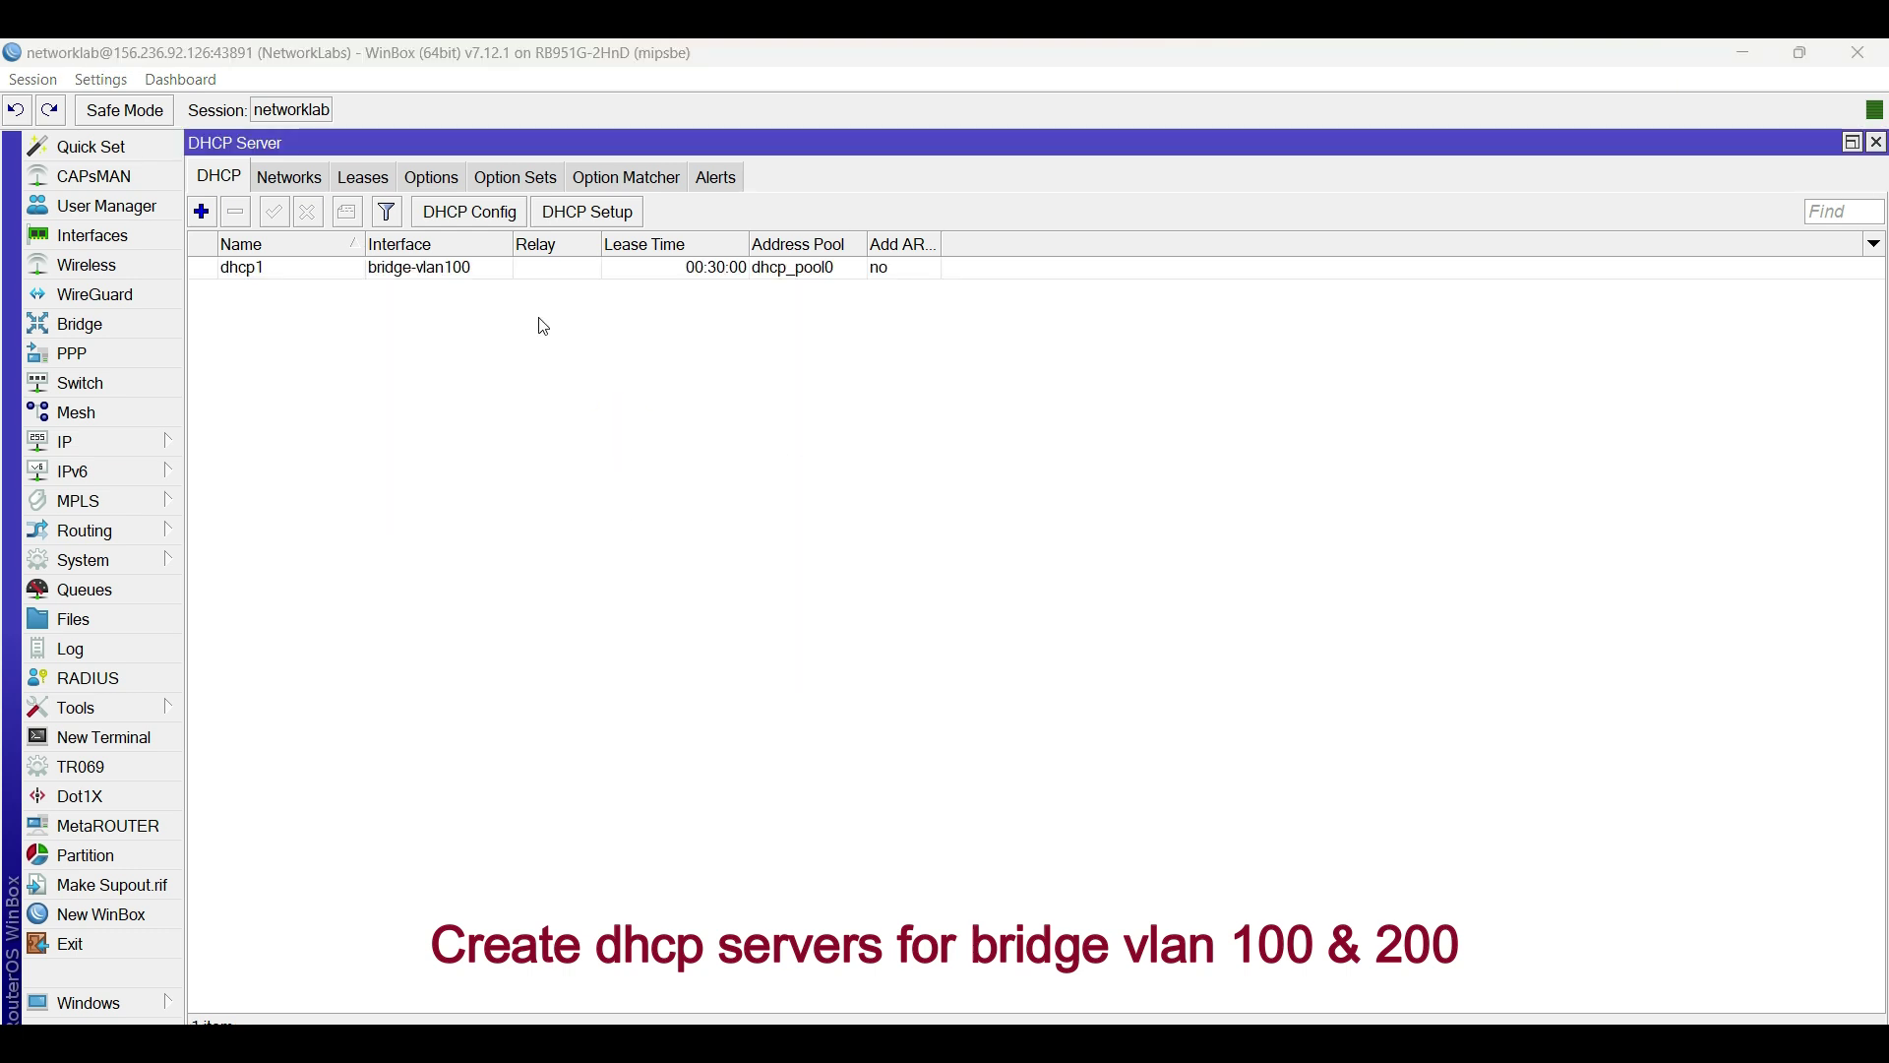
Set up DHCP server dhcp2 on bridge-vlan200, accepting the wizard defaults.
left_click(590, 213)
left_click(656, 385)
left_click(590, 423)
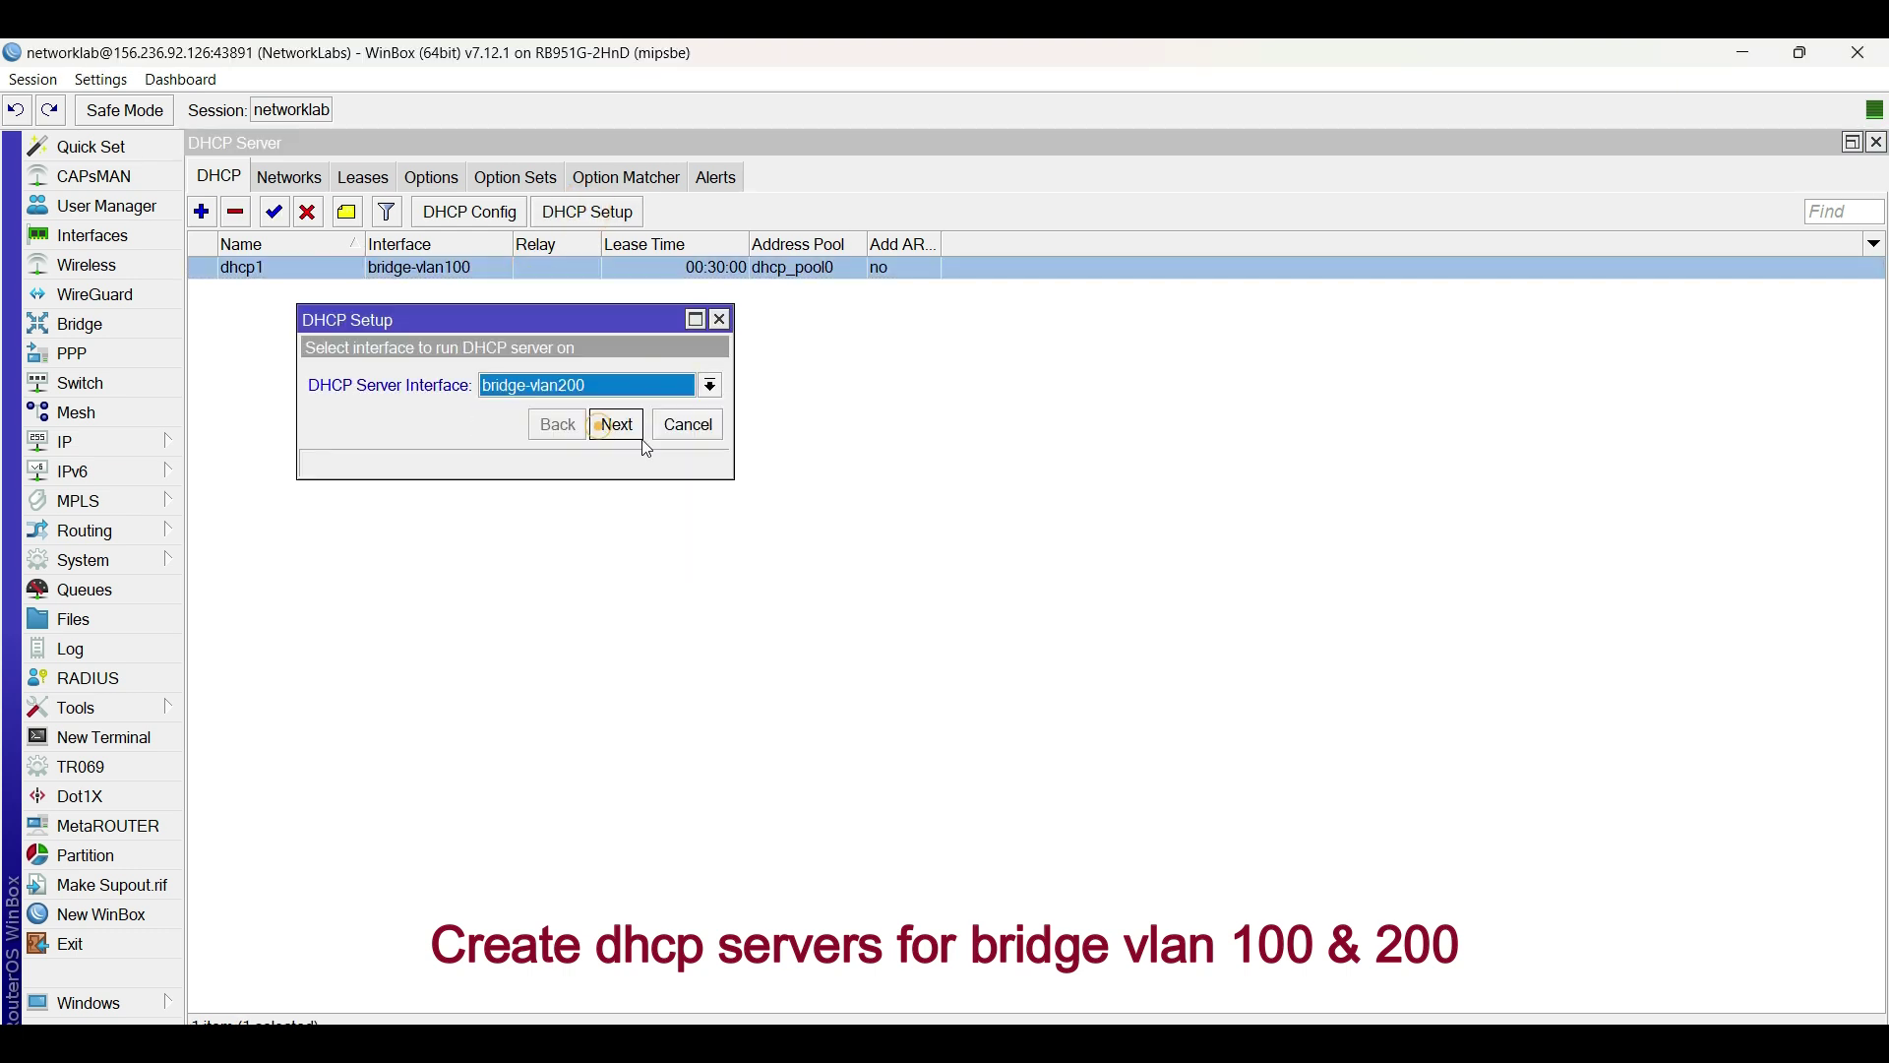
left_click(618, 425)
left_click(617, 425)
left_click(617, 425)
left_click(618, 425)
left_click(618, 425)
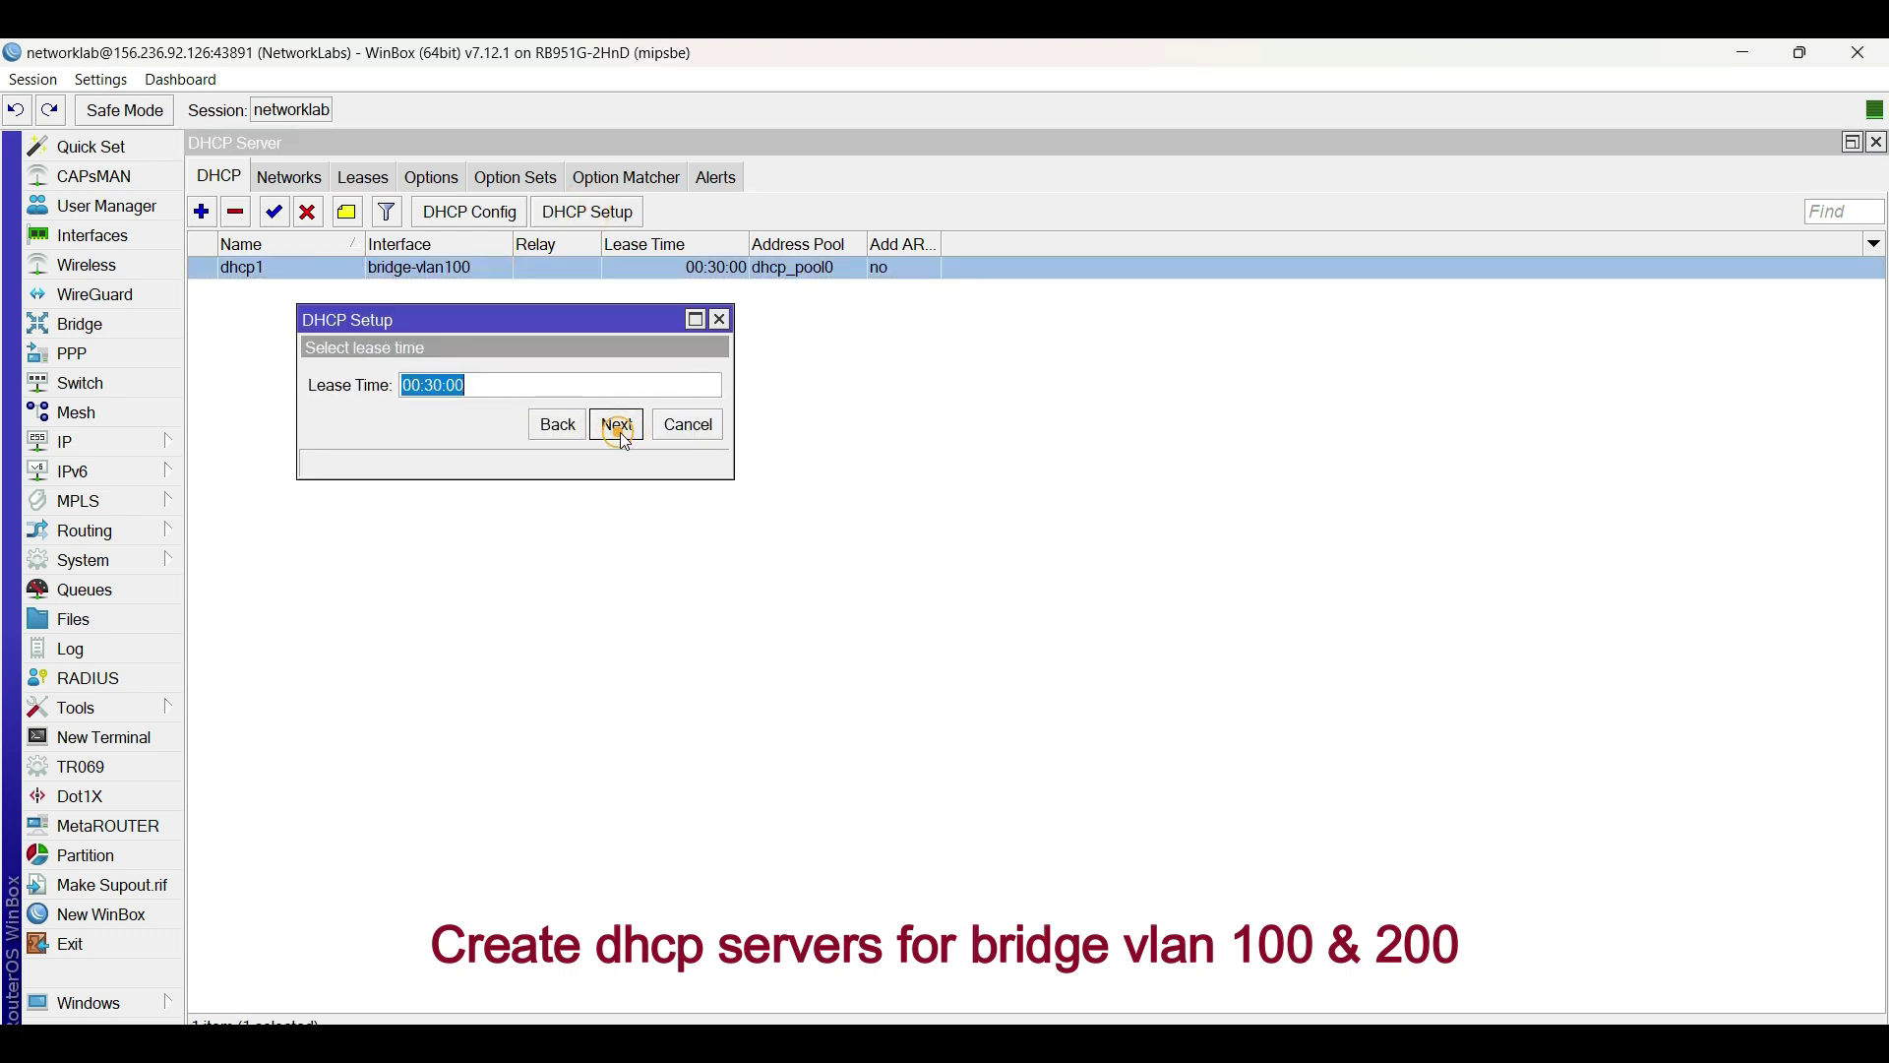
left_click(613, 426)
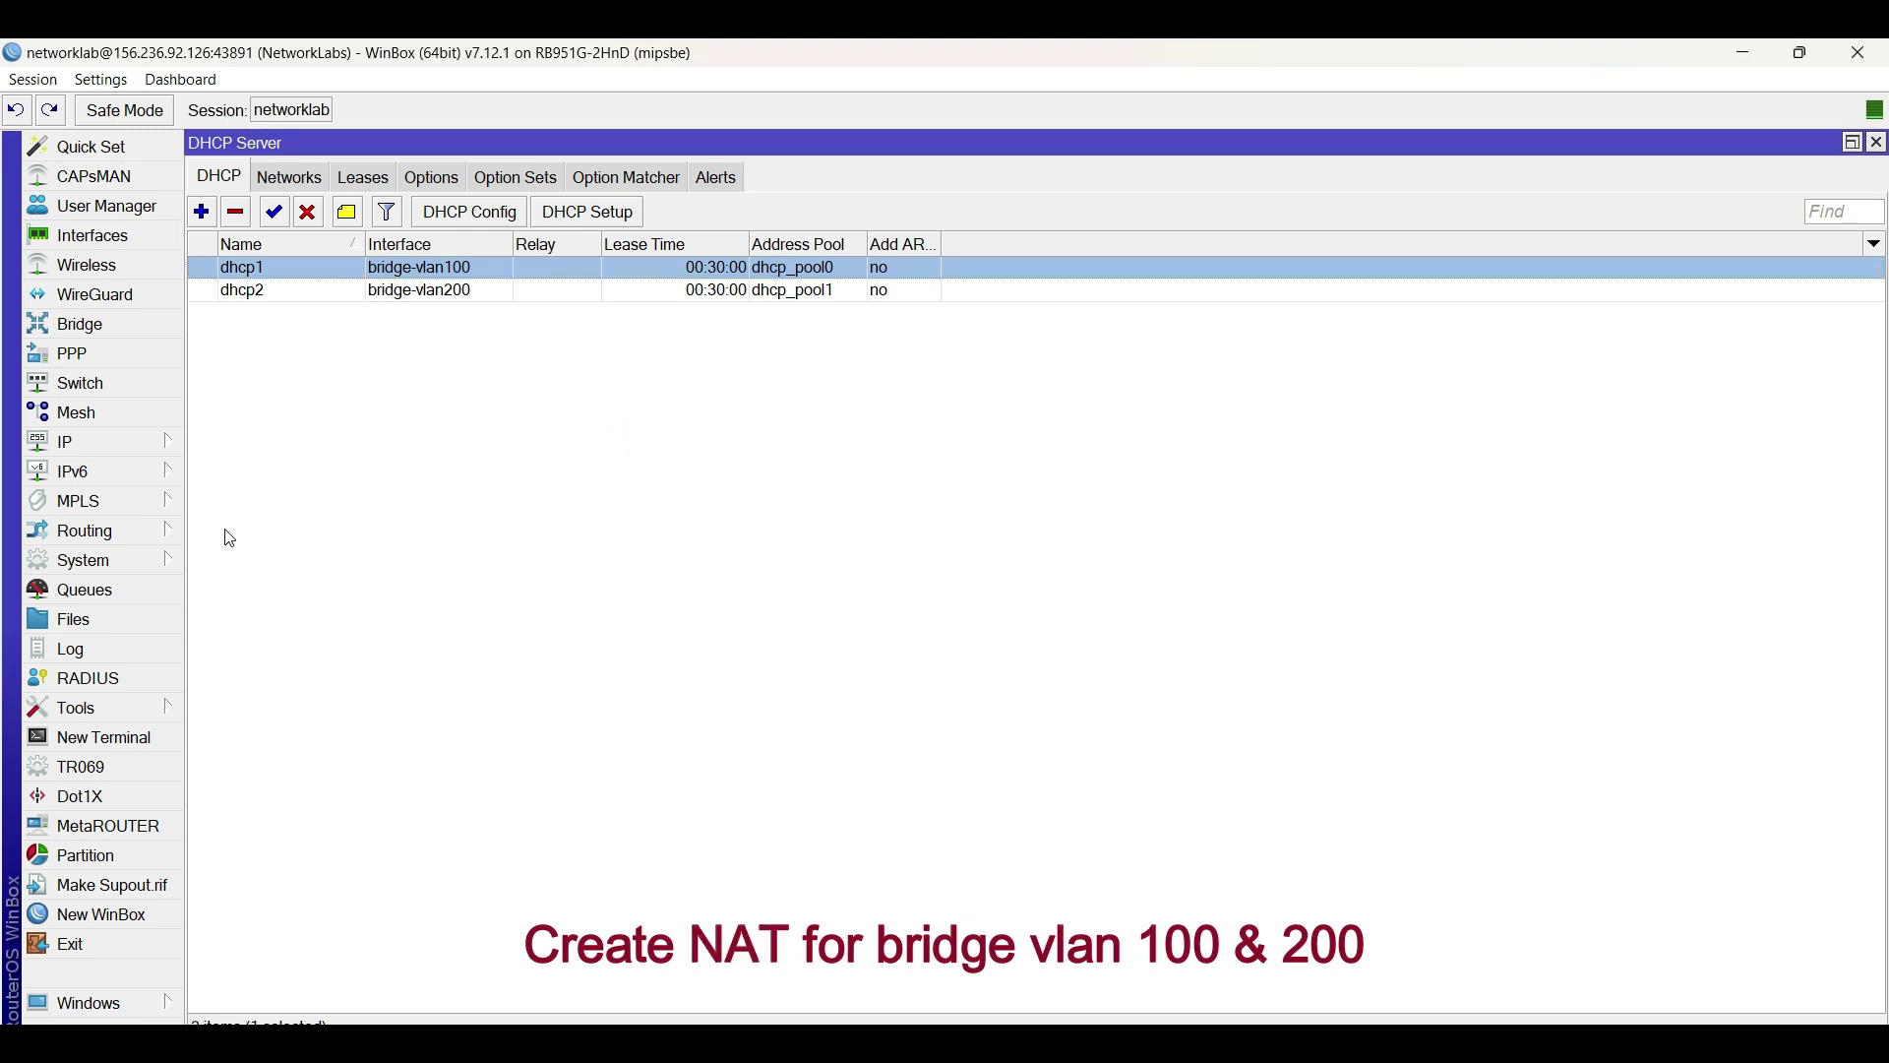
Create a srcnat rule with source 192.168.2.0/24 and action masquerade.
left_click(139, 446)
left_click(246, 493)
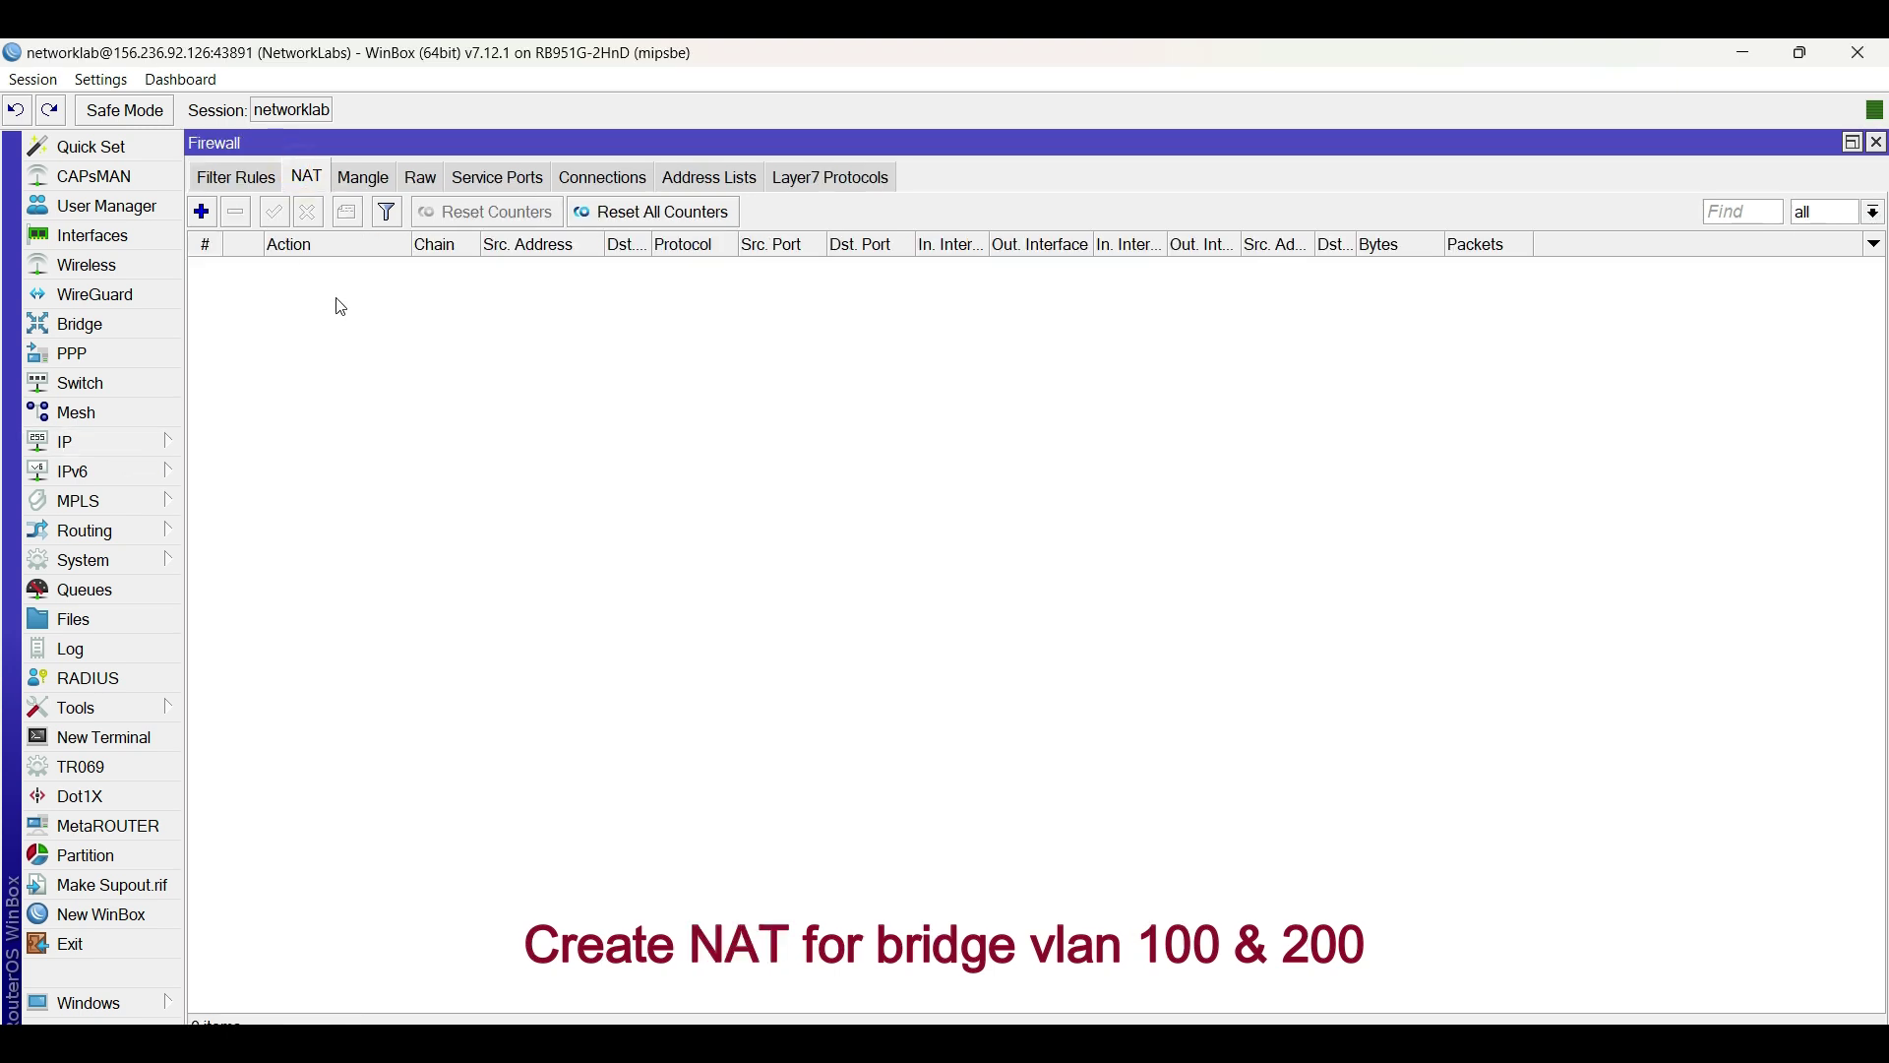
left_click(202, 212)
left_click(370, 250)
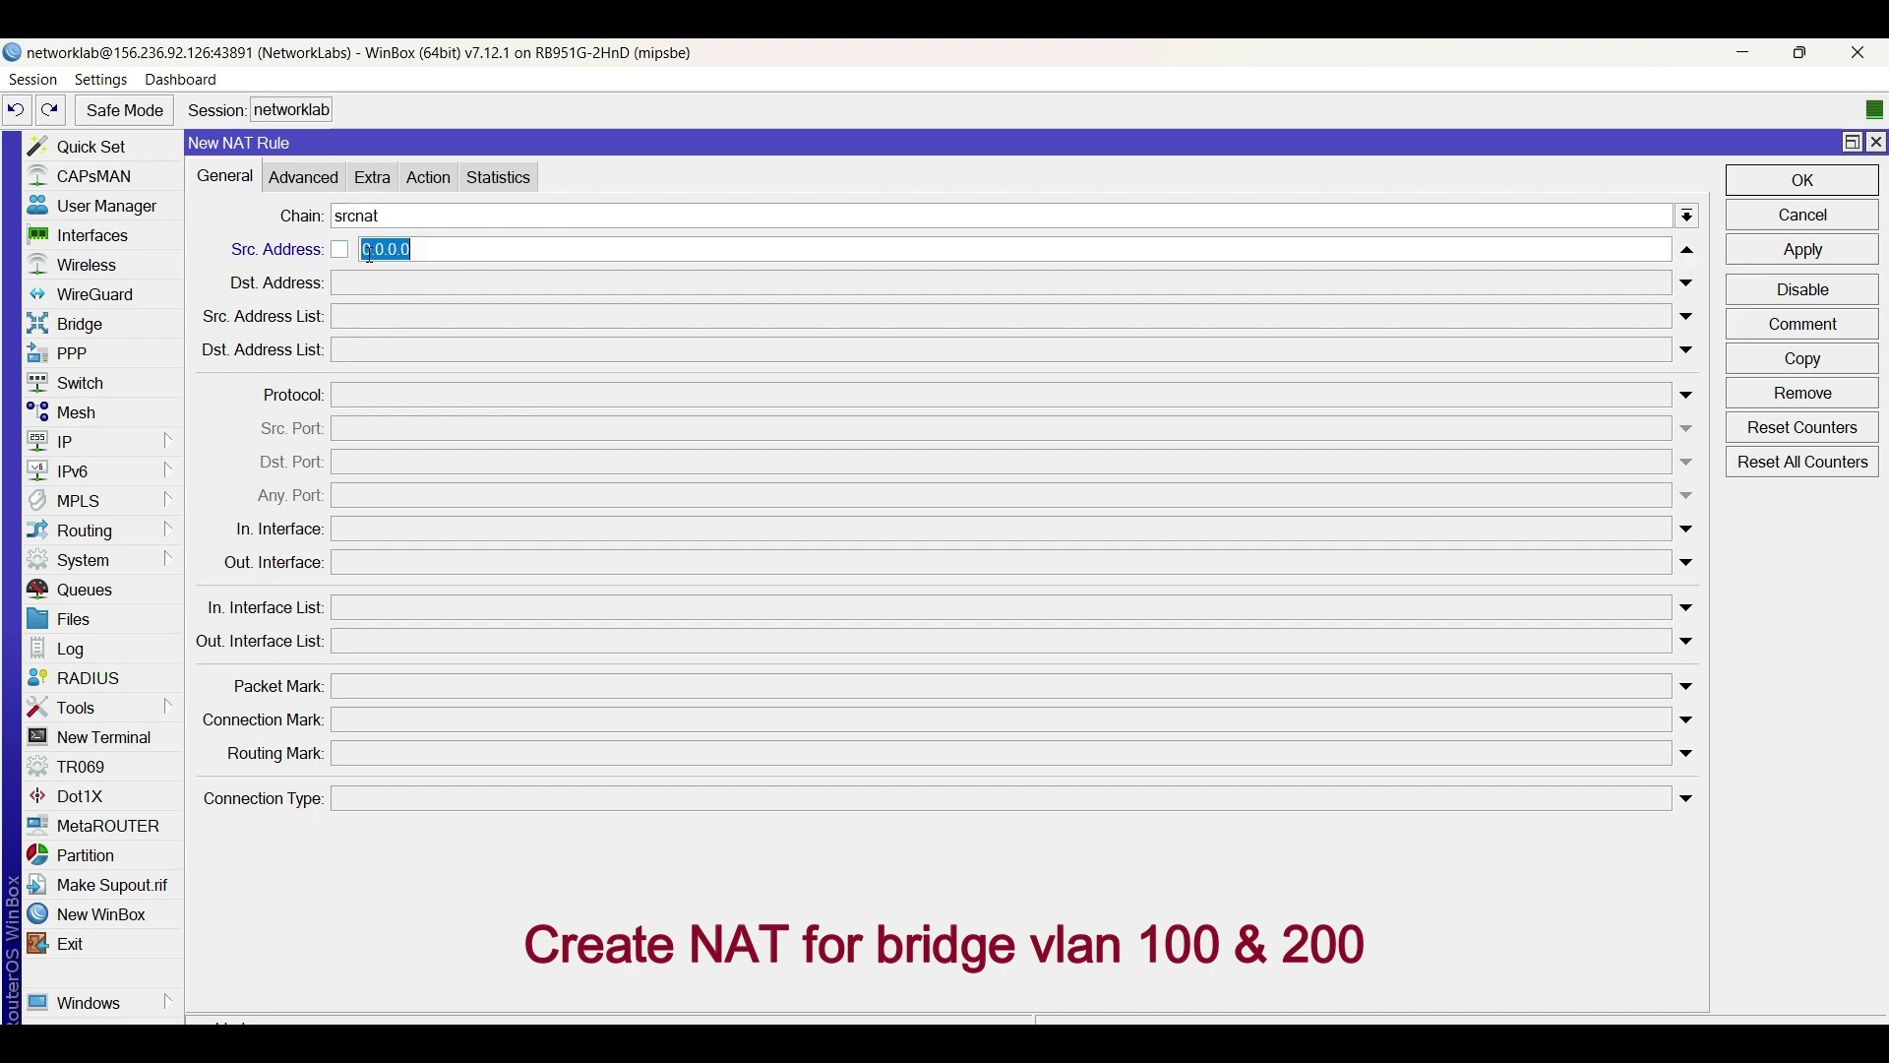
type("192.168.200.0/24")
left_click(423, 179)
left_click(374, 217)
left_click(372, 374)
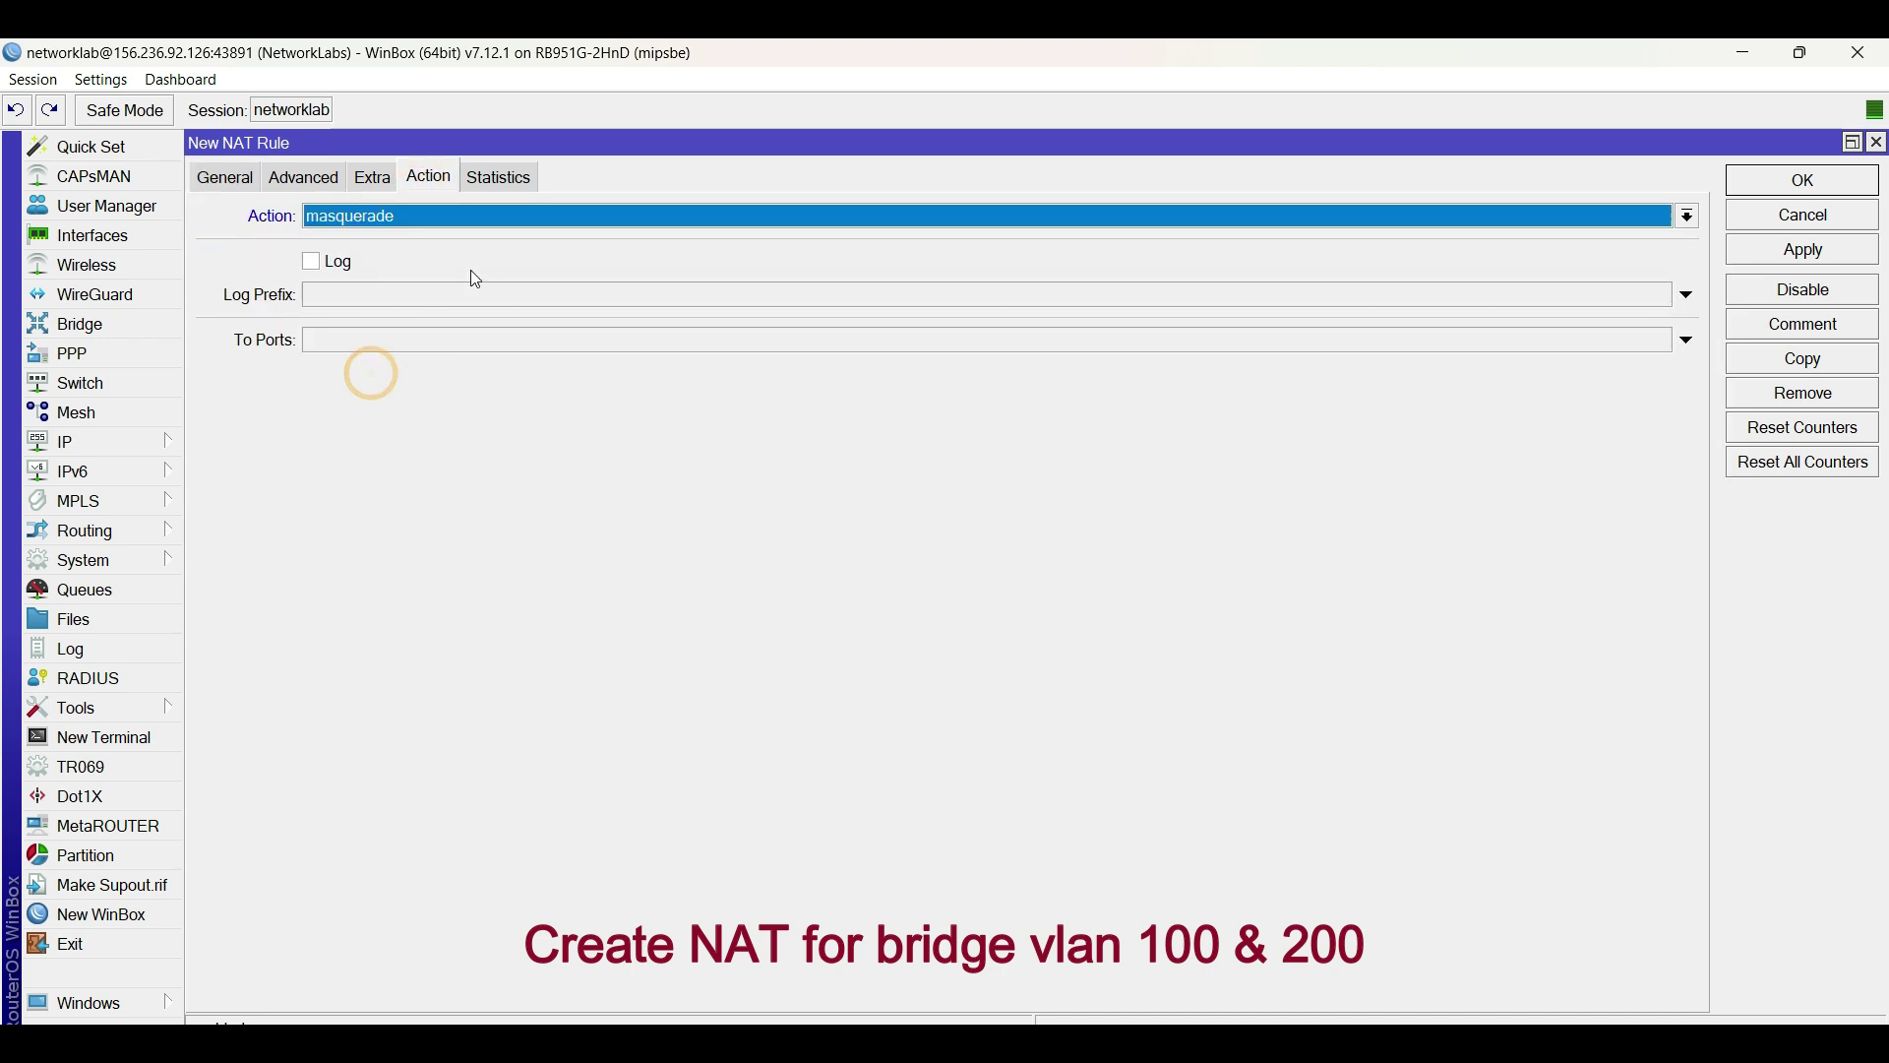
Comment the masquerade rule VRF-CLIENT-LAN and save it.
left_click(1803, 324)
key("ctrl+v")
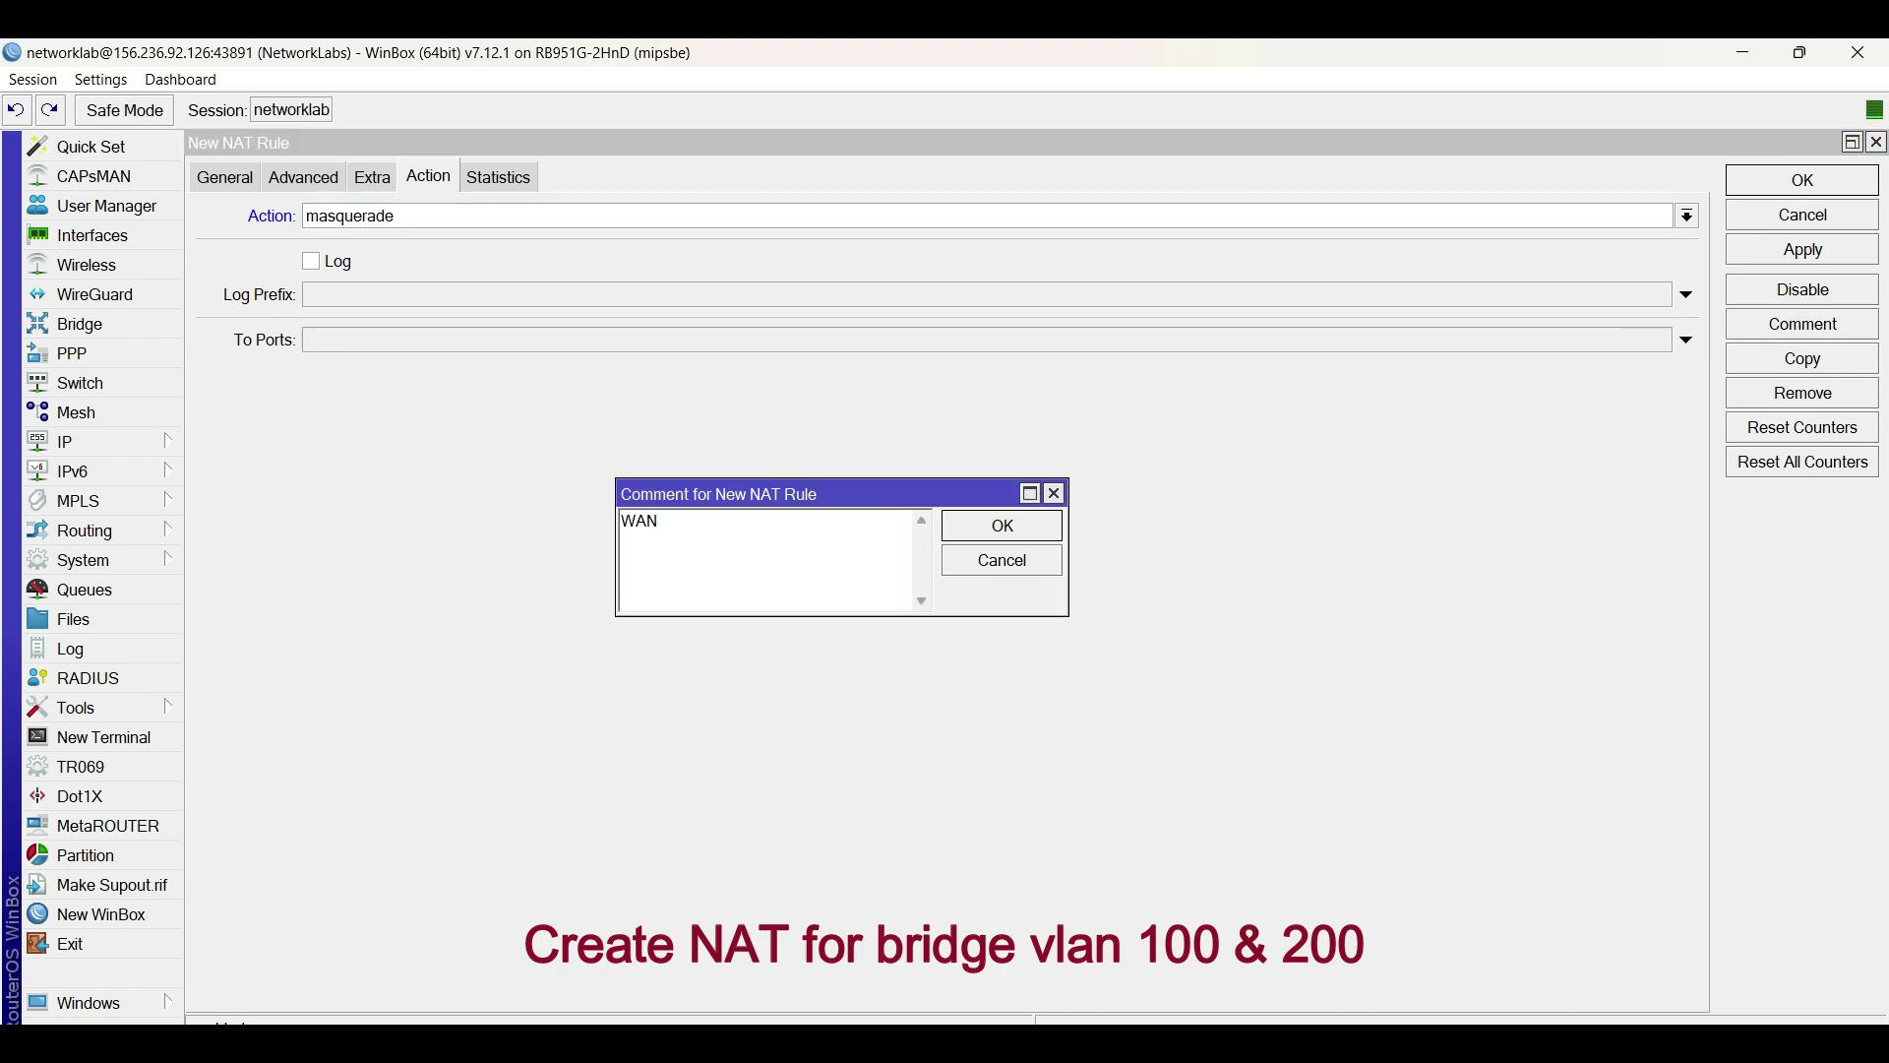
key("ctrl+z")
type("VRF-CLIENT-L")
key("Return")
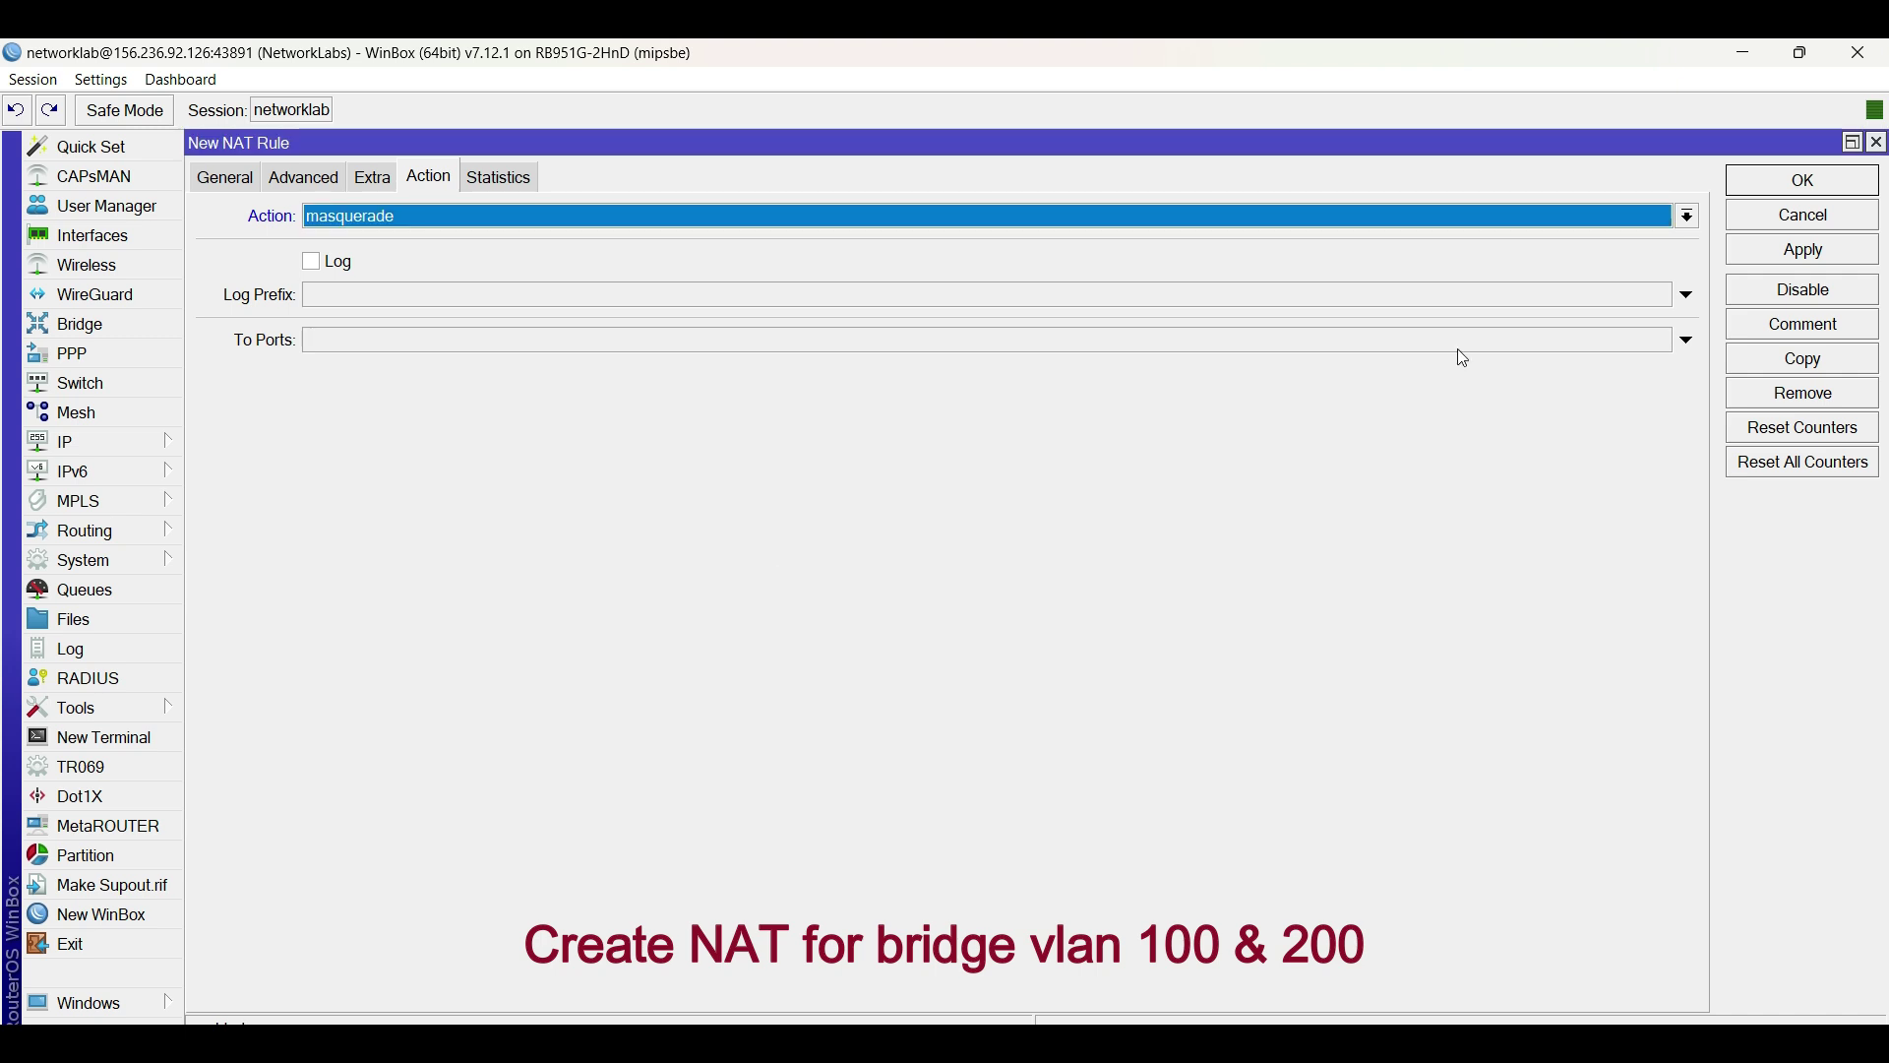
left_click(1803, 180)
Copy the VRF-CLIENT-LAN rule and change the copy's comment to VRF-SERVER-LAN.
left_click(439, 295)
double_click(477, 292)
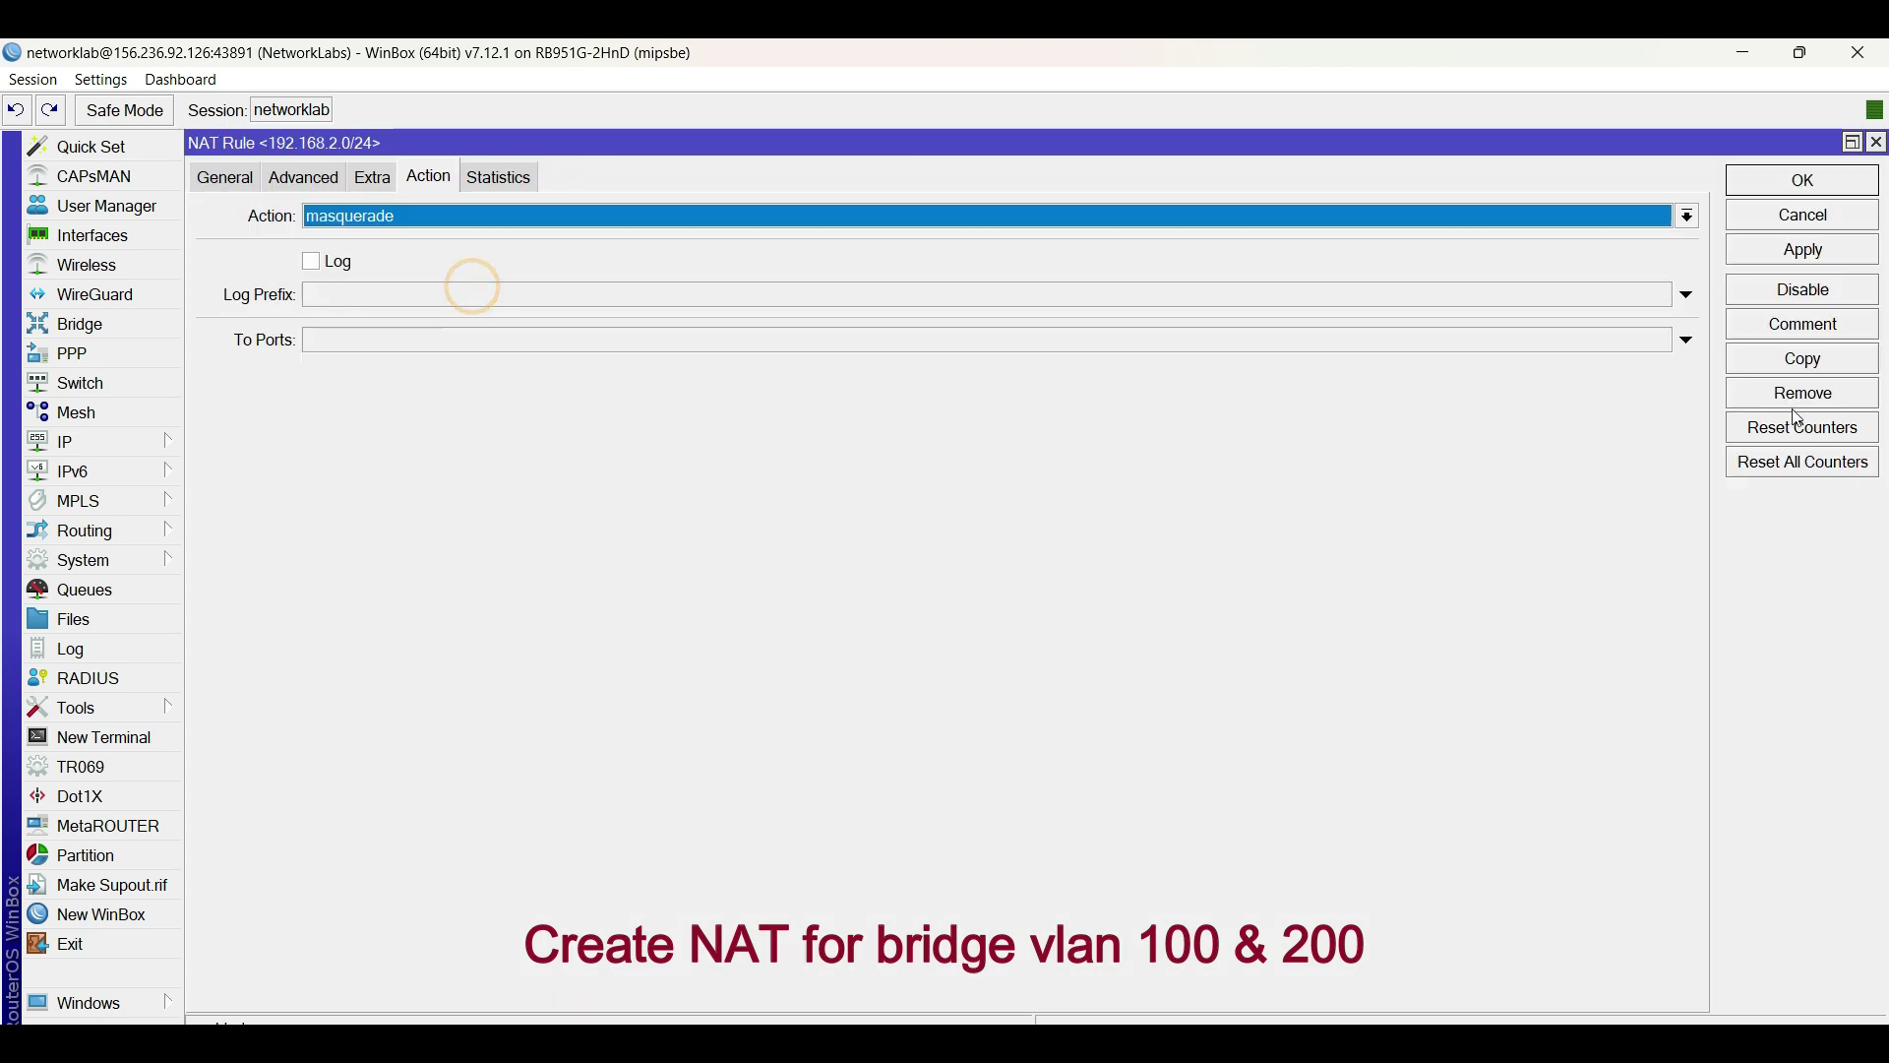
left_click(1803, 358)
left_click(1780, 326)
left_click(719, 521)
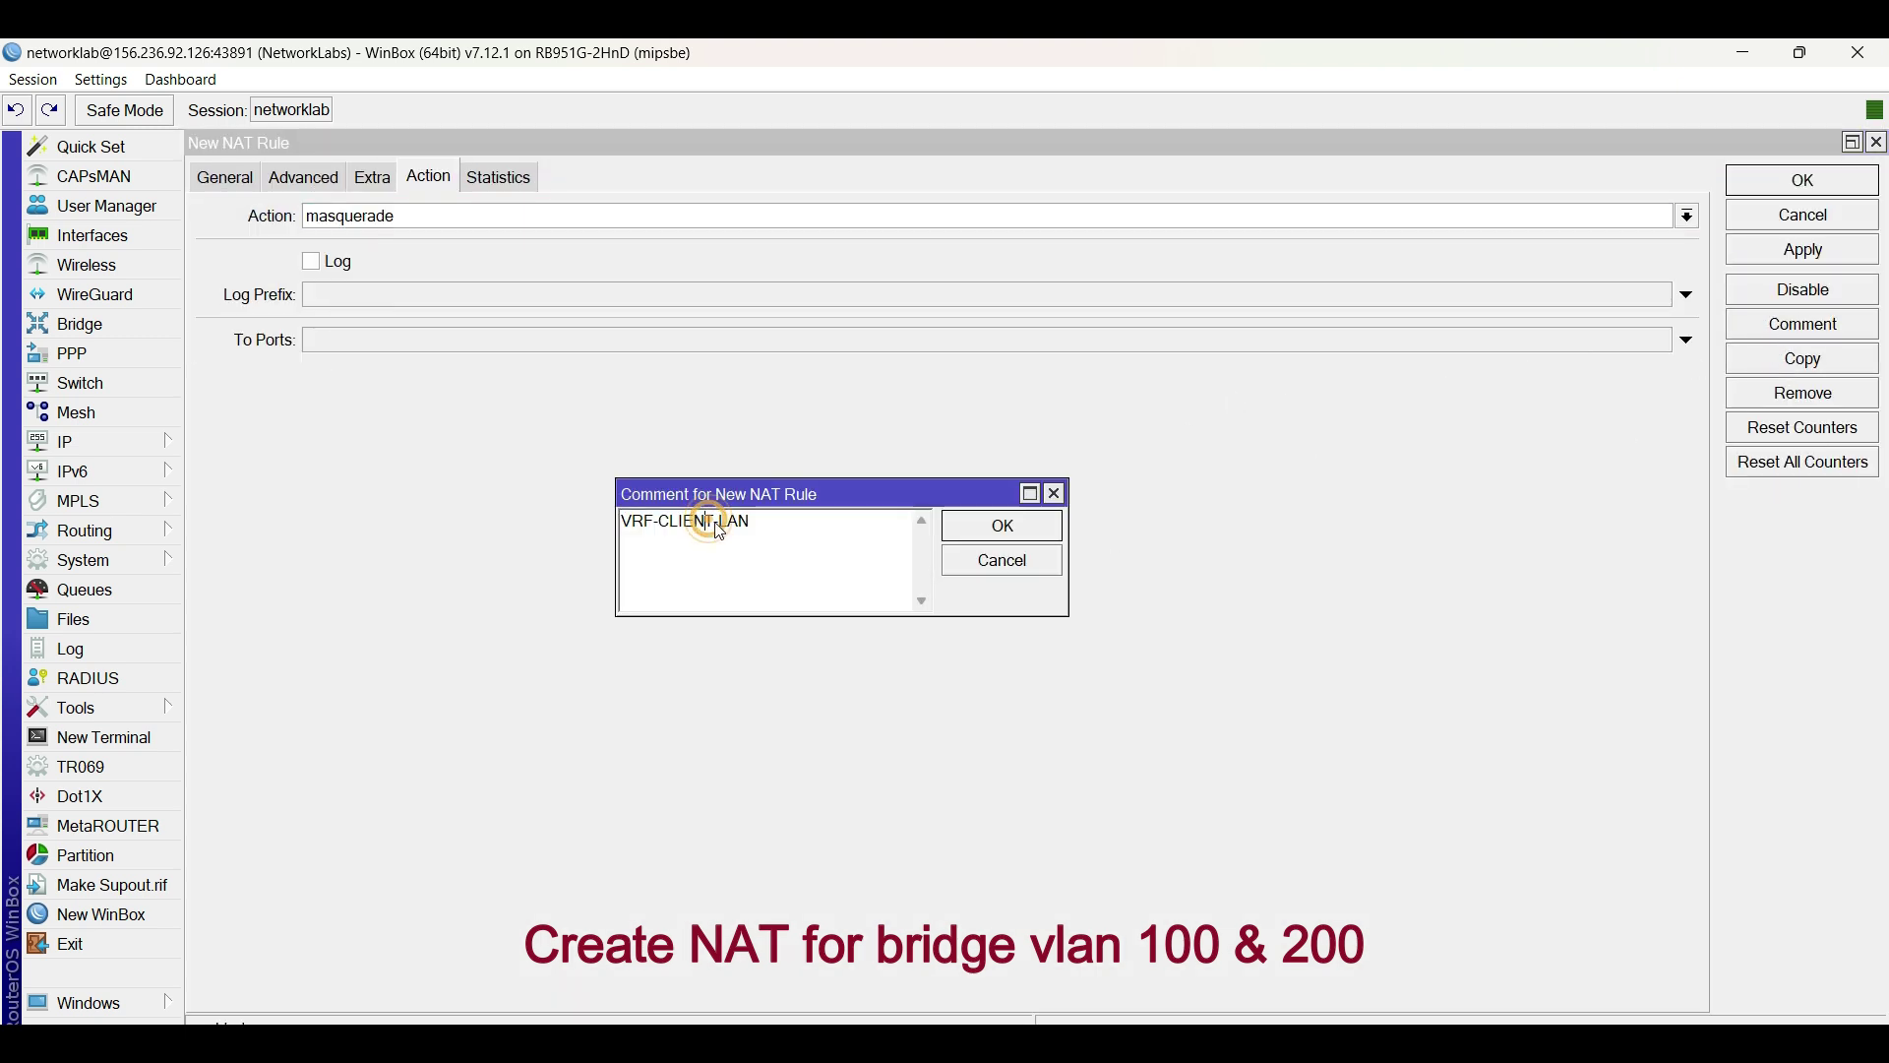
key("BackSpace")
key("BackSpace")
key("BackSpace")
key("BackSpace")
key("BackSpace")
key("BackSpace")
key("BackSpace")
type("SERVER-")
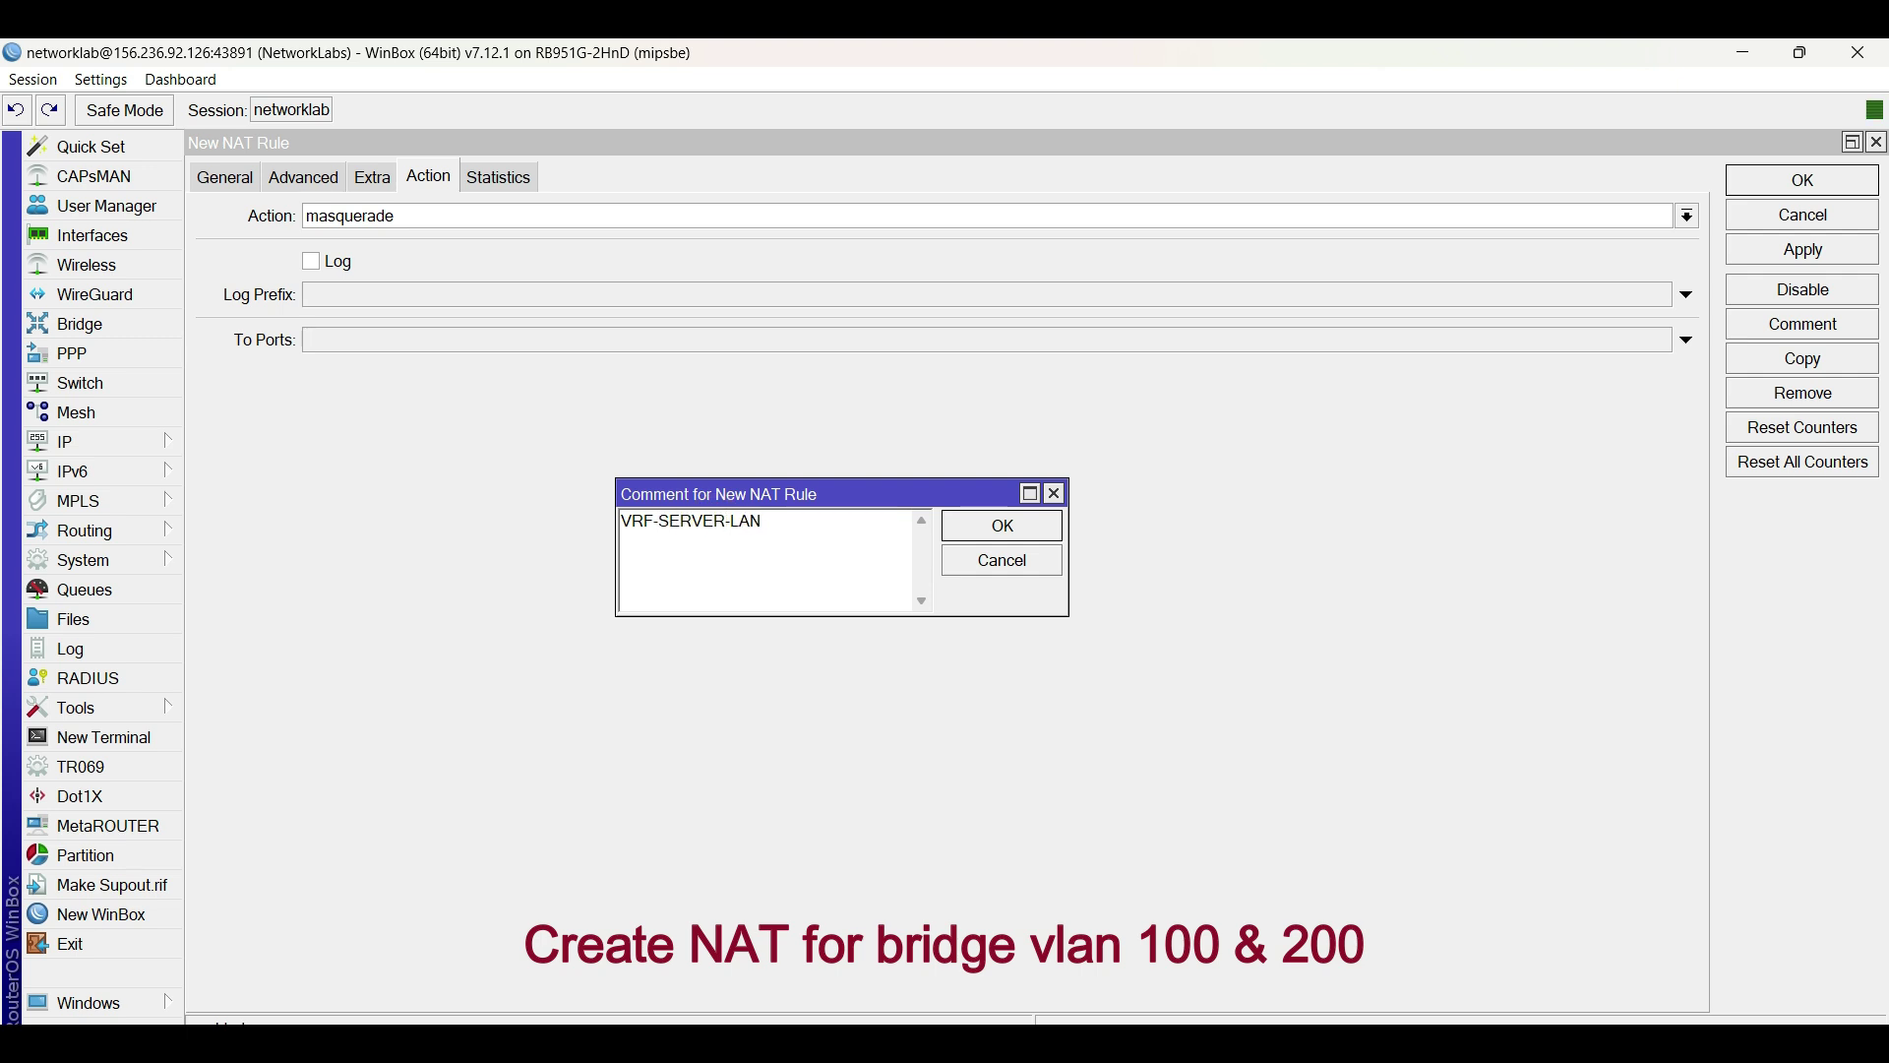
left_click(1003, 525)
Change the copied rule's source address to 192.168.3.0/24 and save it.
left_click(225, 178)
double_click(433, 246)
type("30/24")
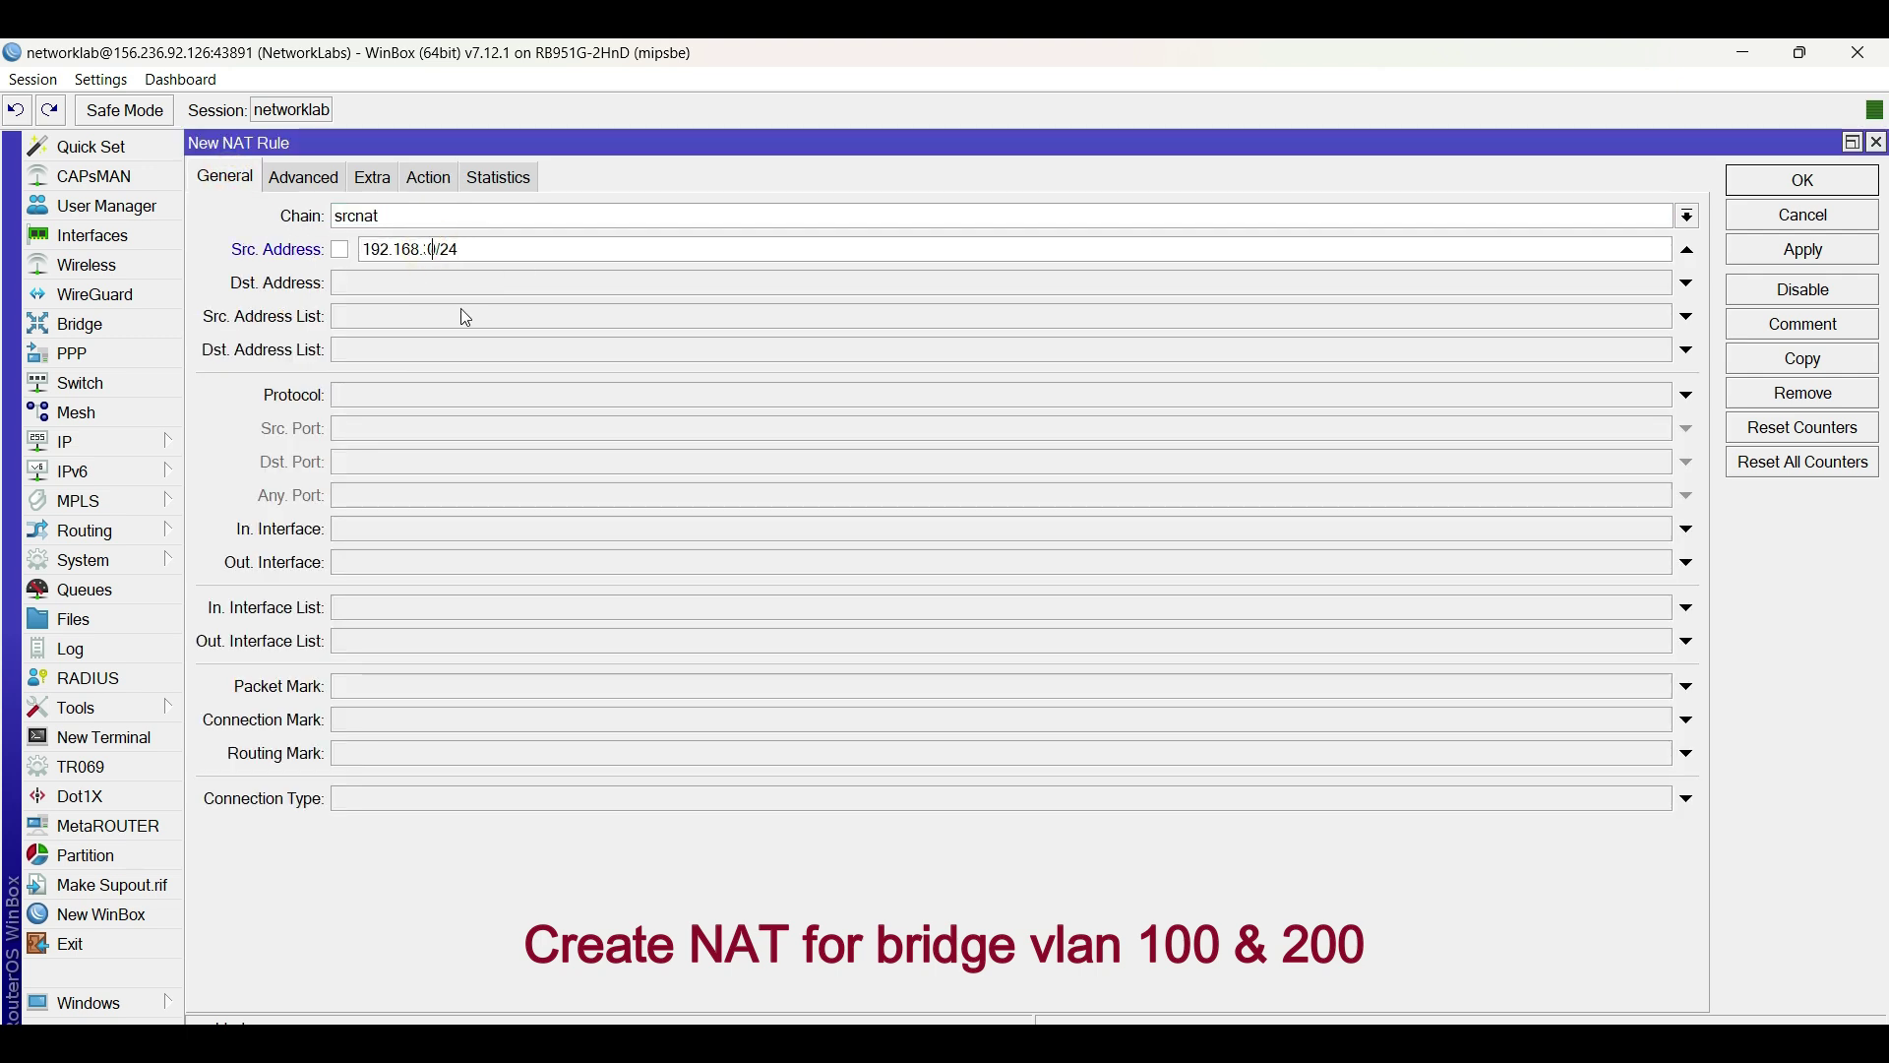
left_click(429, 177)
left_click(1804, 180)
left_click(532, 333)
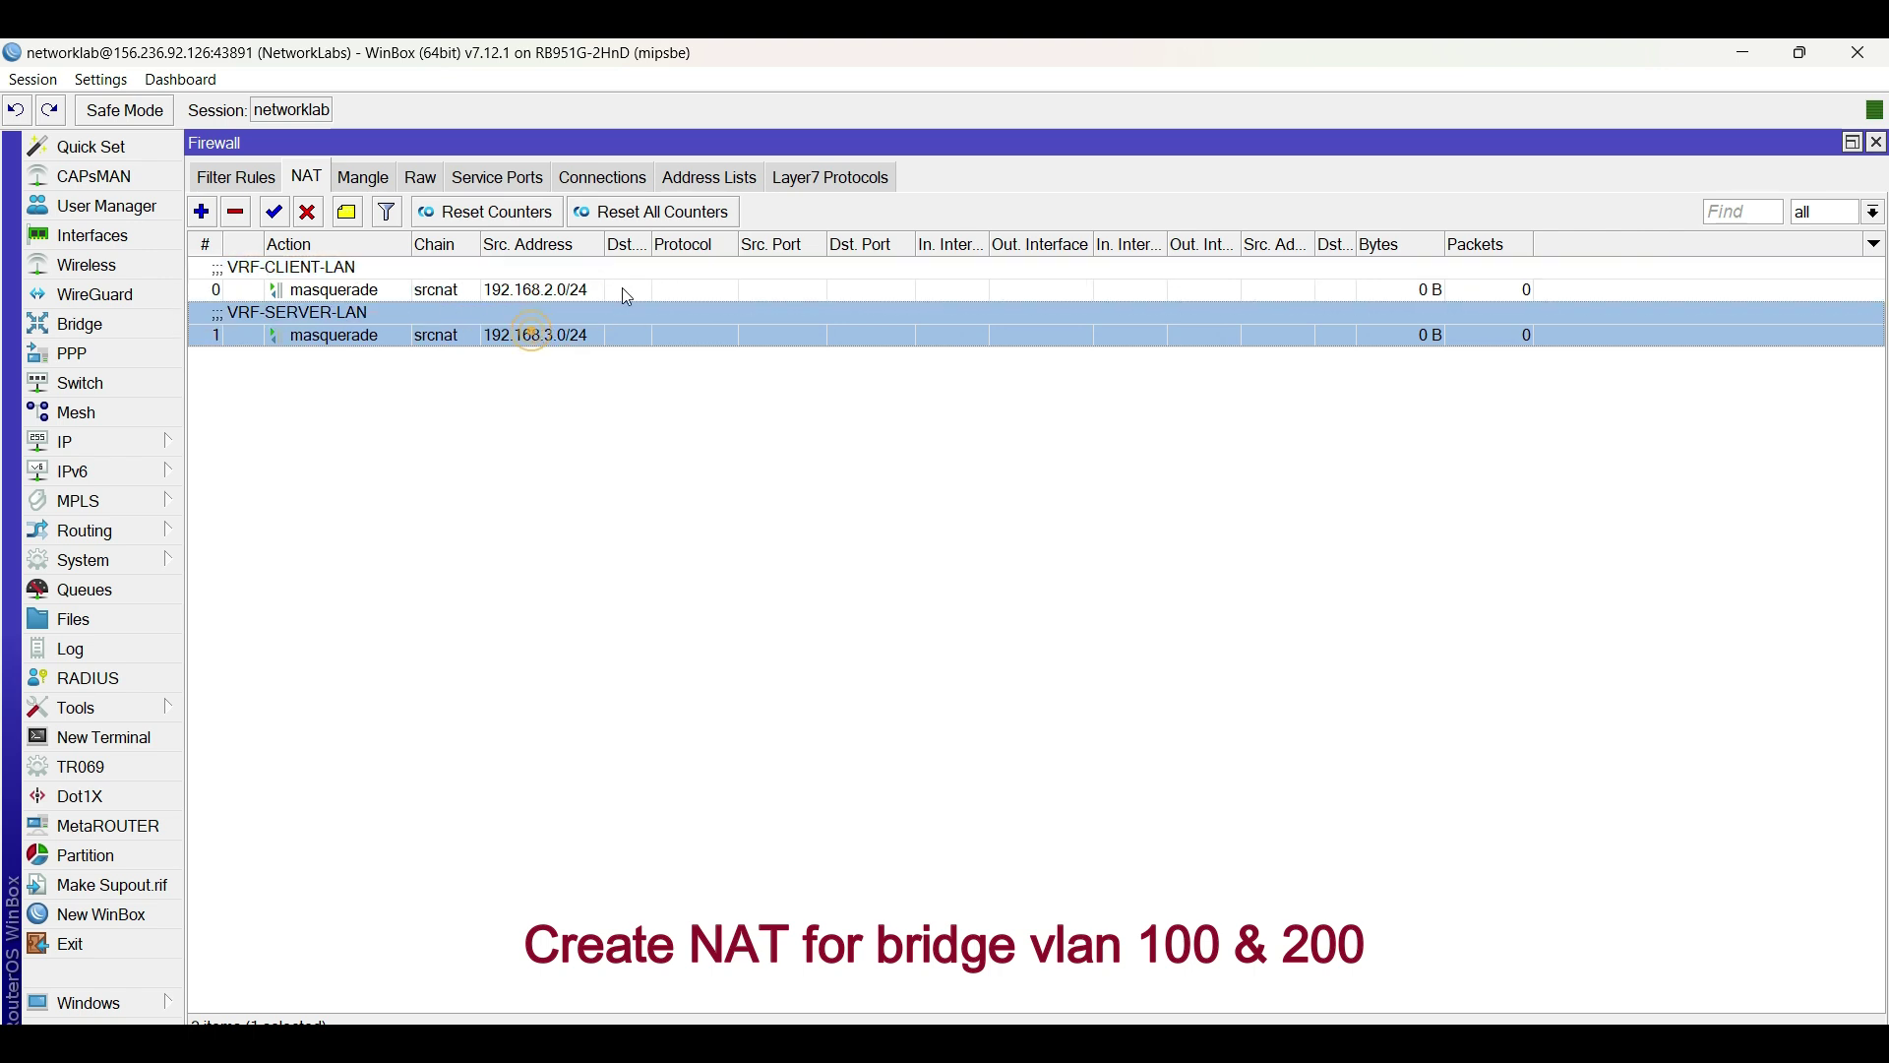
left_click(118, 708)
left_click(219, 708)
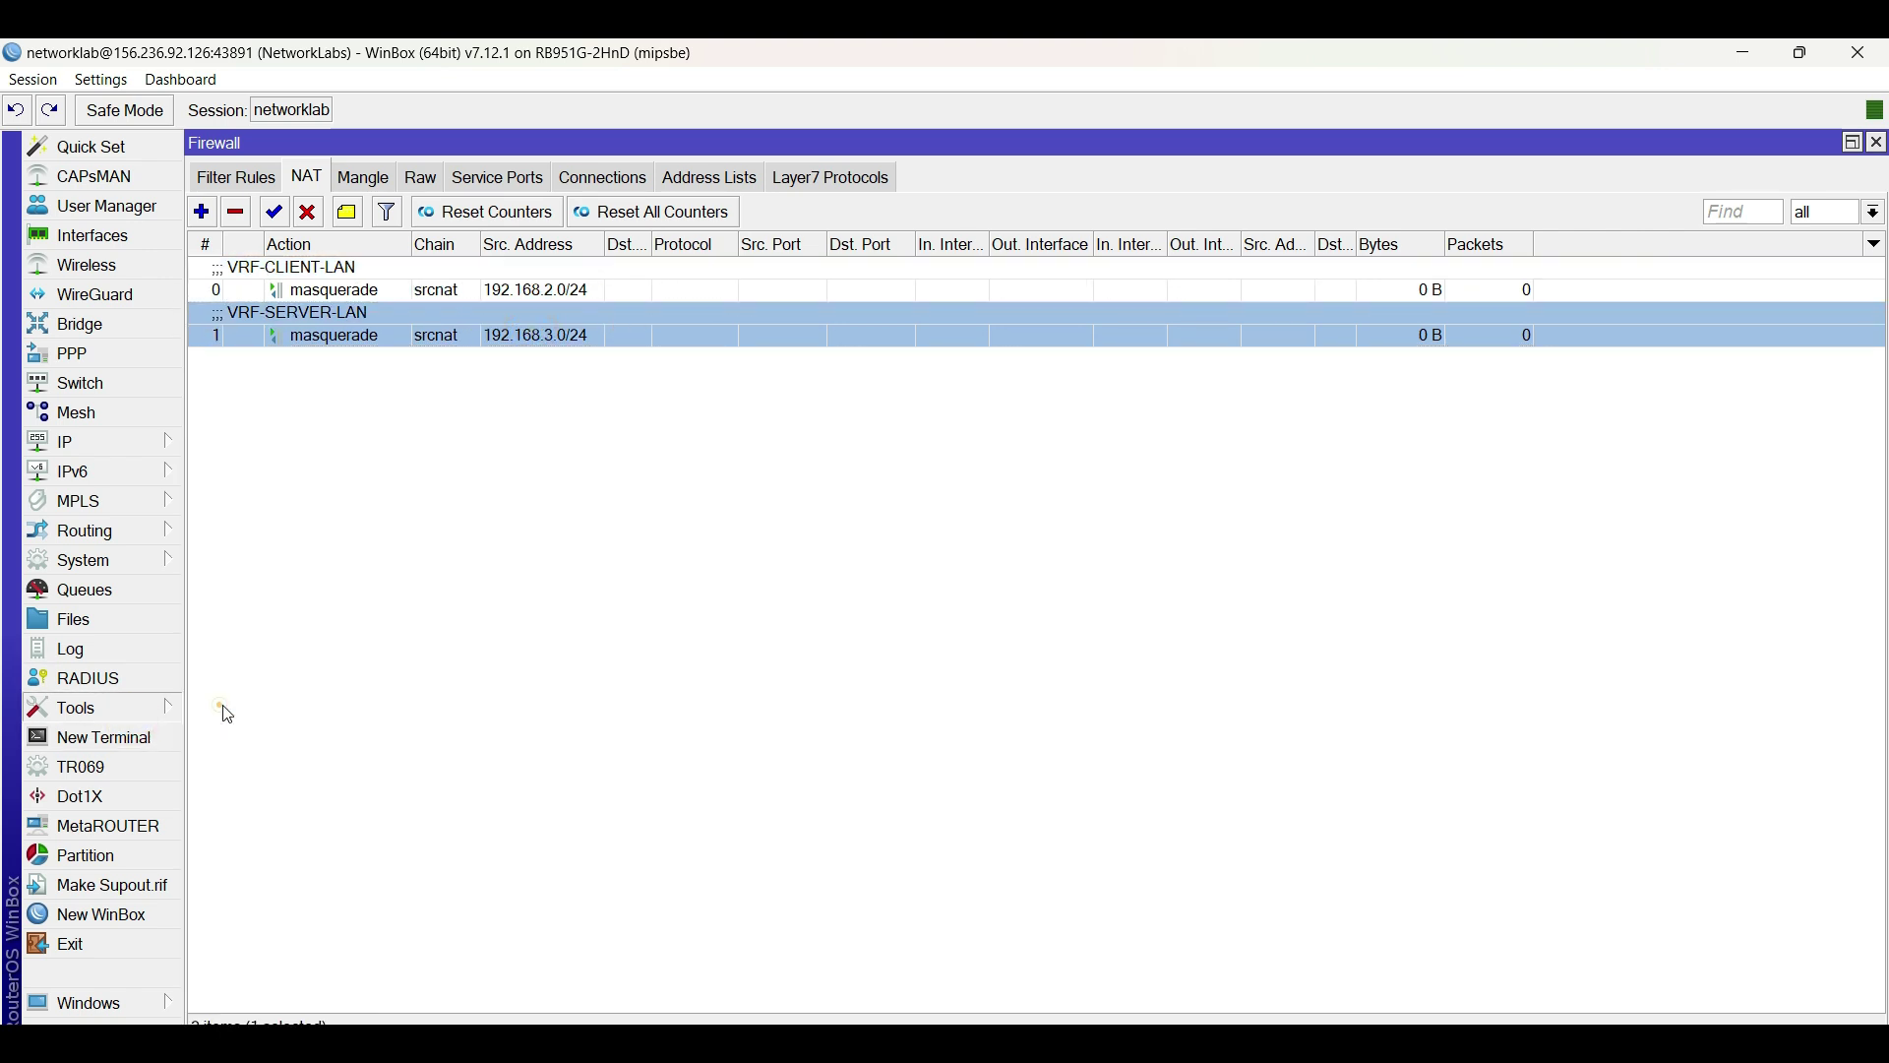
Ping 8.8.8.8 with source address 192.168.2.1, then stop the ping.
type("8.8.8.8")
key("Return")
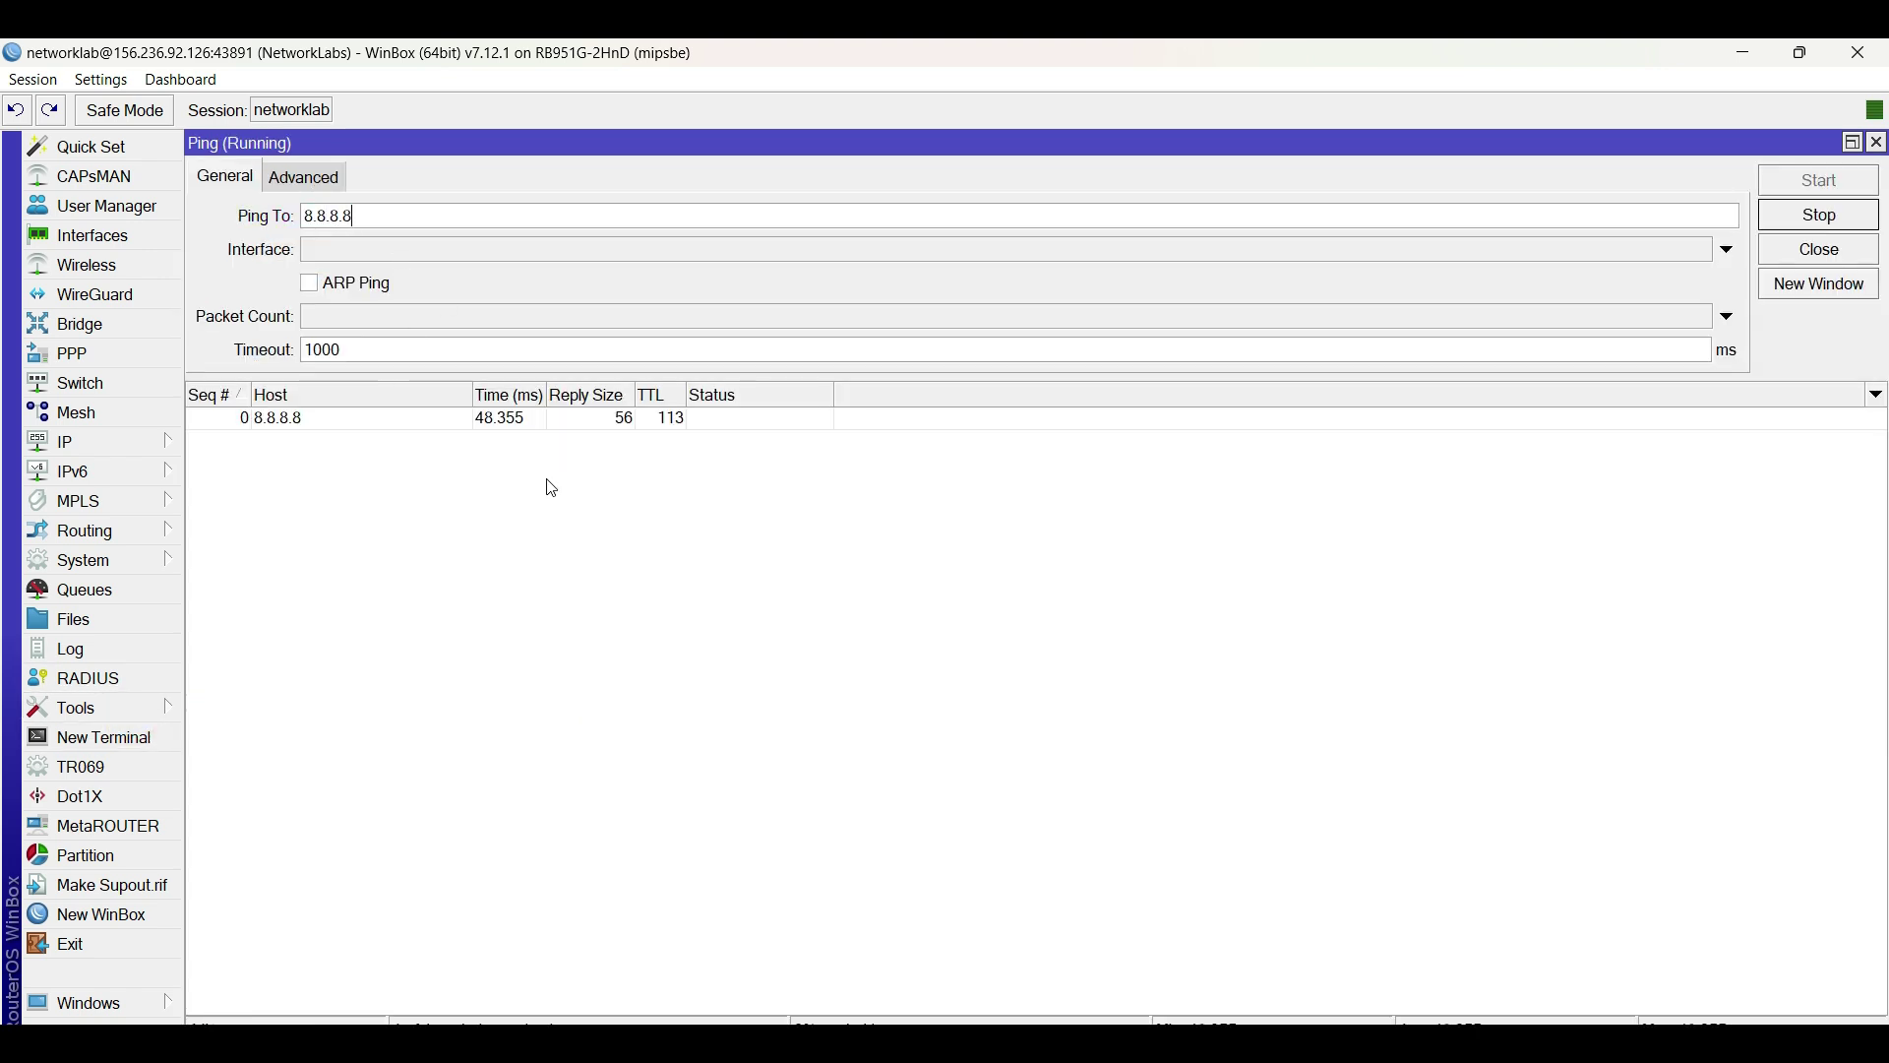
left_click(509, 463)
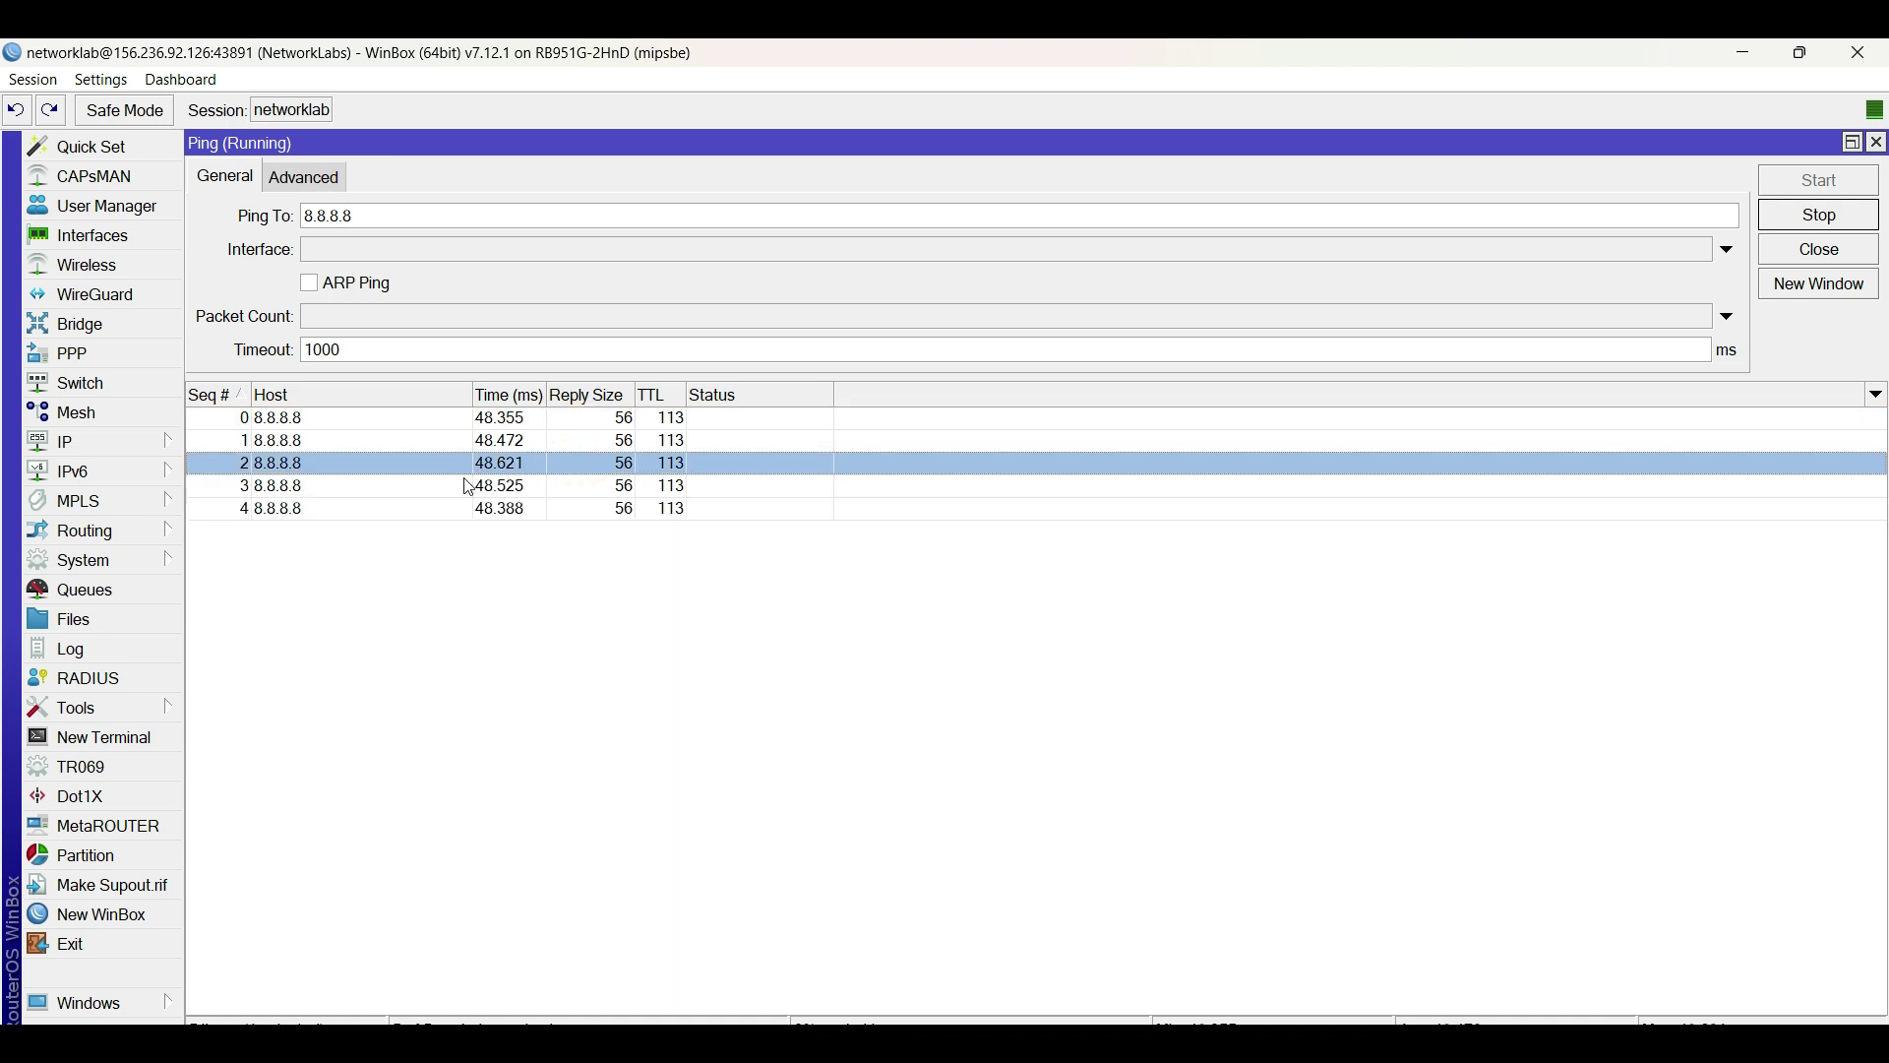
left_click(304, 176)
left_click(354, 216)
type("192.168.2.1")
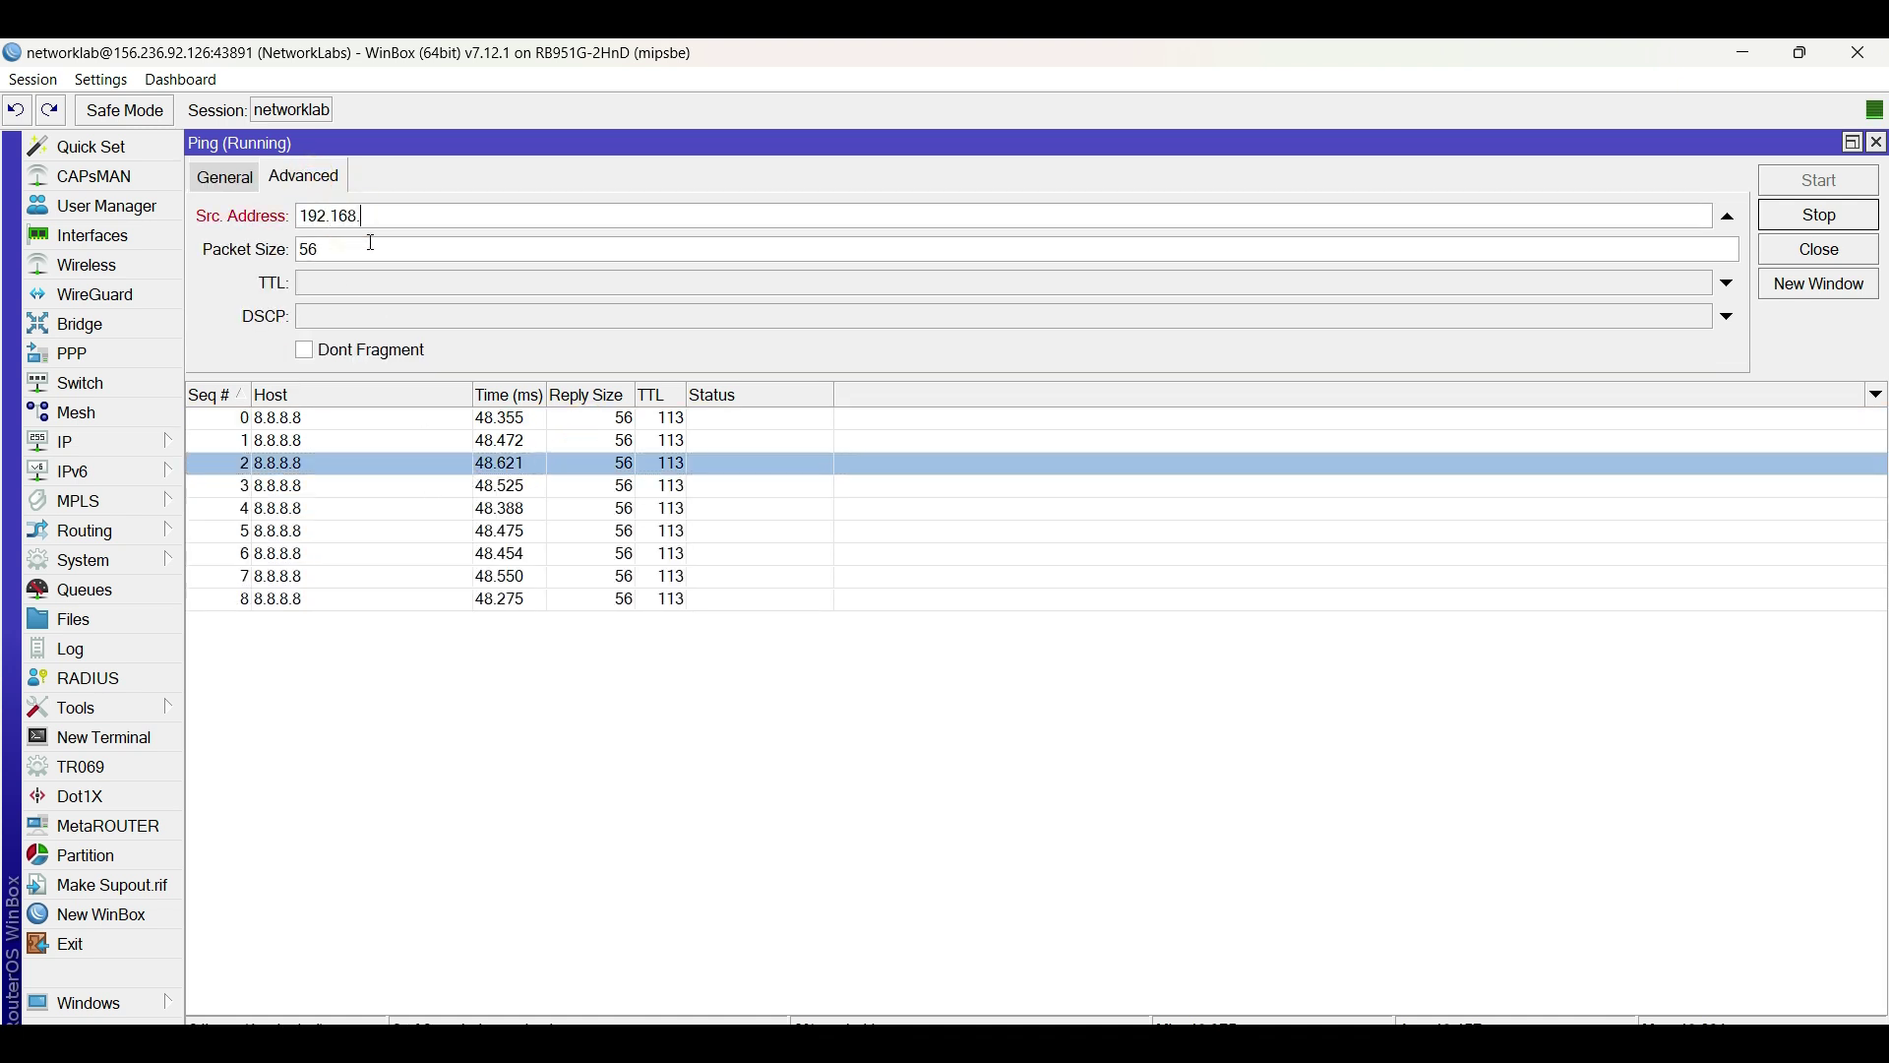
double_click(463, 215)
left_click(1820, 215)
left_click(1820, 181)
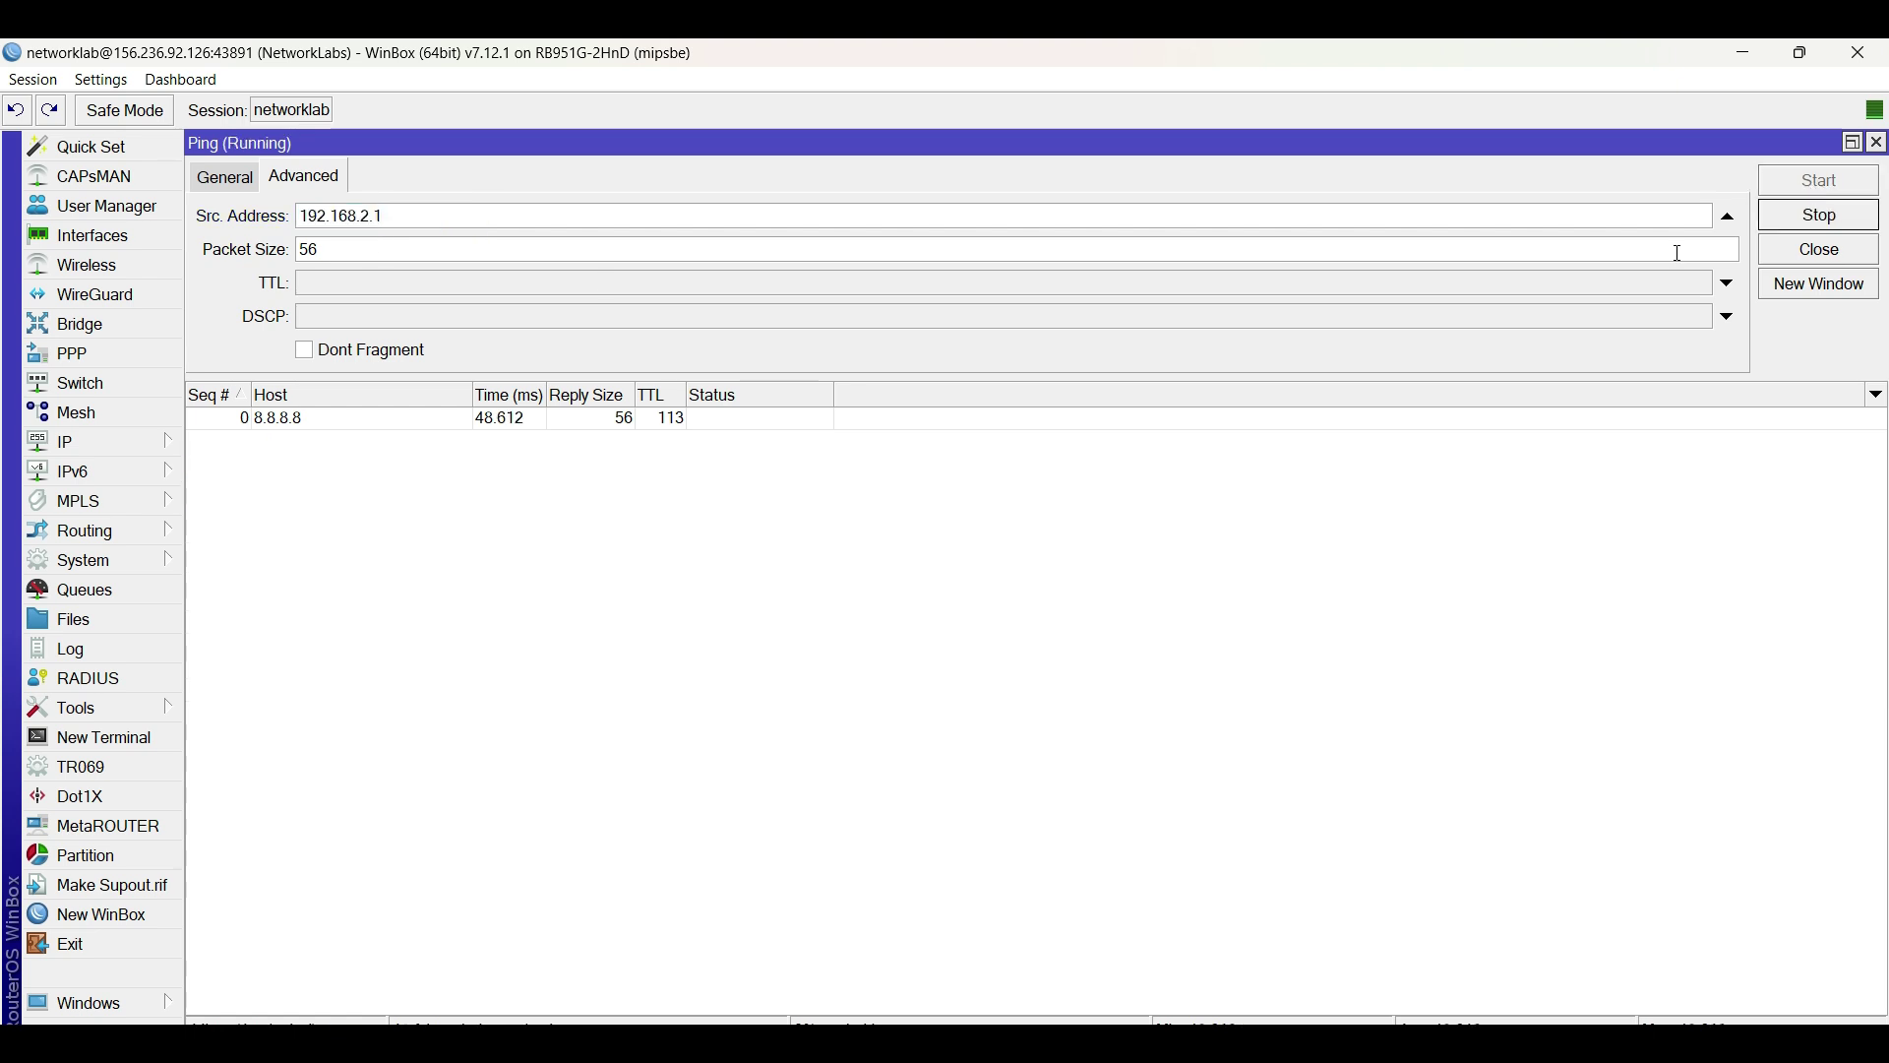
left_click(1793, 222)
Ping again from 192.168.3.1, then check both NAT rules' packet counters.
double_click(367, 215)
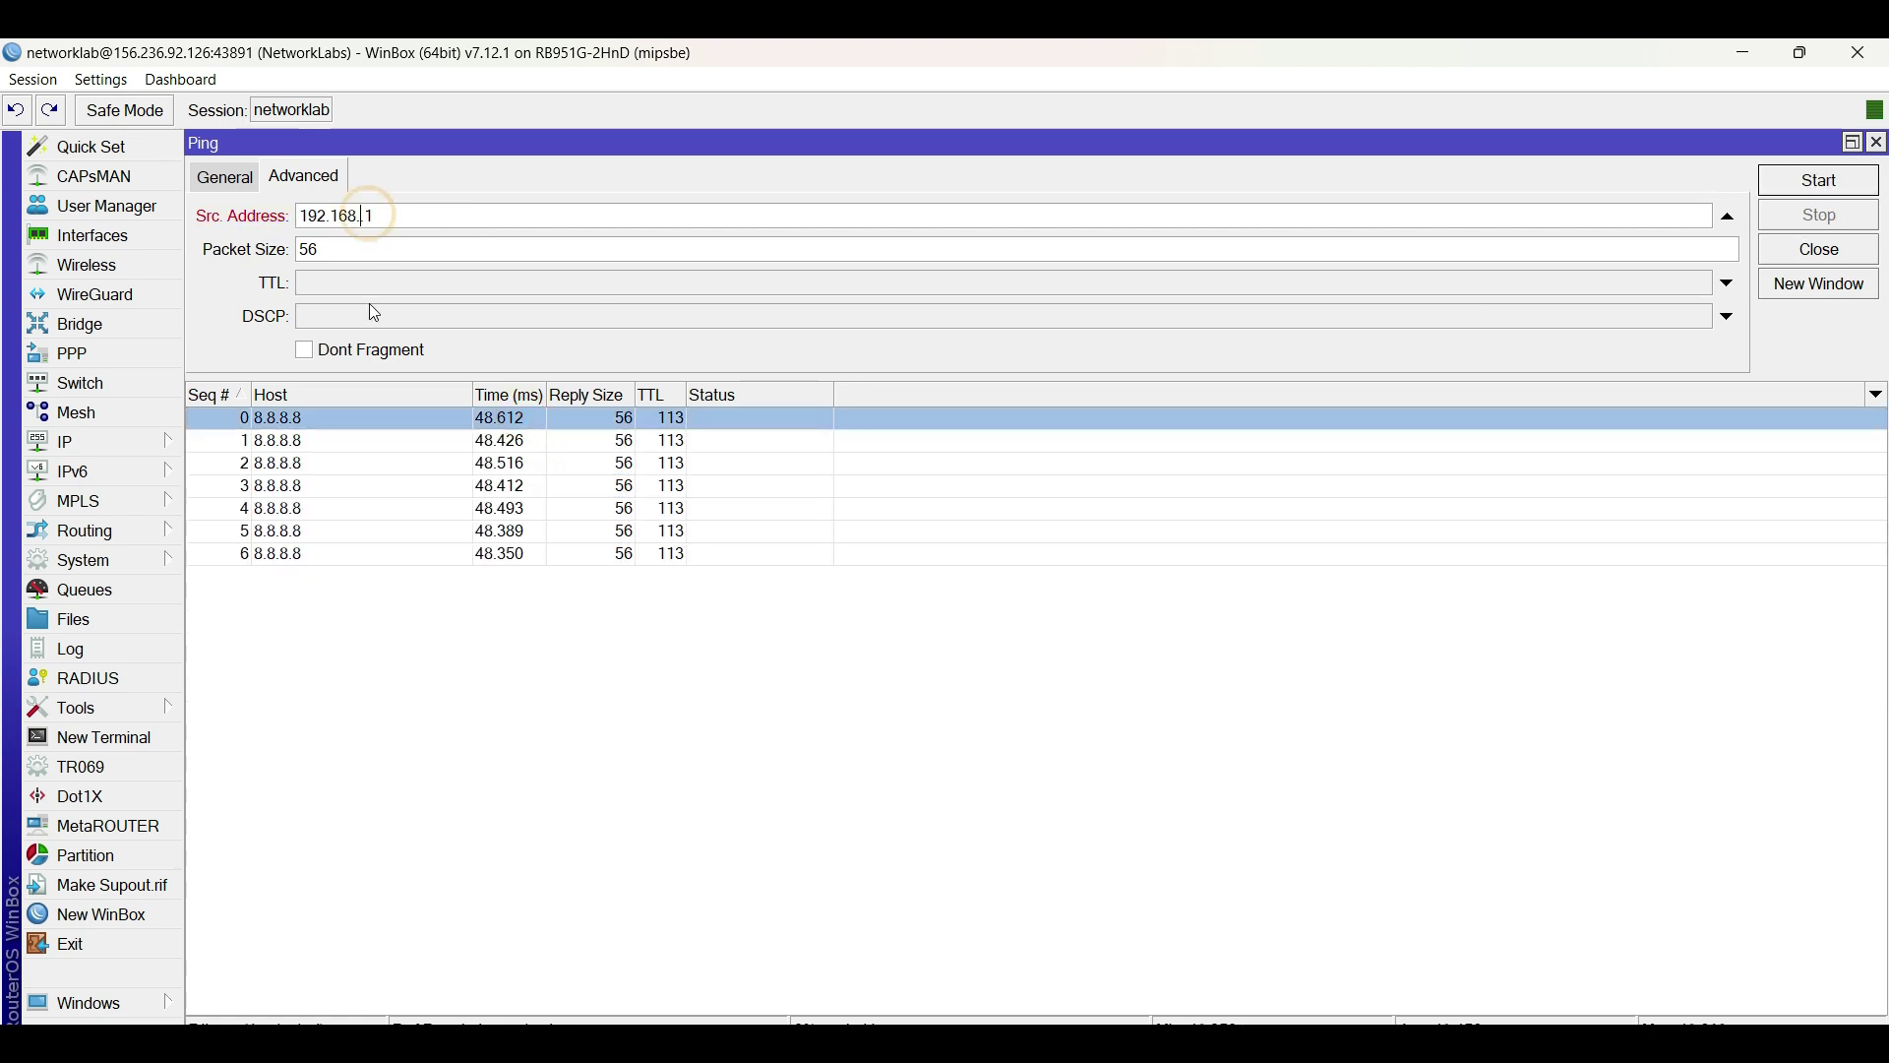
type("3")
double_click(401, 216)
left_click(1818, 181)
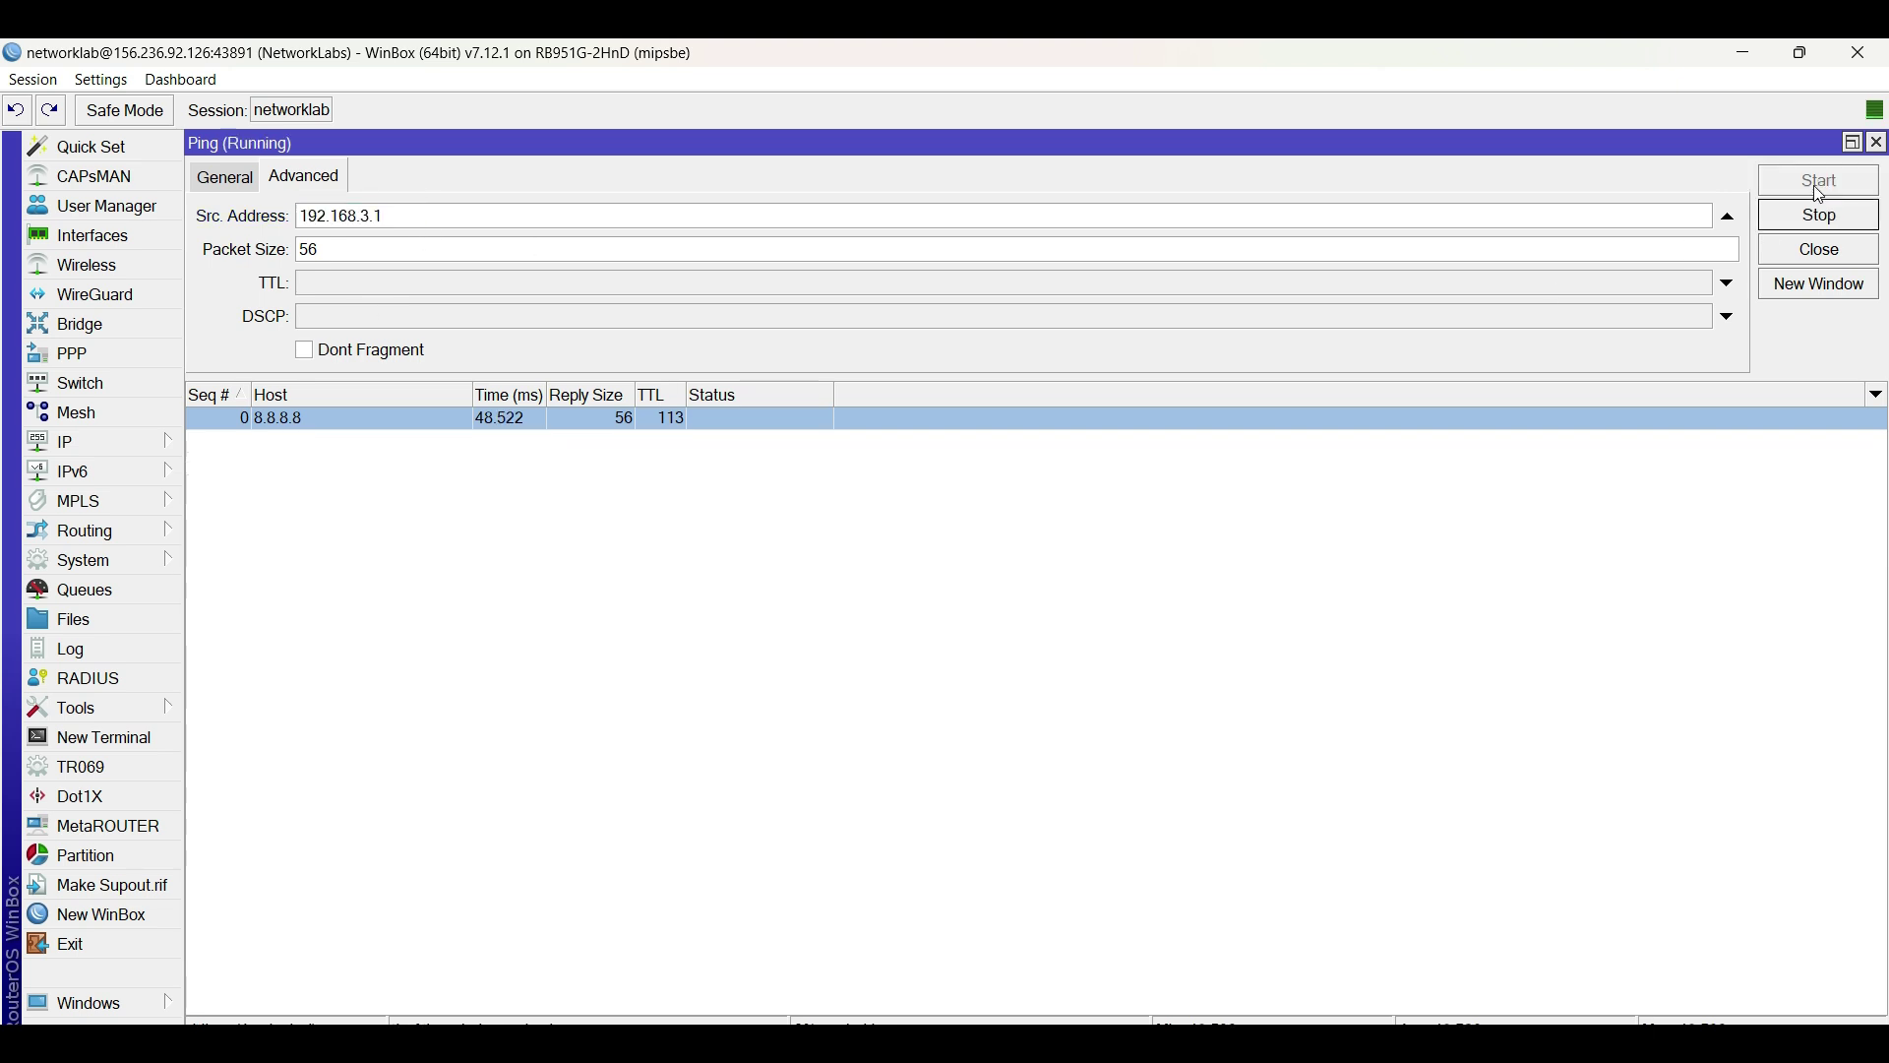
left_click(1819, 219)
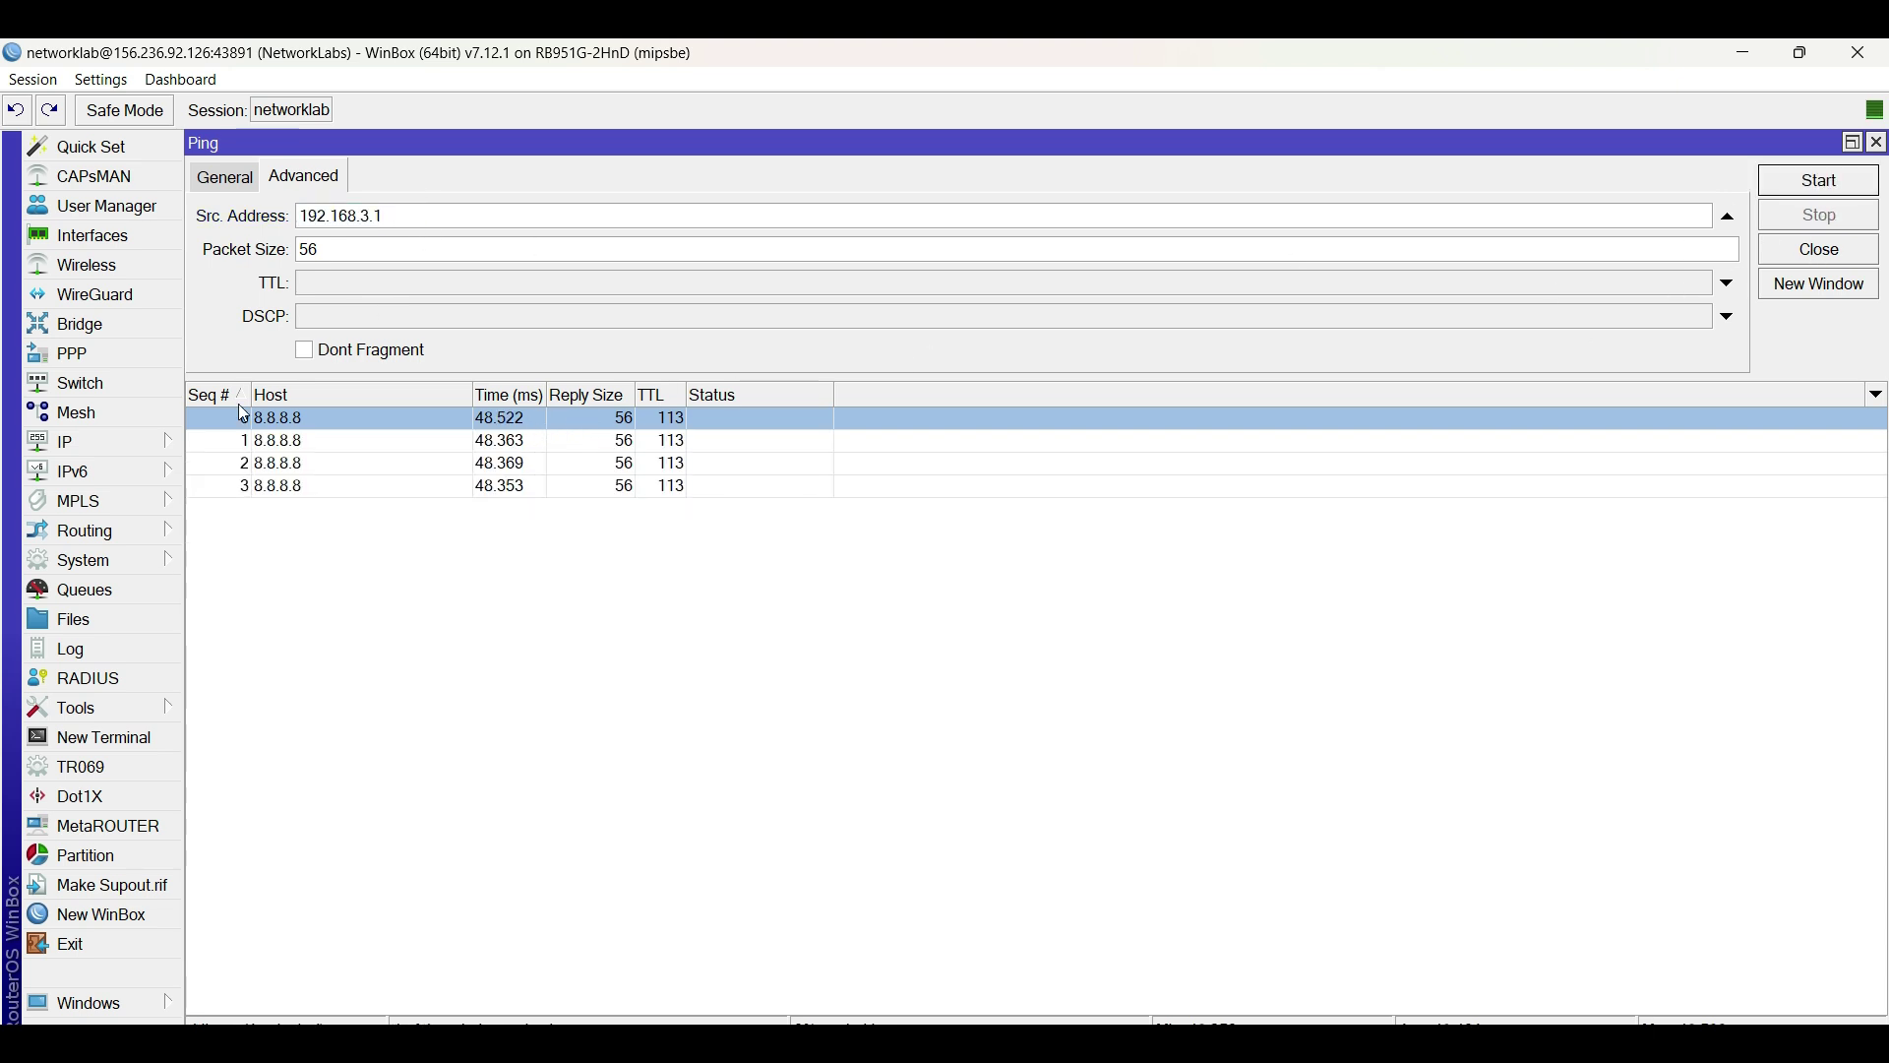
left_click(68, 441)
left_click(236, 490)
left_click(1427, 337)
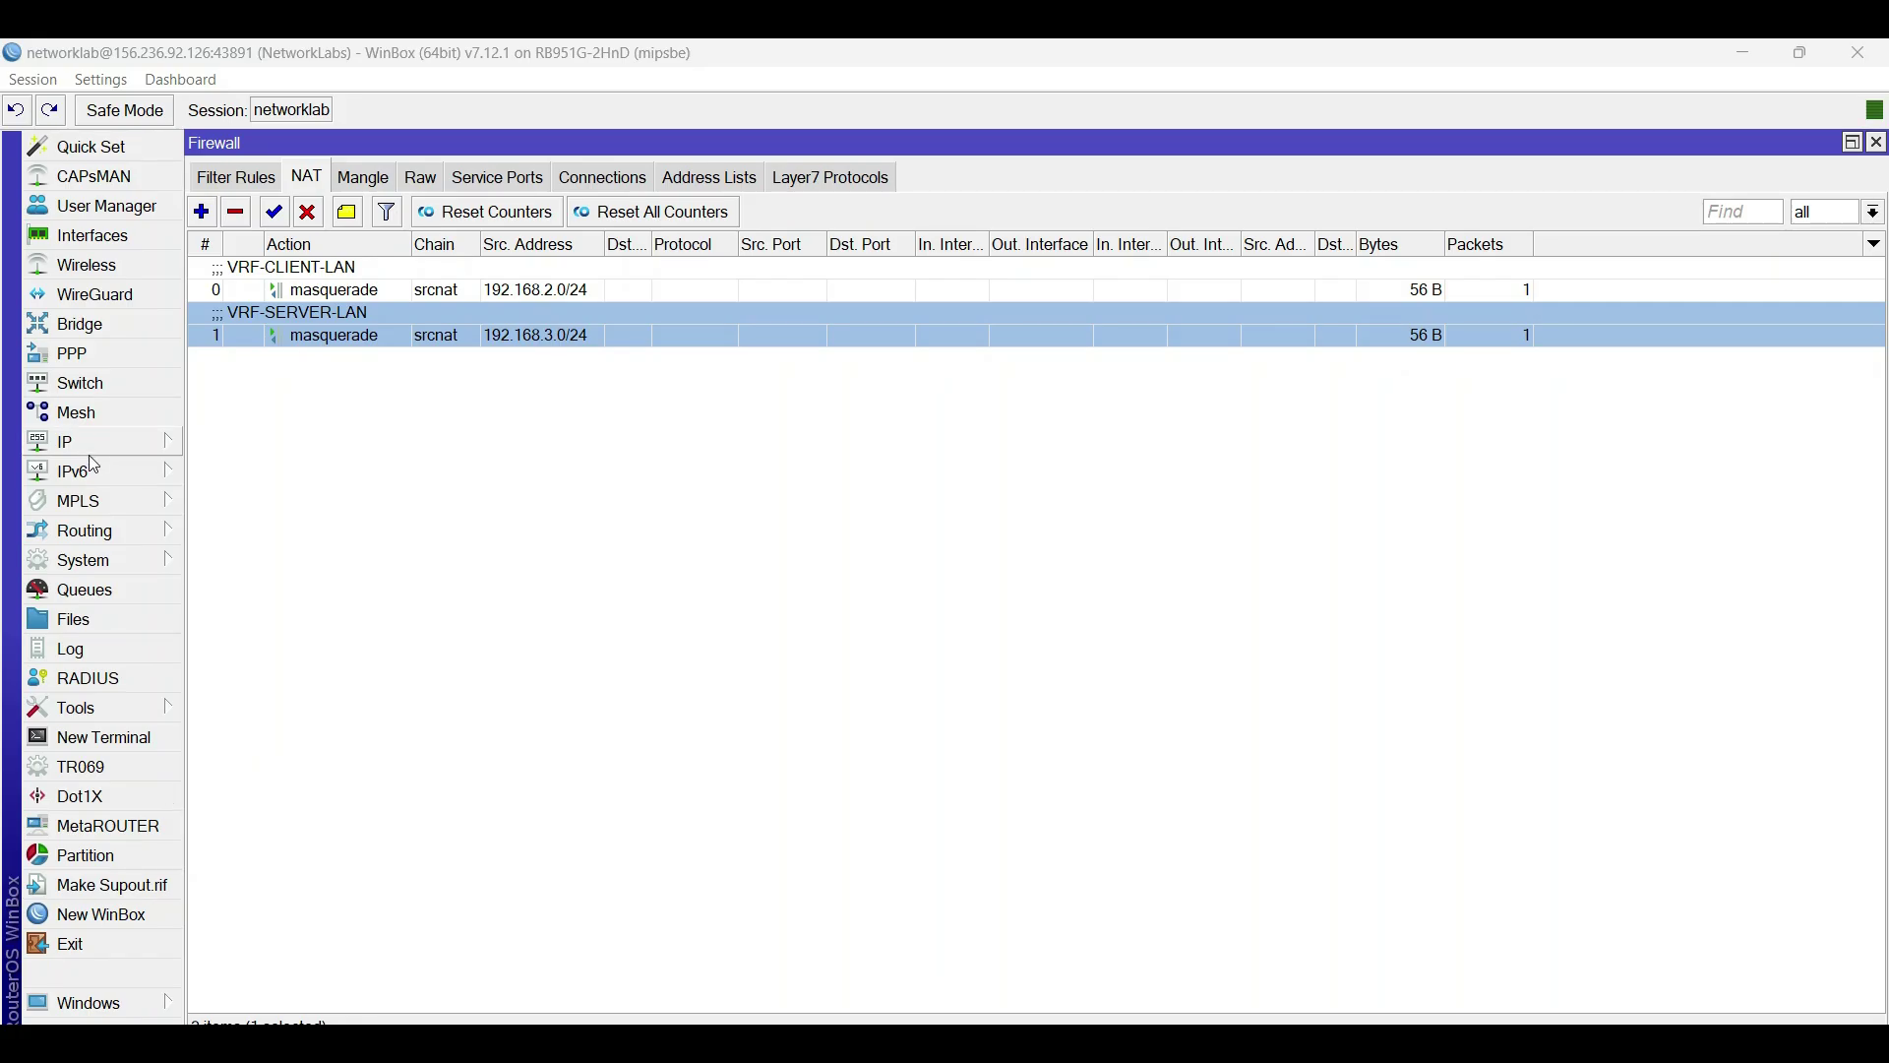
Inspect the main VRF's settings in the VRF list.
left_click(64, 442)
left_click(226, 995)
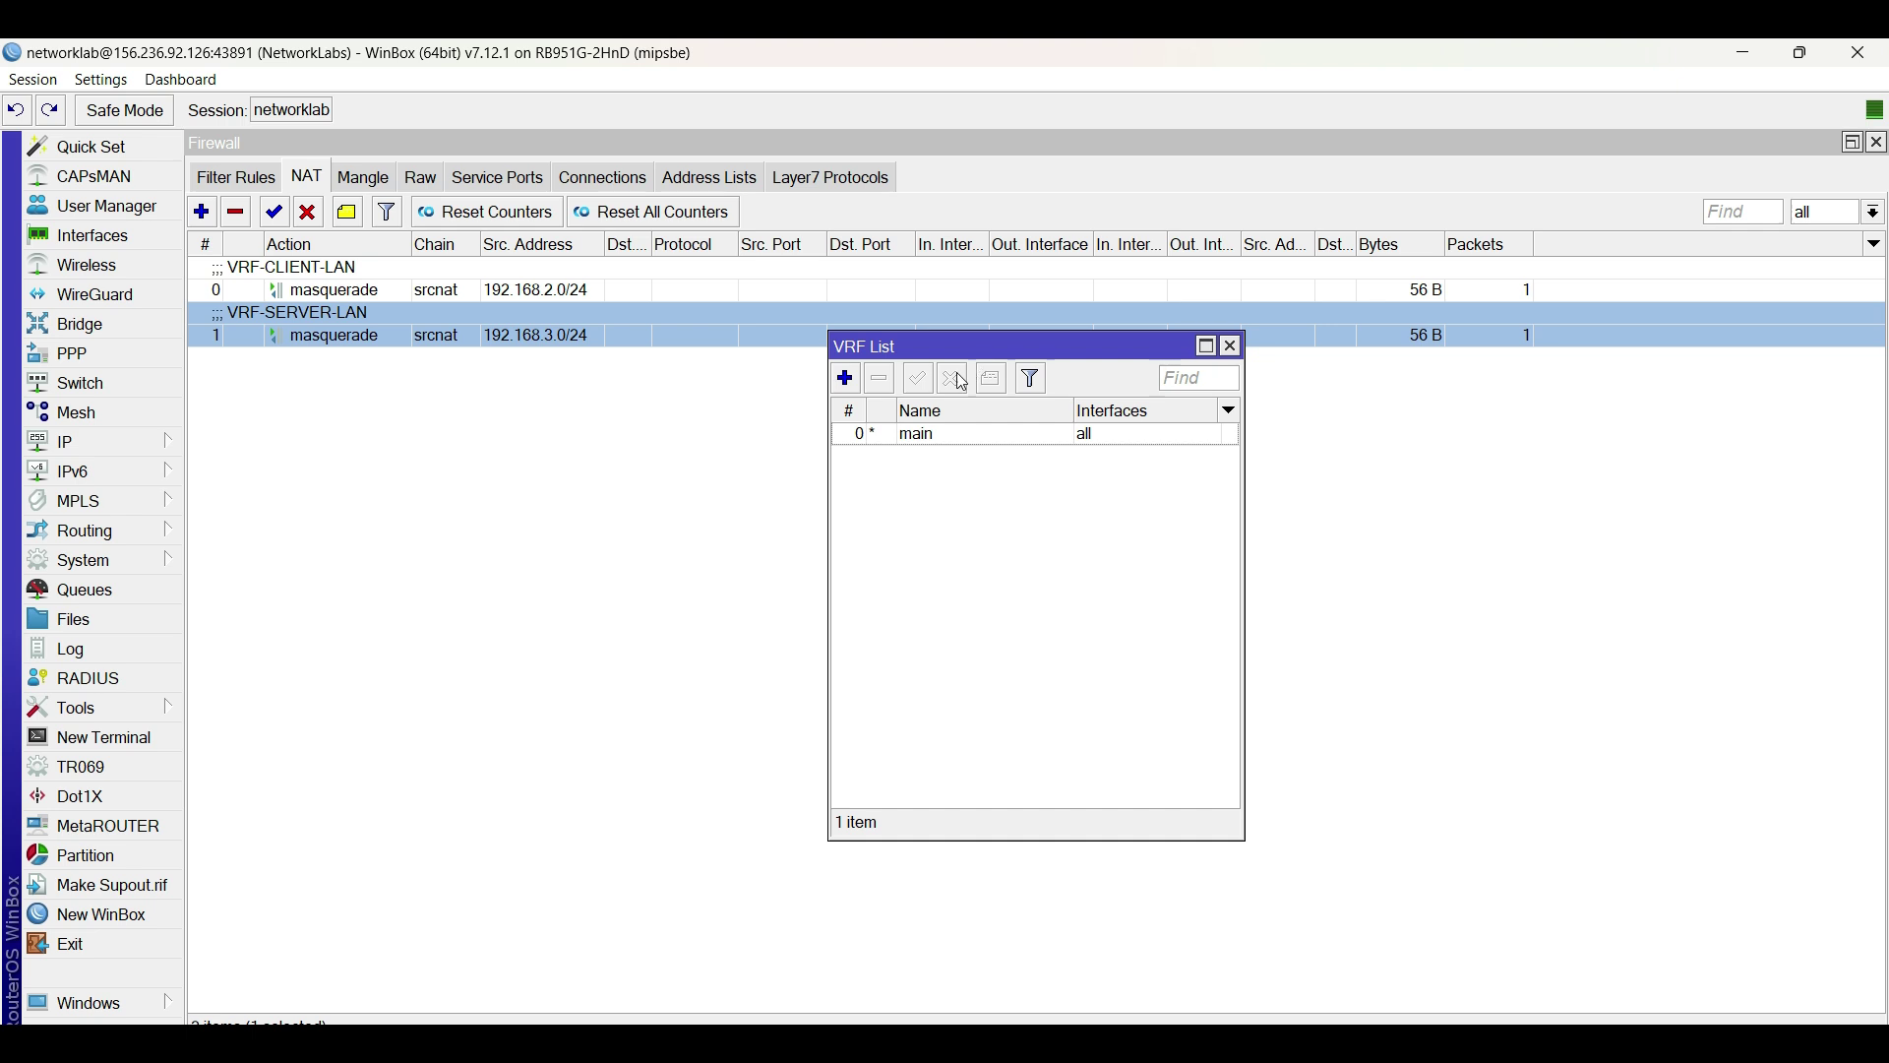
left_click_drag(940, 360, 364, 381)
left_click(378, 457)
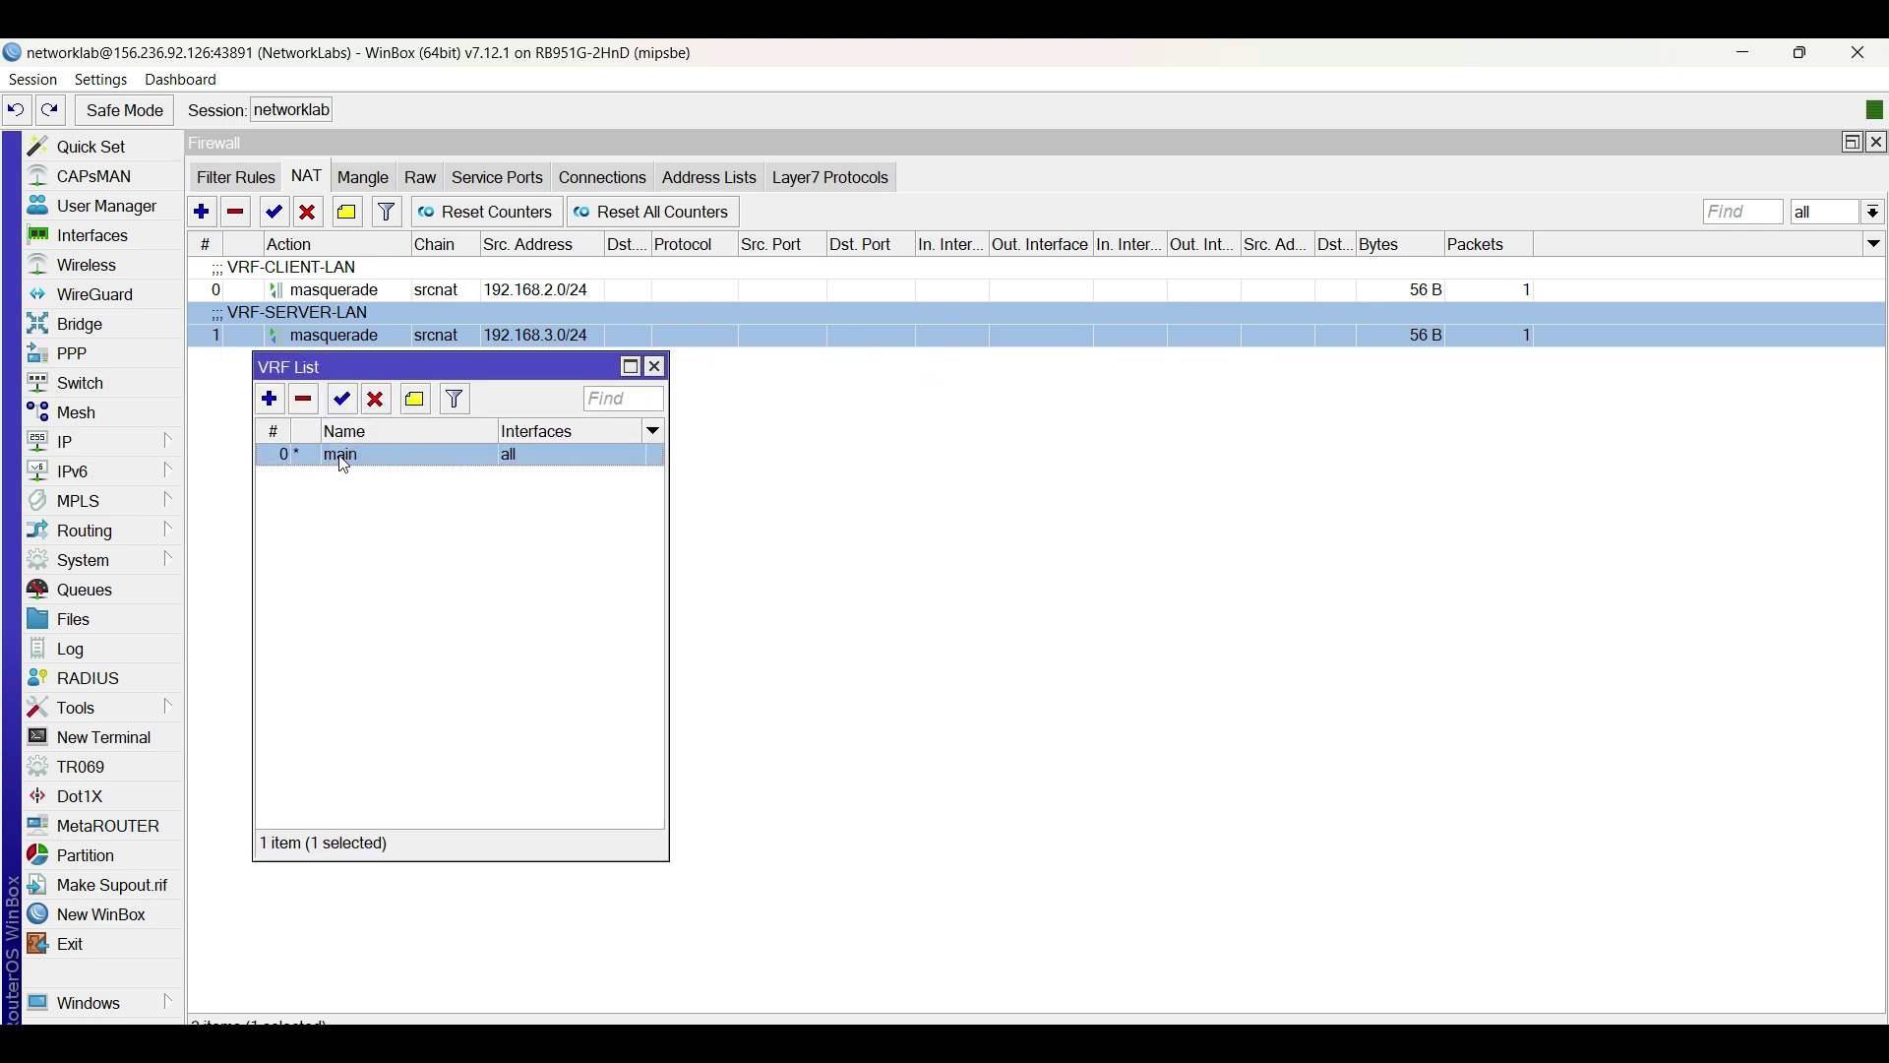
double_click(347, 459)
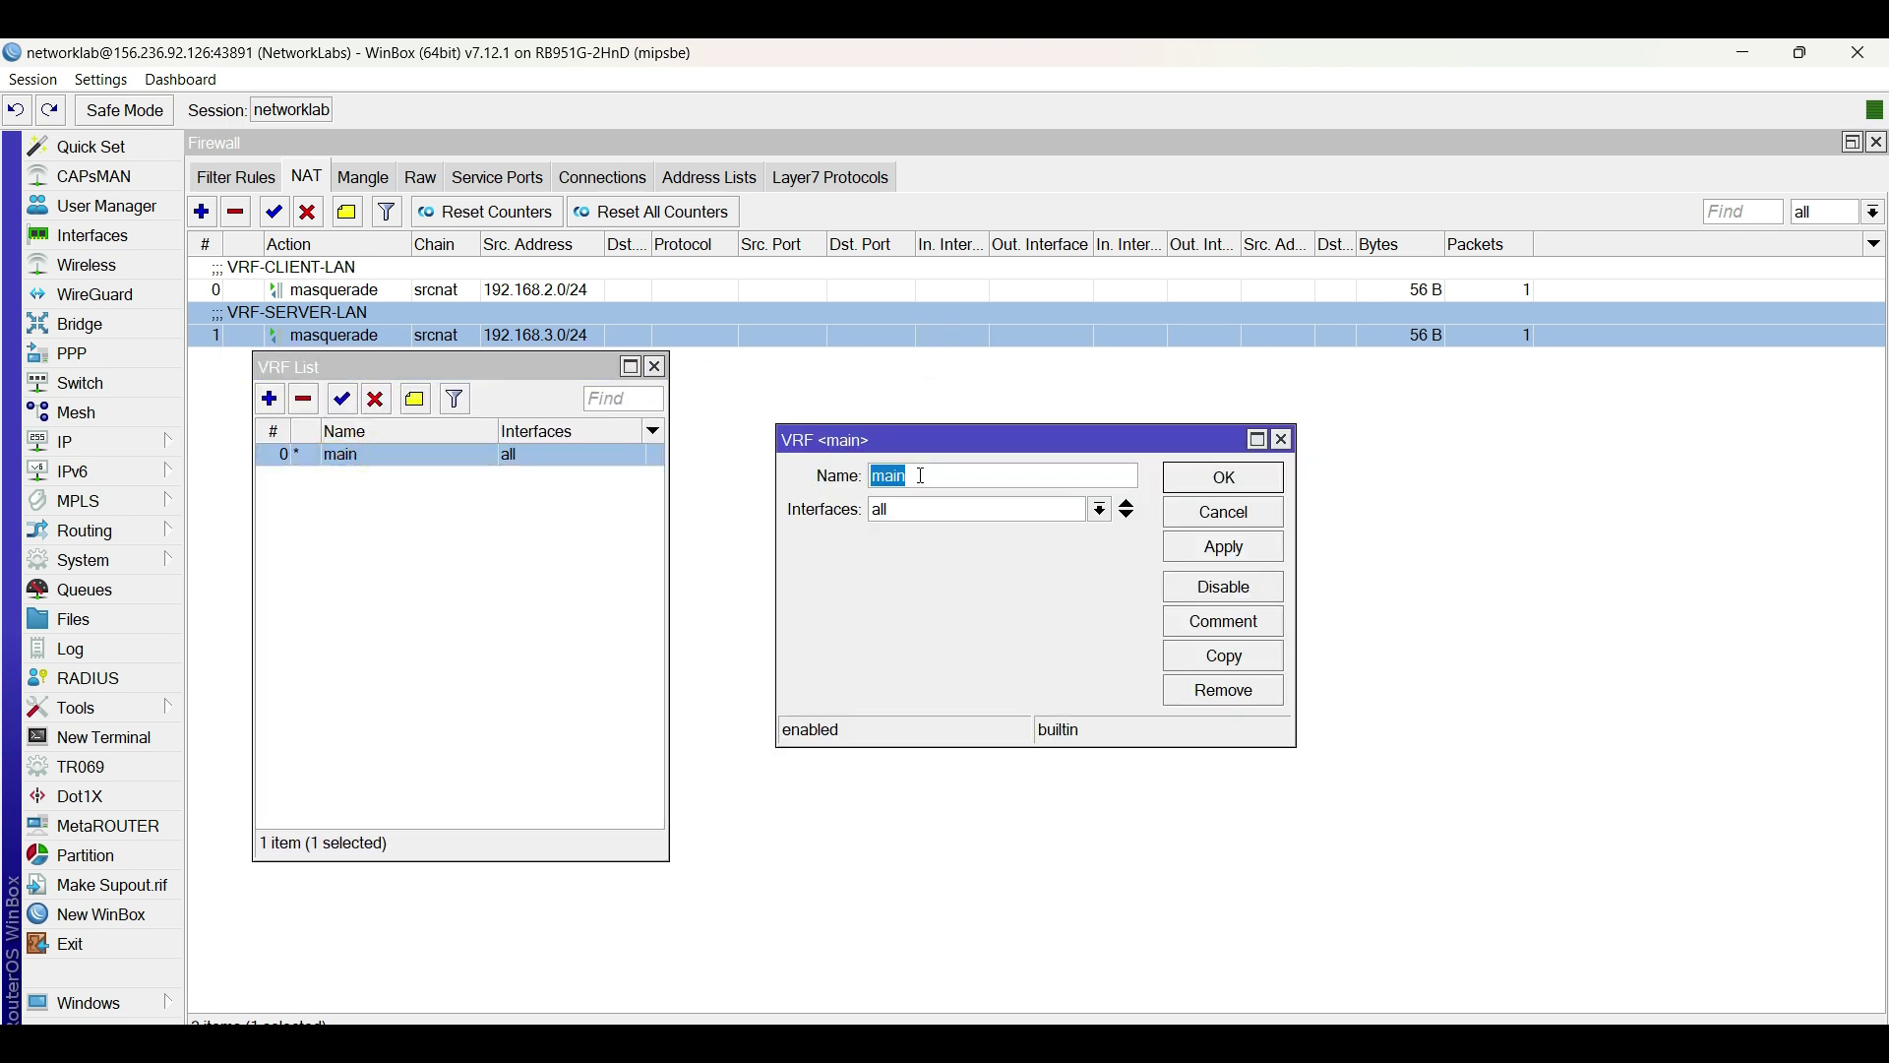
left_click(1284, 439)
left_click(655, 367)
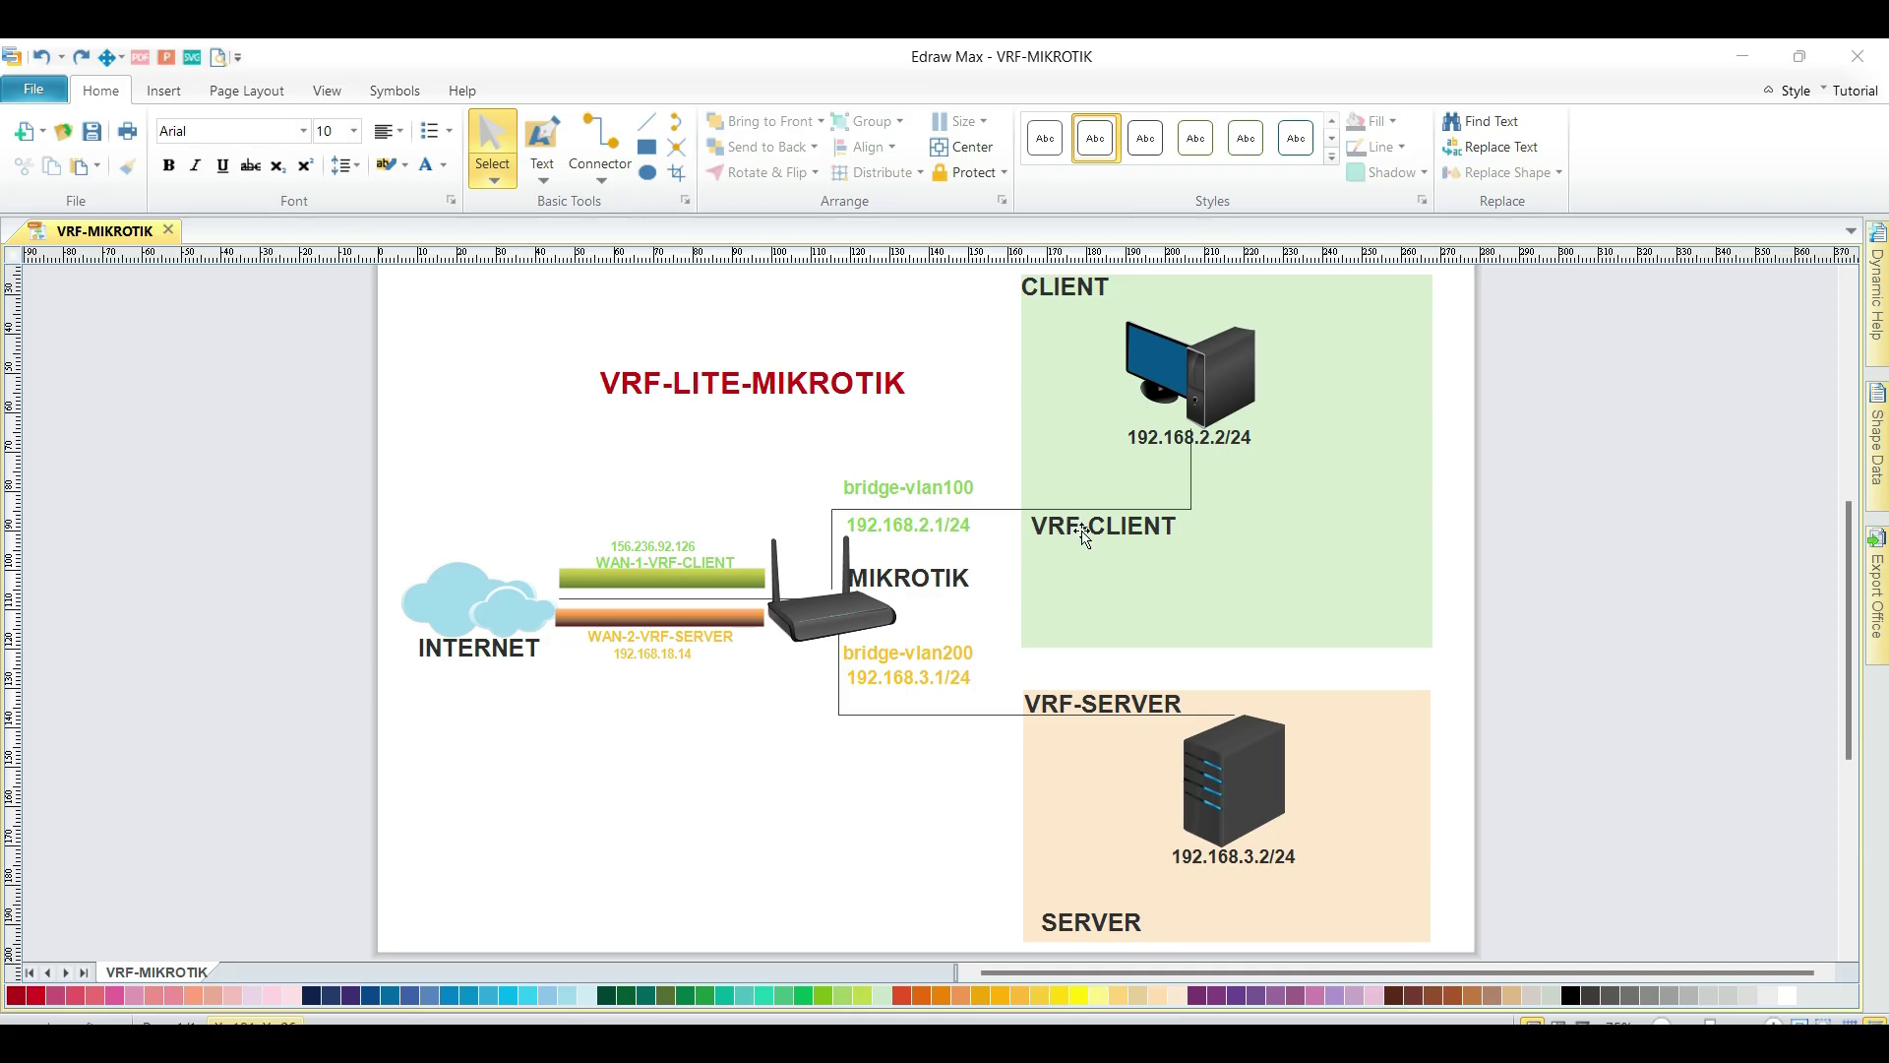
Point out the VRF-CLIENT and VRF-SERVER labels in the diagram.
left_click(1082, 530)
left_click(1090, 704)
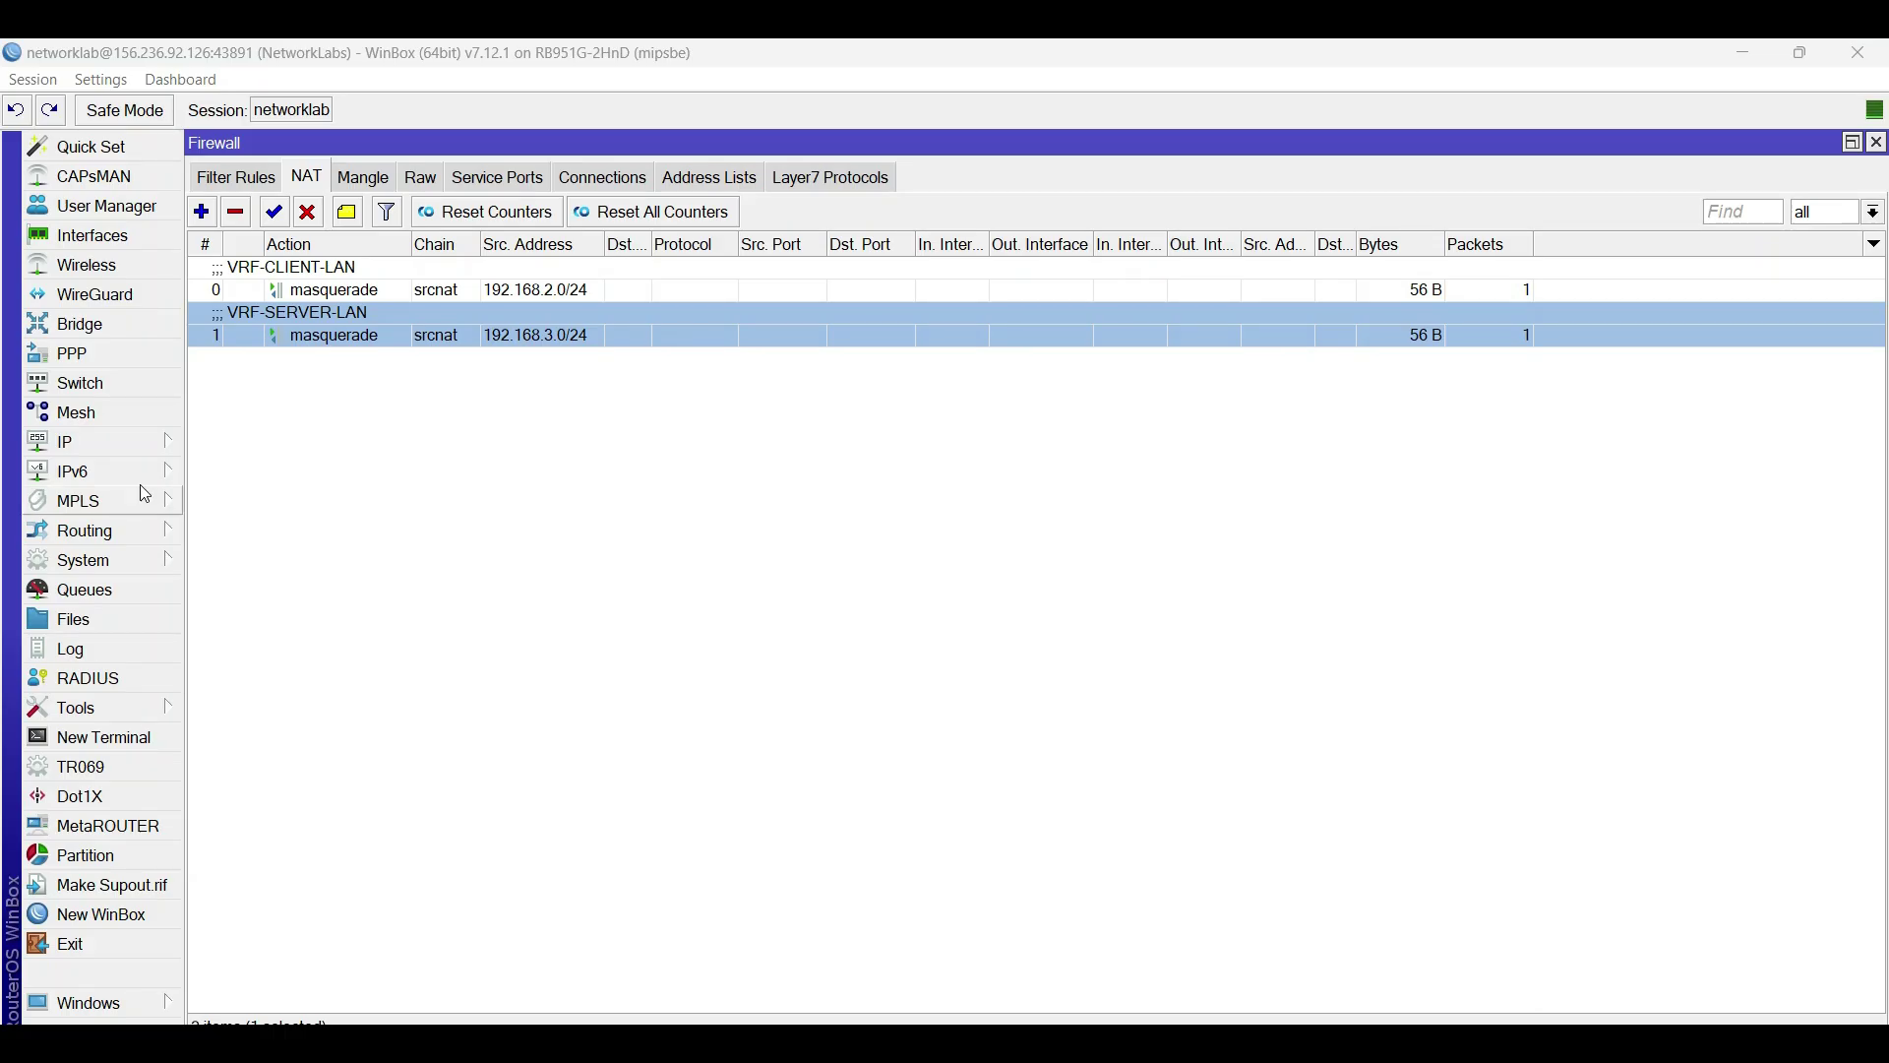
left_click(135, 440)
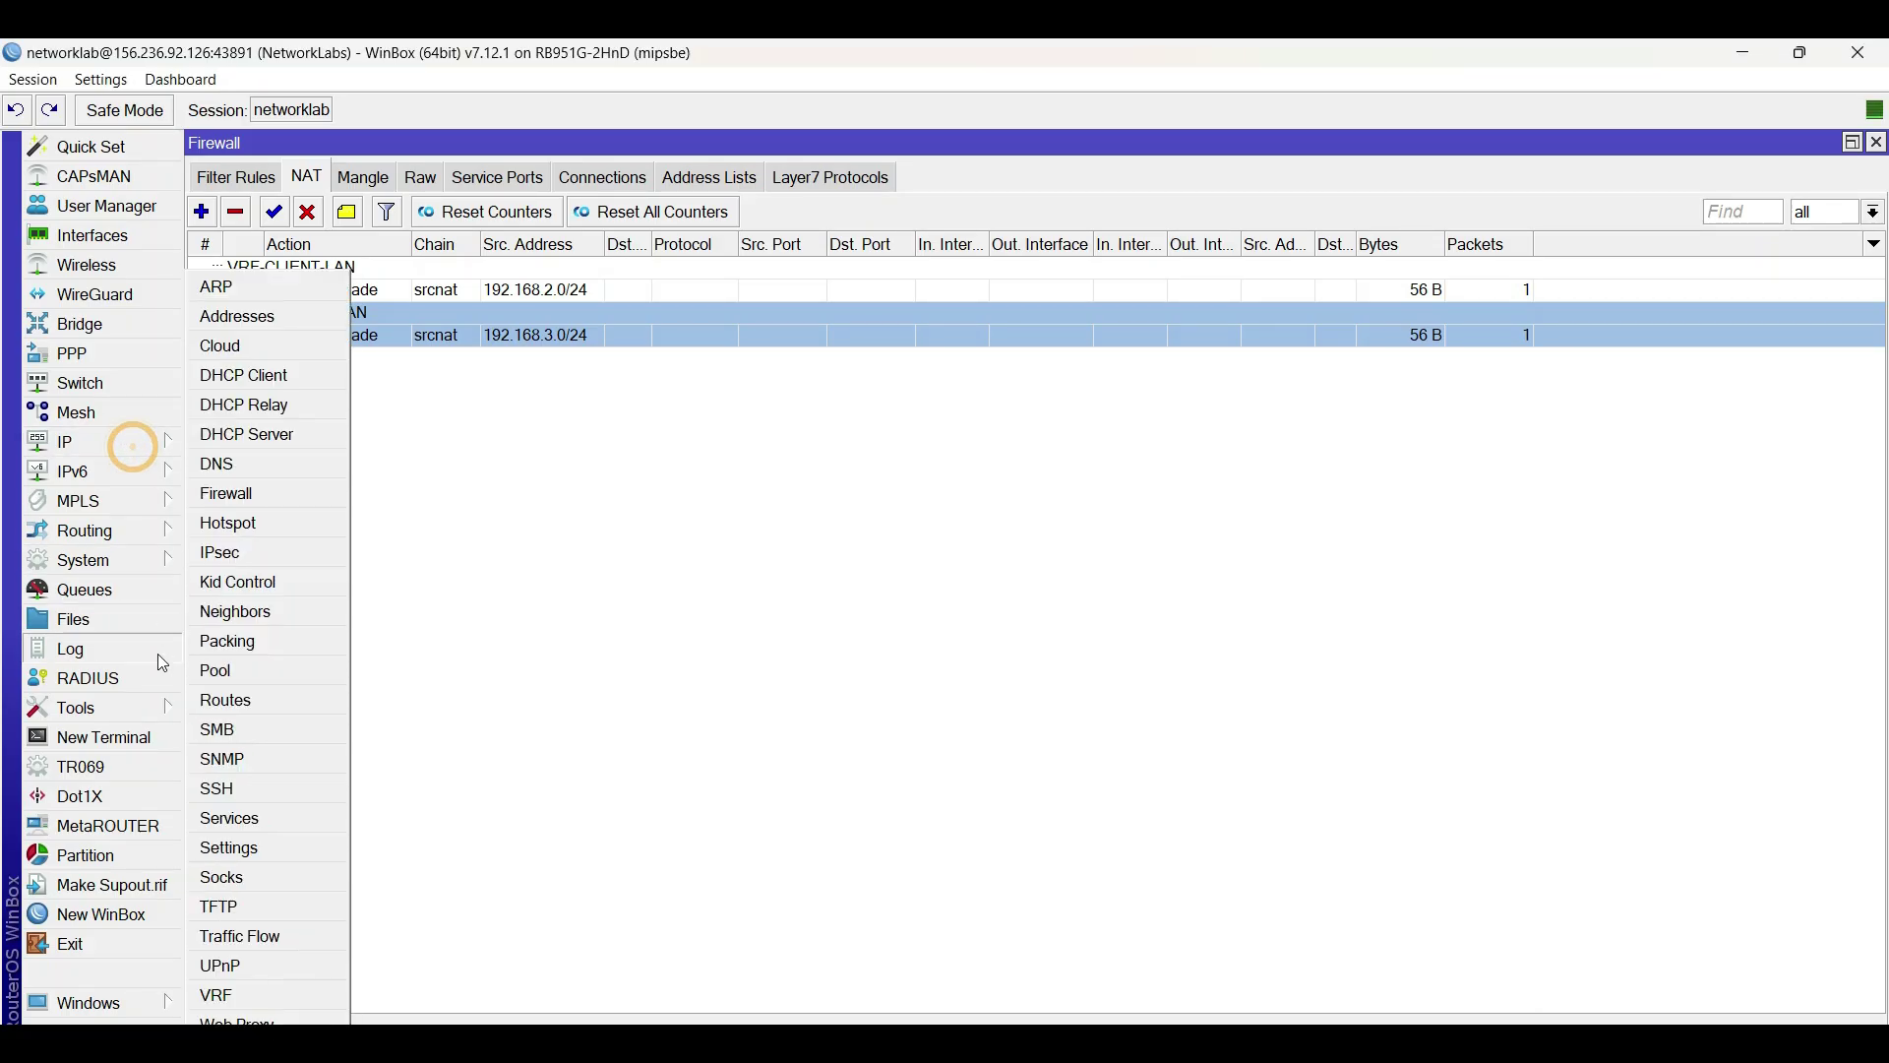
Create VRF-CLIENT with interface bridge-vlan100 and apply it.
left_click(241, 996)
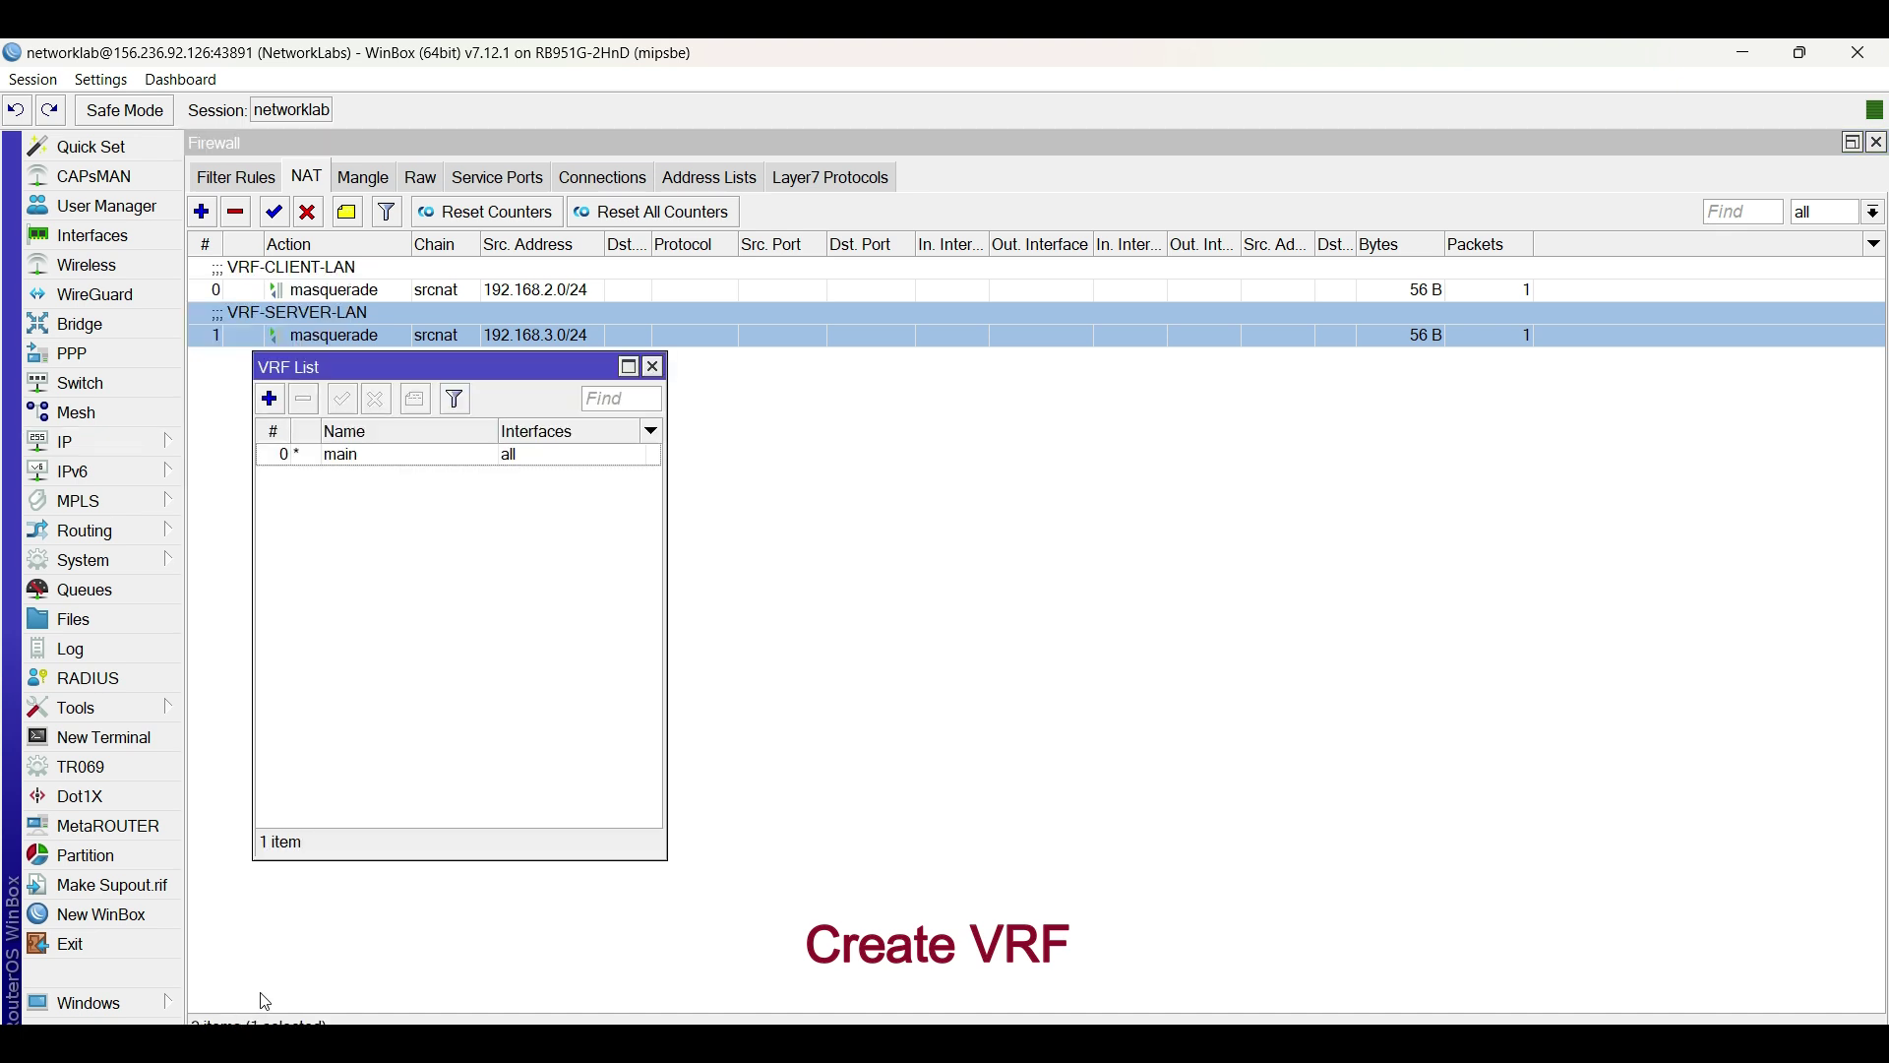
left_click(270, 400)
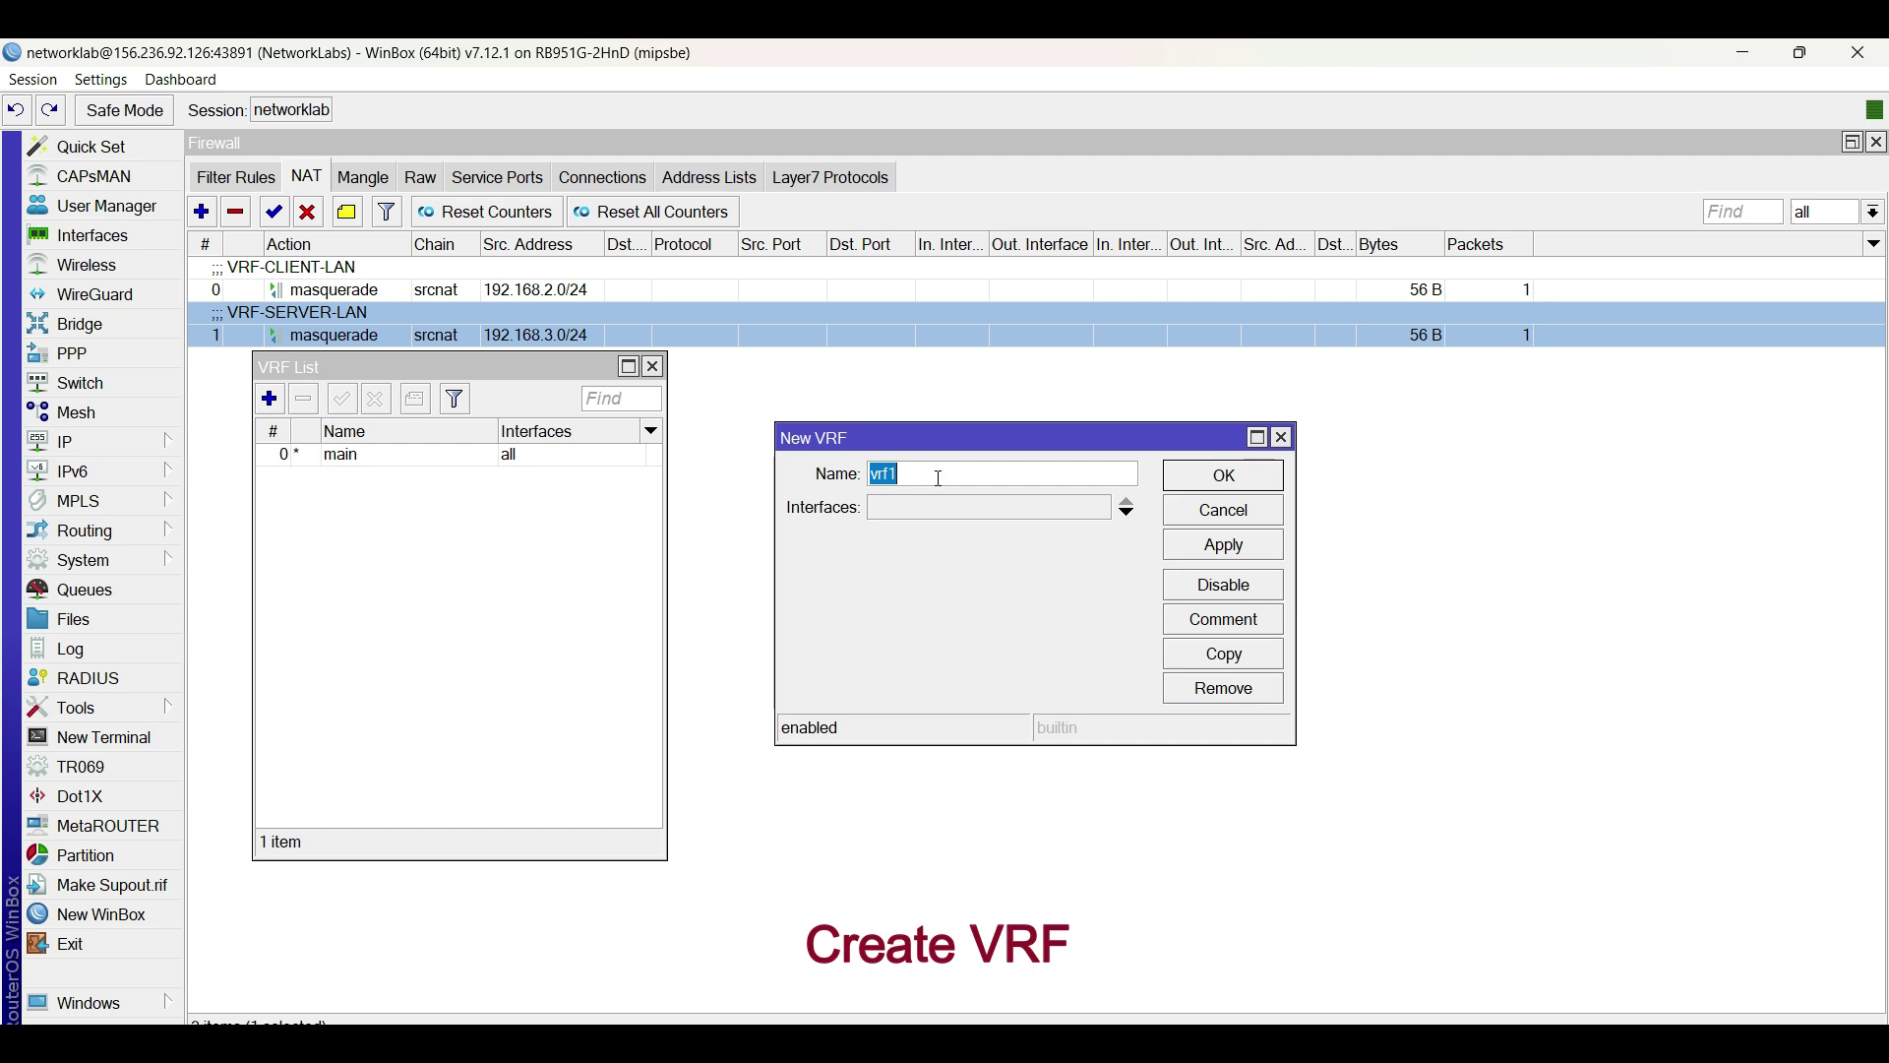
type("VRF-CLIENT")
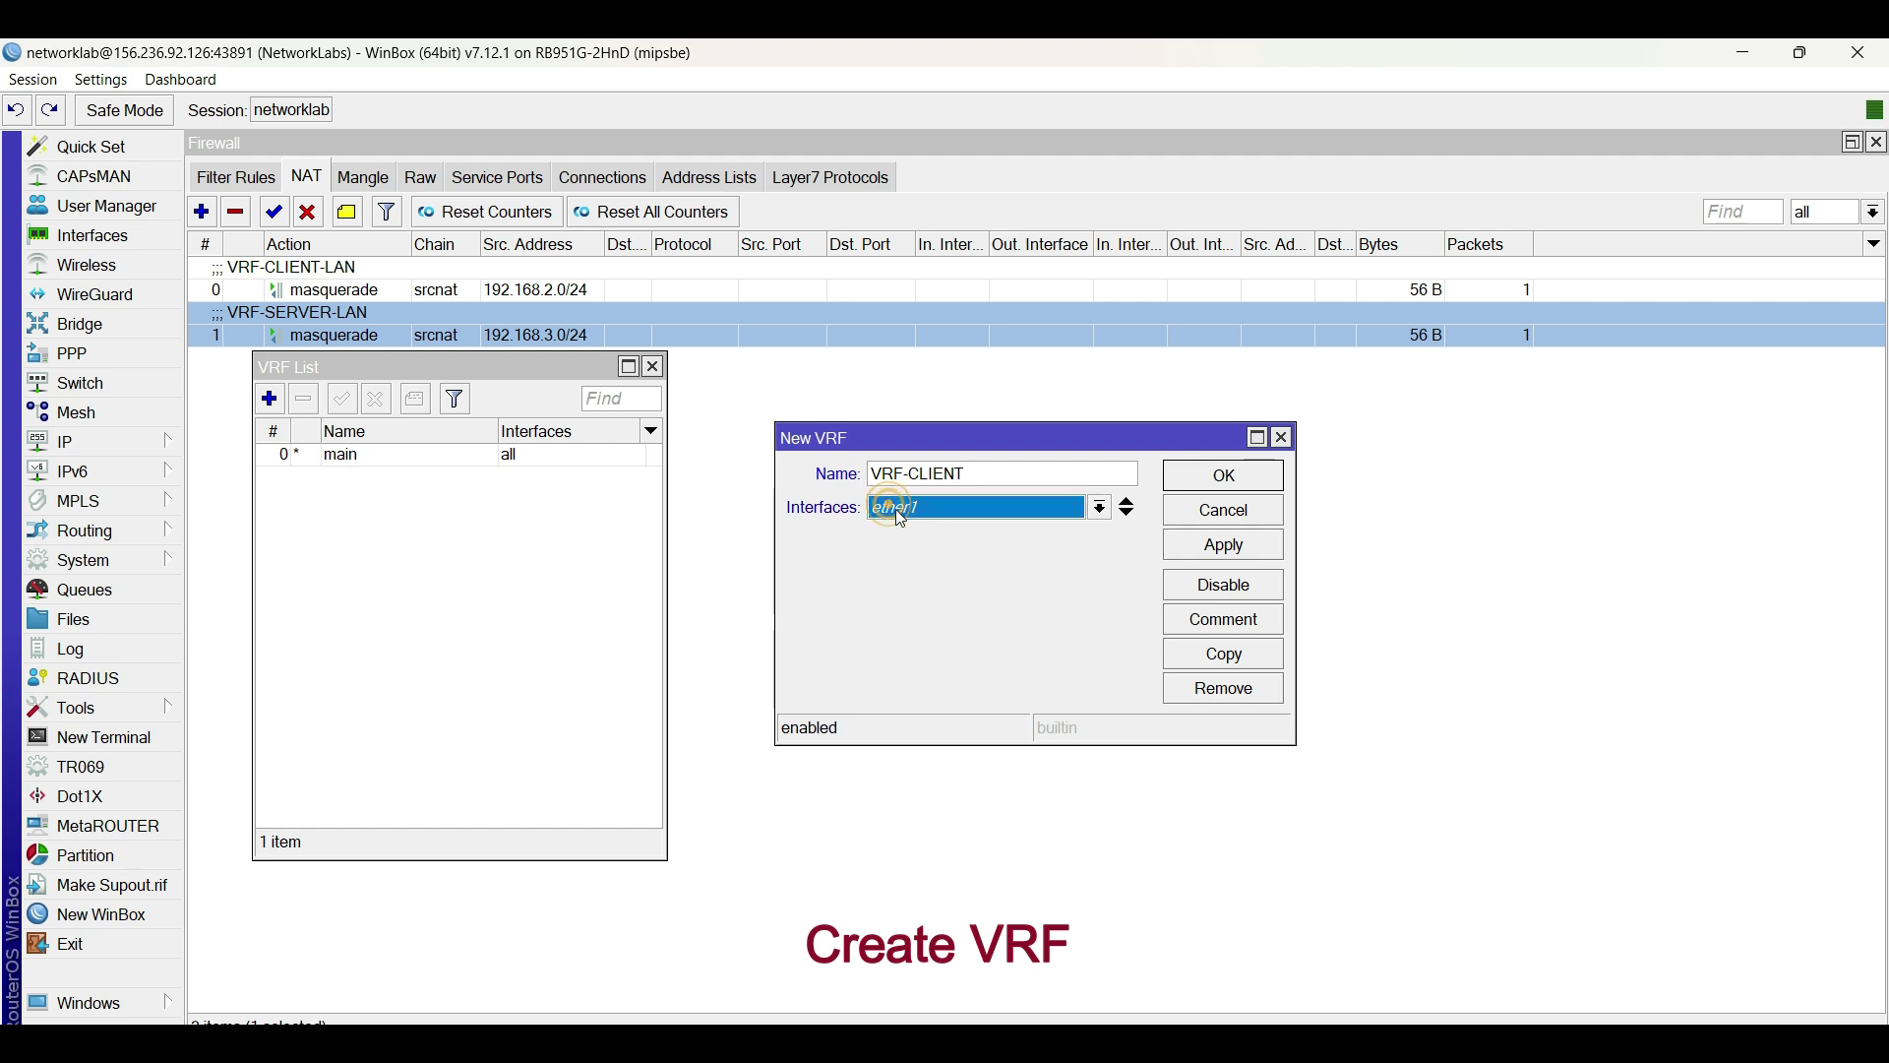
left_click(1080, 510)
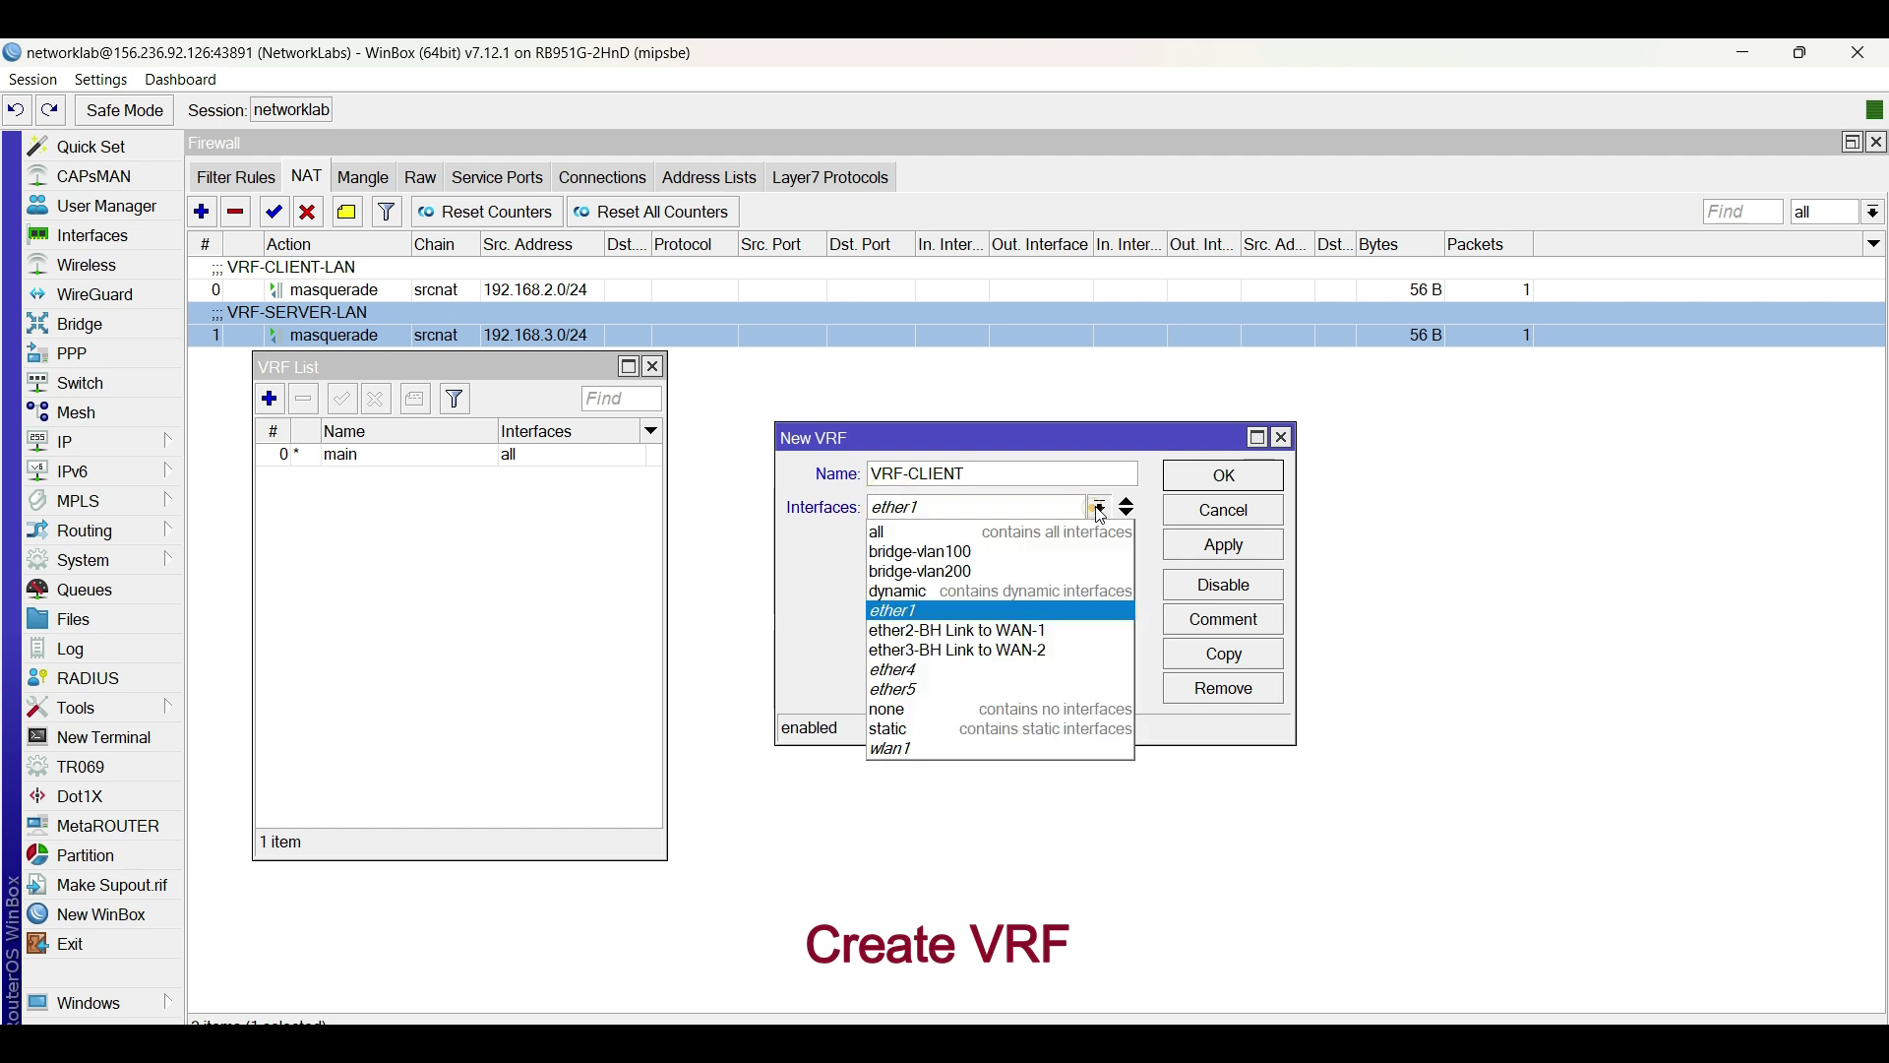
left_click(960, 552)
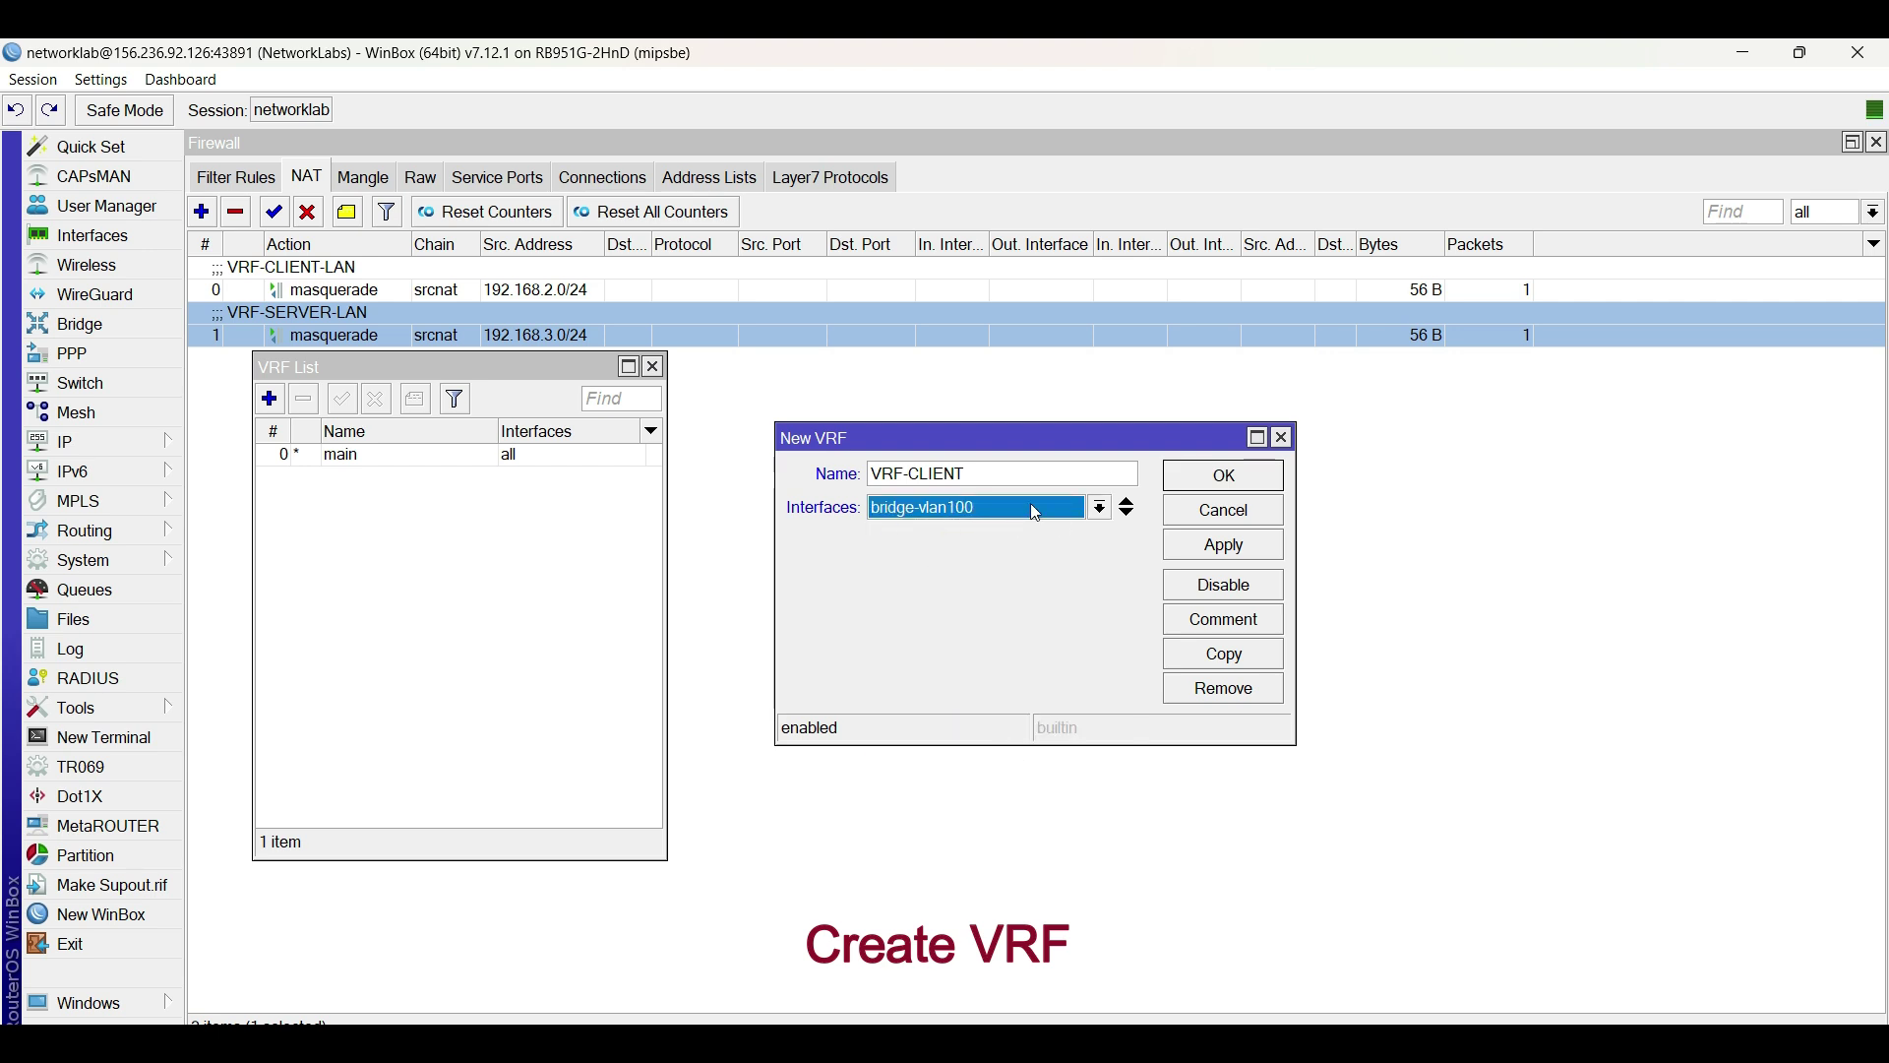
left_click(1212, 551)
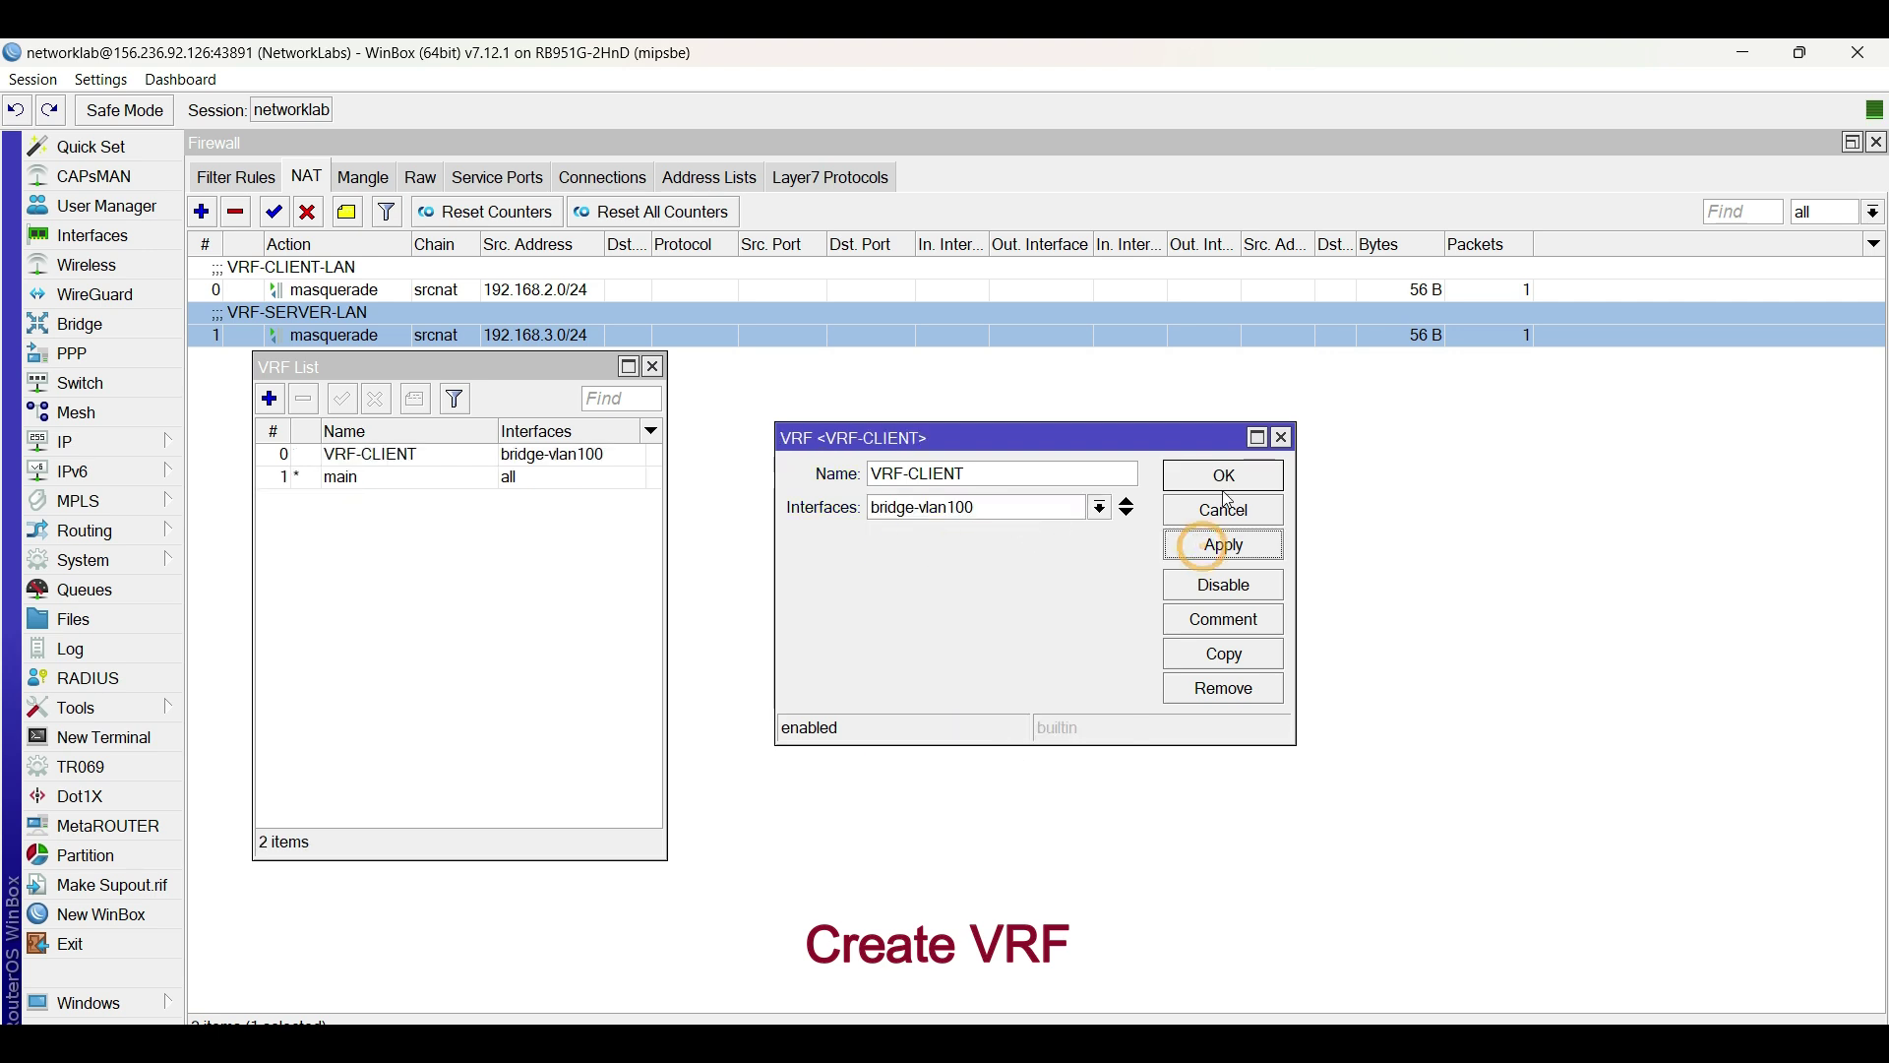
left_click(1225, 480)
left_click(511, 458)
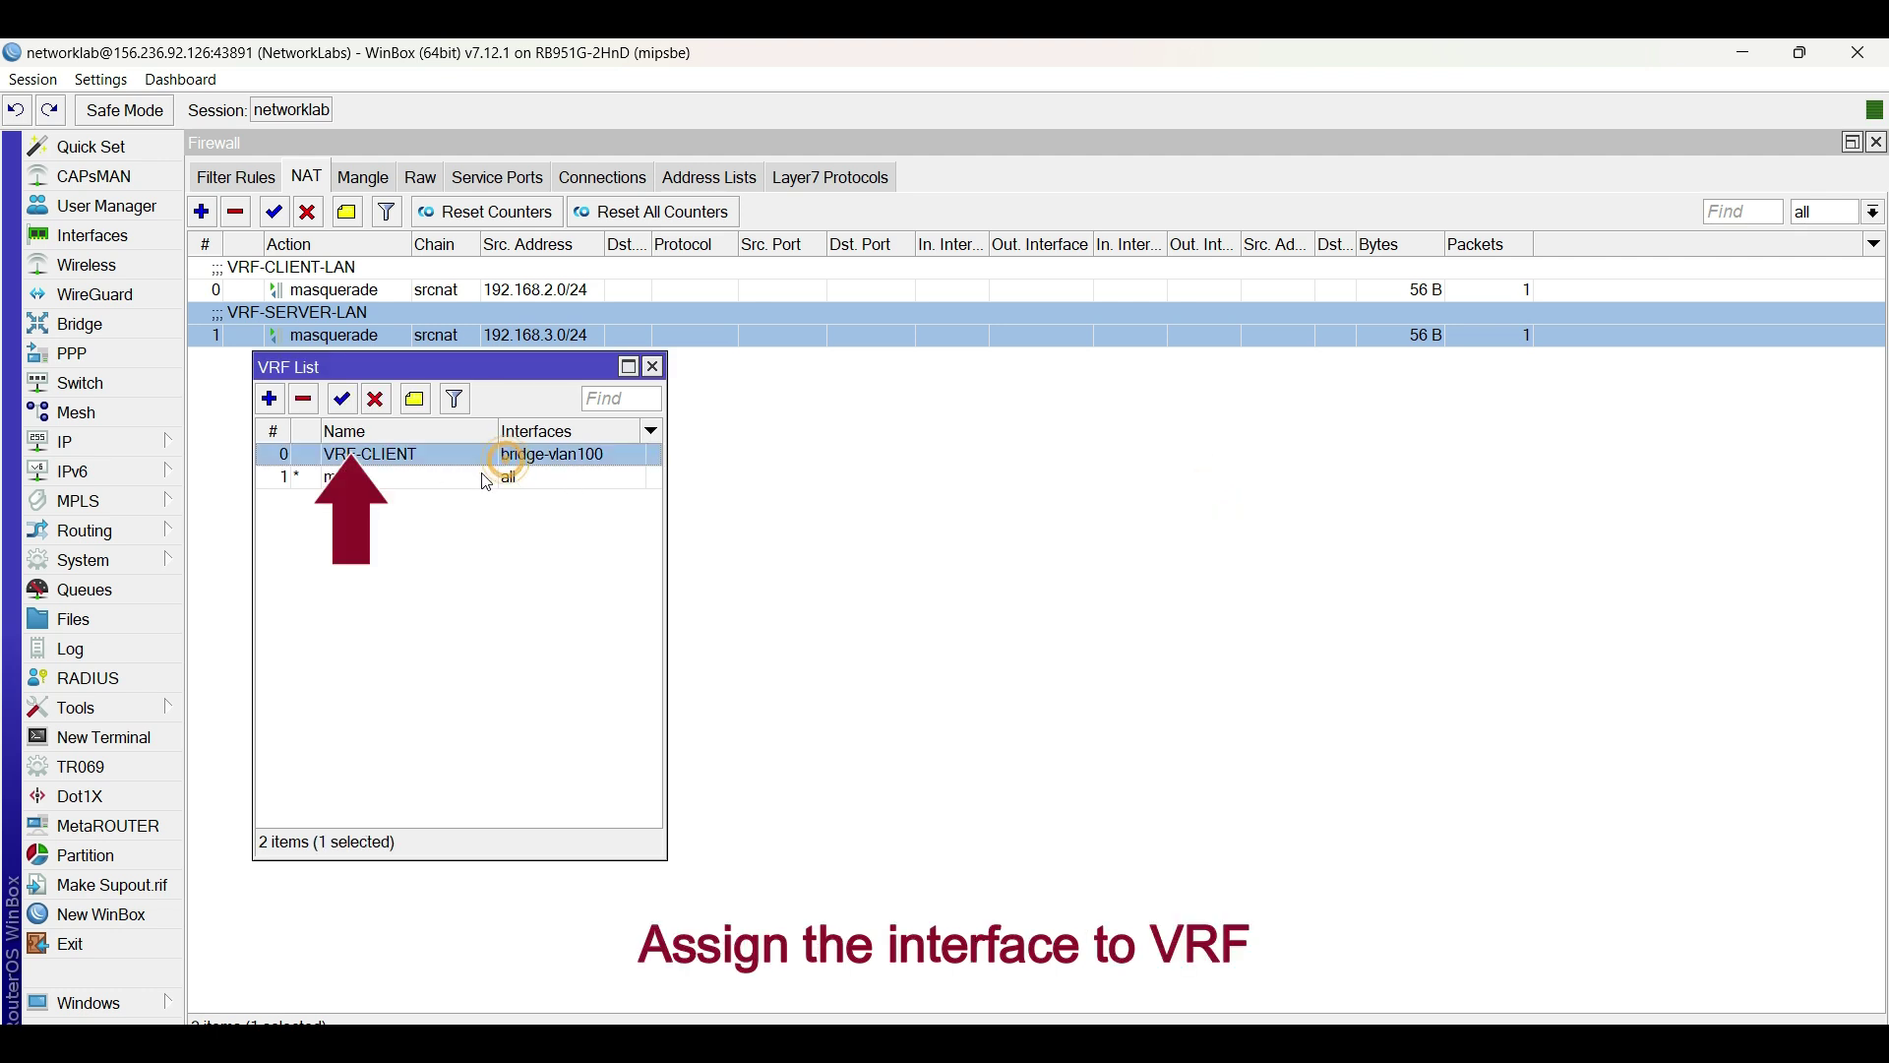
left_click(501, 478)
left_click(468, 458)
Create VRF-SERVER with interface bridge-vlan200 and apply it.
left_click(269, 399)
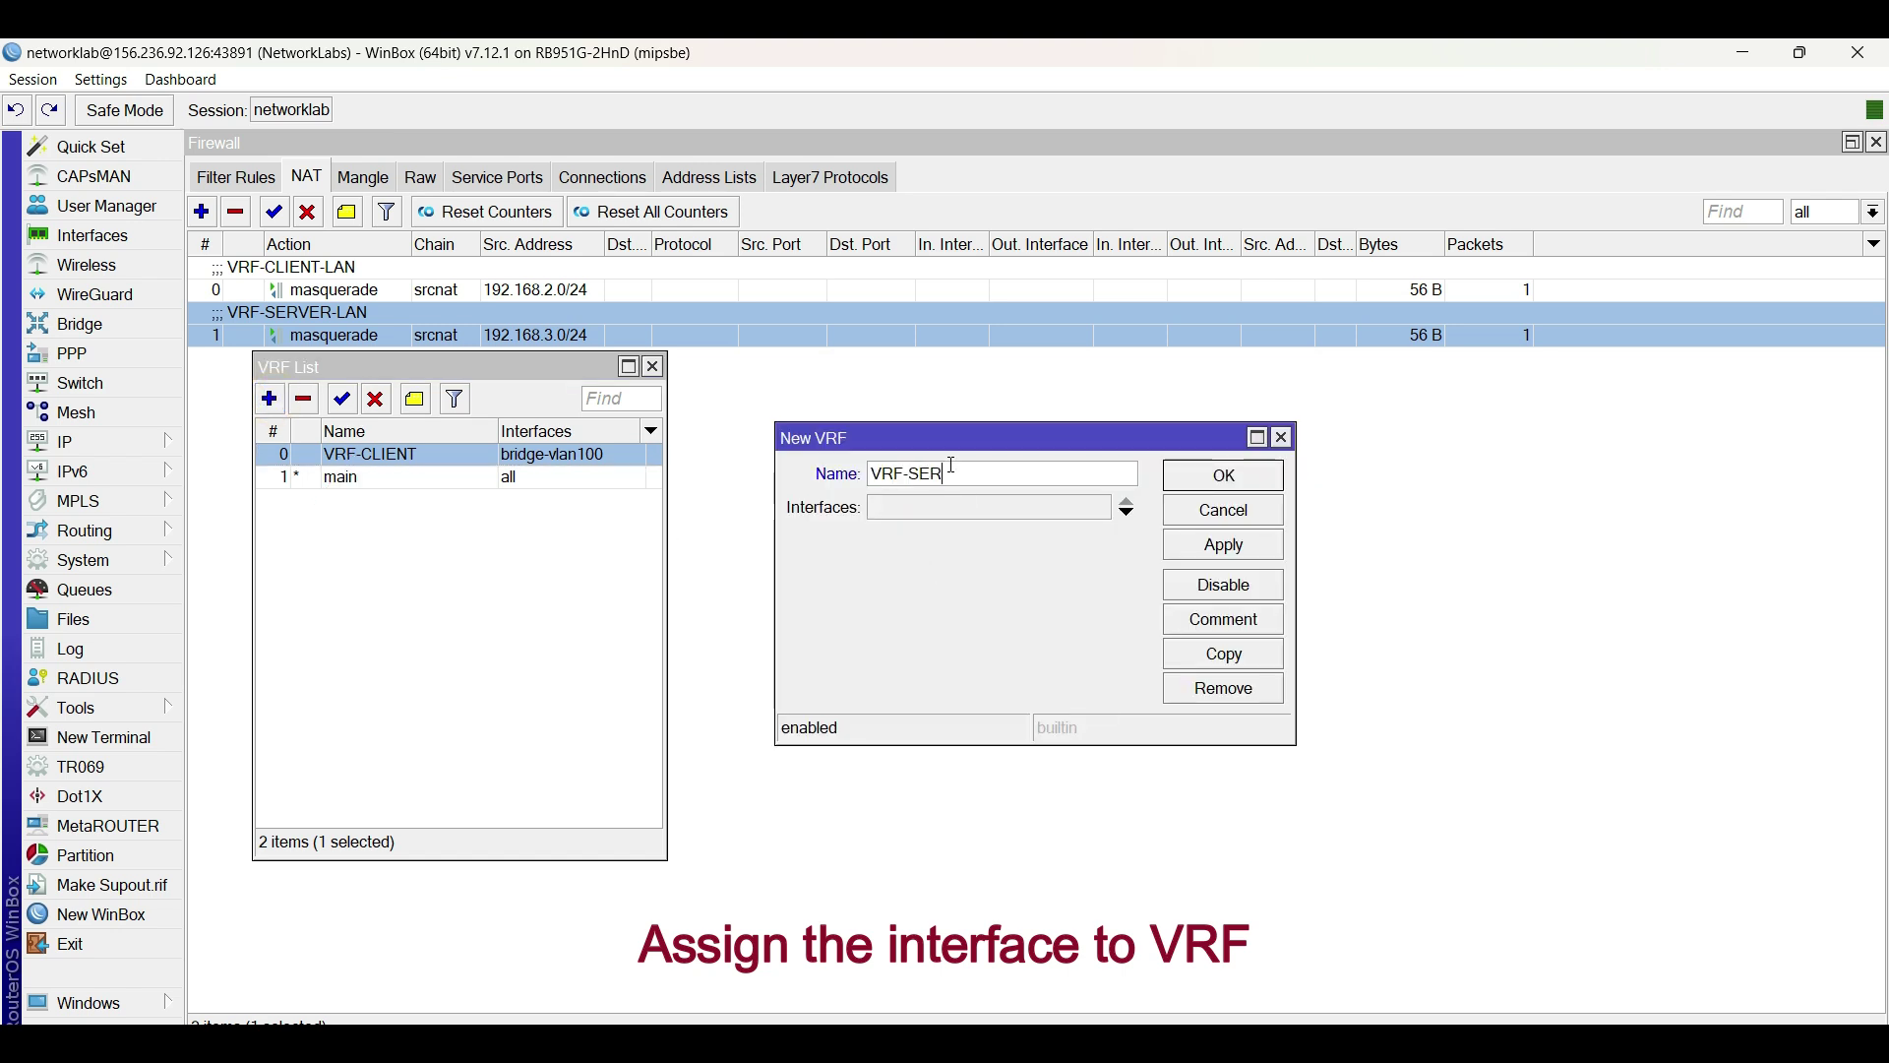
left_click(971, 506)
left_click(971, 506)
left_click(975, 561)
left_click(975, 561)
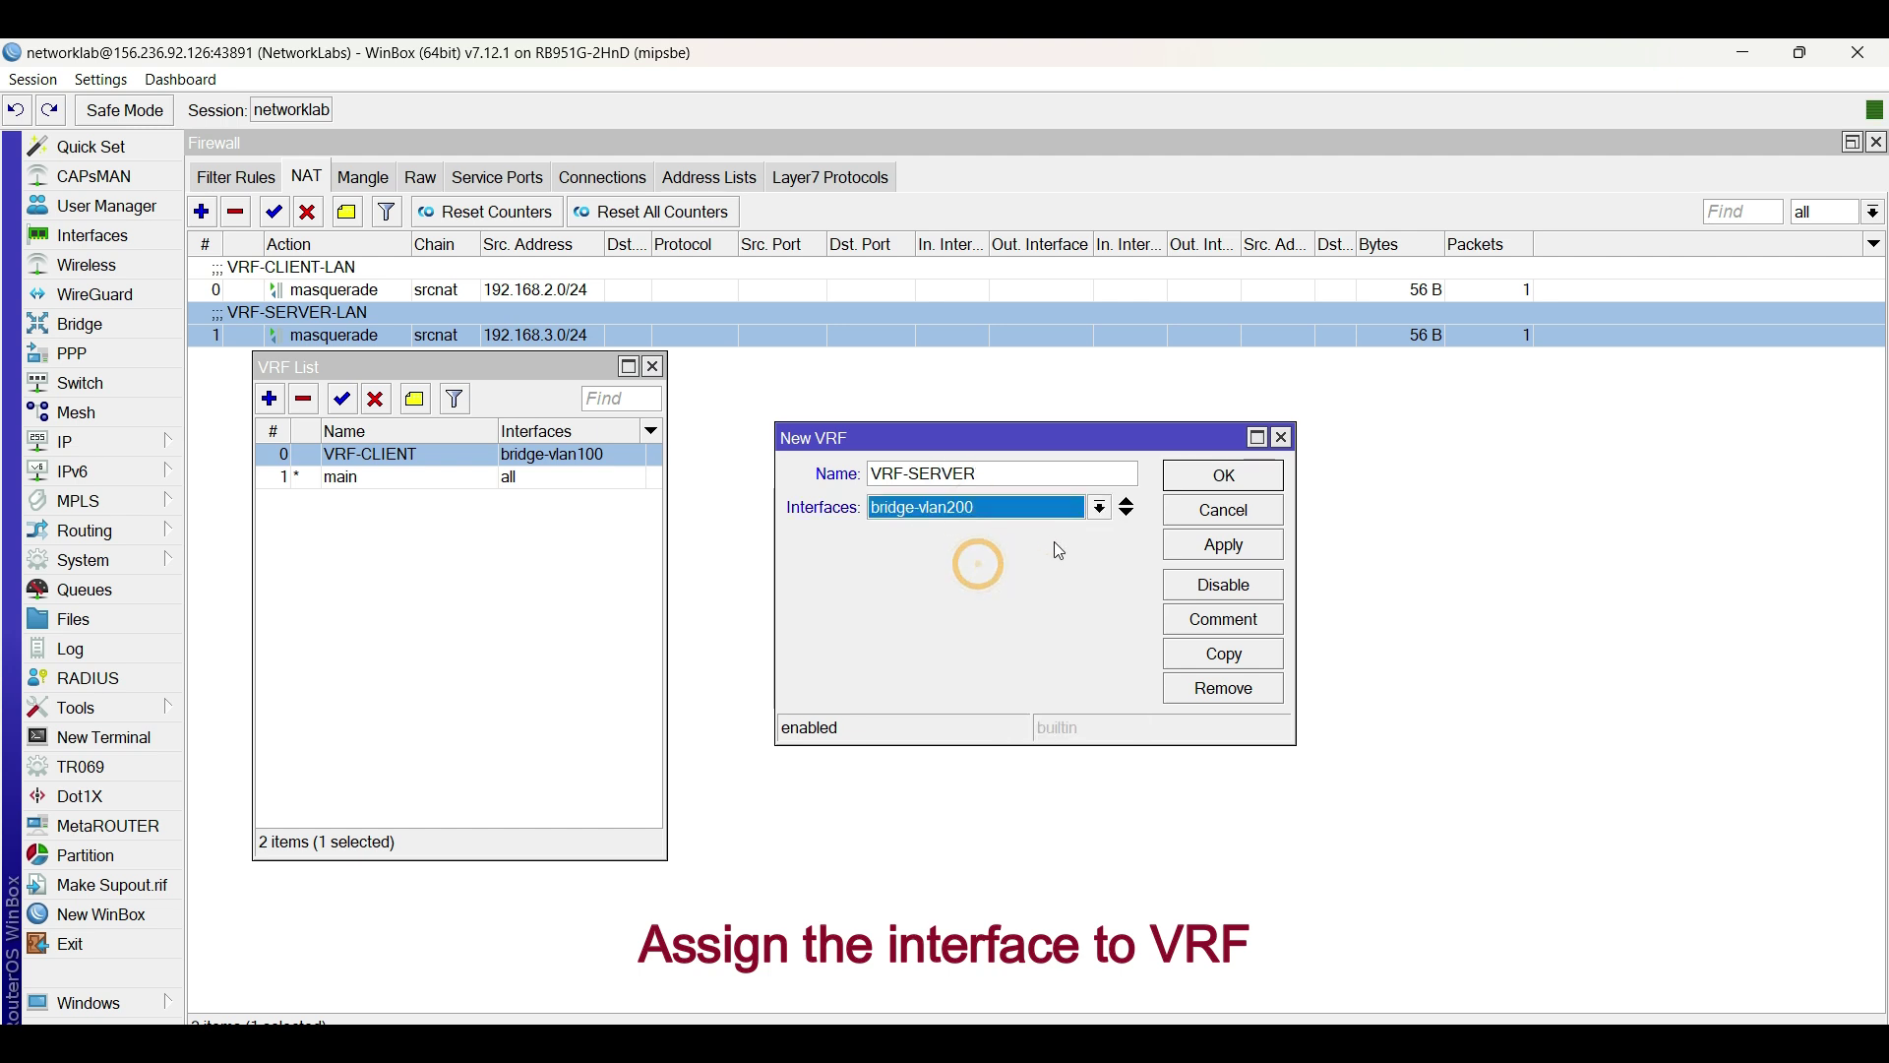
left_click(1212, 555)
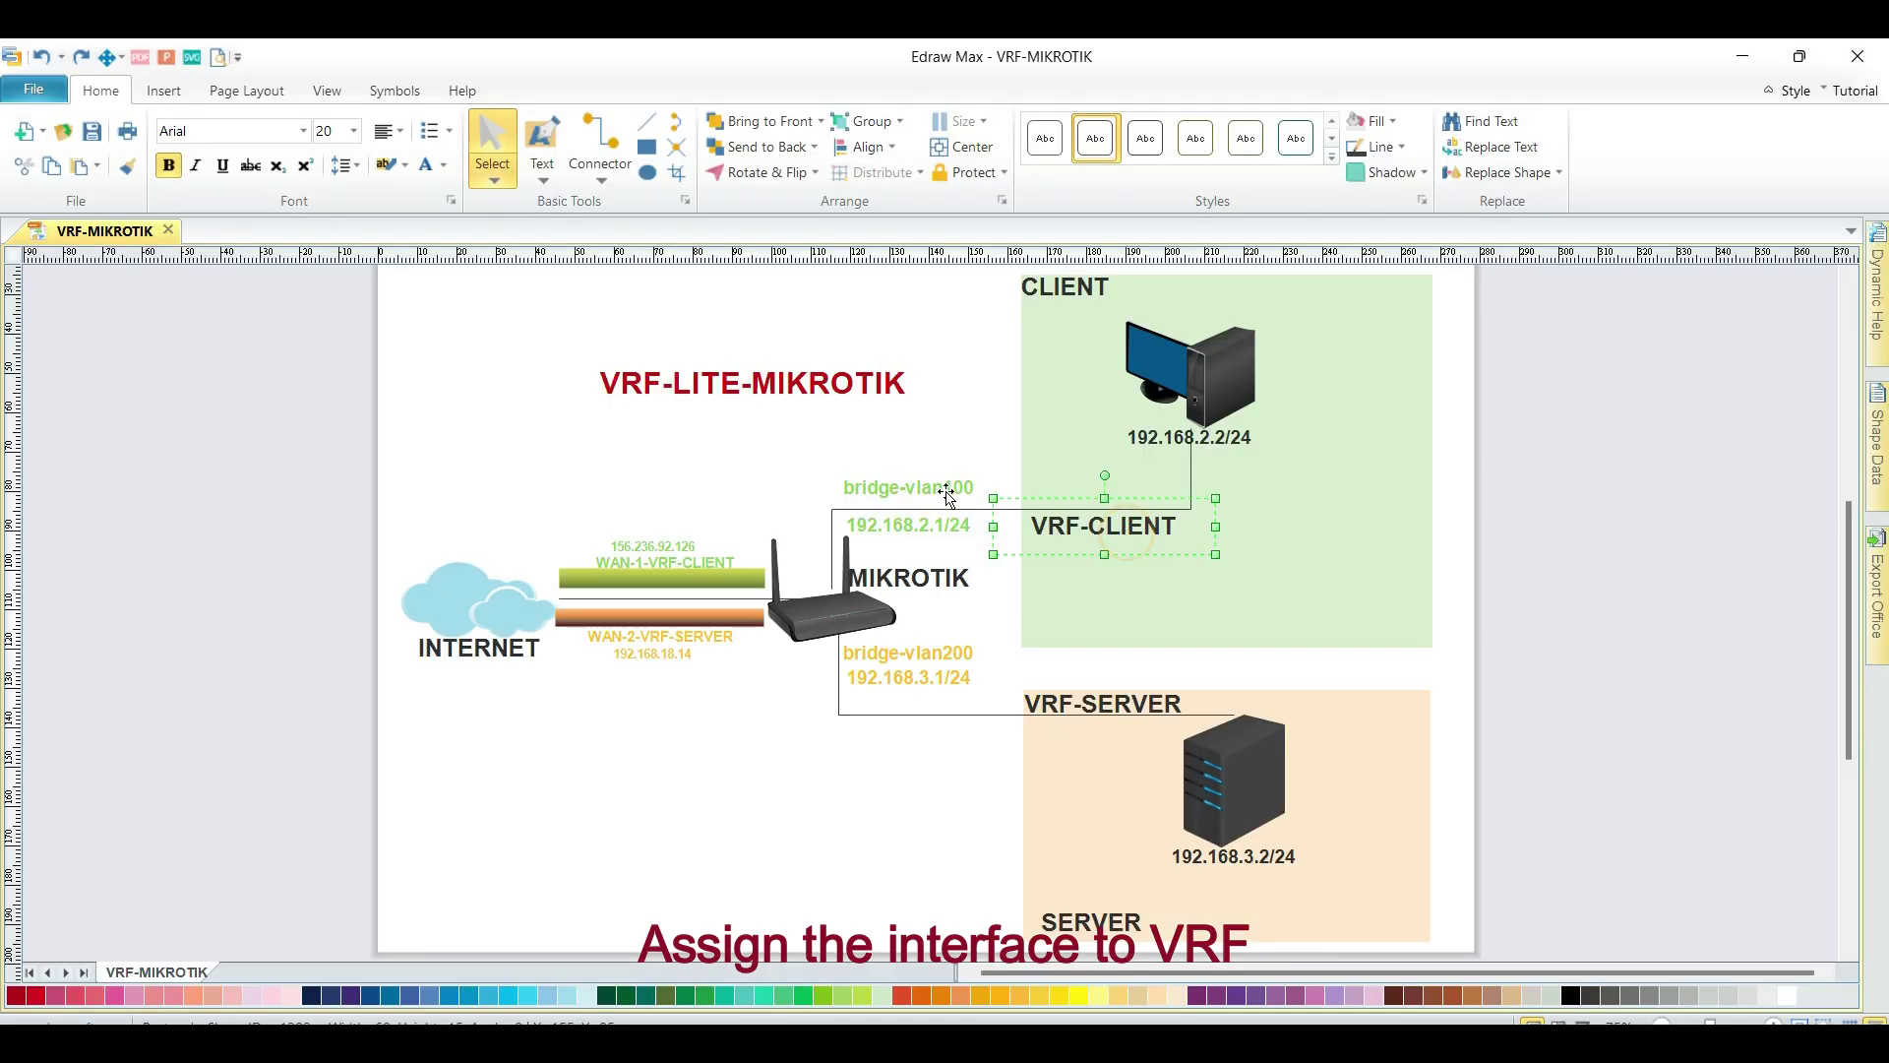
Point out the bridge-vlan200, VRF-SERVER, VRF-CLIENT and WAN-1-VRF-CLIENT diagram labels.
left_click(927, 651)
left_click(1068, 703)
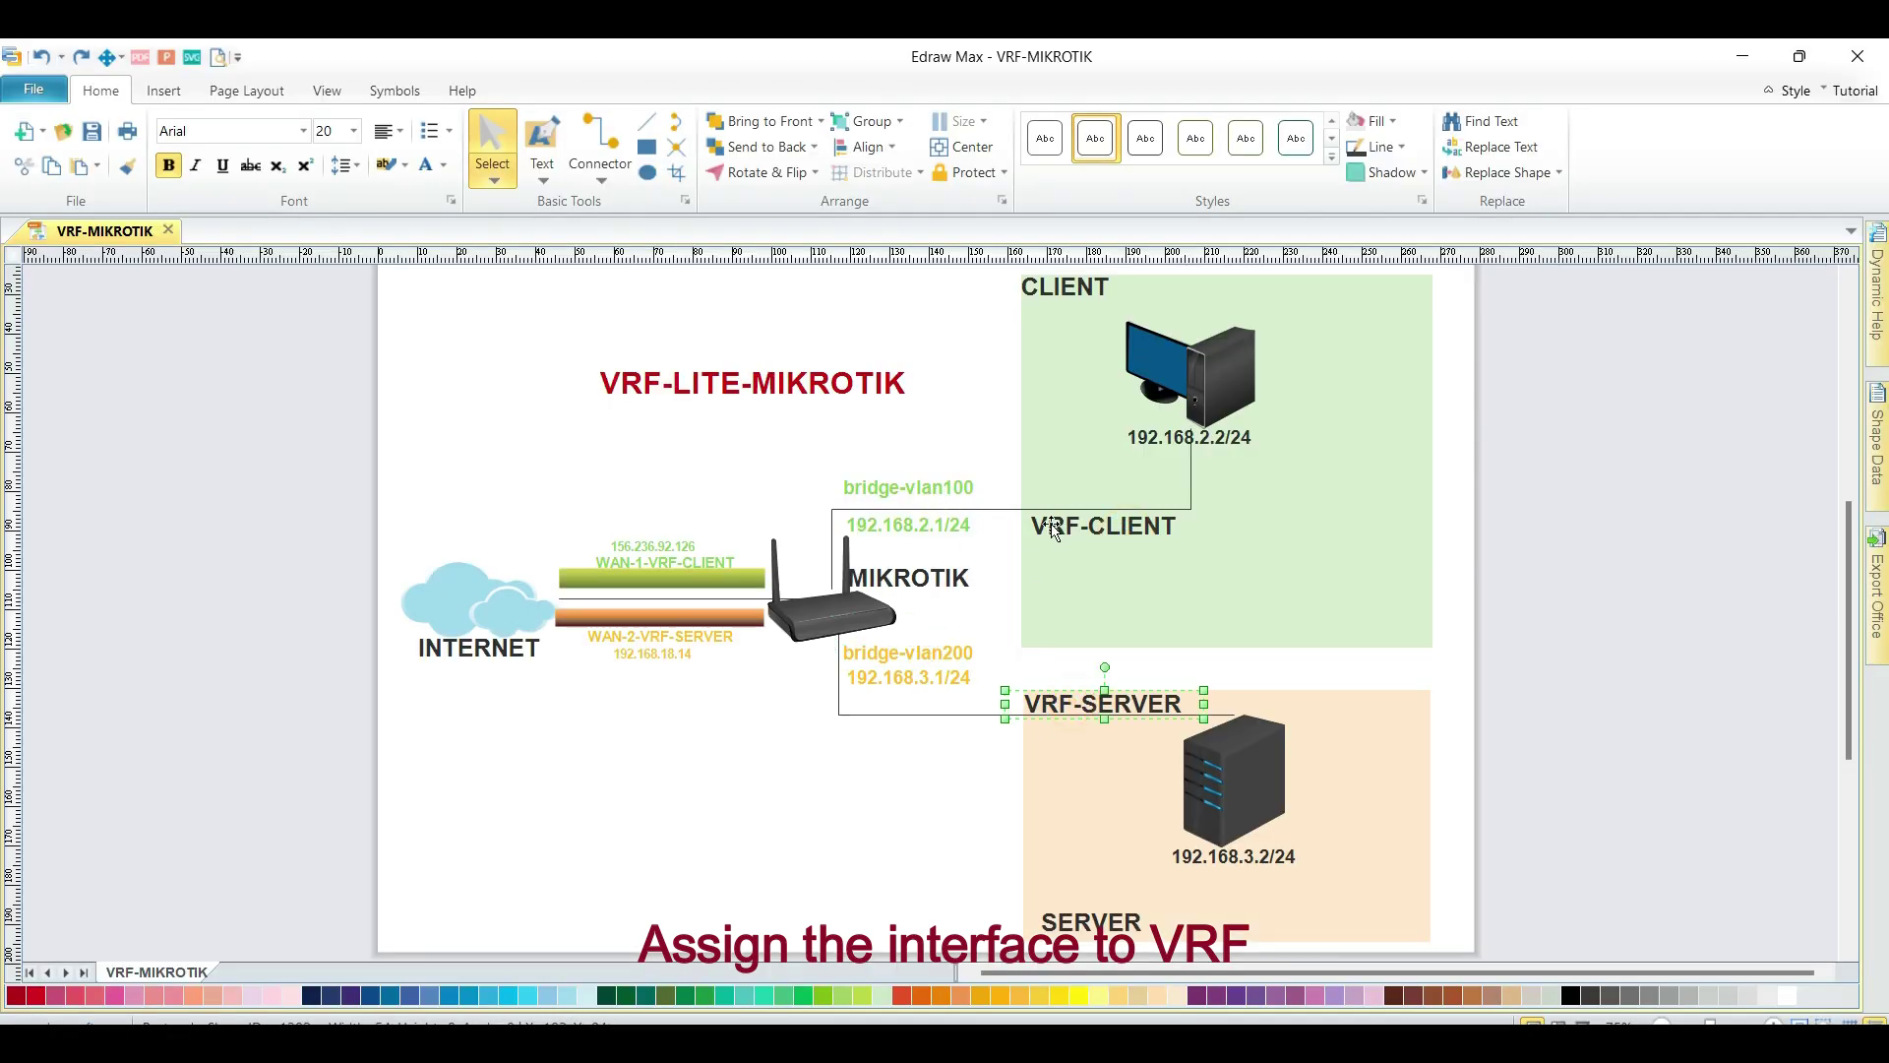
left_click(1092, 529)
left_click(624, 564)
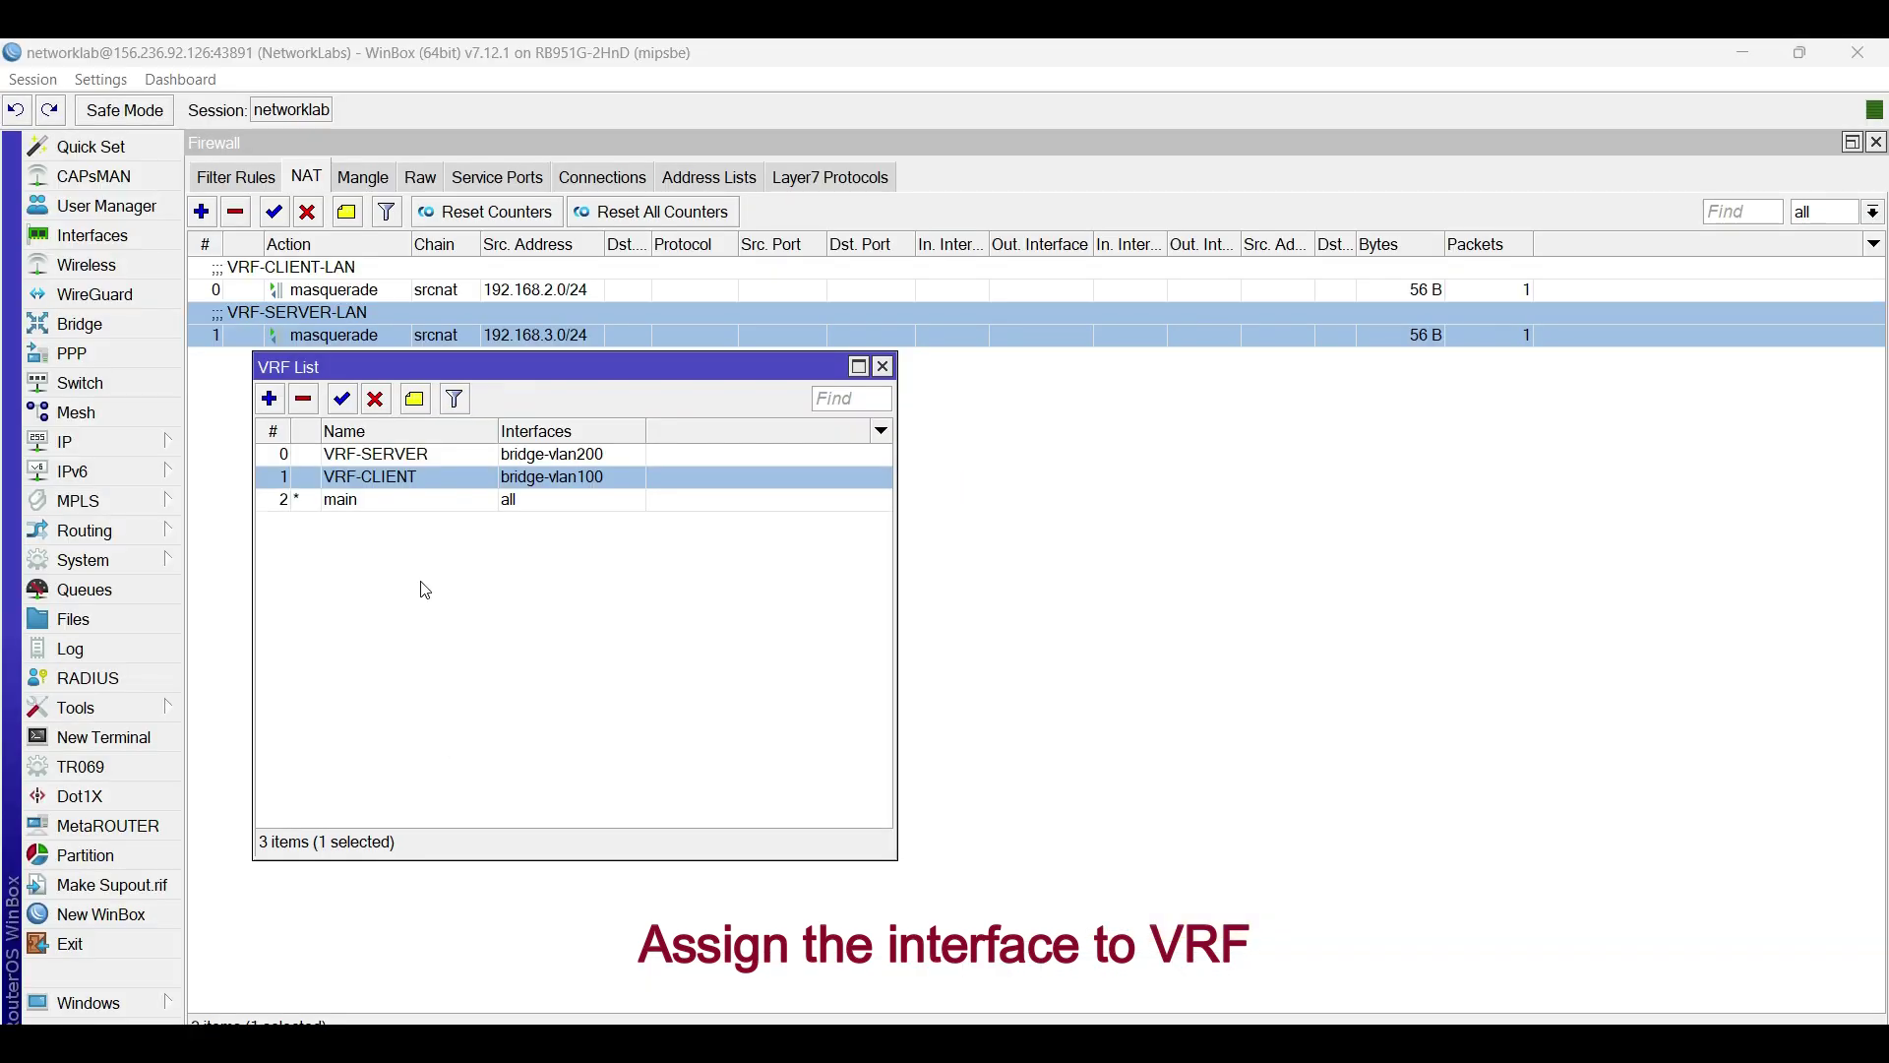
Add ether2-BH Link to WAN-1 as a second interface of VRF-CLIENT.
left_click(433, 455)
left_click(445, 478)
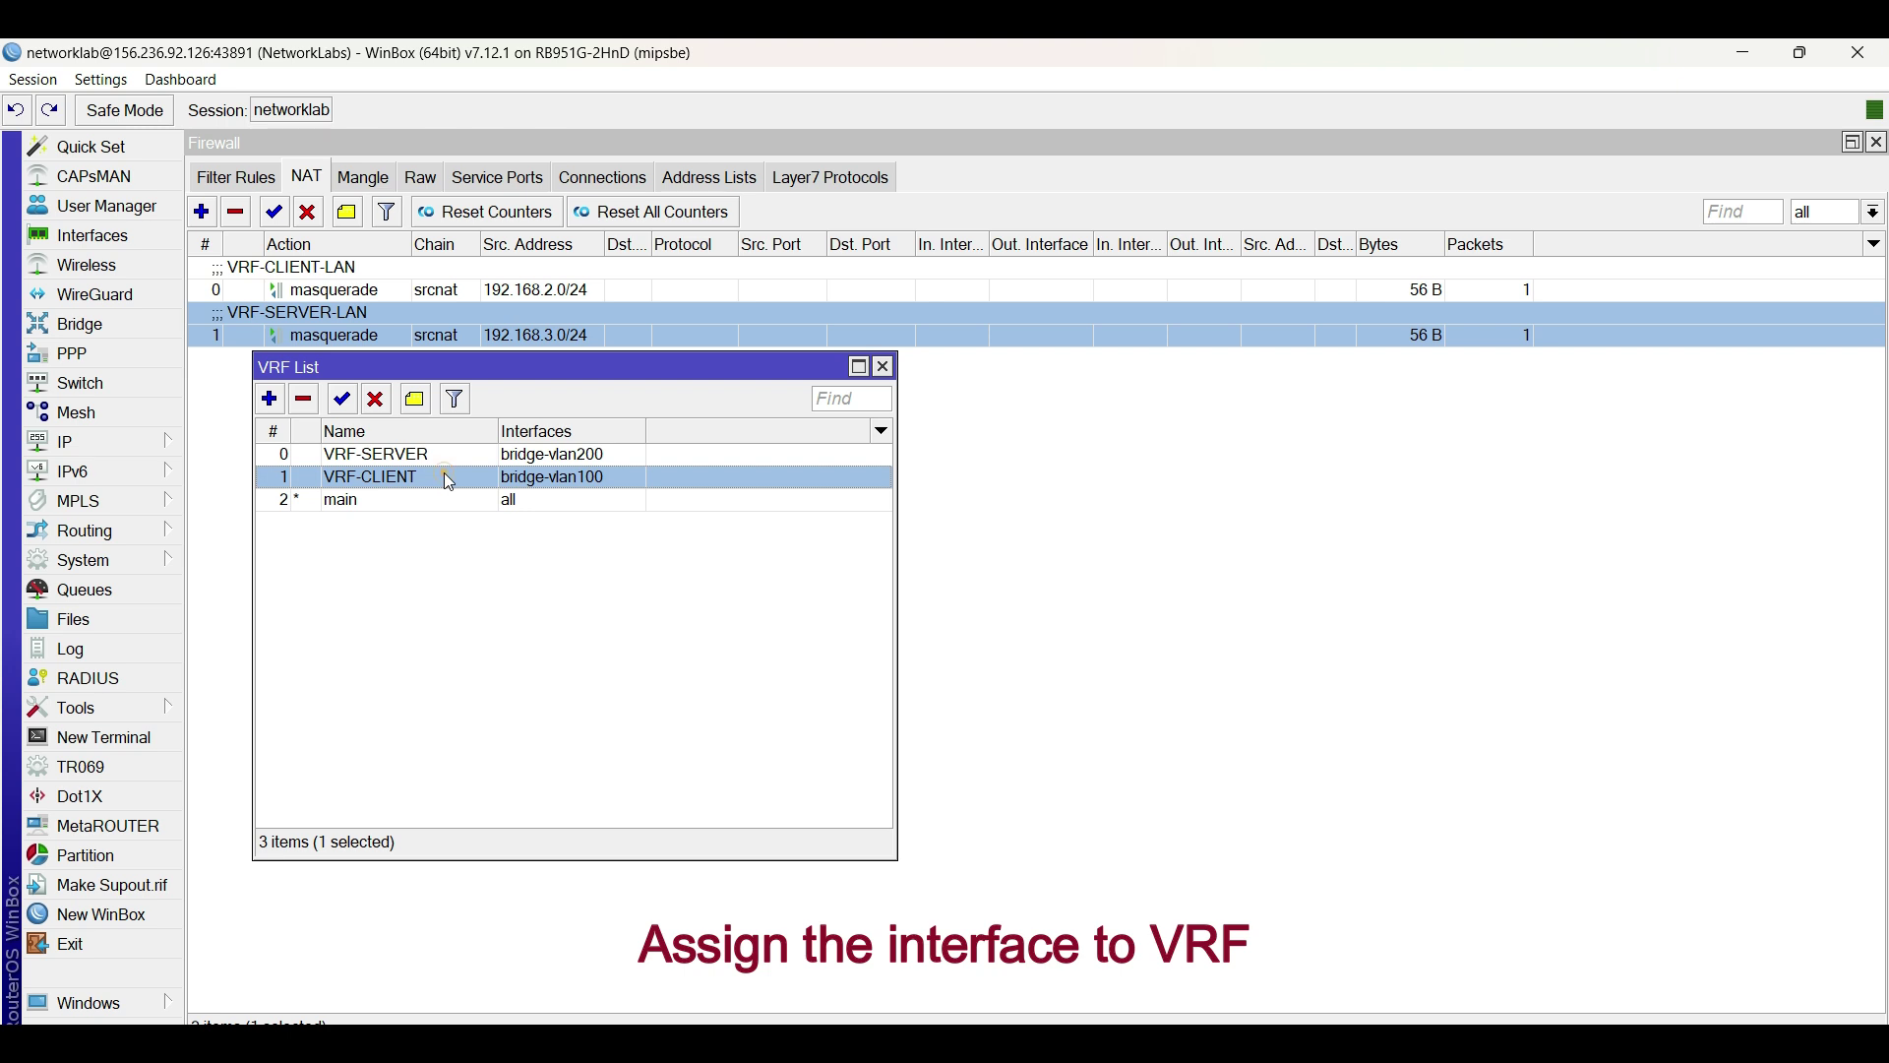
double_click(450, 480)
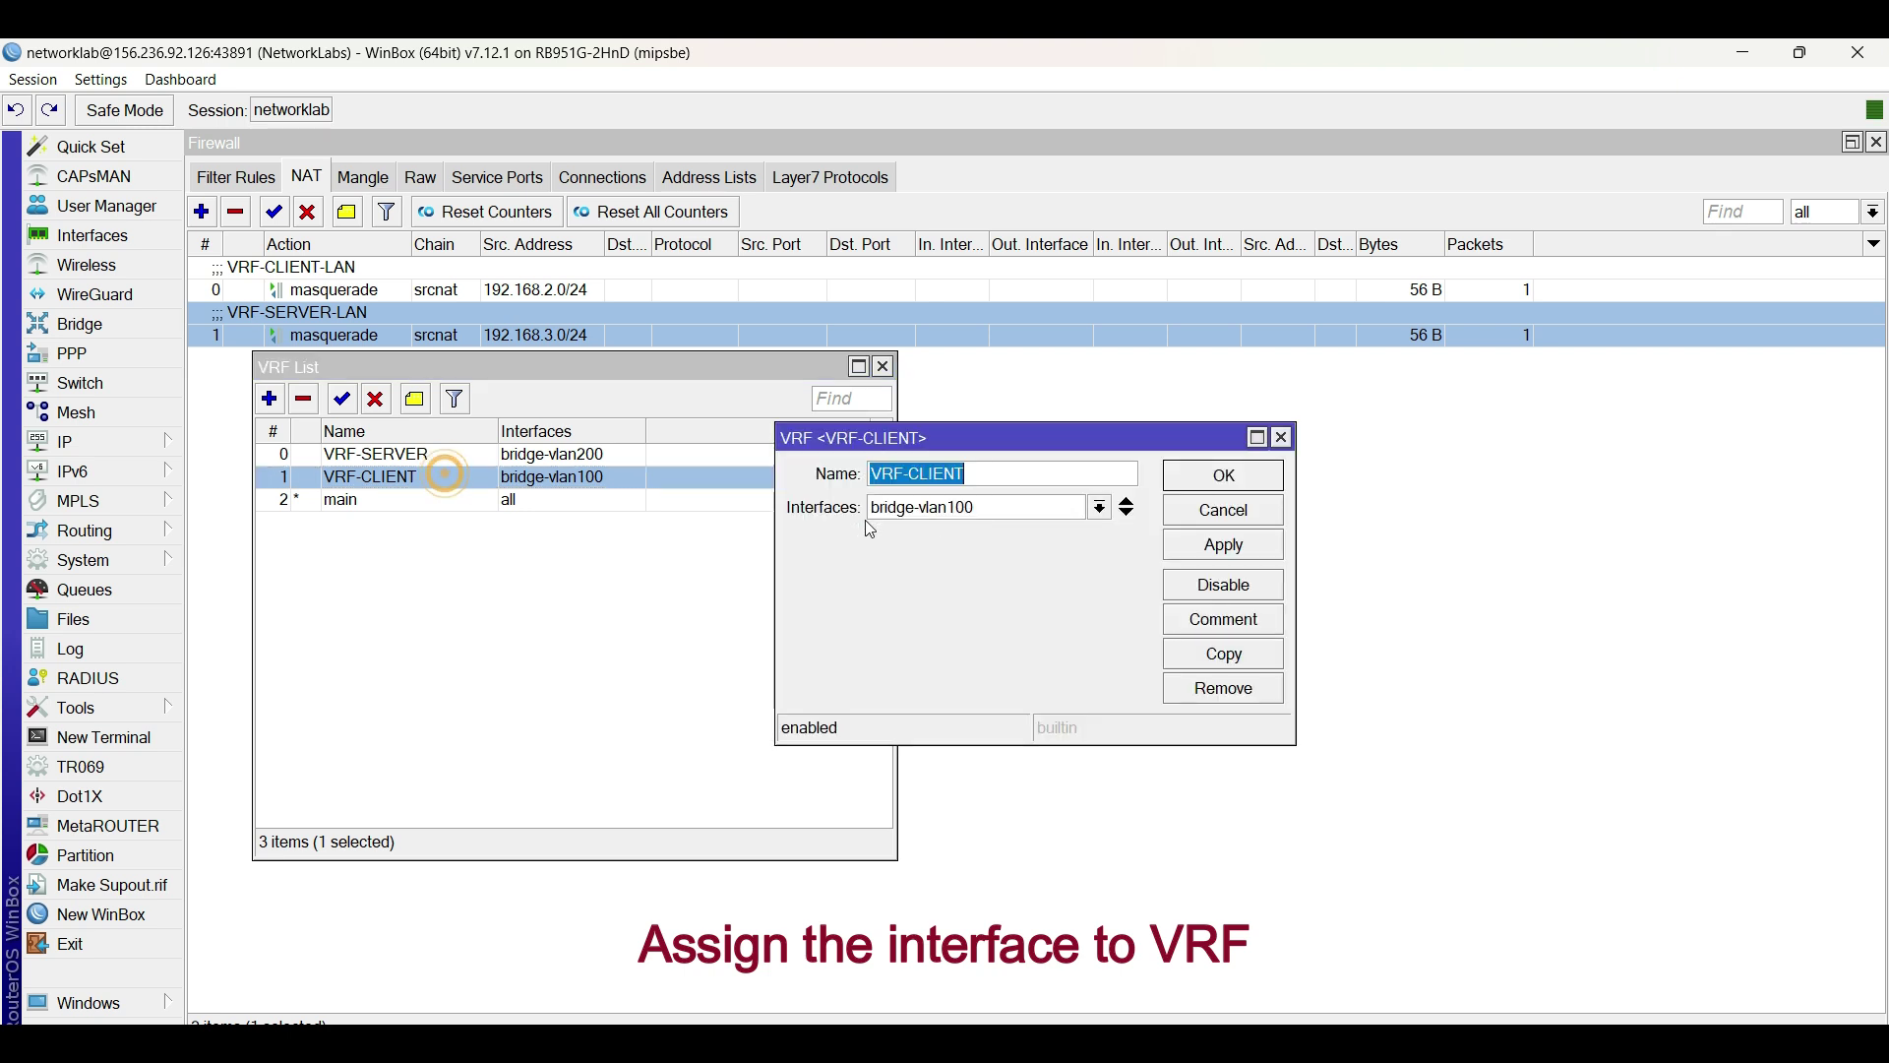
left_click(1129, 515)
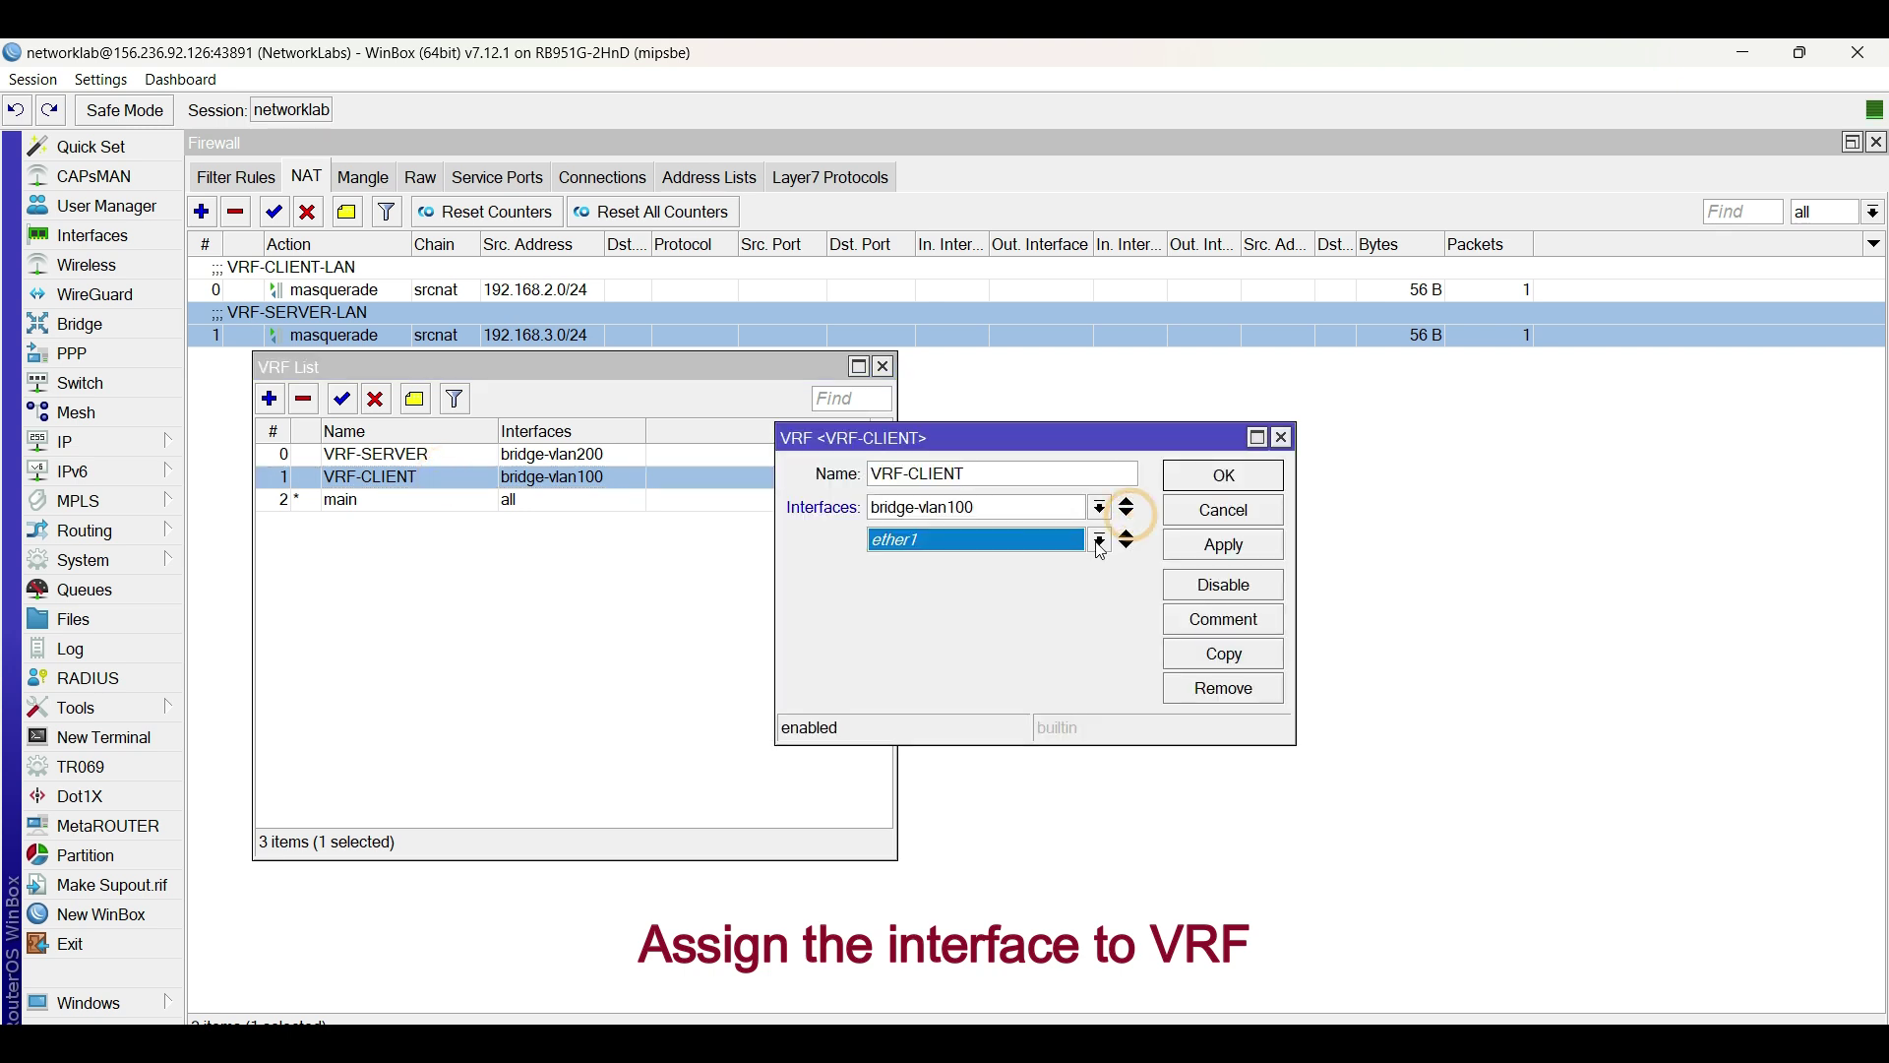
left_click(1101, 541)
left_click(1021, 665)
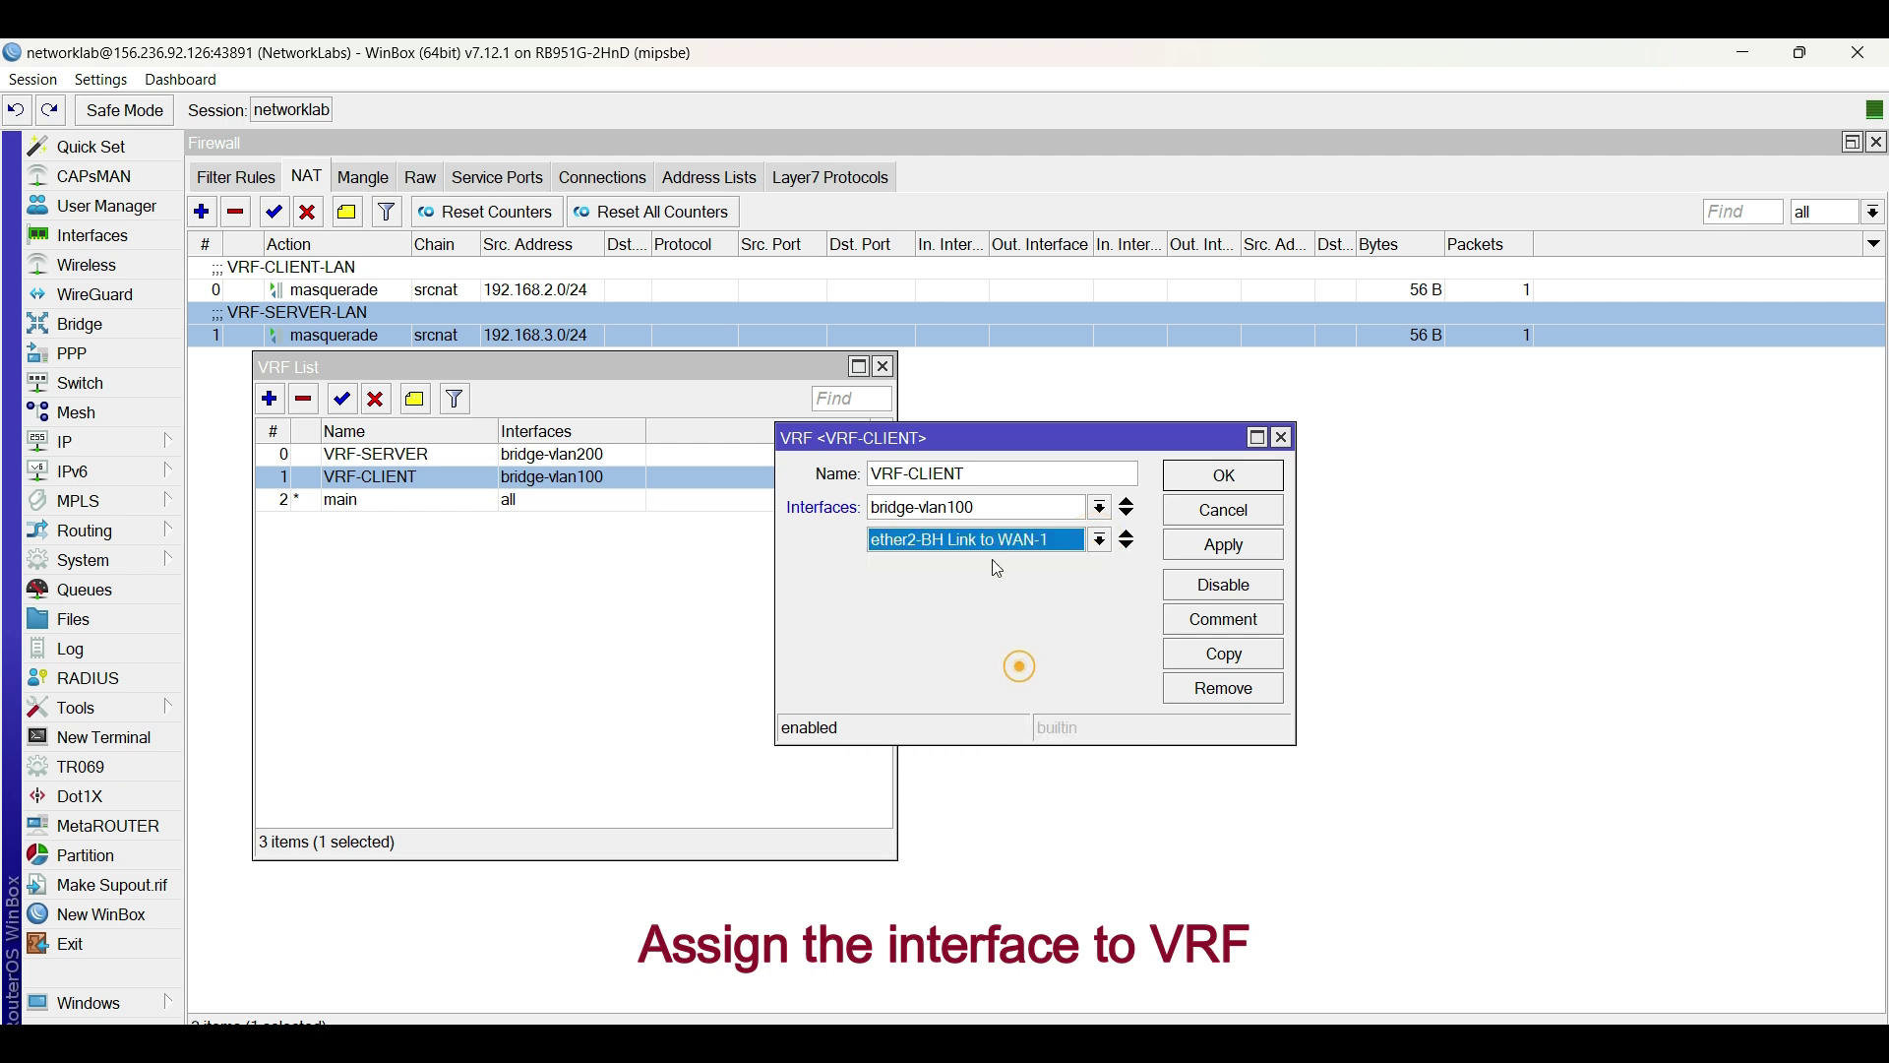
left_click(975, 569)
left_click(1187, 556)
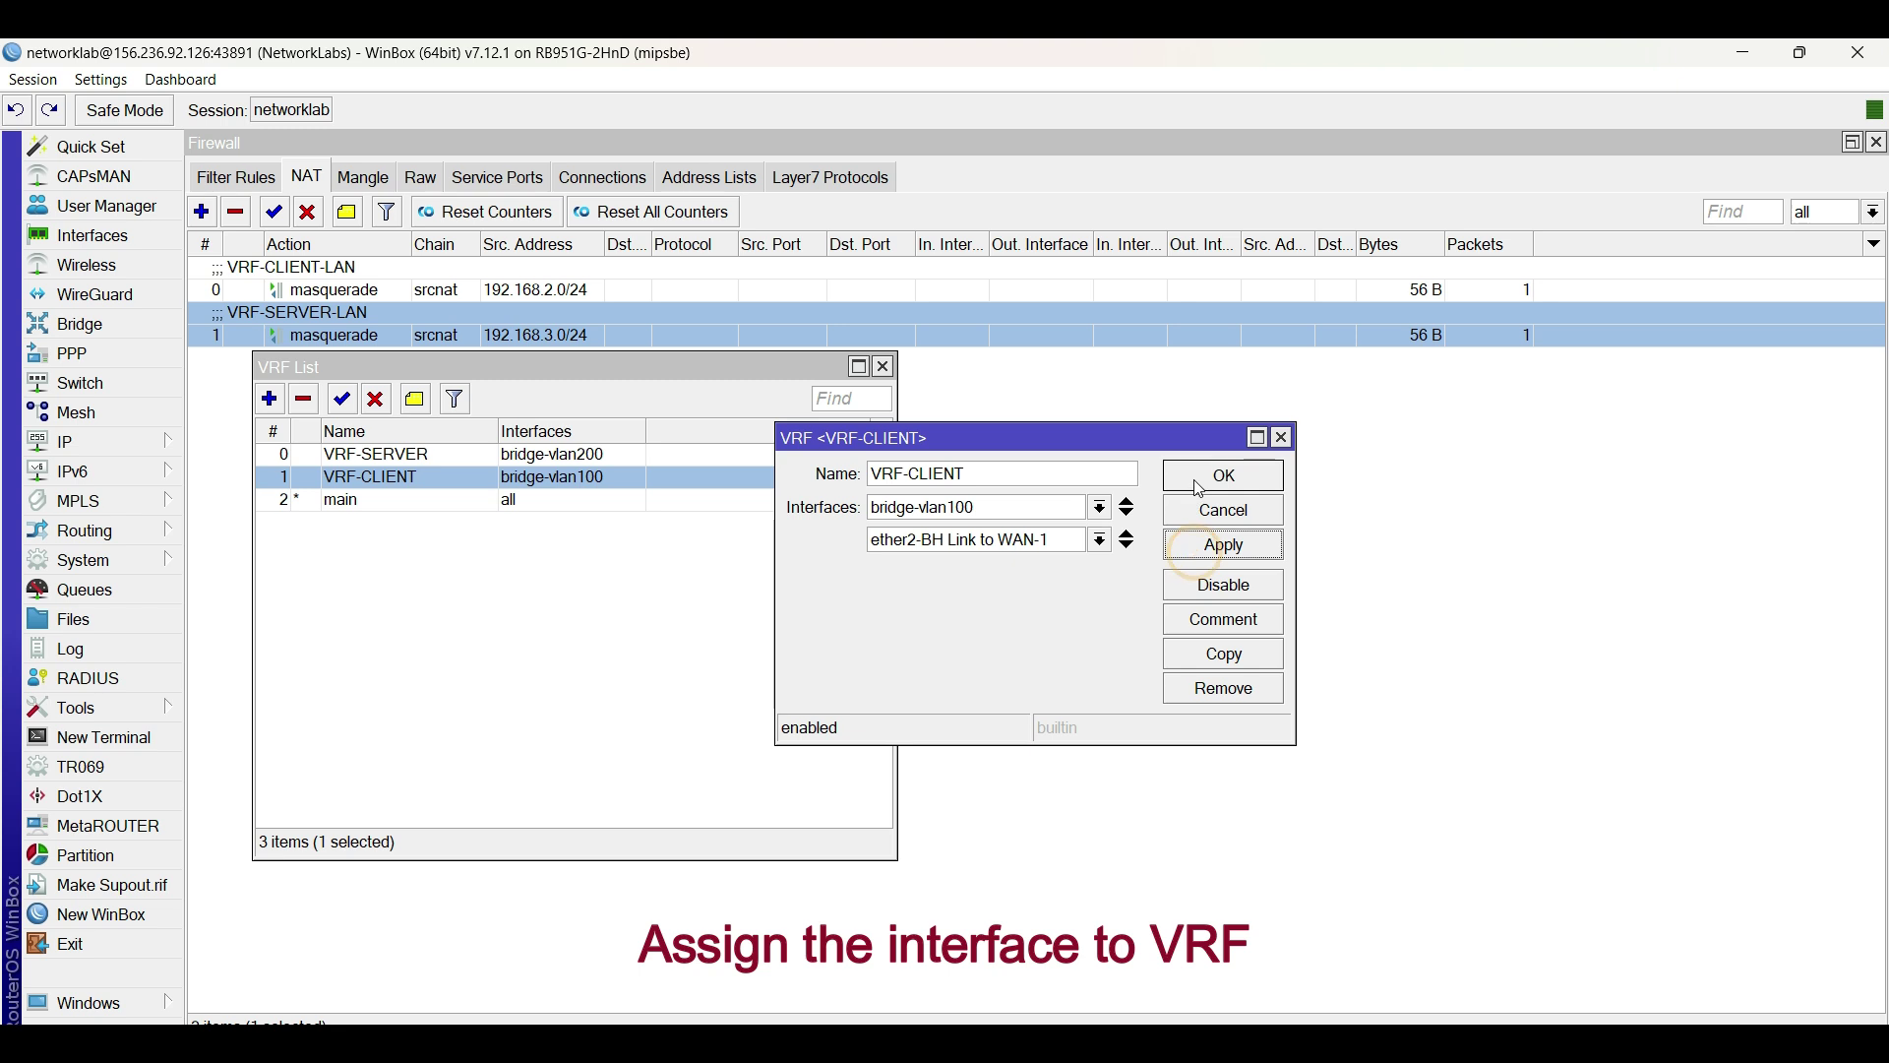
left_click(1208, 553)
left_click(1191, 480)
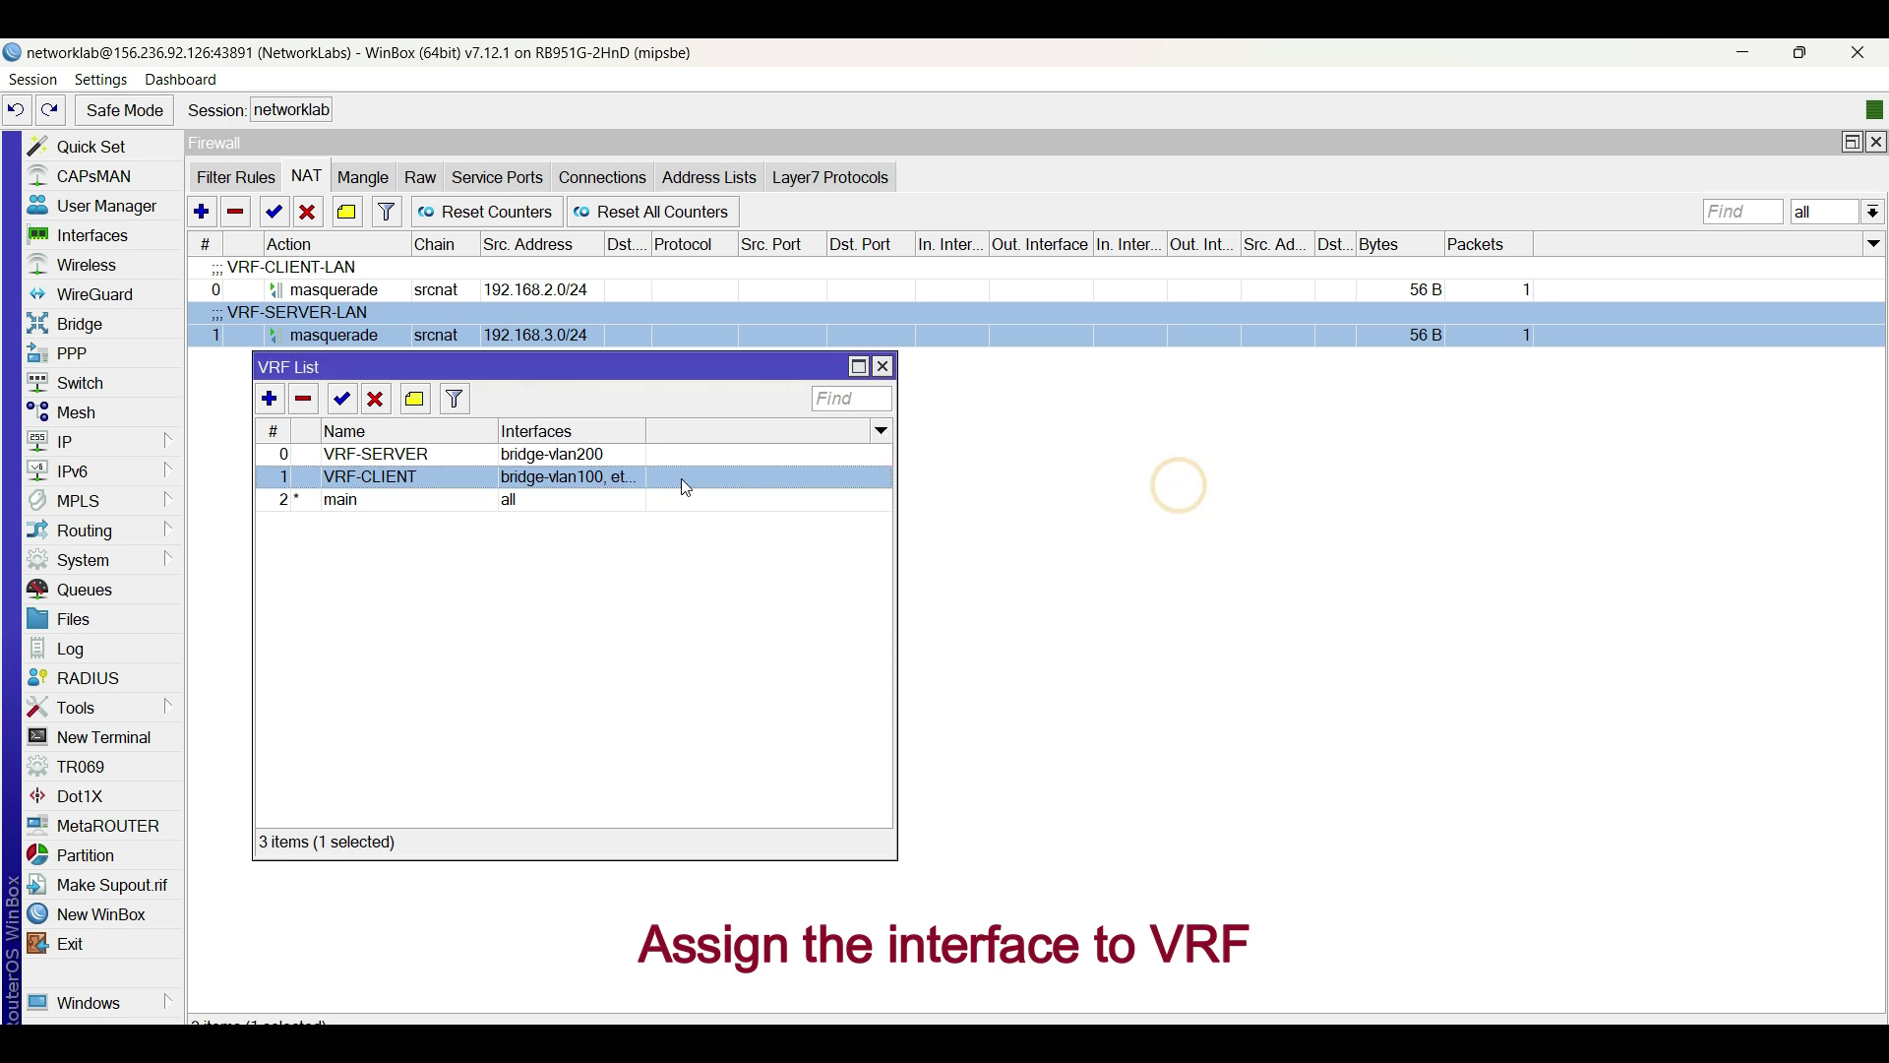
Add ether3-BH Link to WAN-2 as a second interface of VRF-SERVER.
left_click(554, 458)
double_click(556, 463)
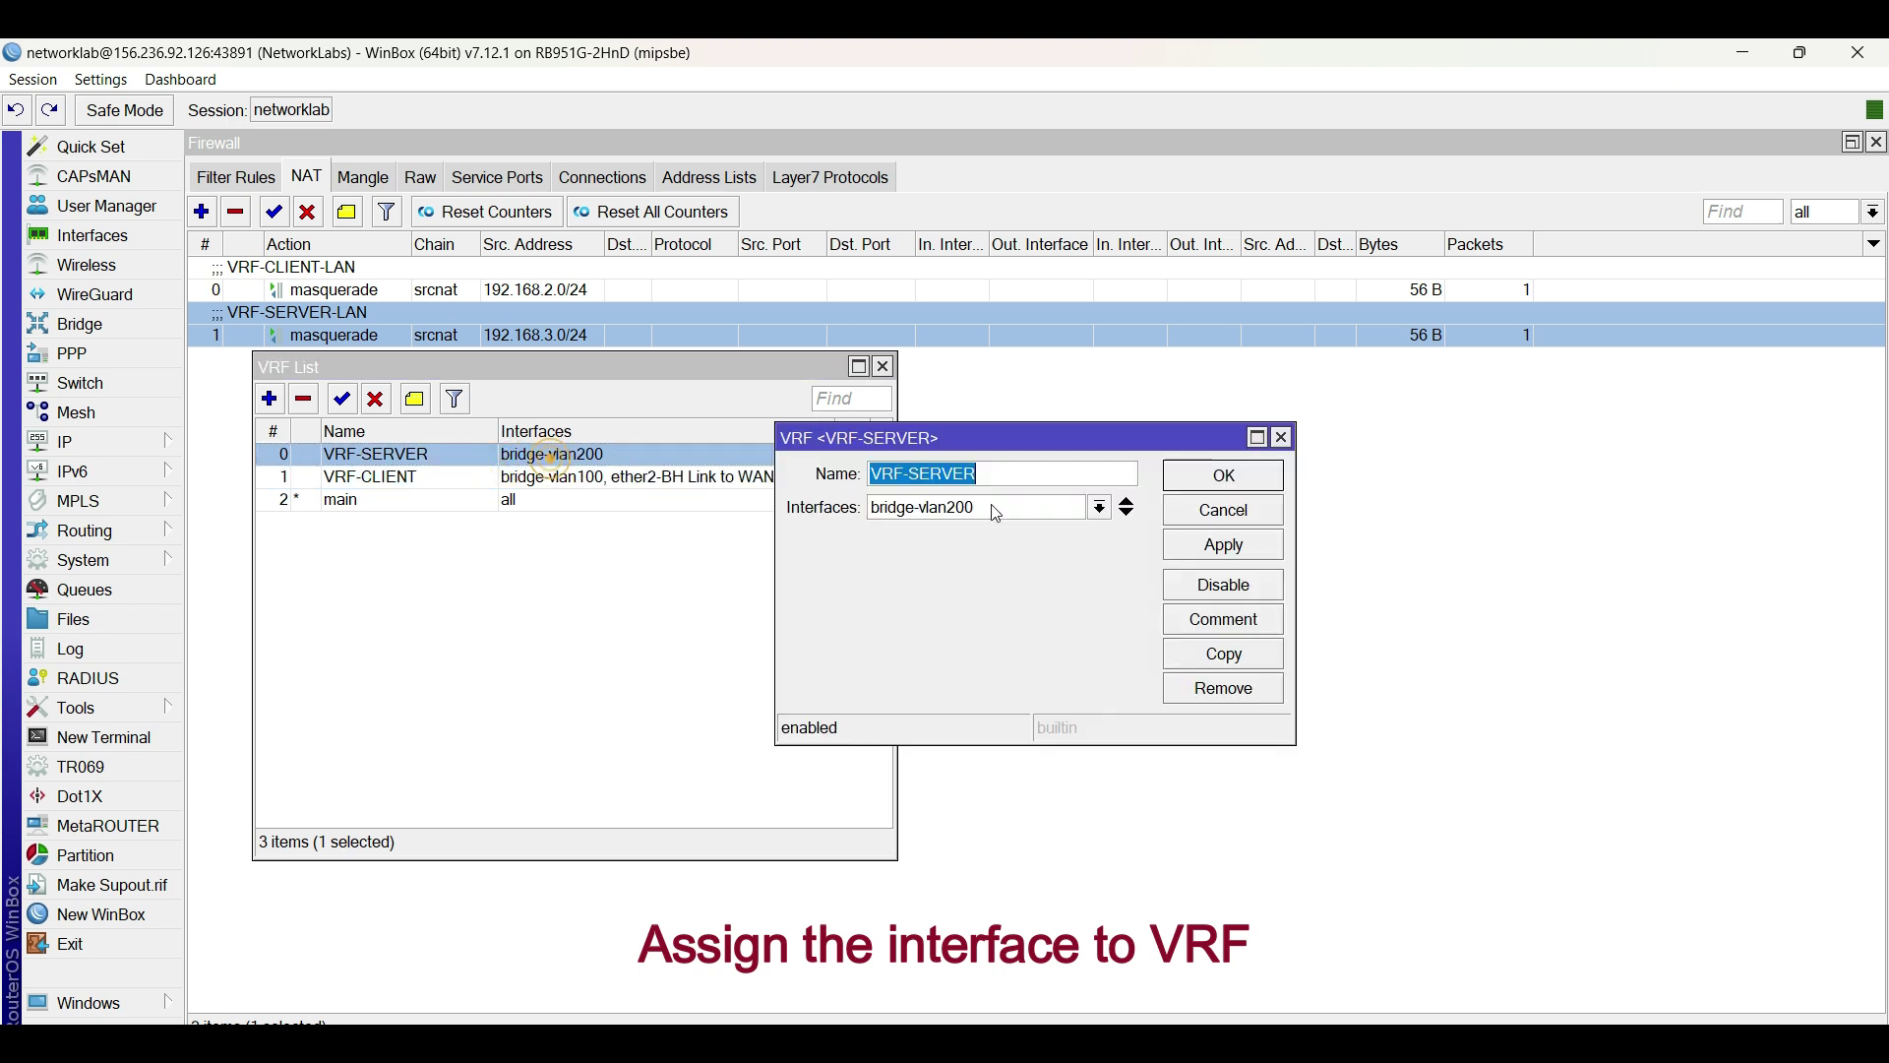
left_click(1127, 510)
left_click(1102, 540)
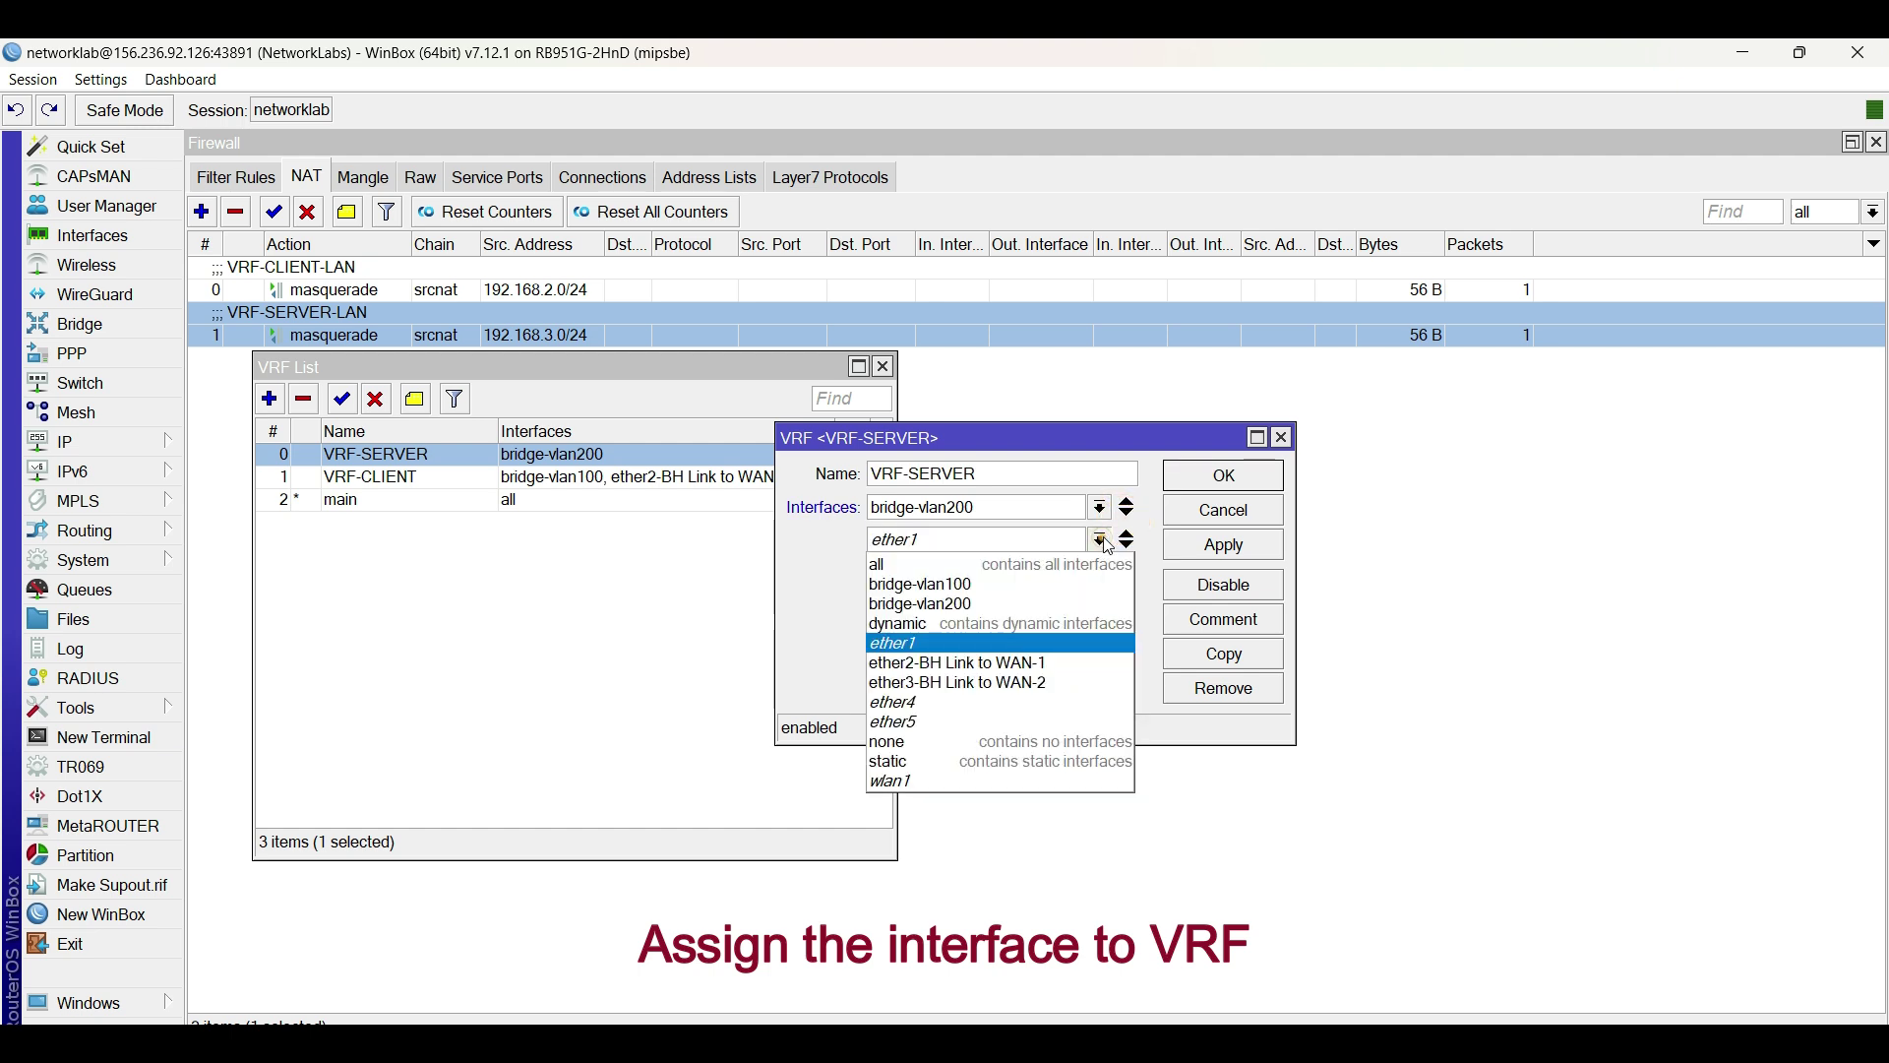
left_click(1041, 675)
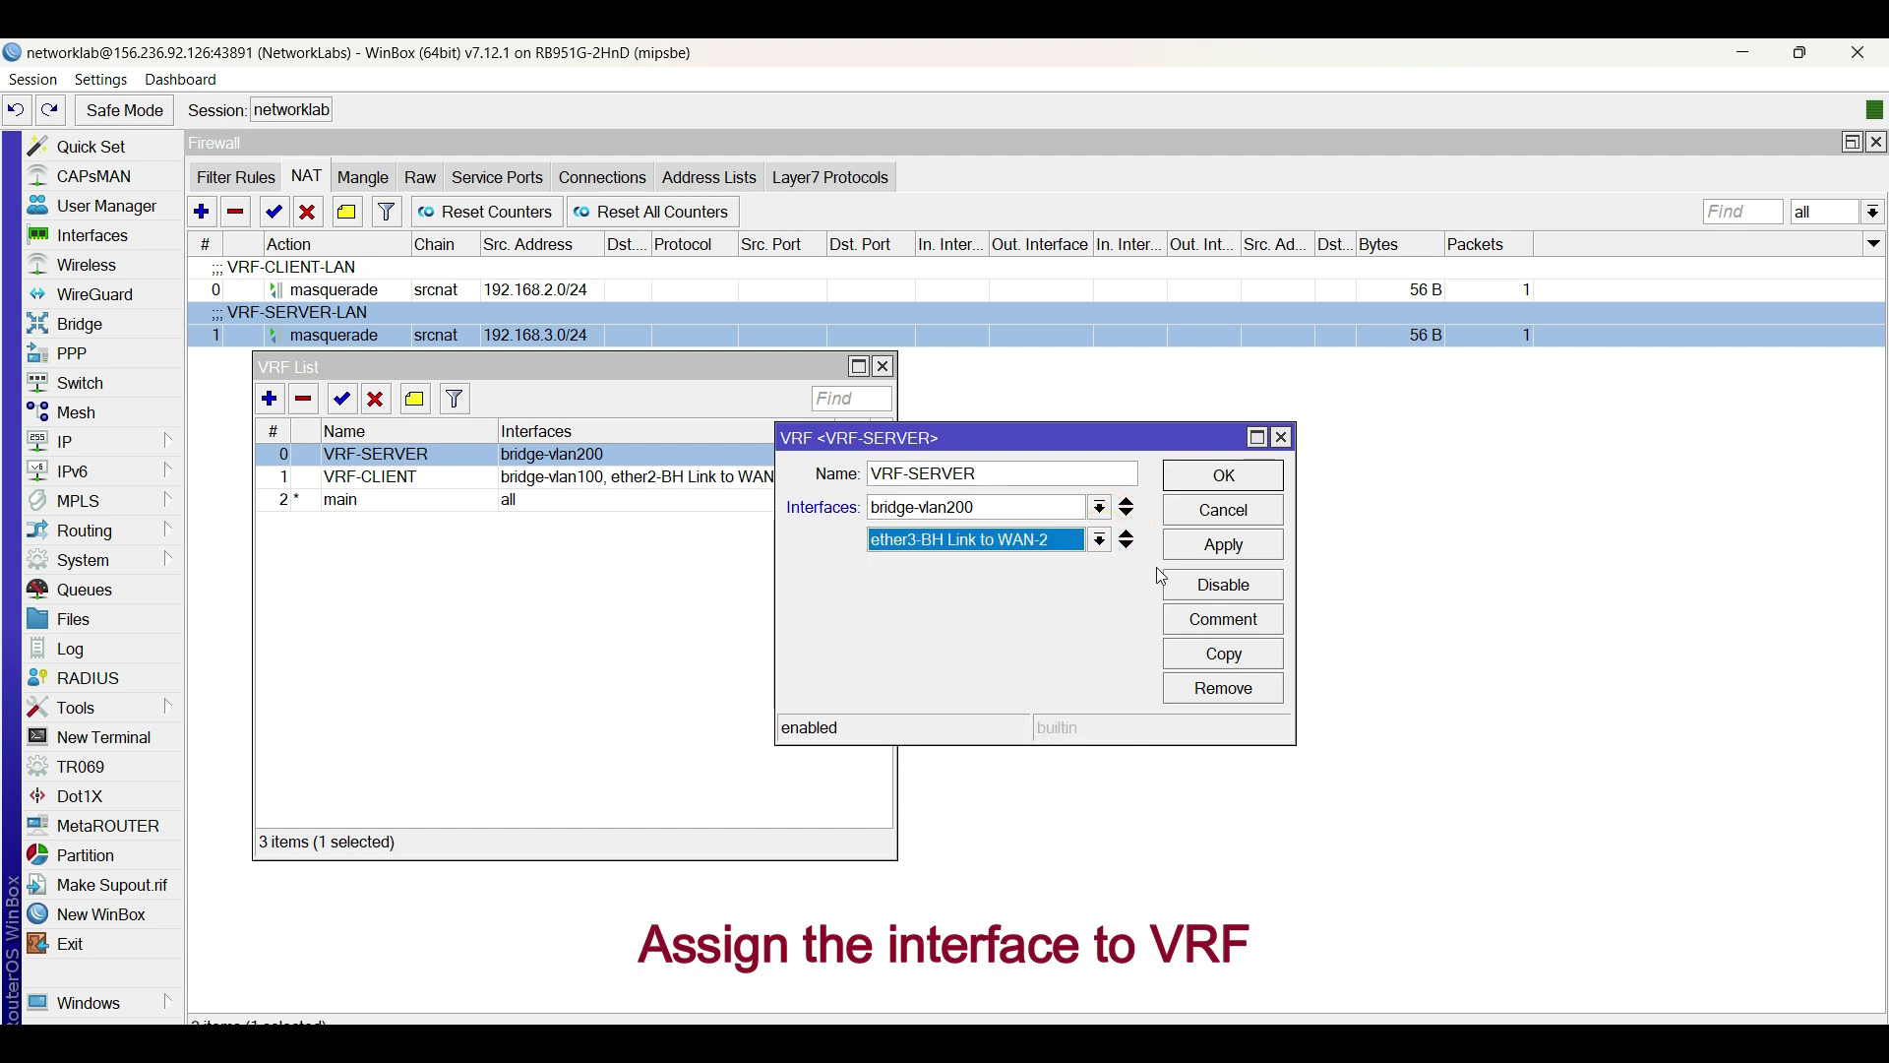
left_click(1223, 544)
left_click(1200, 487)
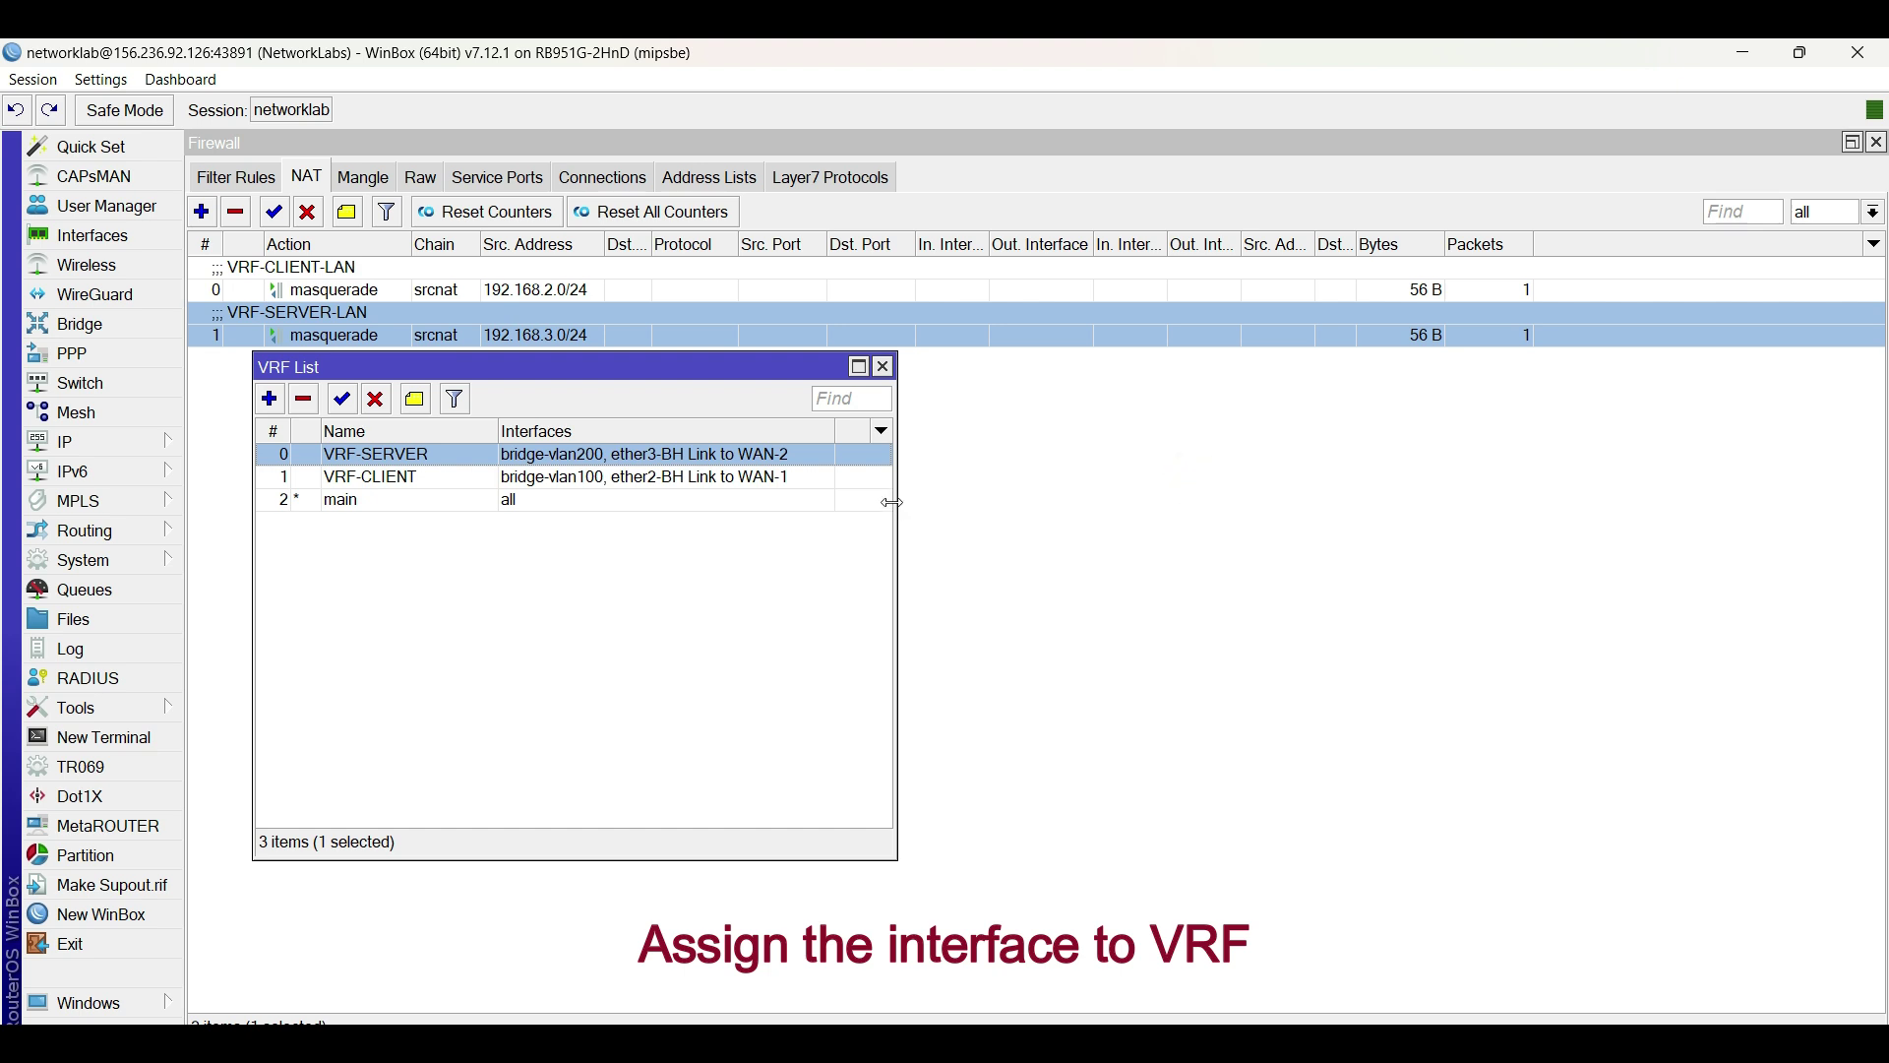
left_click_drag(892, 503, 1021, 502)
left_click(693, 454)
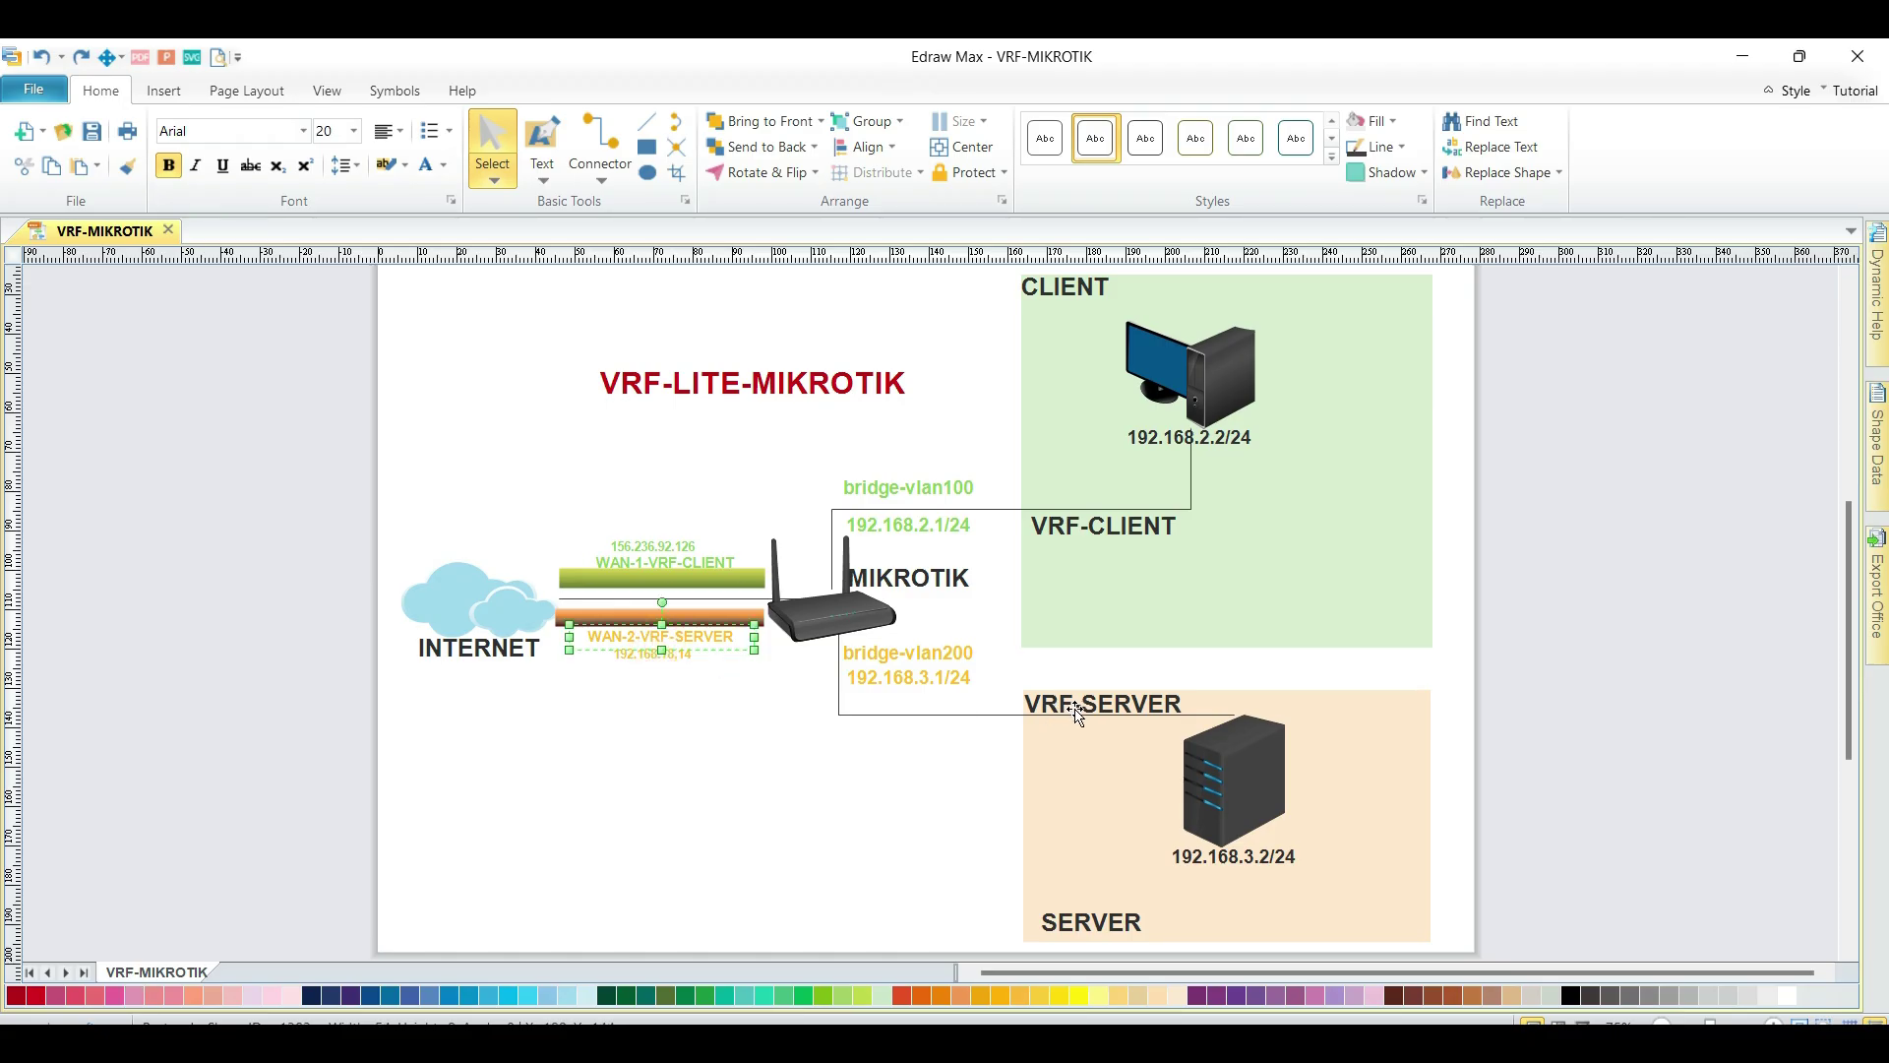
Review the WAN-1-VRF-CLIENT and WAN-2-VRF-SERVER link labels on the VRF-MIKROTIK diagram, then return to WinBox.
left_click(1073, 703)
left_click(299, 870)
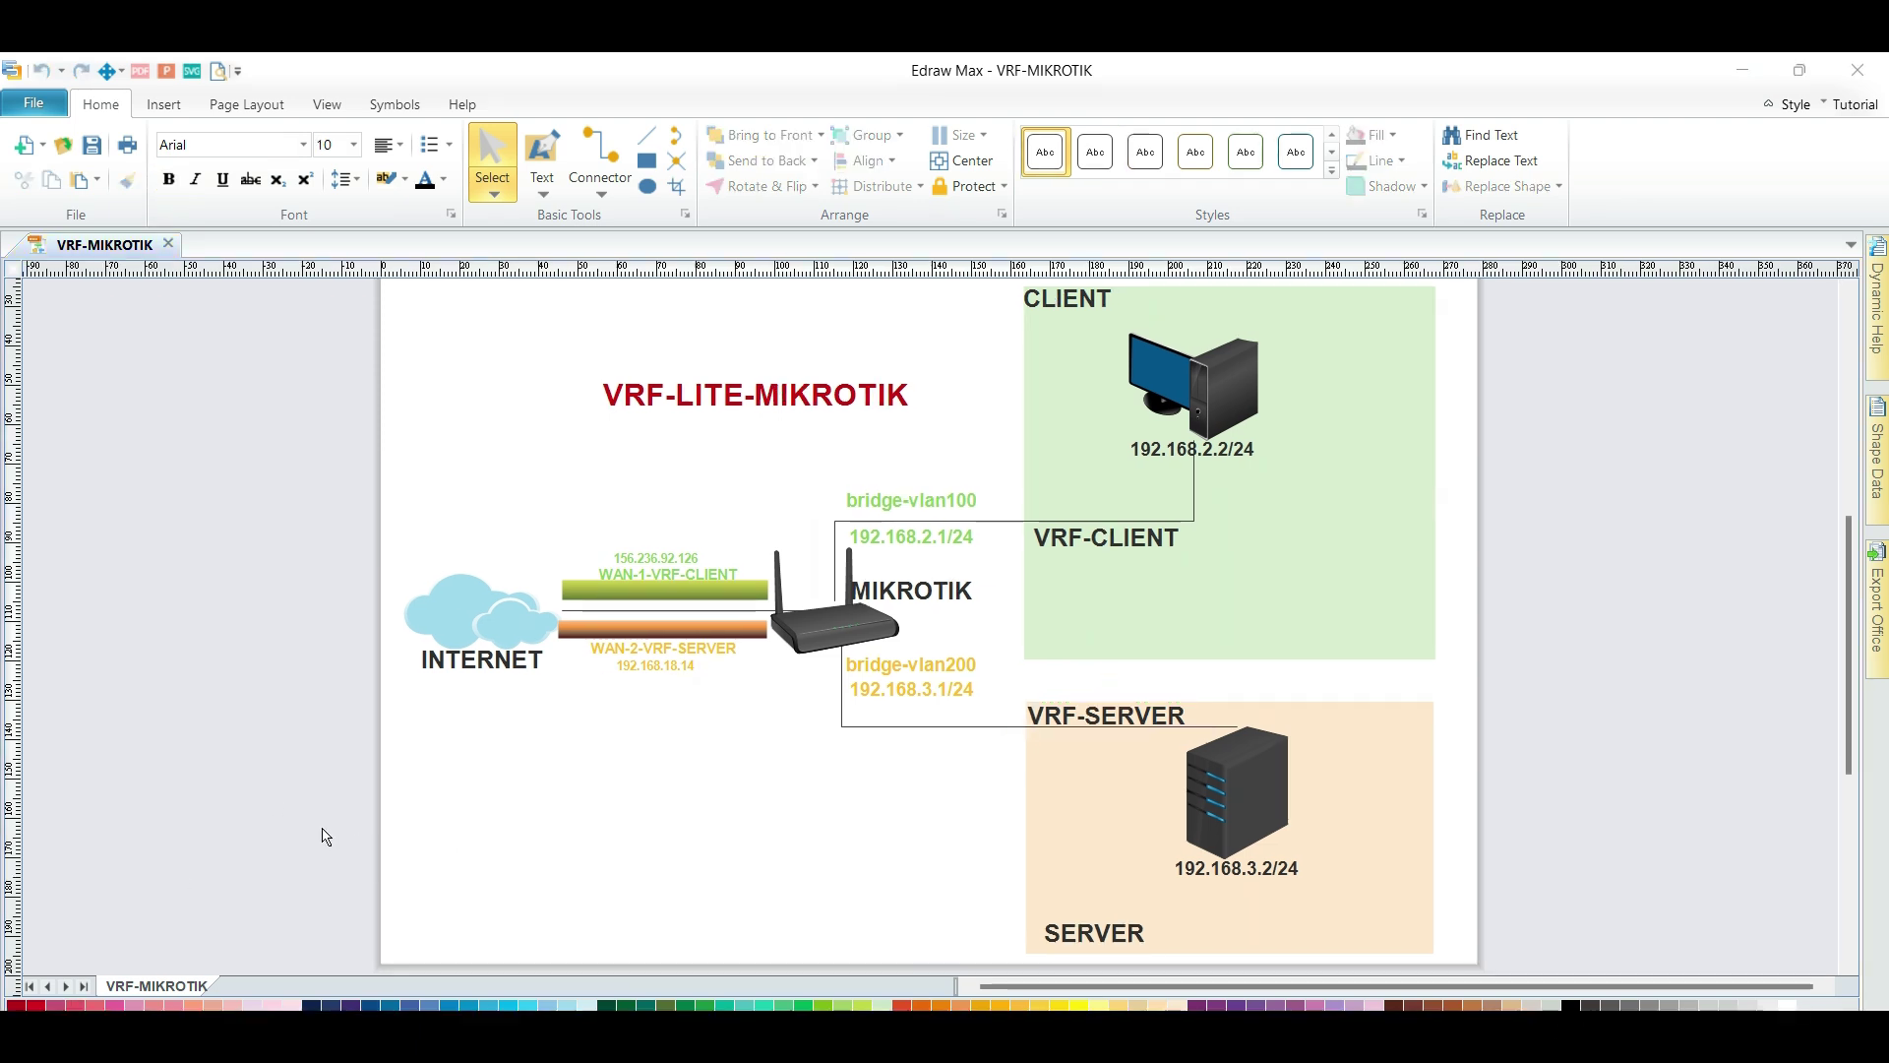
left_click(683, 565)
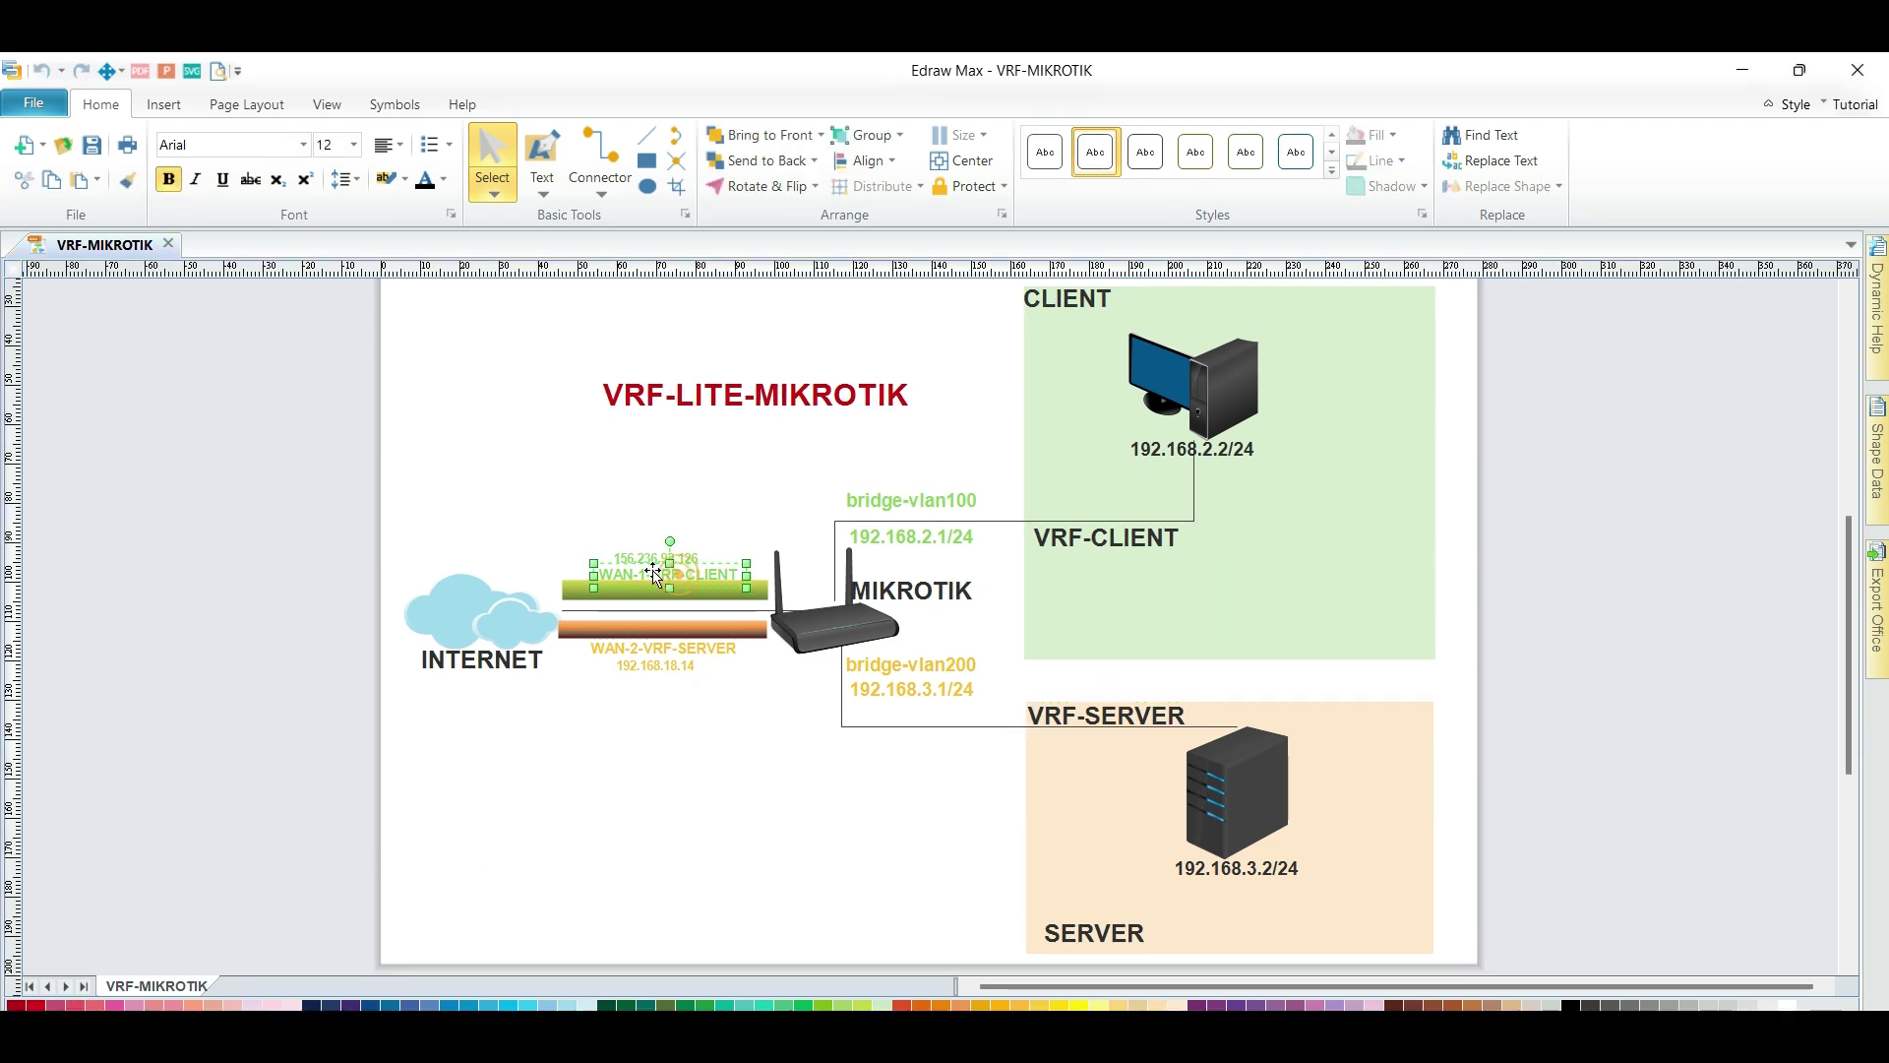
left_click(652, 655)
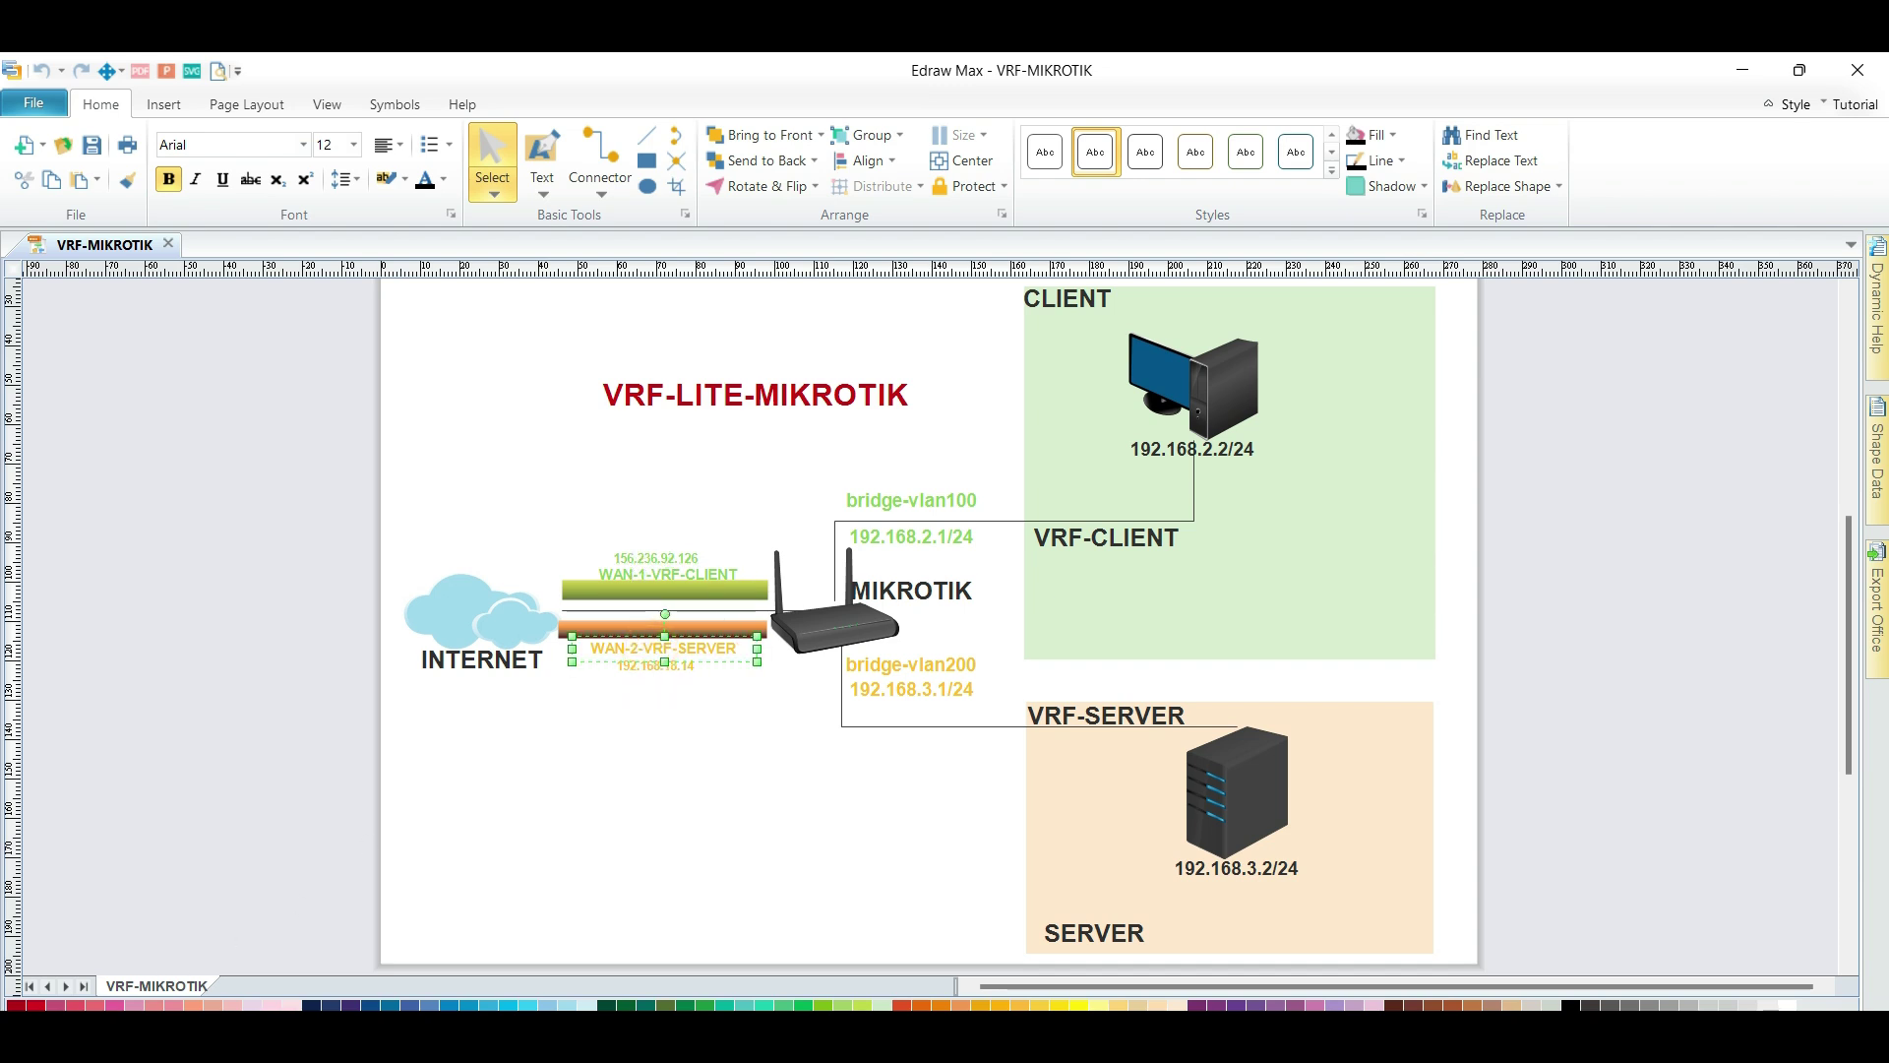
key("alt+Tab")
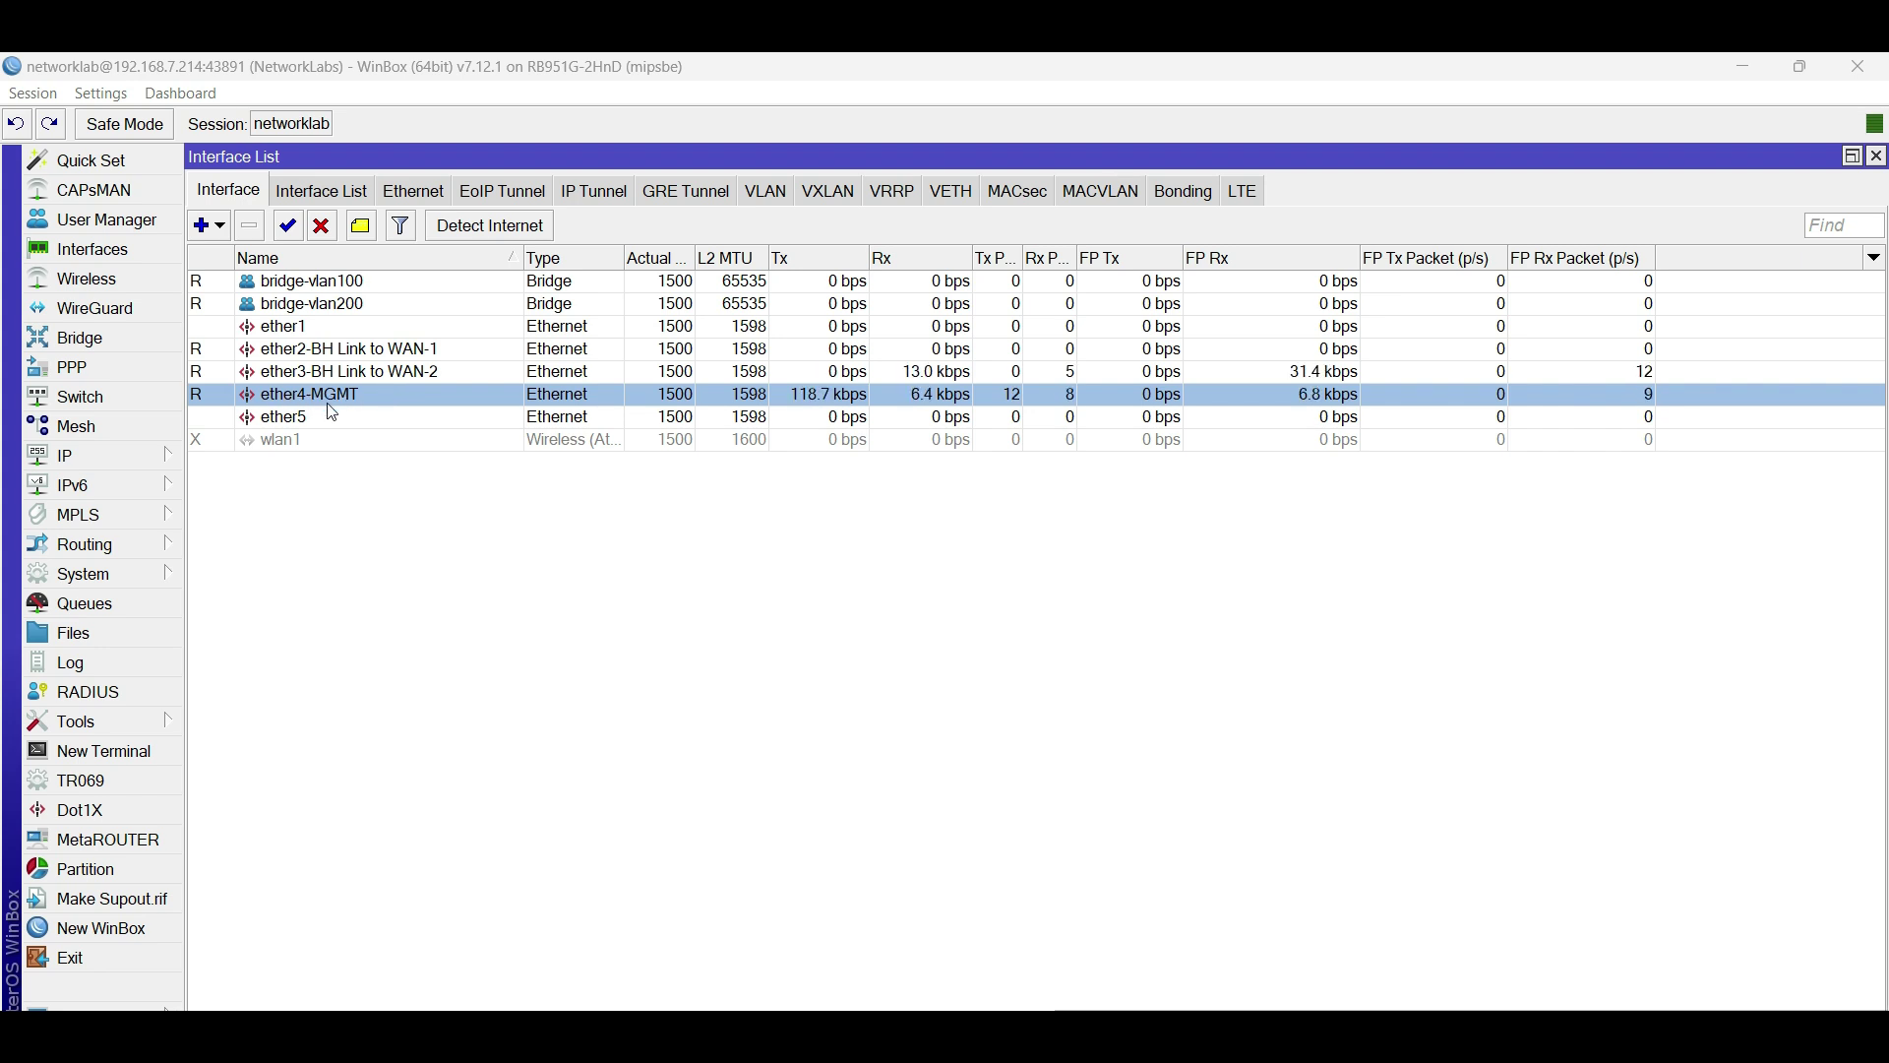
Open VRF-SERVER from the VRF list to check its ether3 and bridge-vlan200 interfaces.
left_click(605, 531)
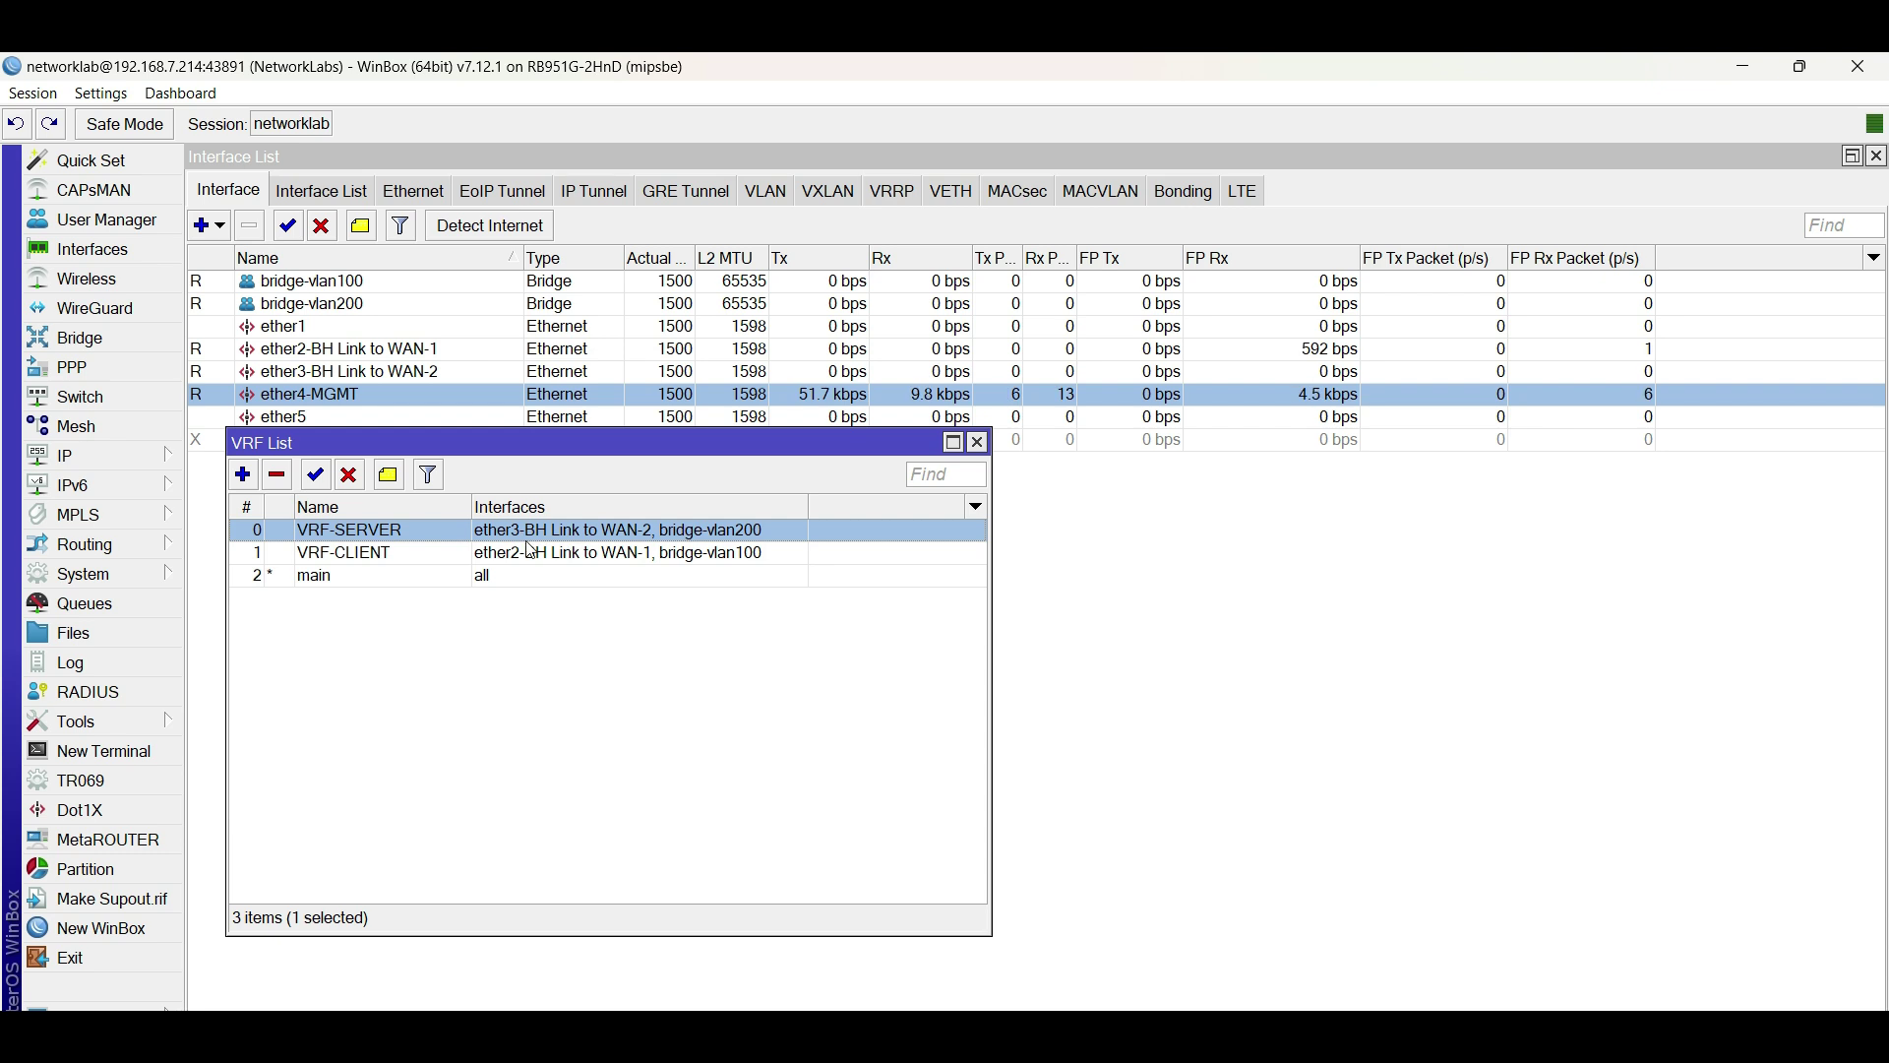
double_click(531, 536)
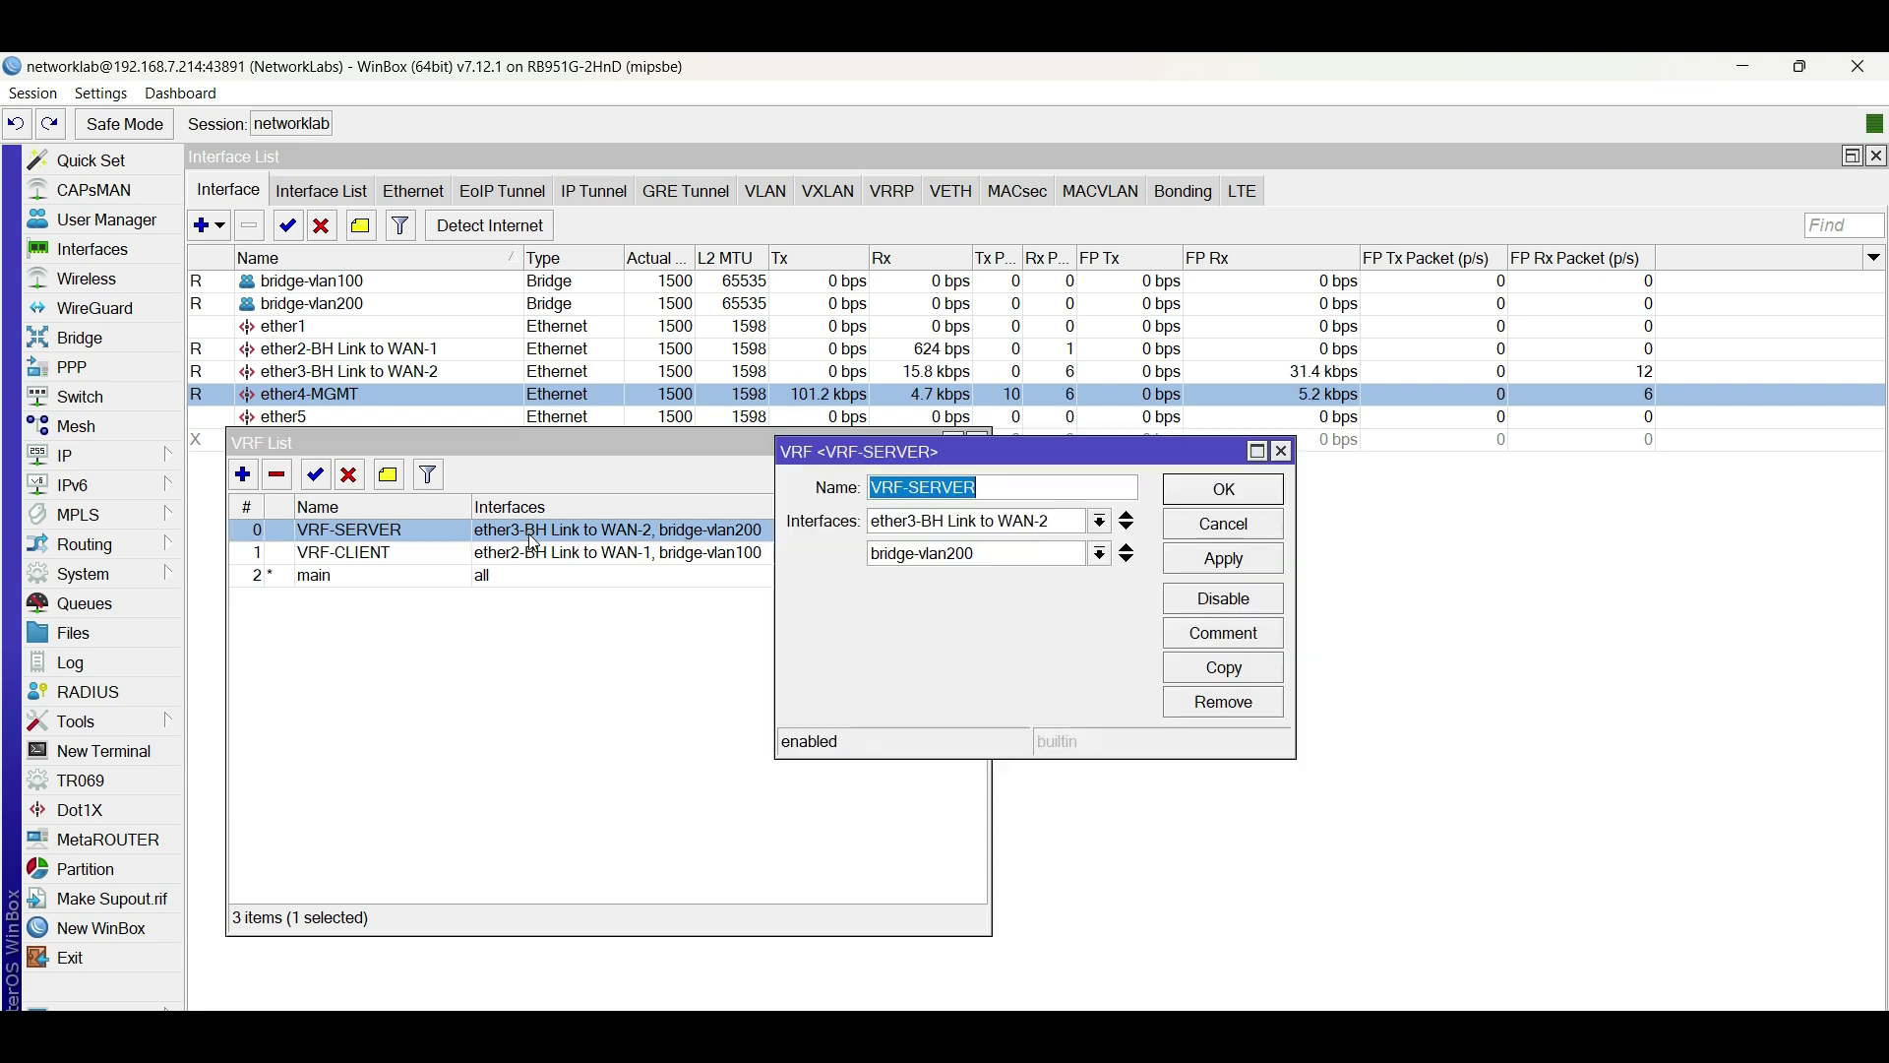
Close the VRF windows and run 'ping 156.236.92.126 -t' in the Command Prompt.
left_click(1282, 451)
left_click(981, 442)
key("alt+Tab")
type("p")
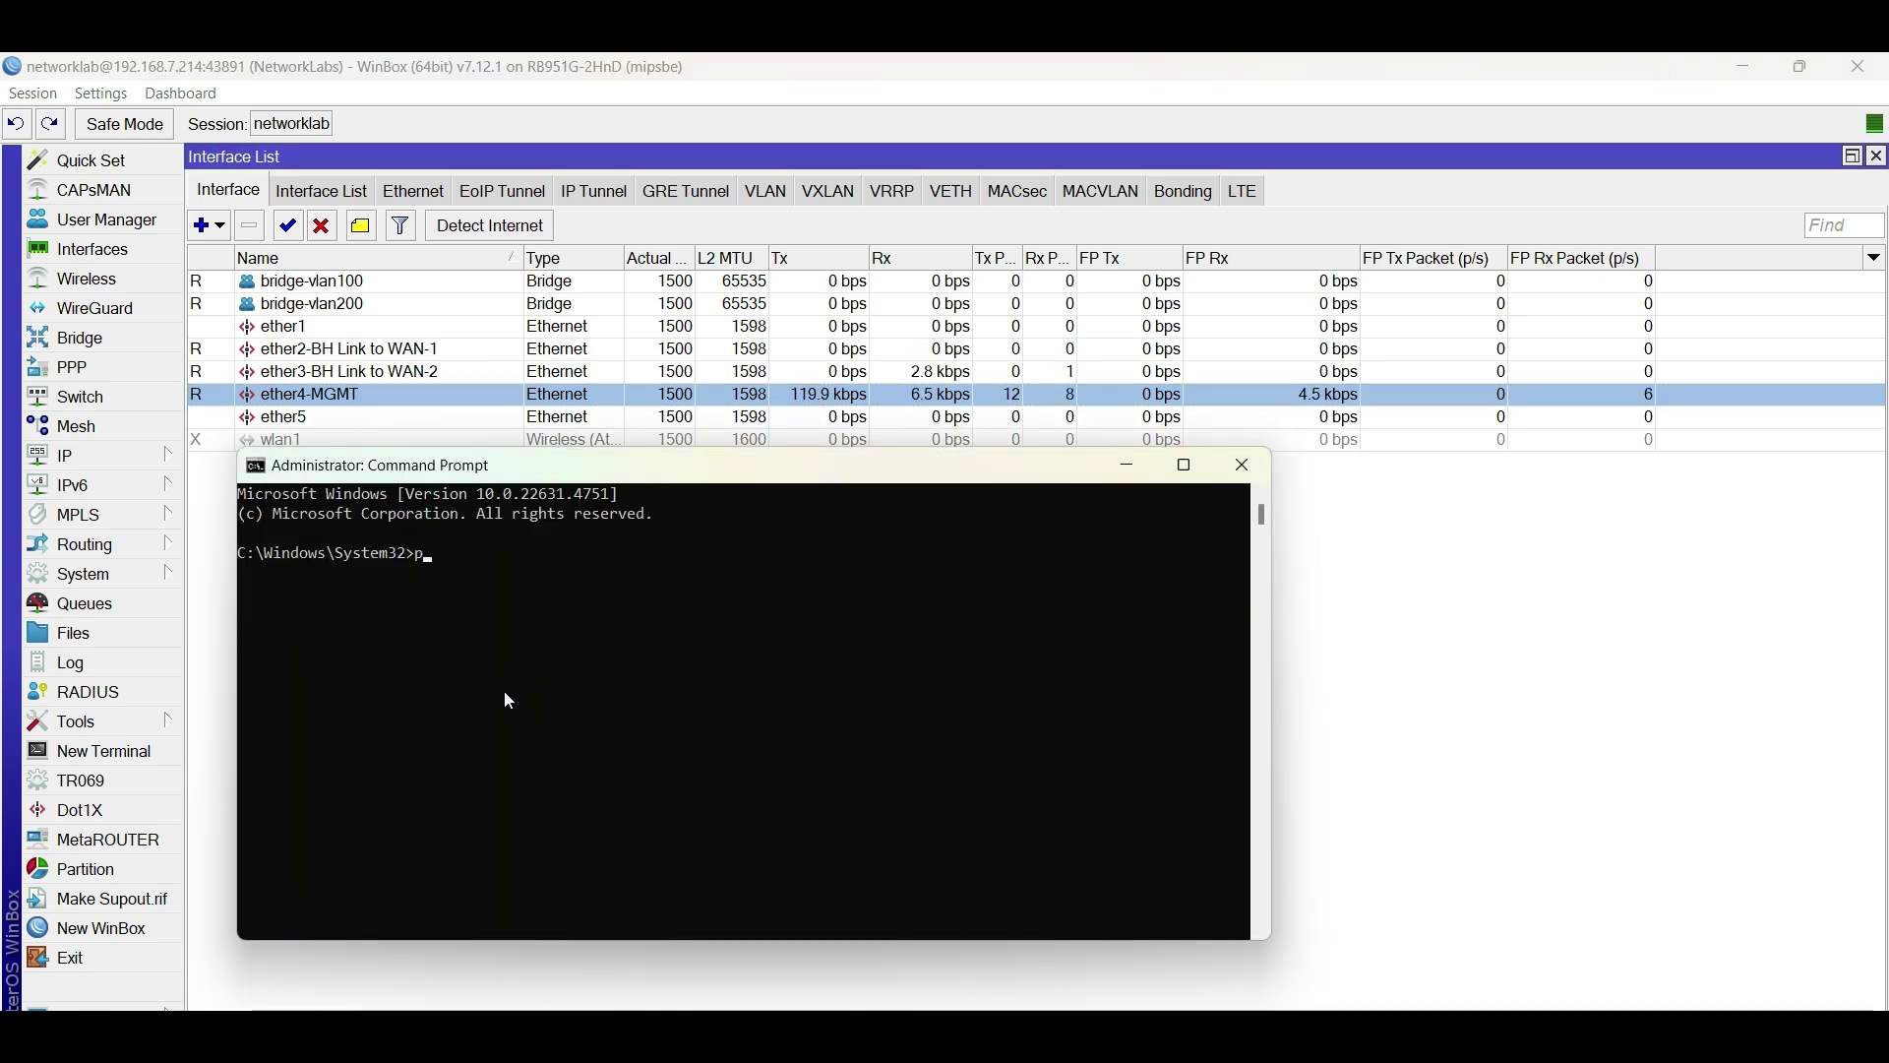
type("ing 156.236.92.126")
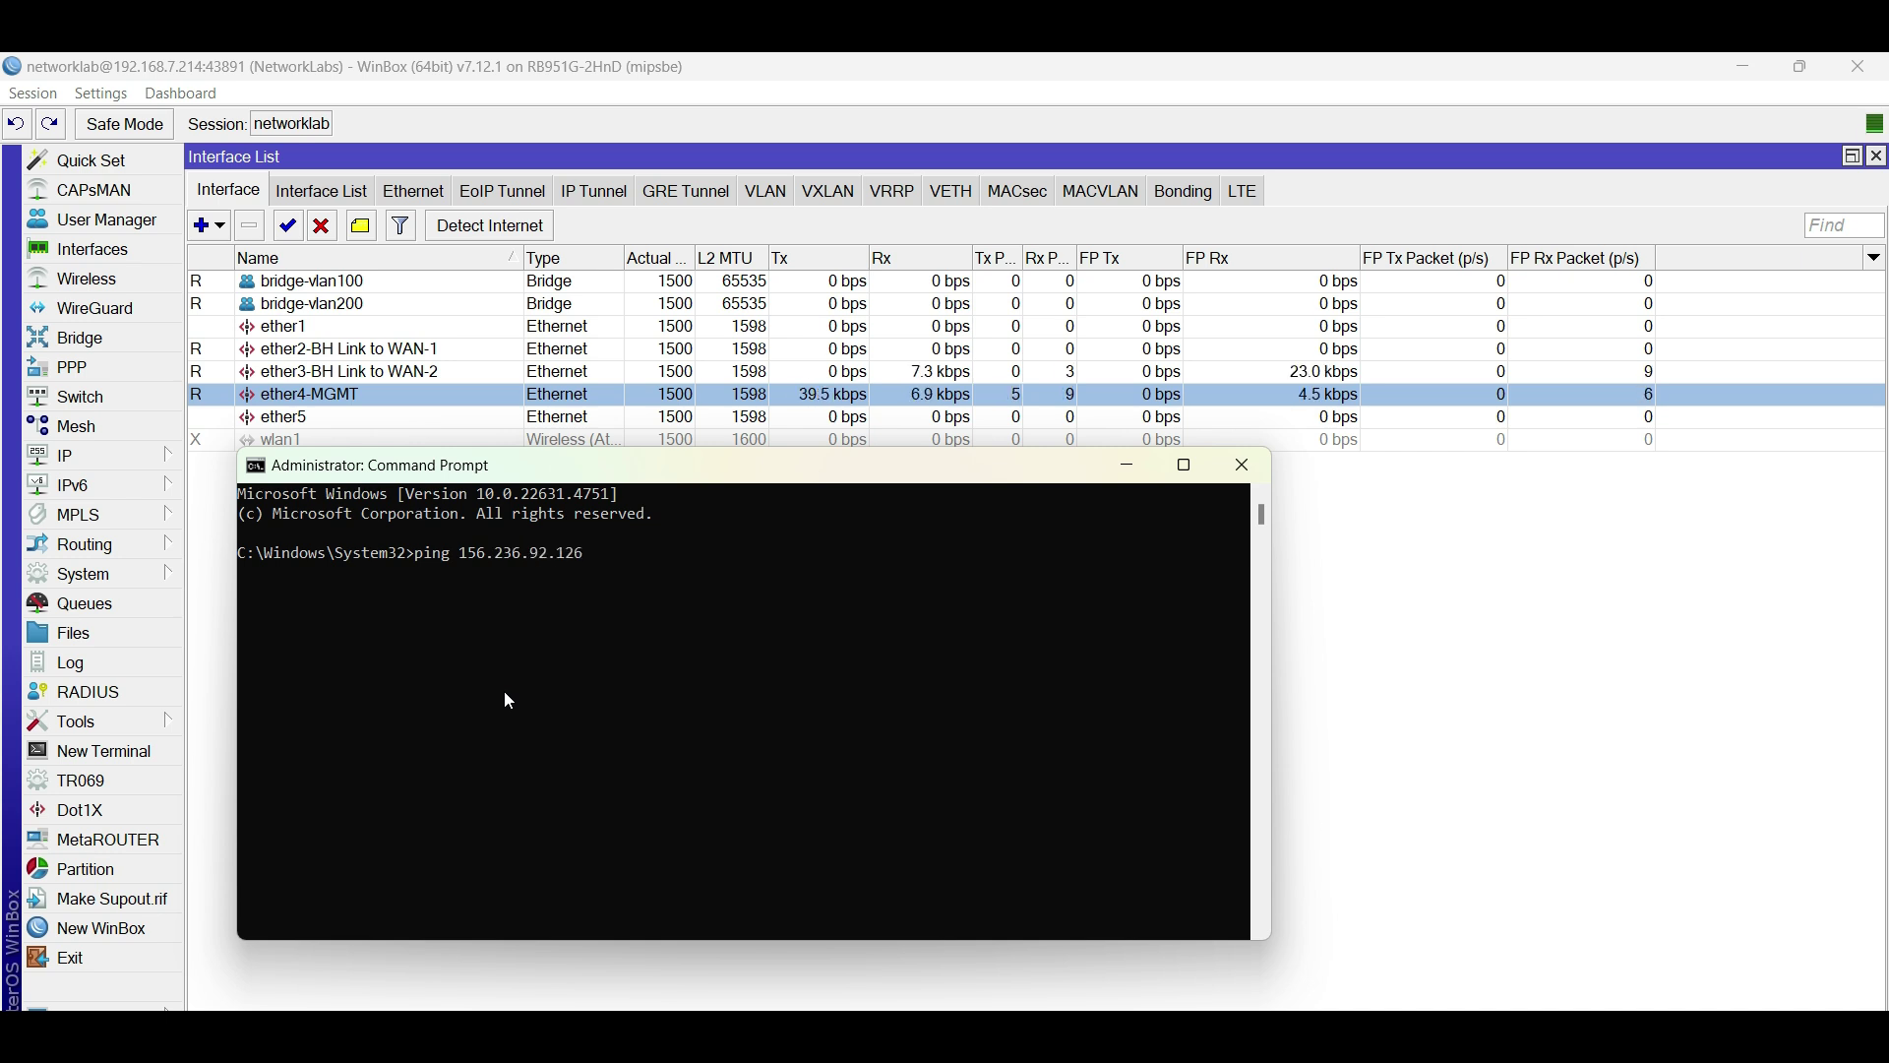
type(" -t")
key("Return")
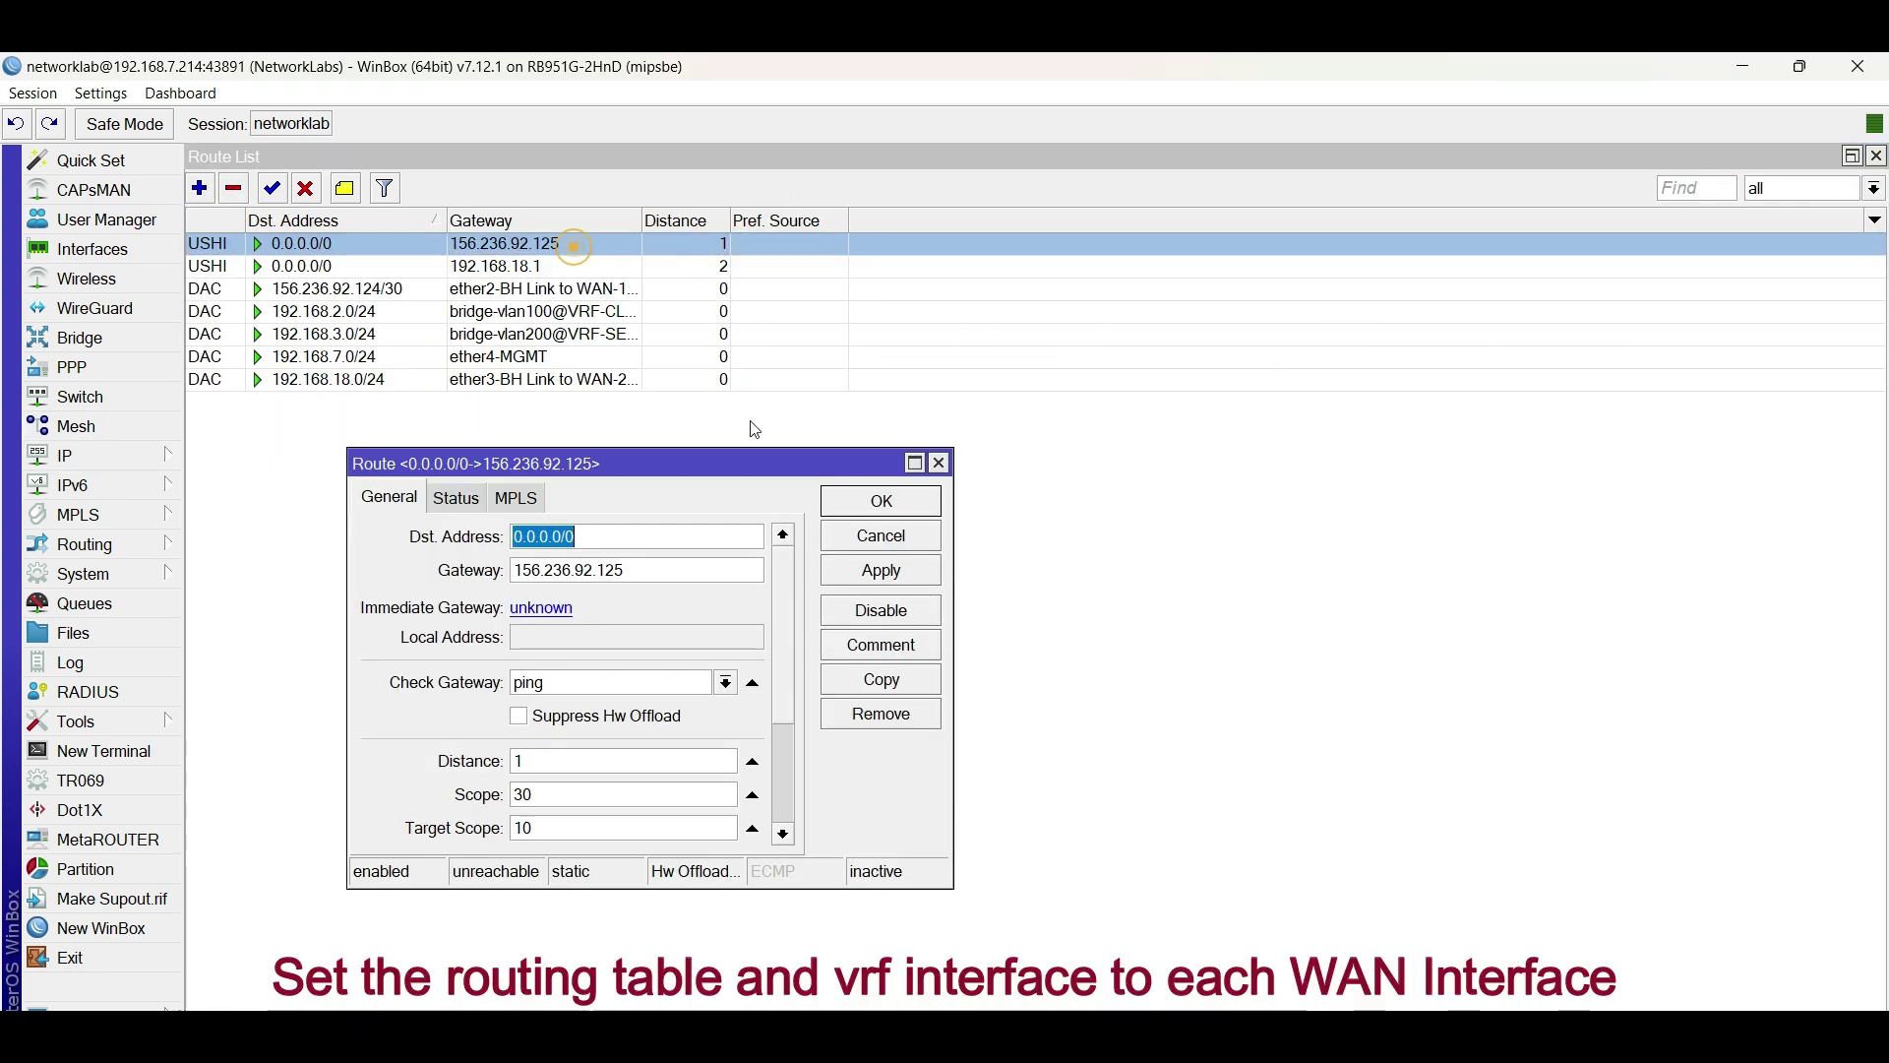
Put the WAN-1 default route in VRF-CLIENT on ether2-BH Link to WAN-1, commented WAN-1-VRF-CLIENT.
left_click(880, 644)
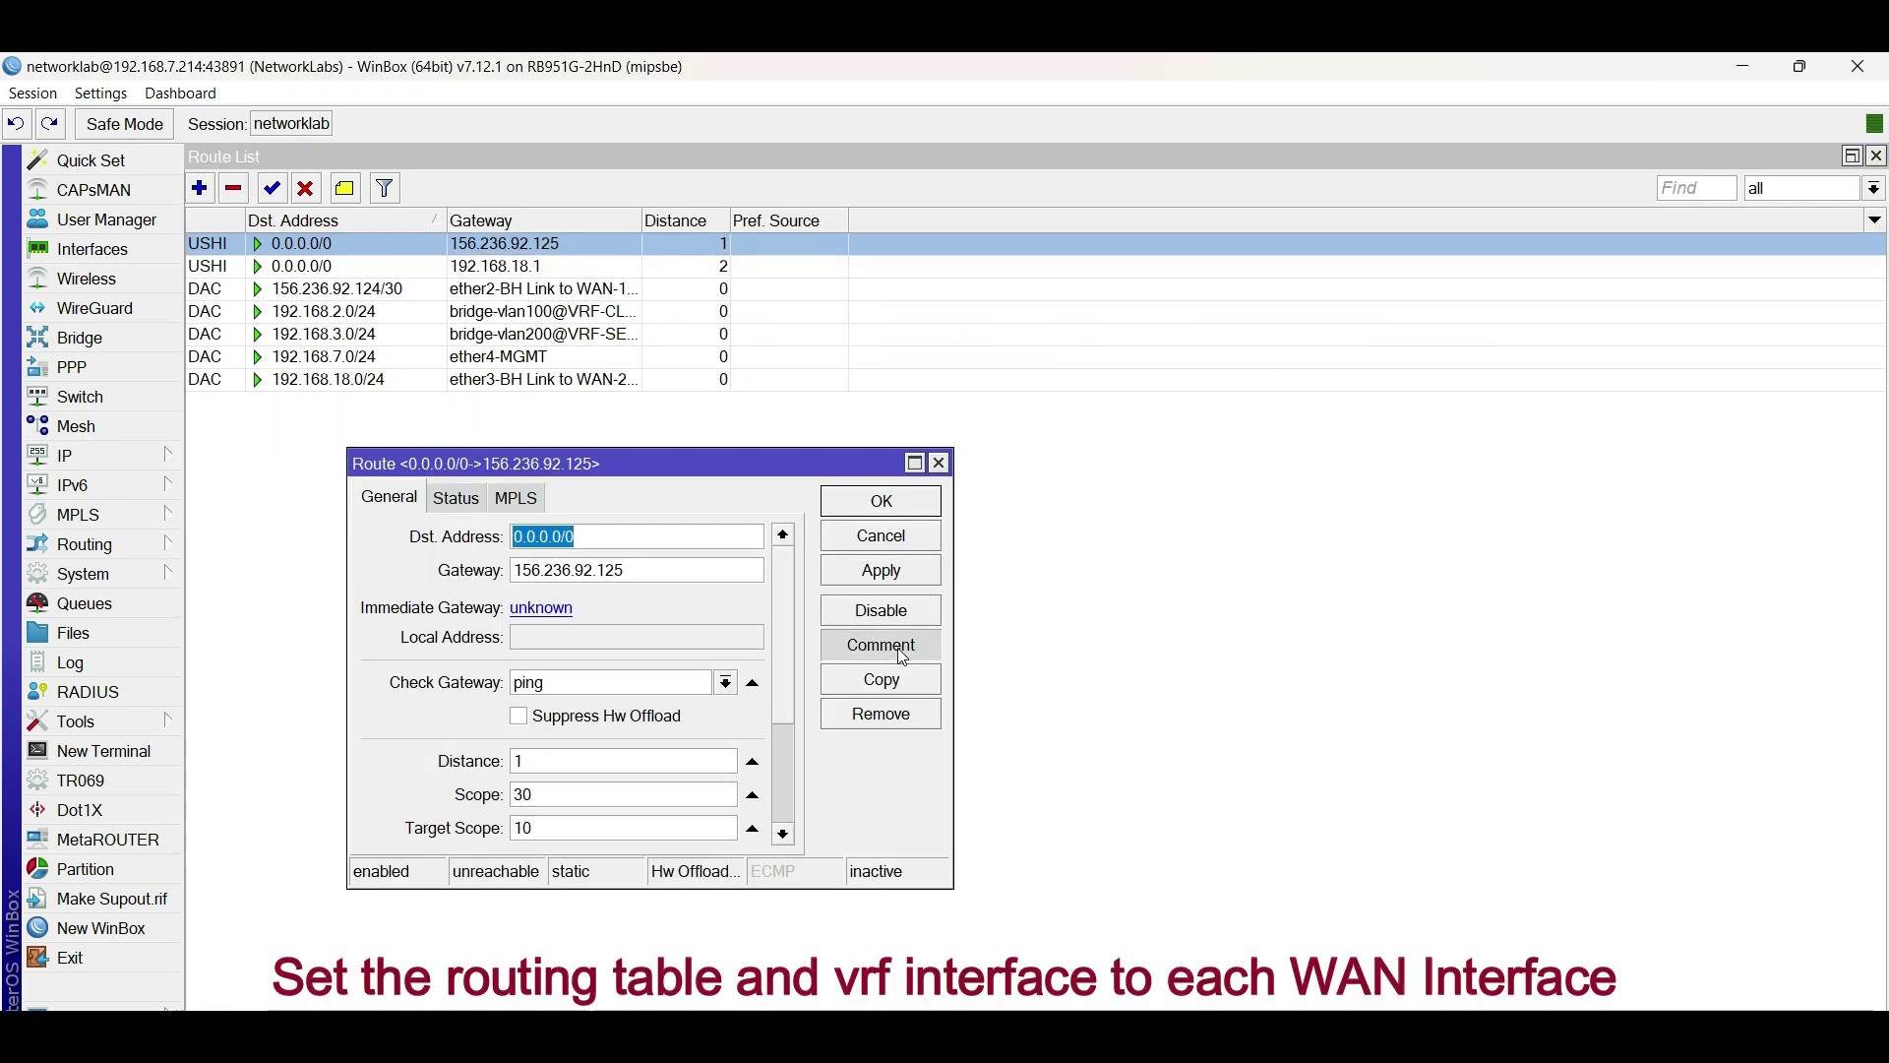
type("WAN-1-VRF-CLIENT")
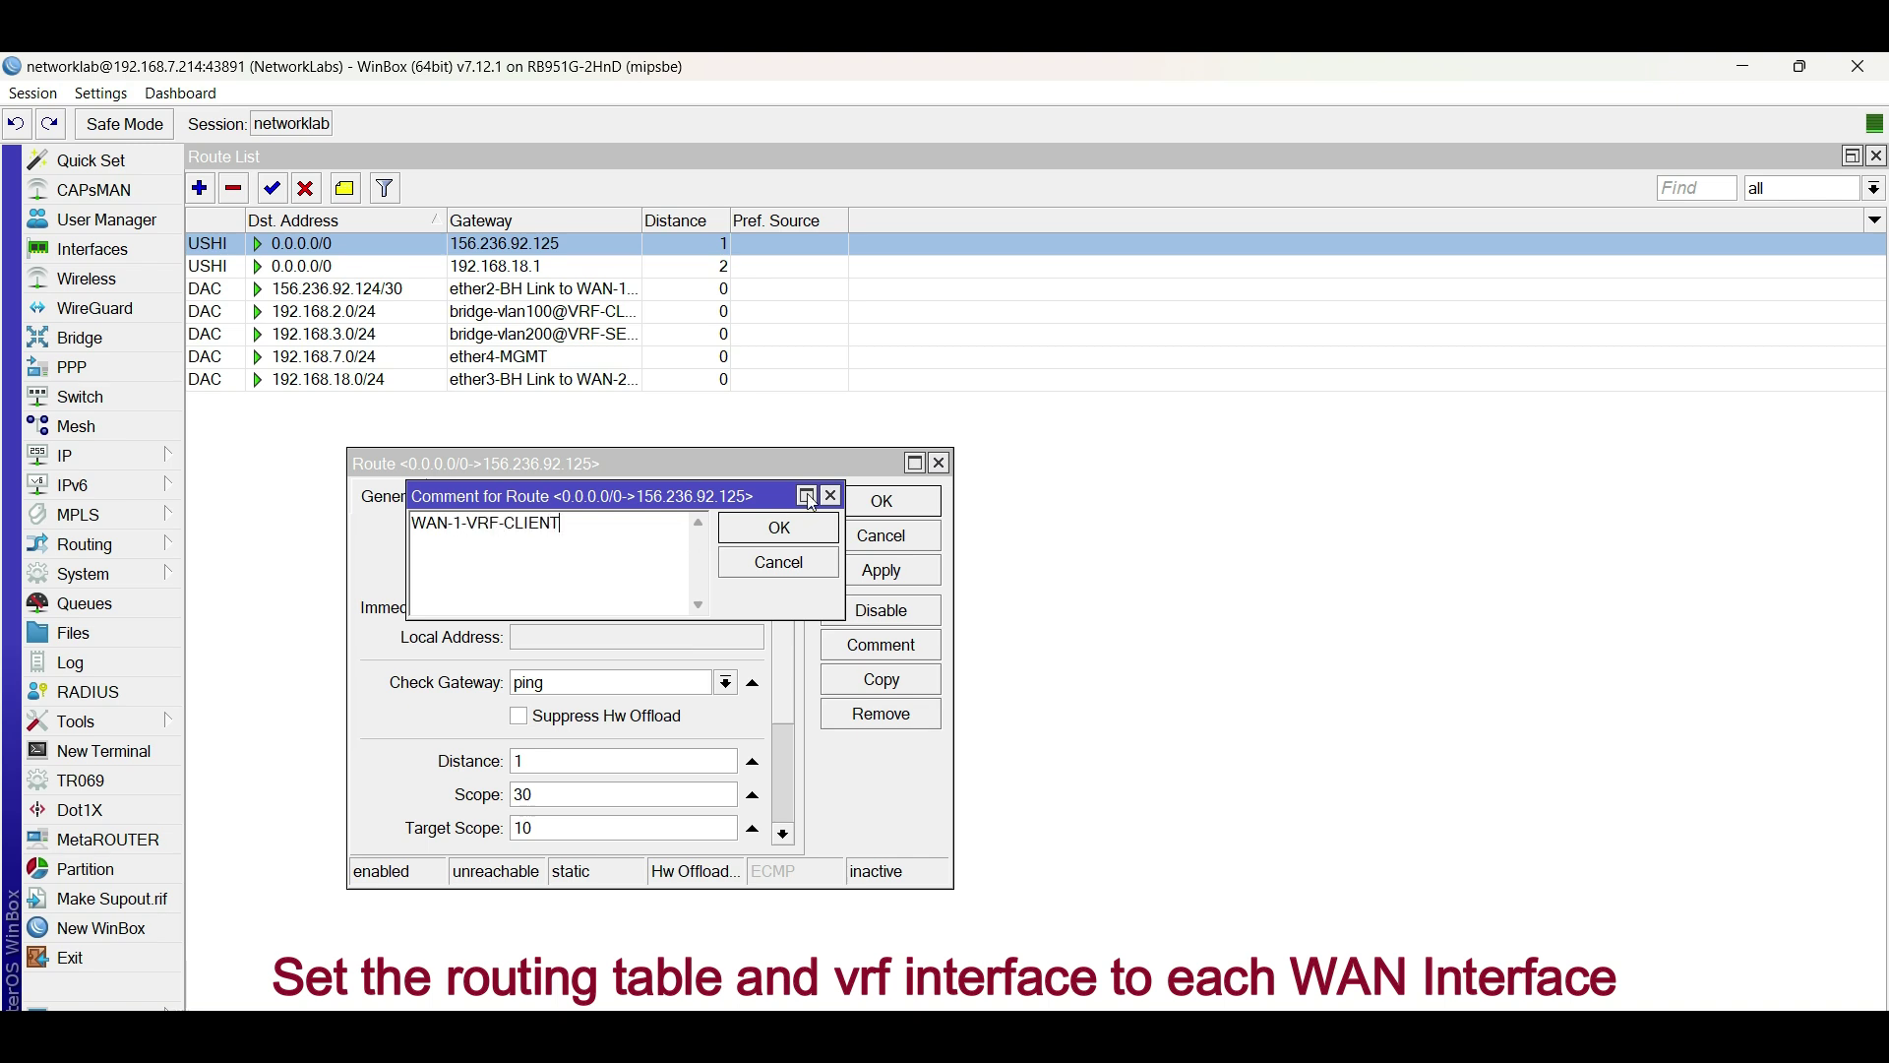
left_click(779, 529)
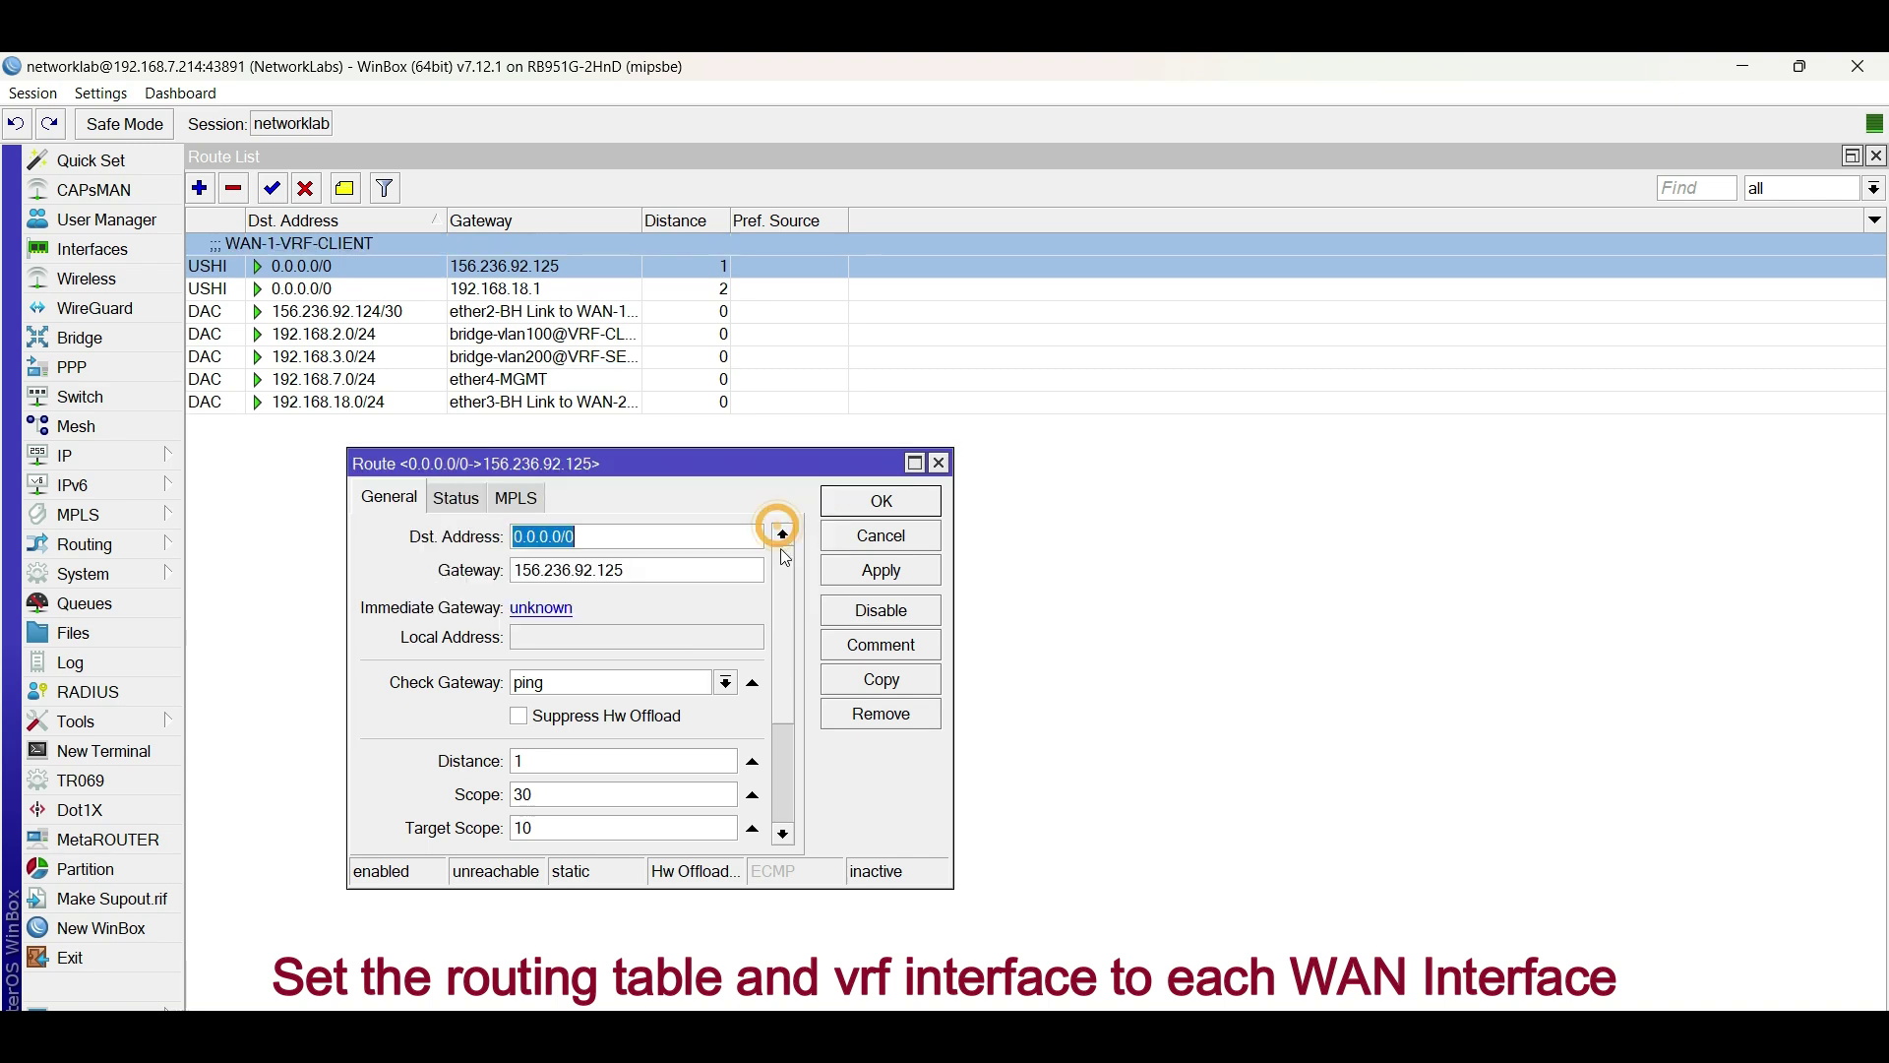
left_click_drag(947, 884, 995, 974)
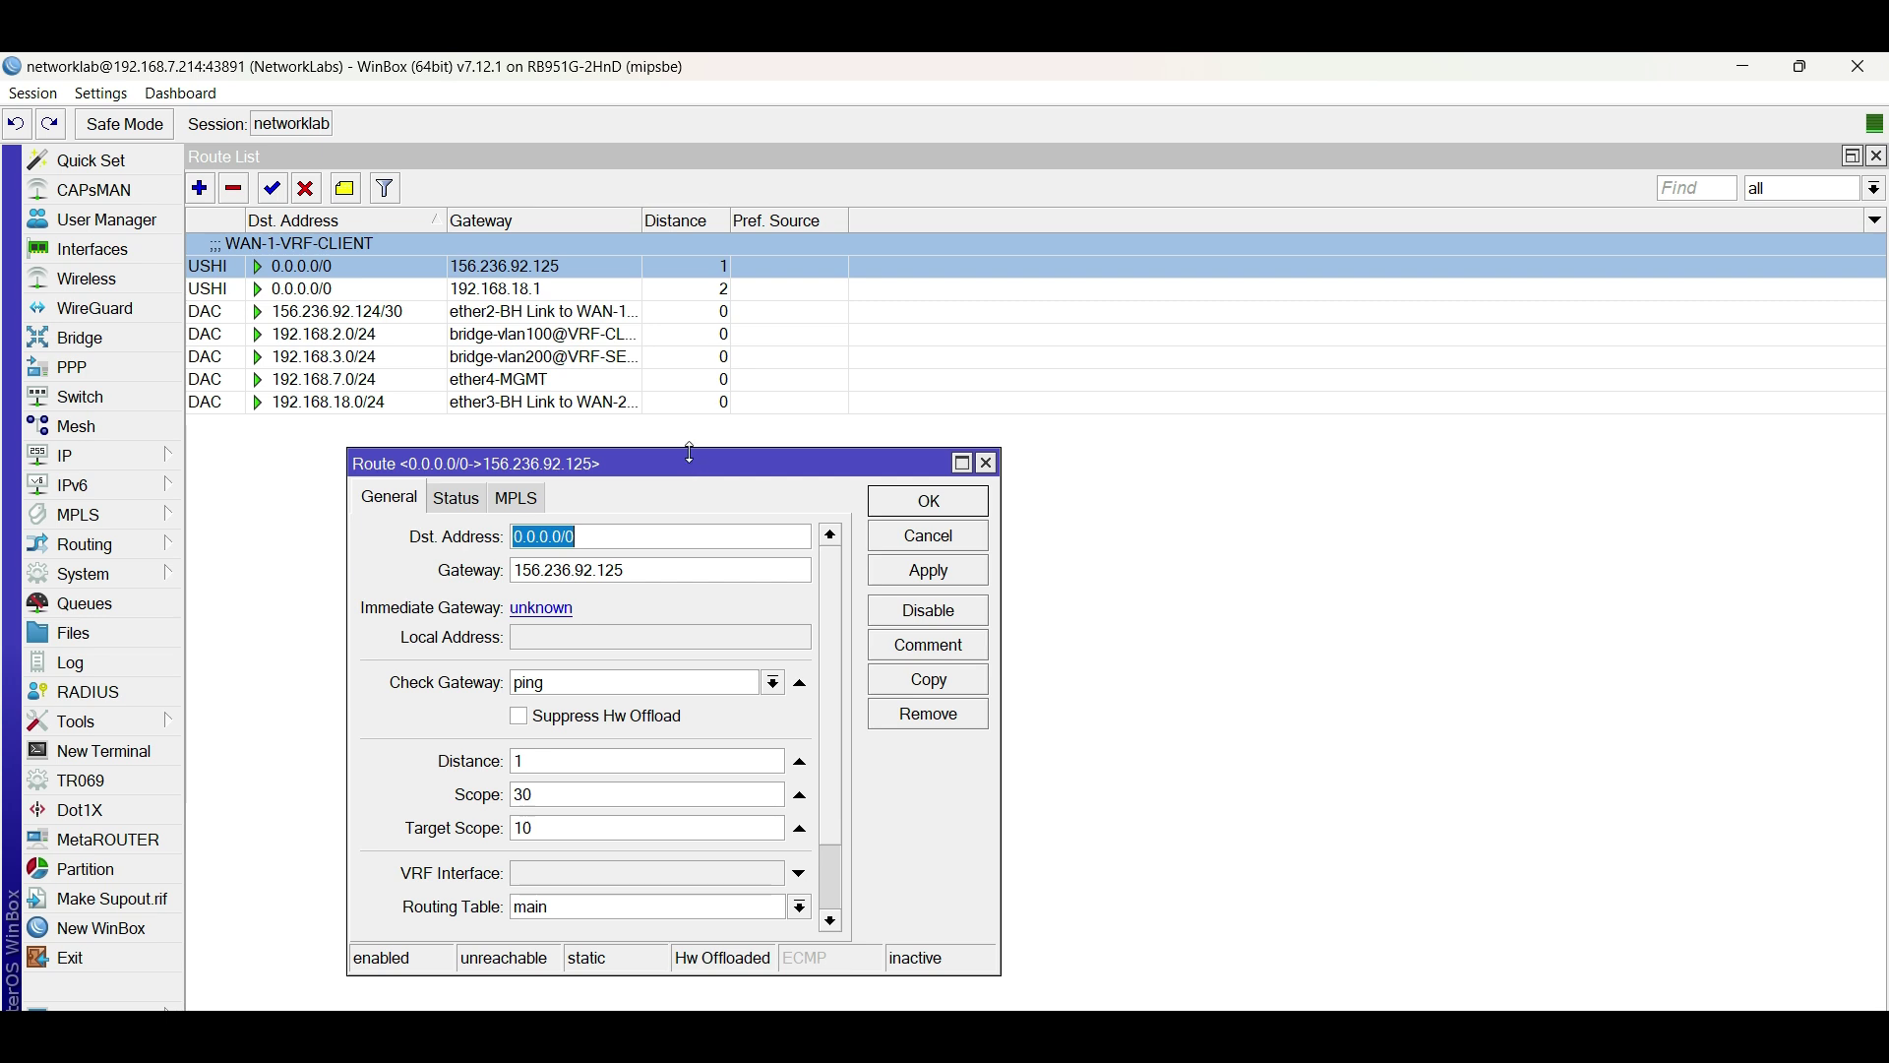
left_click_drag(693, 449, 688, 234)
left_click(580, 692)
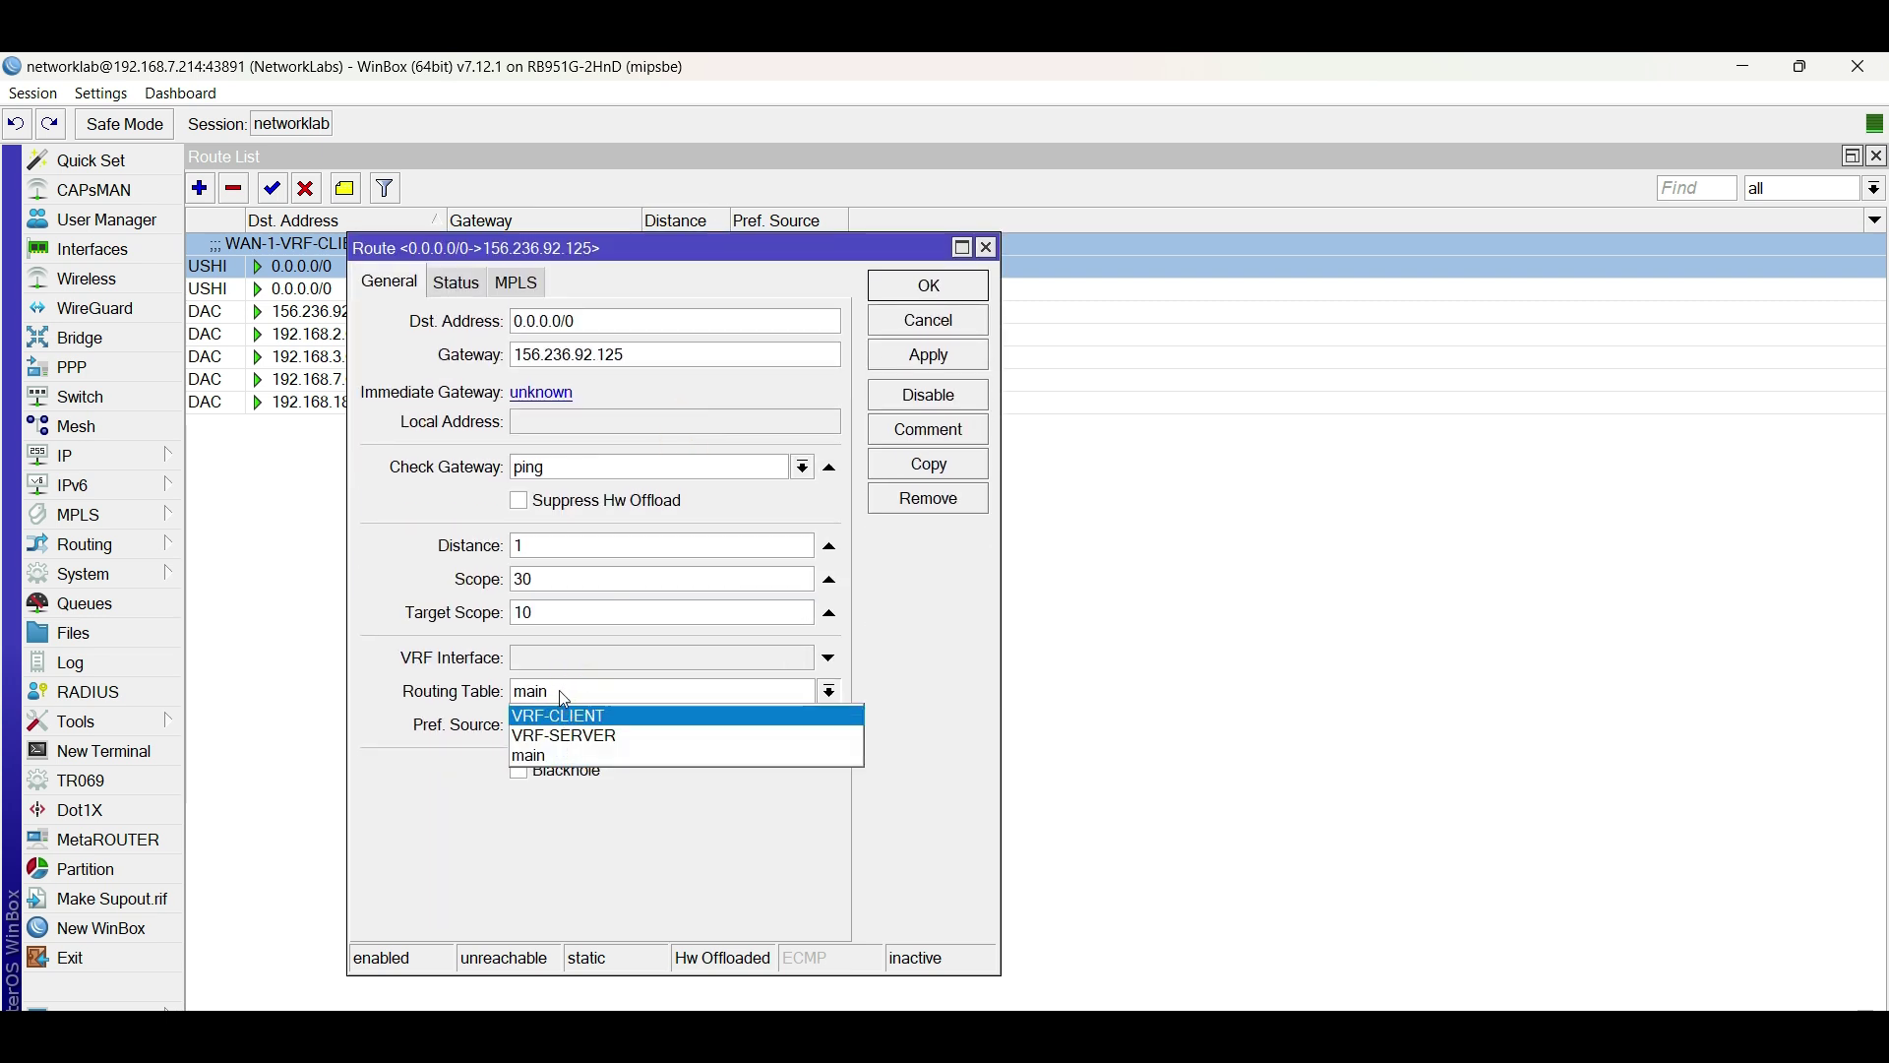
left_click(578, 715)
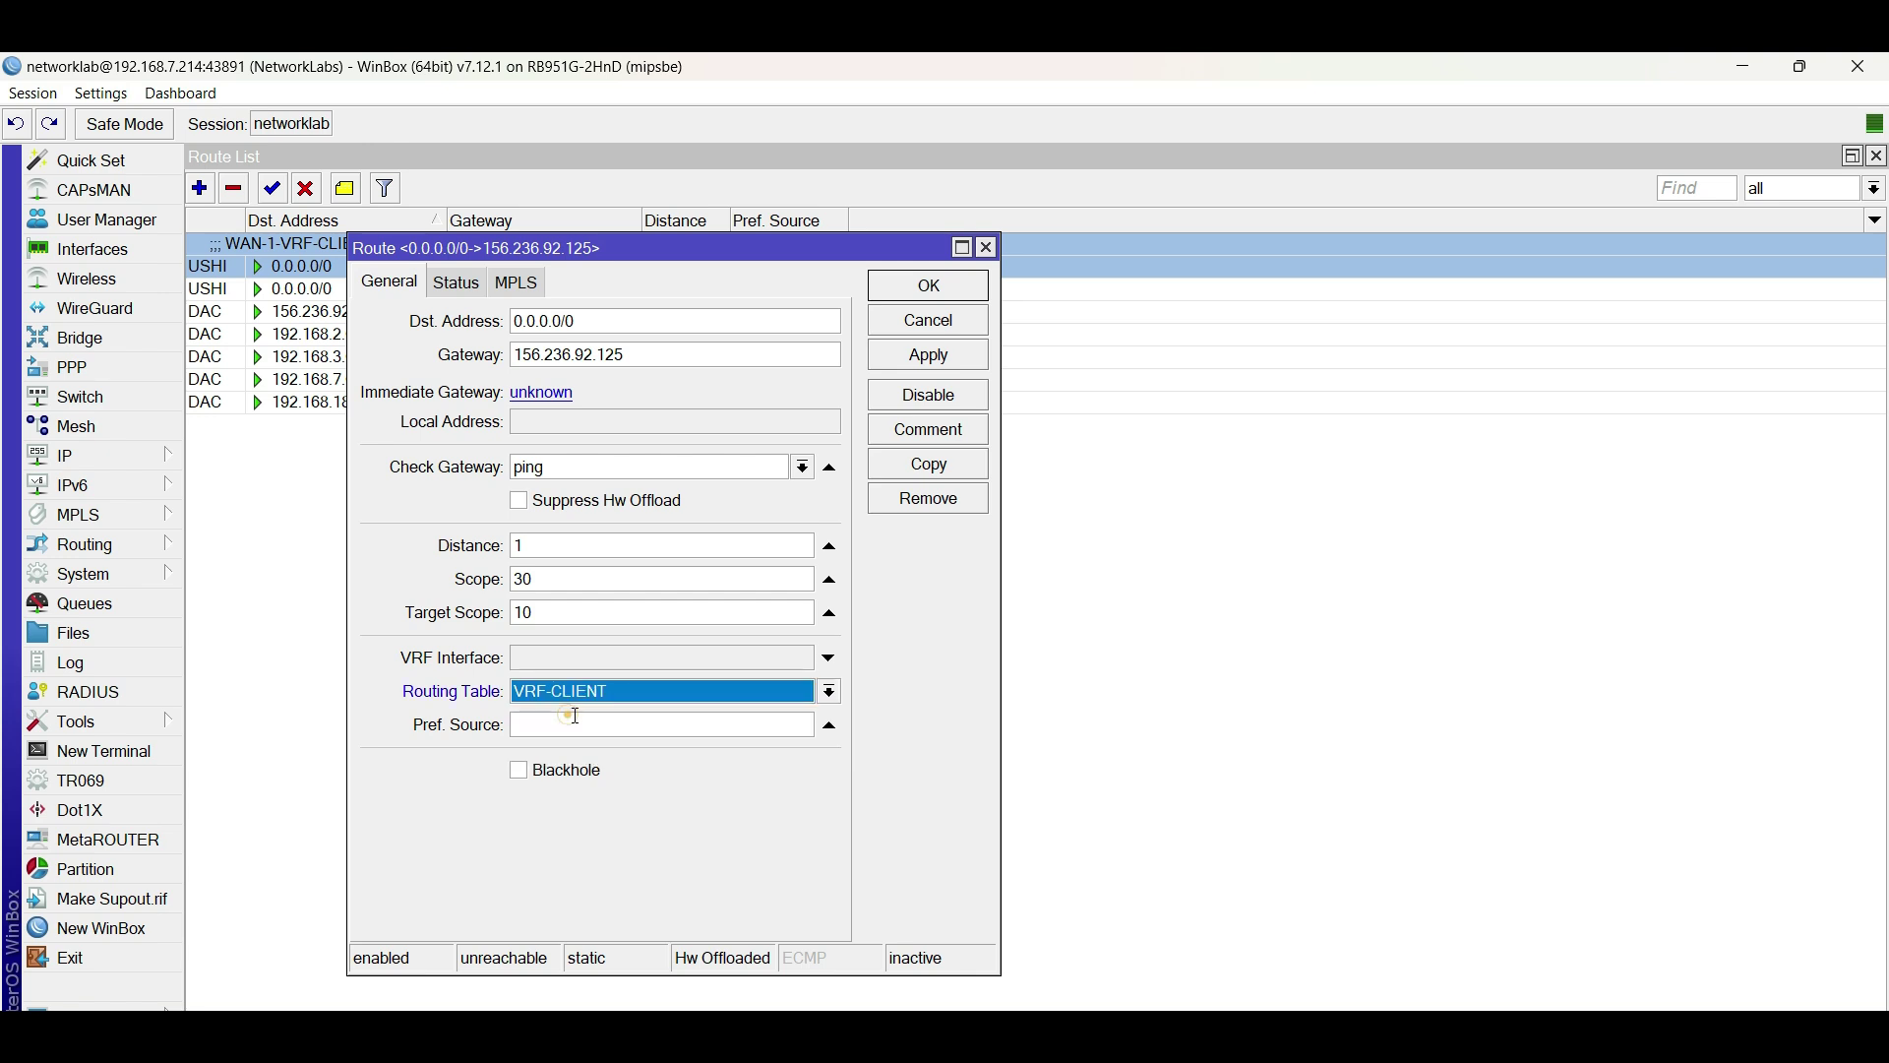
left_click(612, 659)
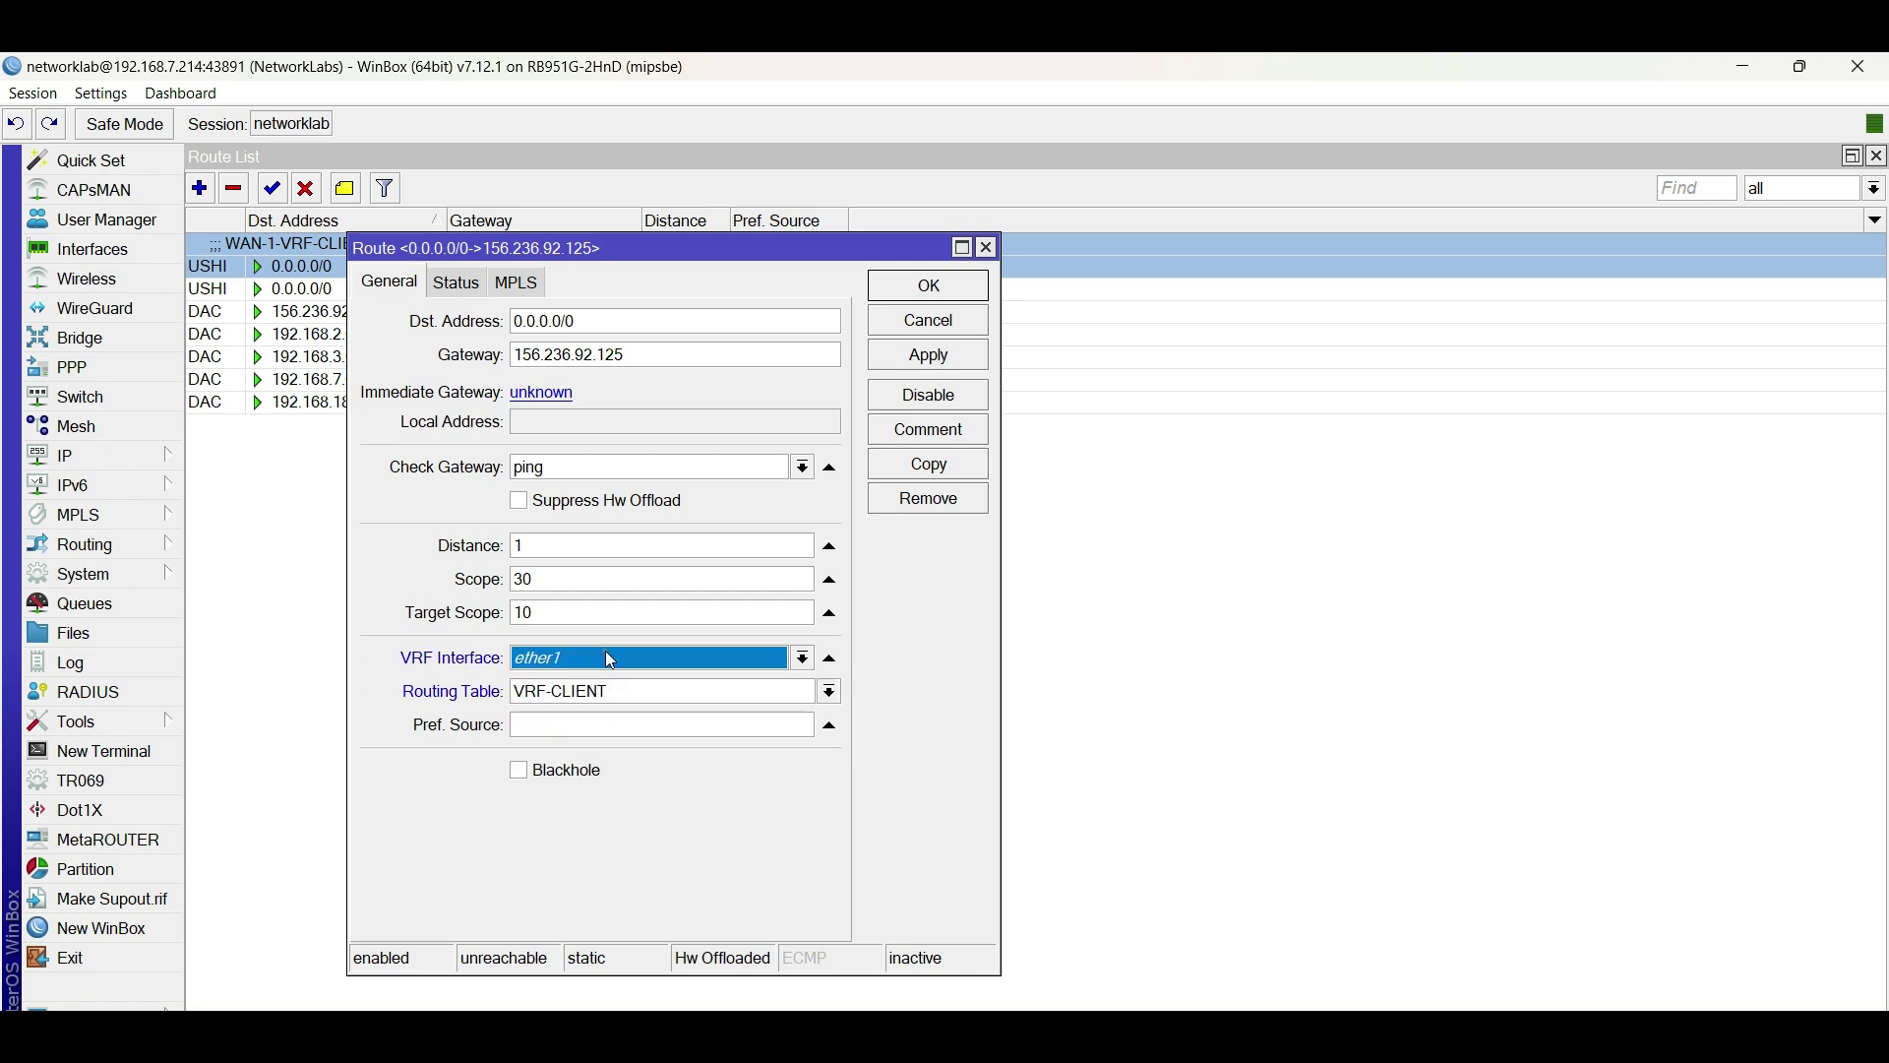
left_click(679, 656)
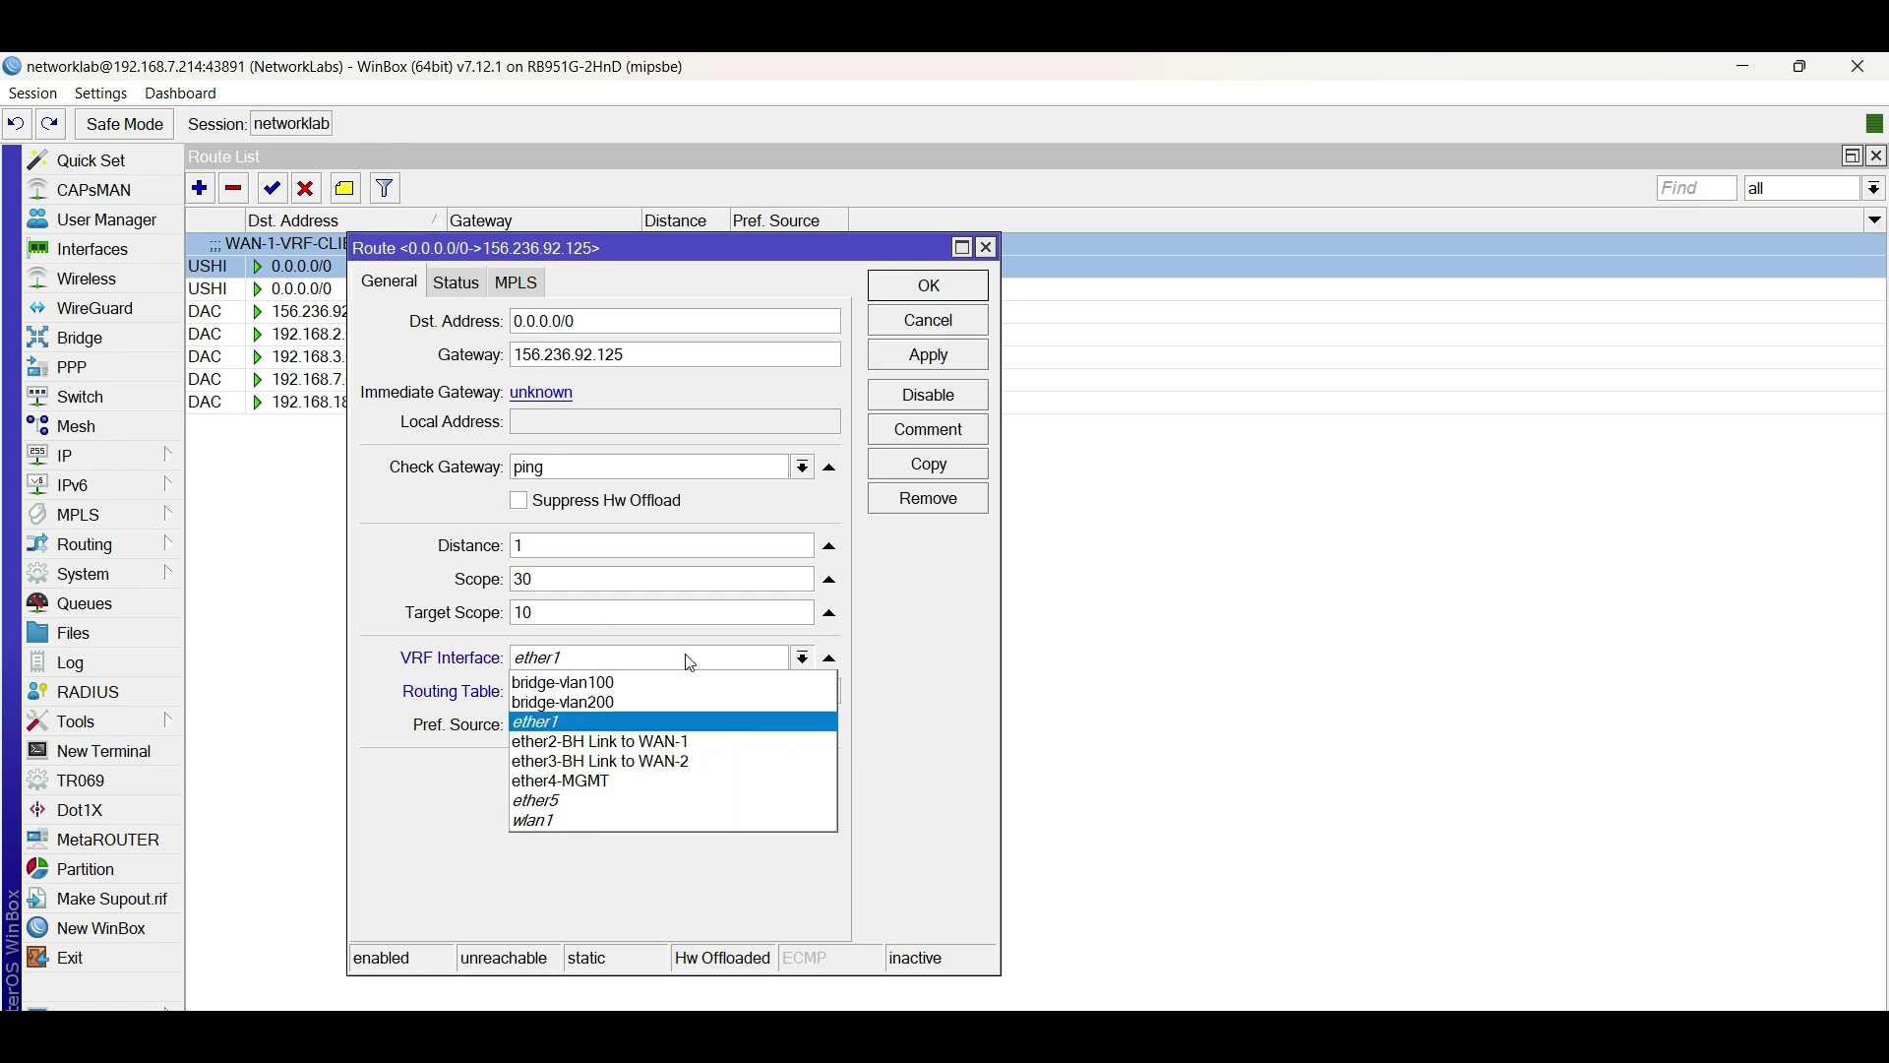
left_click(626, 738)
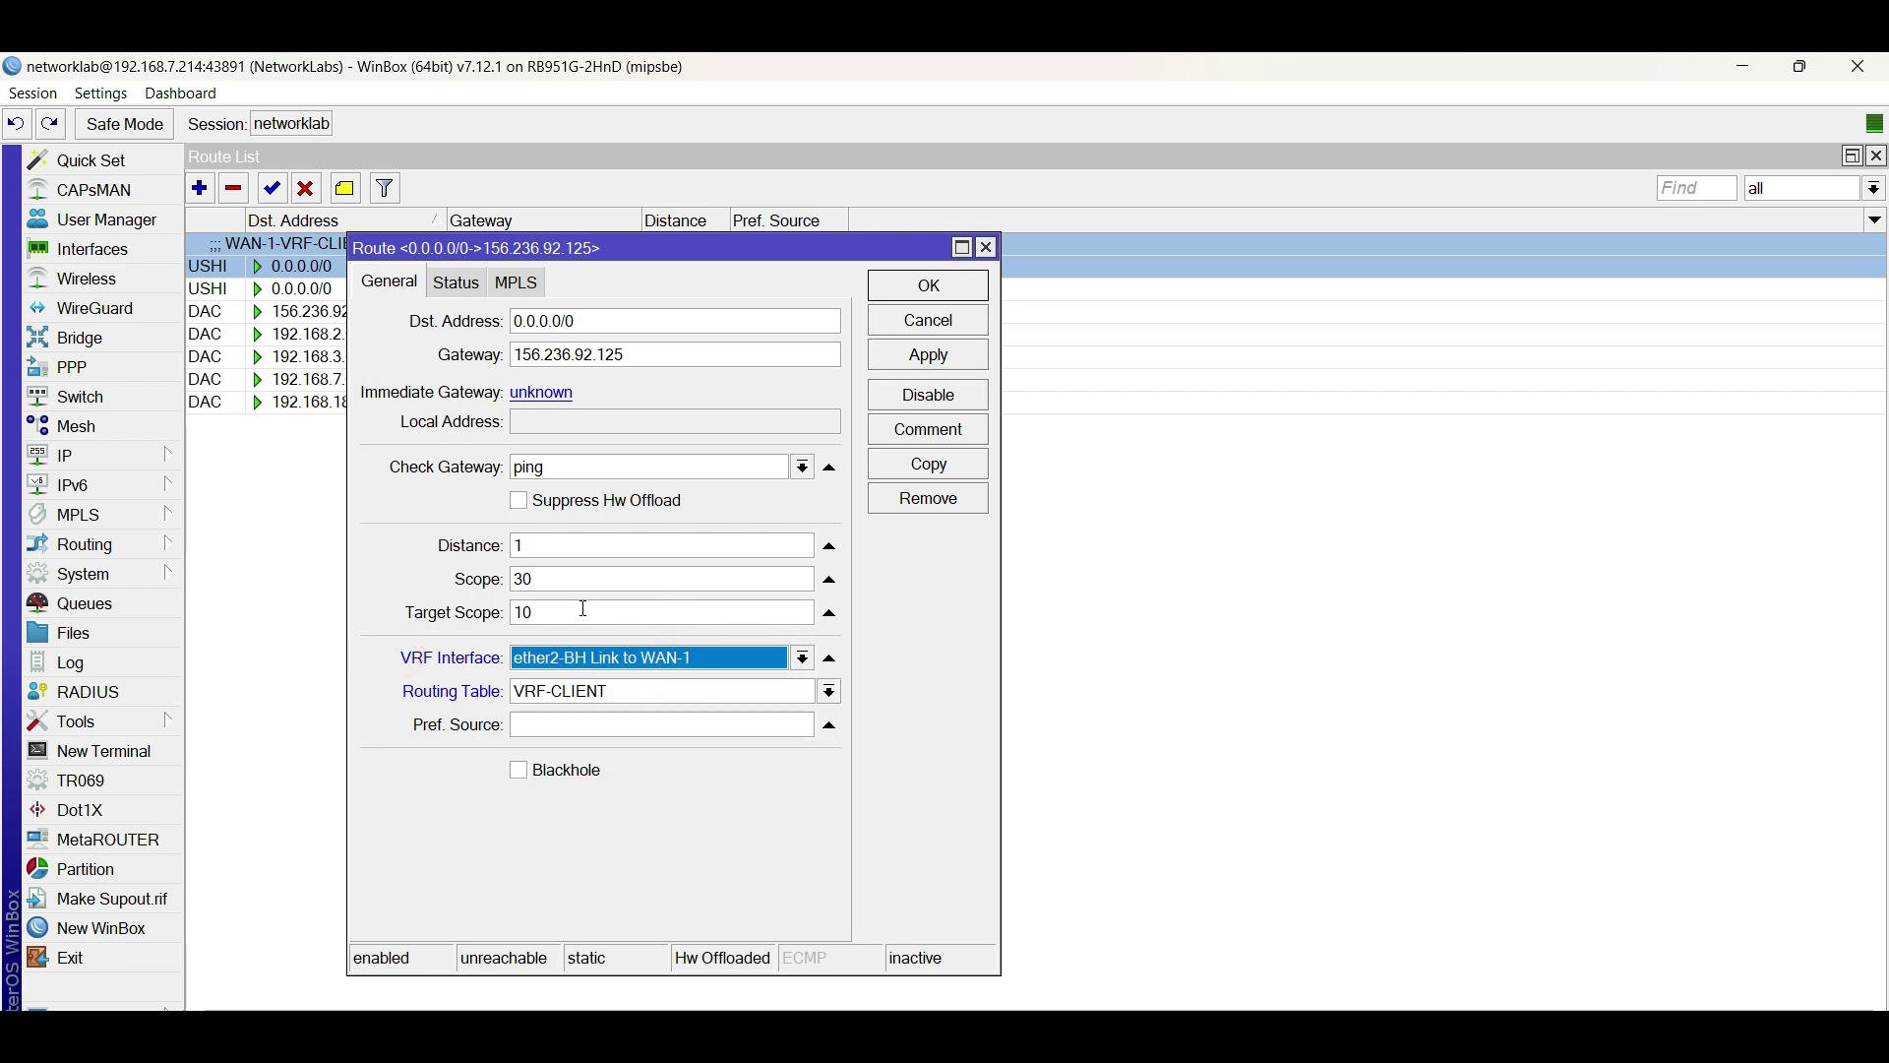
left_click(928, 364)
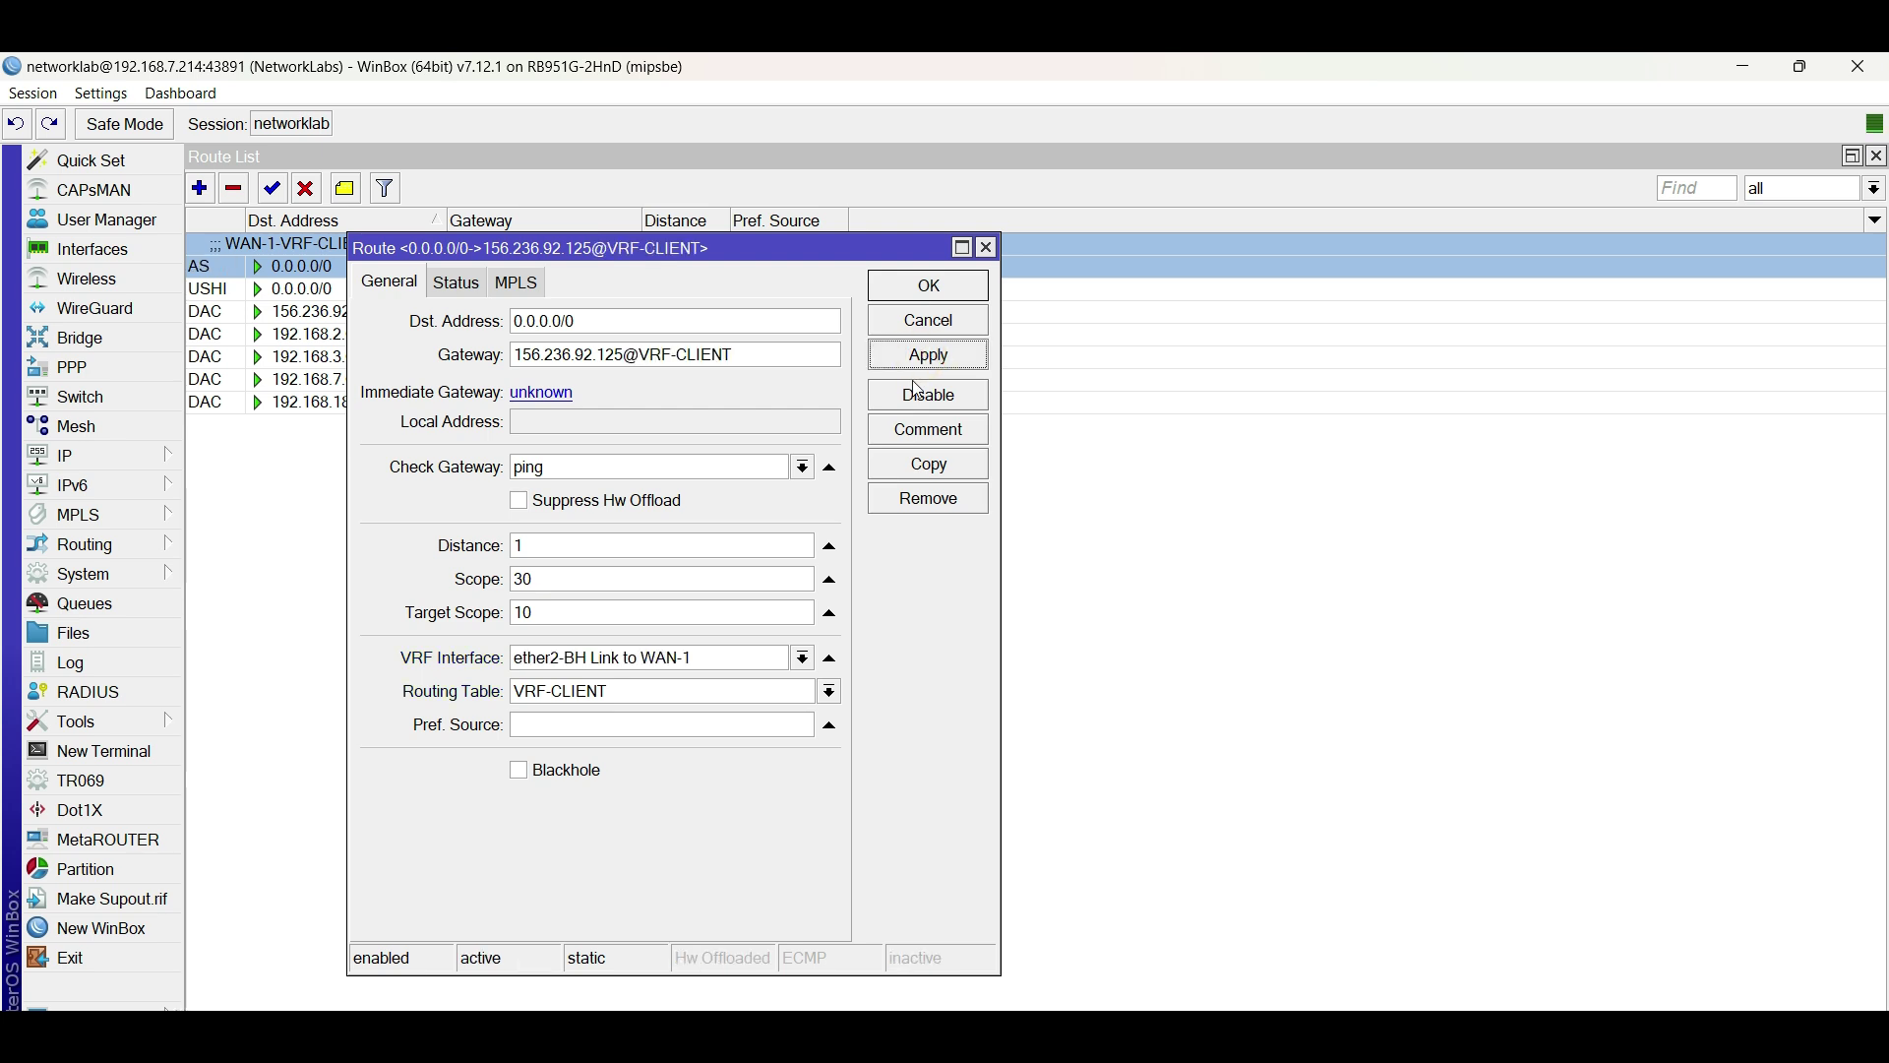
left_click(923, 287)
Move the 192.168.18.1 default route to VRF-SERVER on ether3-BH Link to WAN-2, commented WAN-2-VRF-SERVER.
double_click(639, 219)
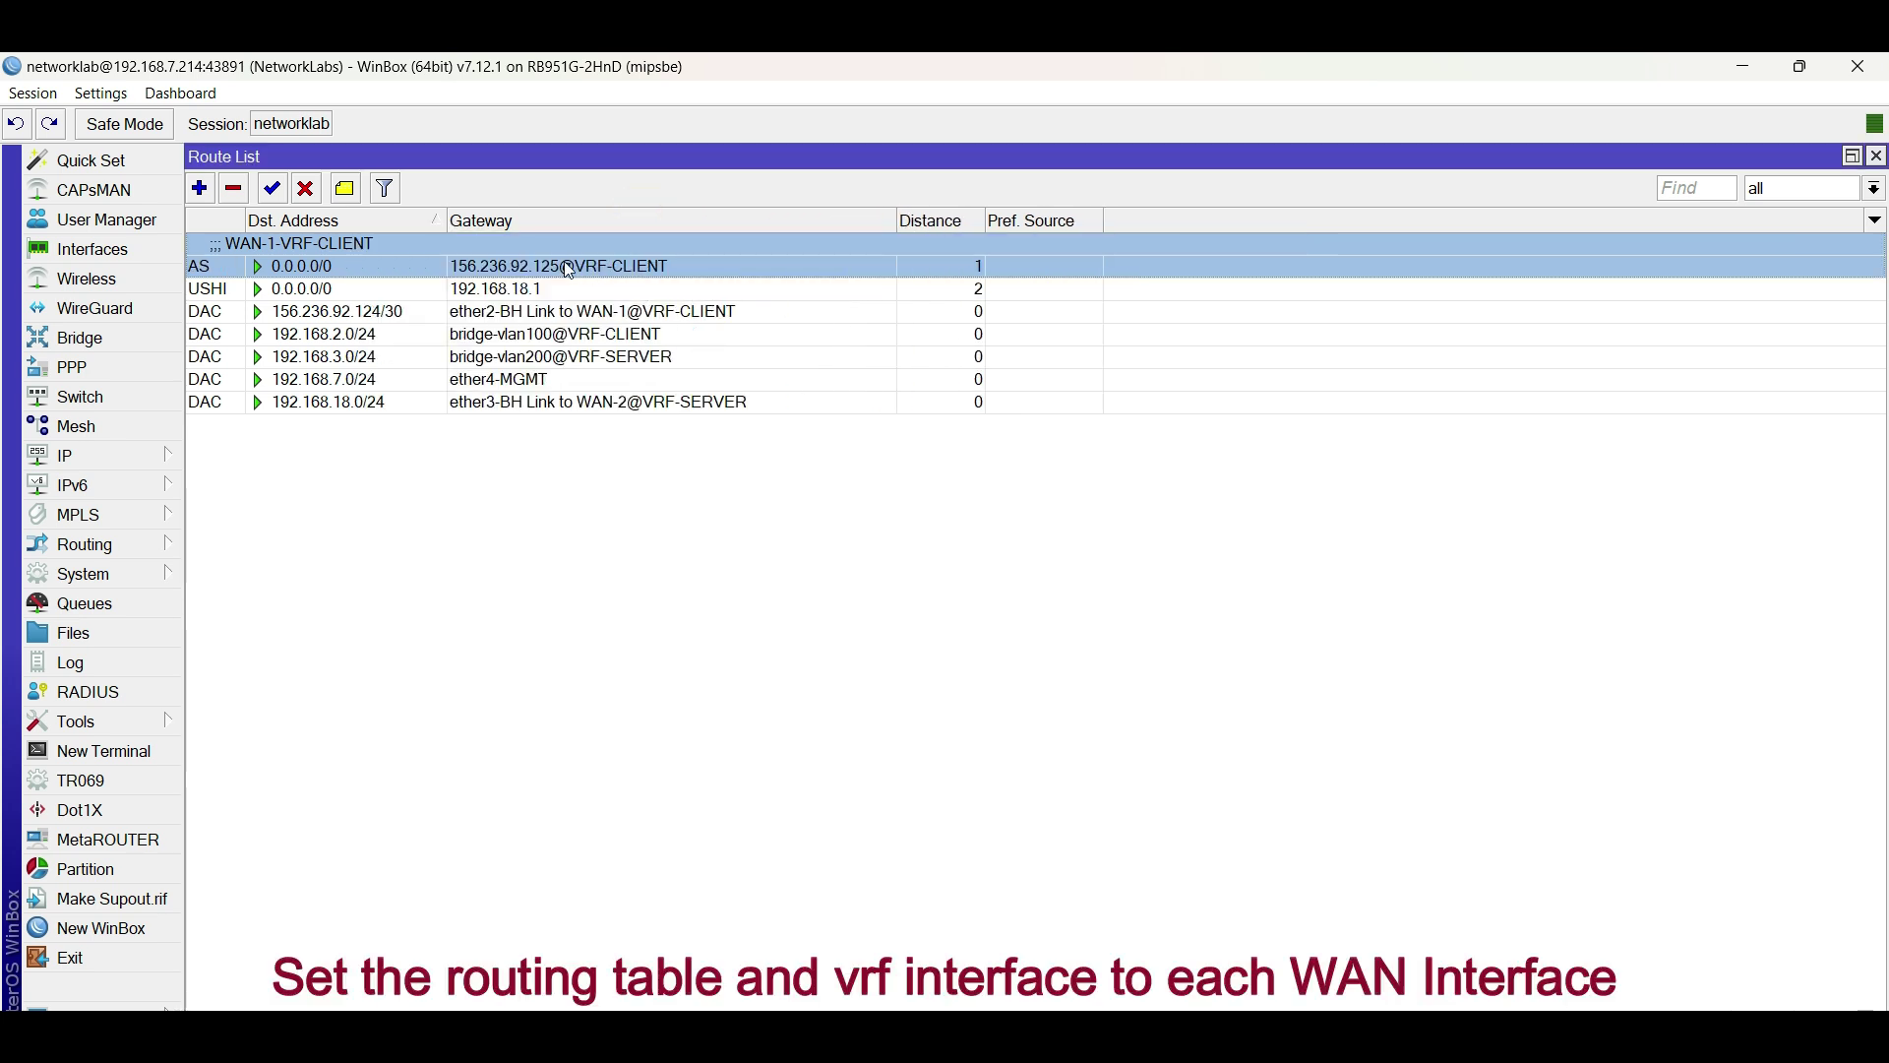
left_click(495, 292)
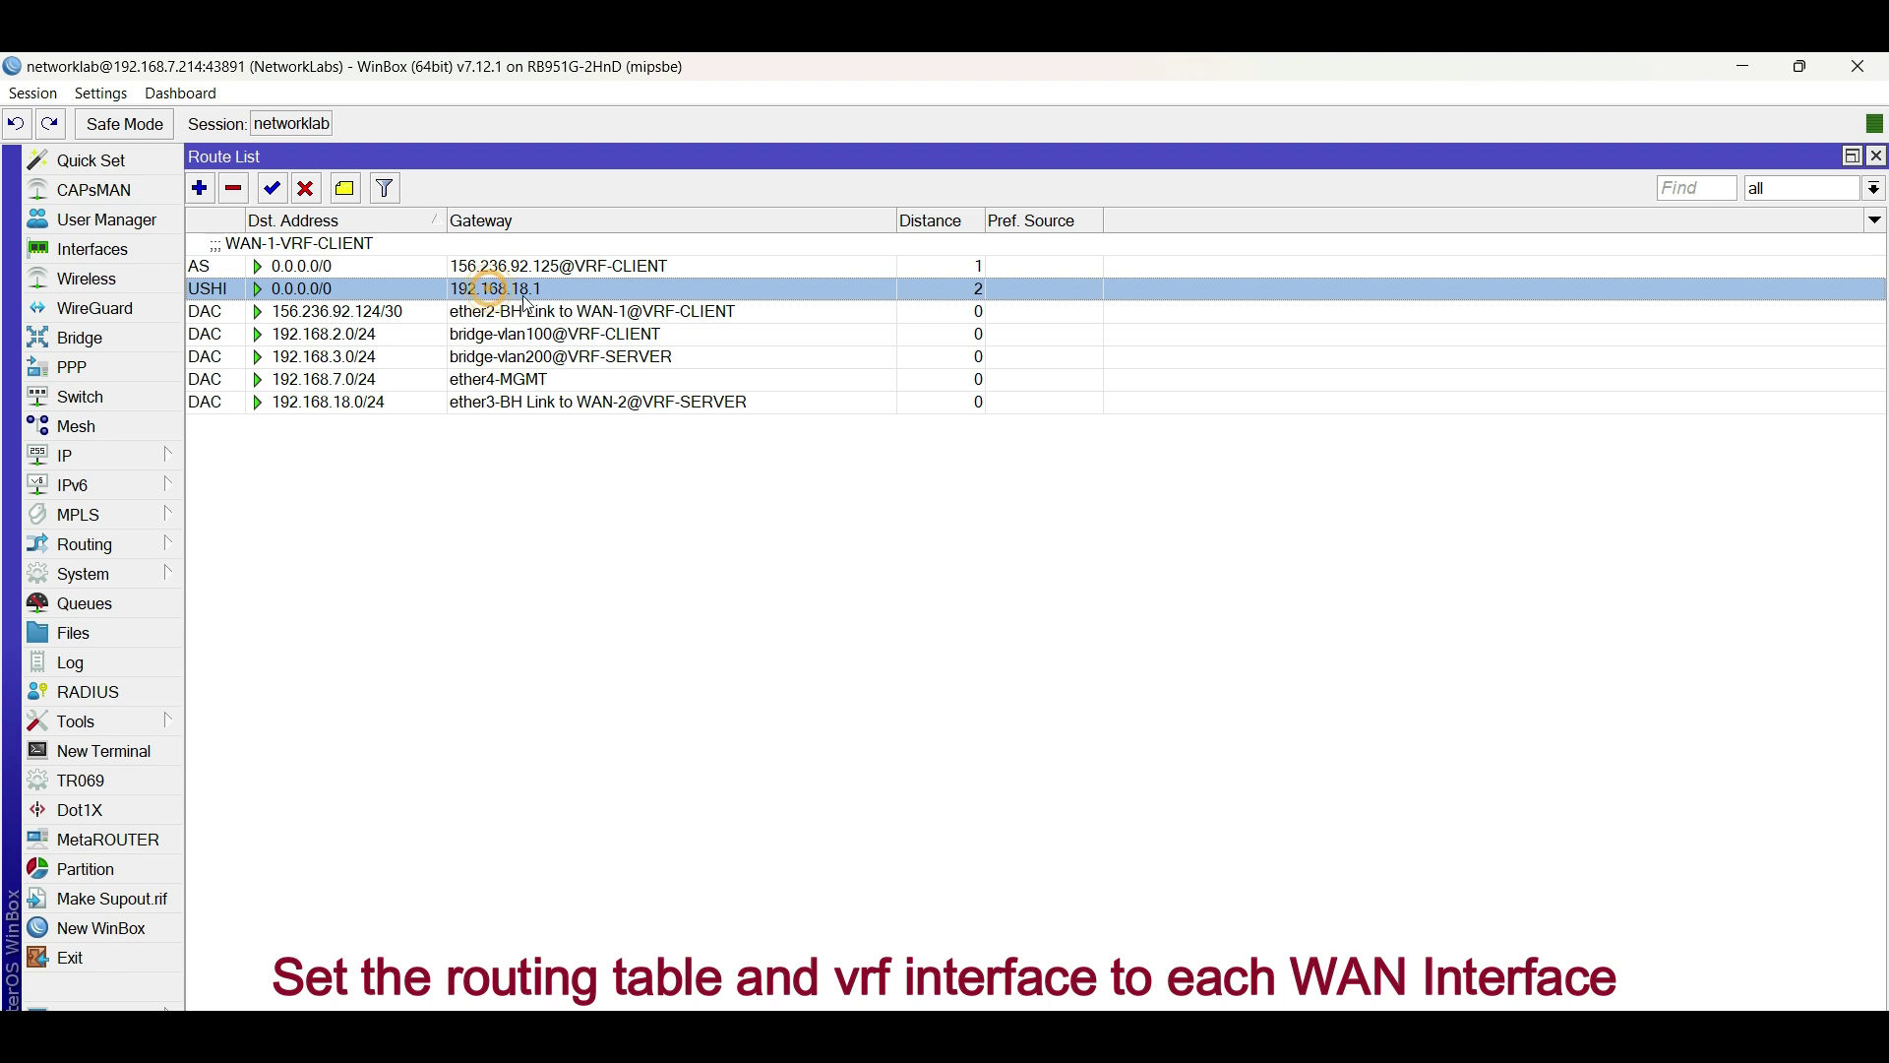
double_click(529, 295)
left_click(633, 694)
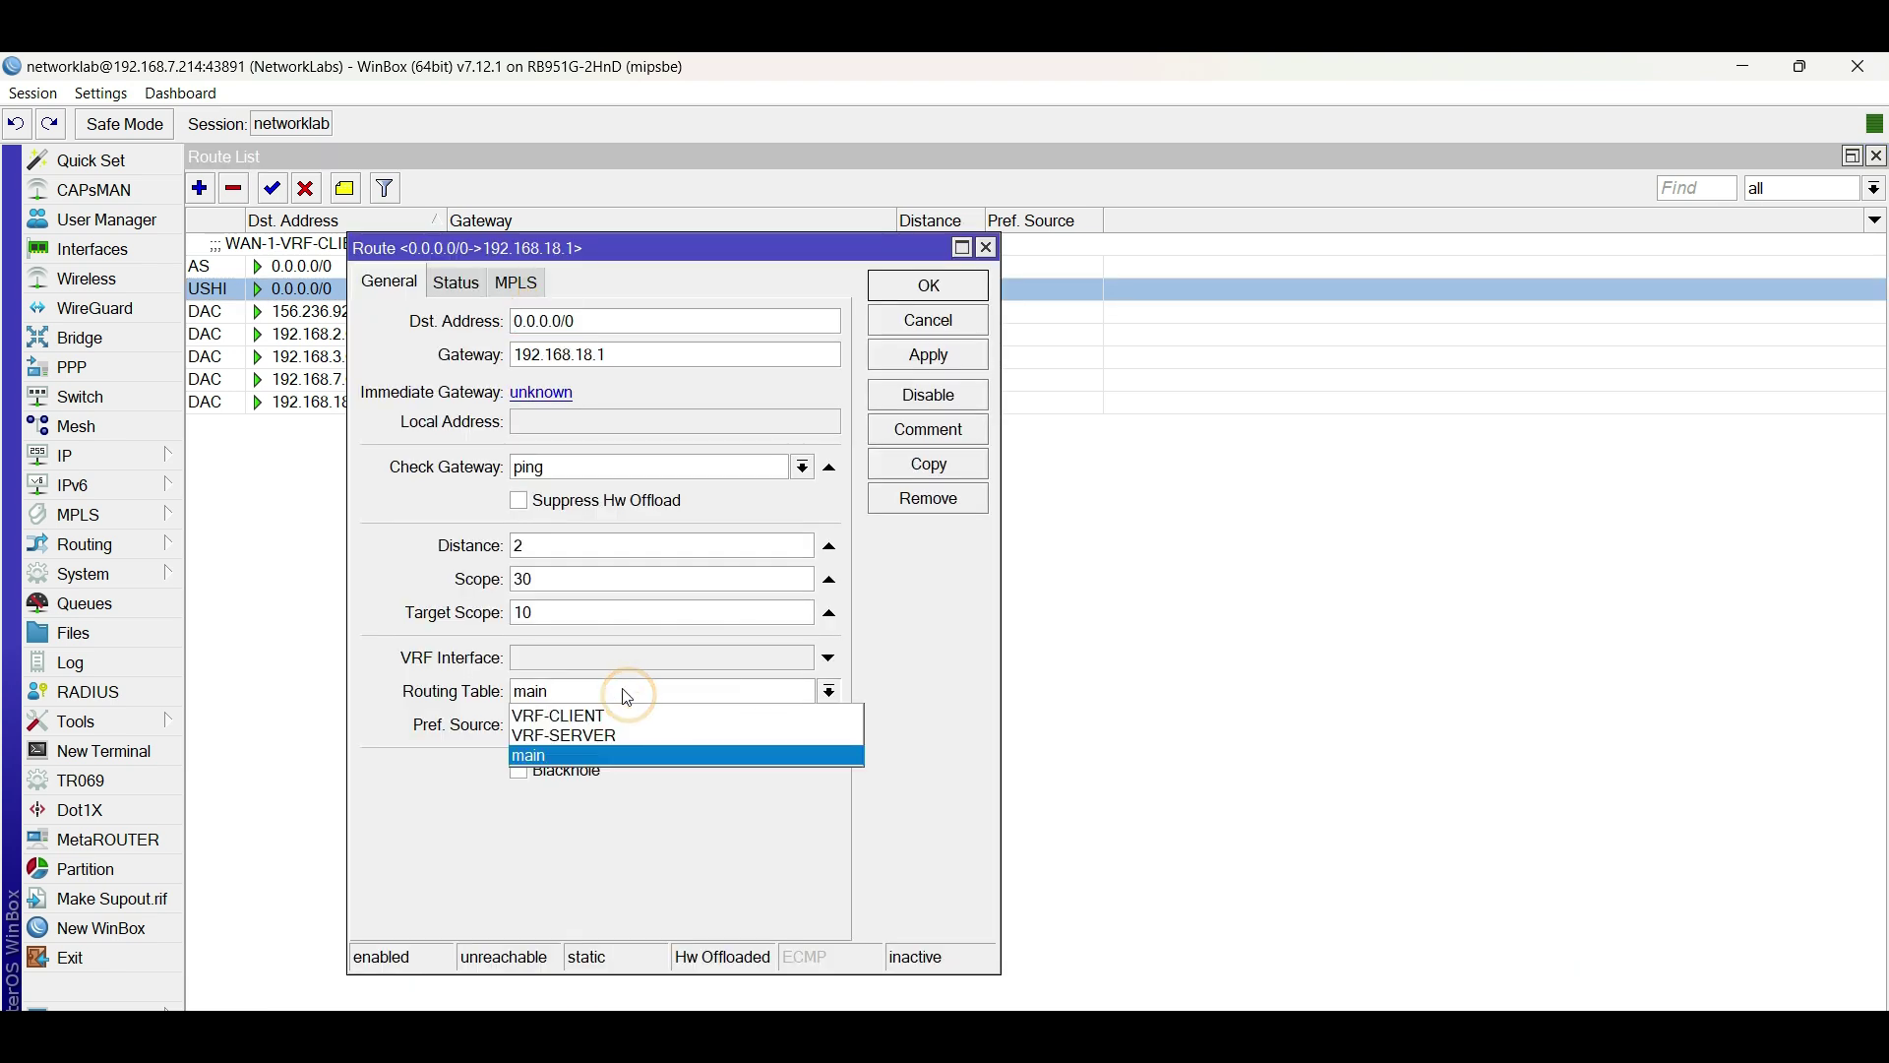
left_click(615, 738)
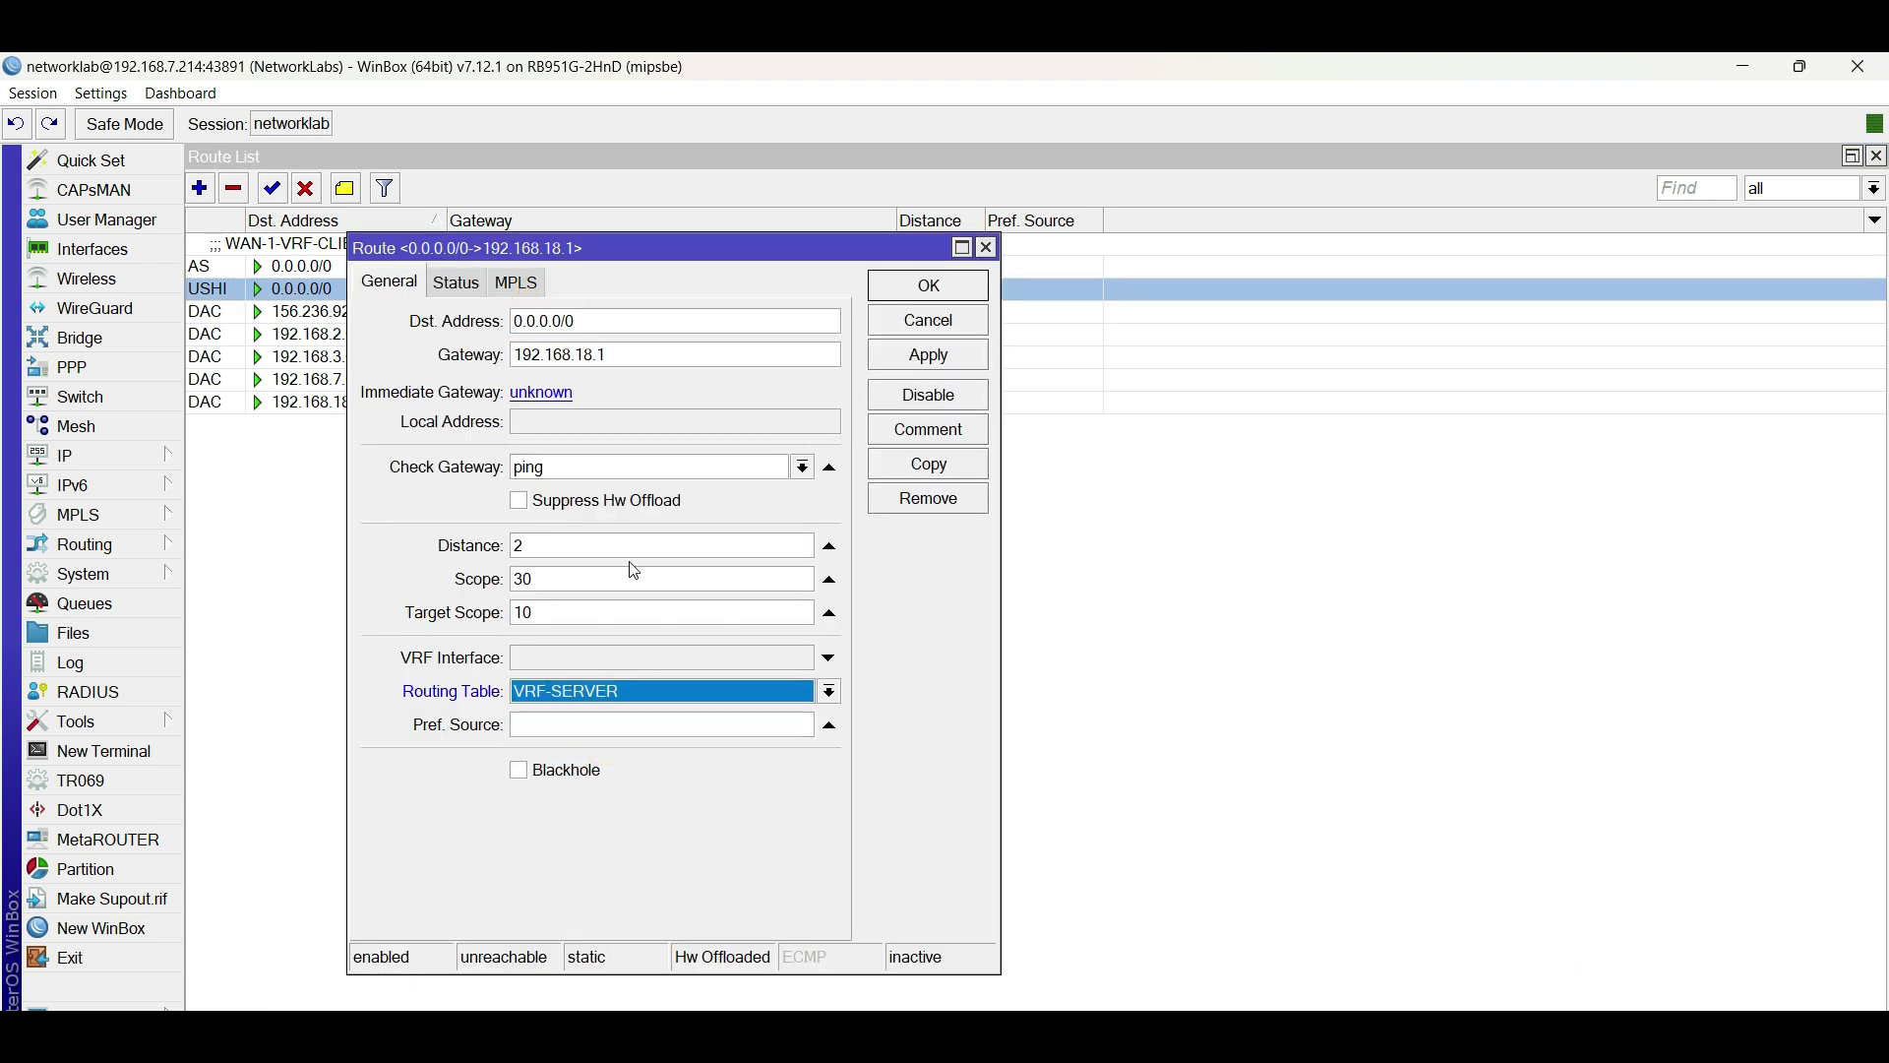
left_click(574, 658)
left_click(753, 653)
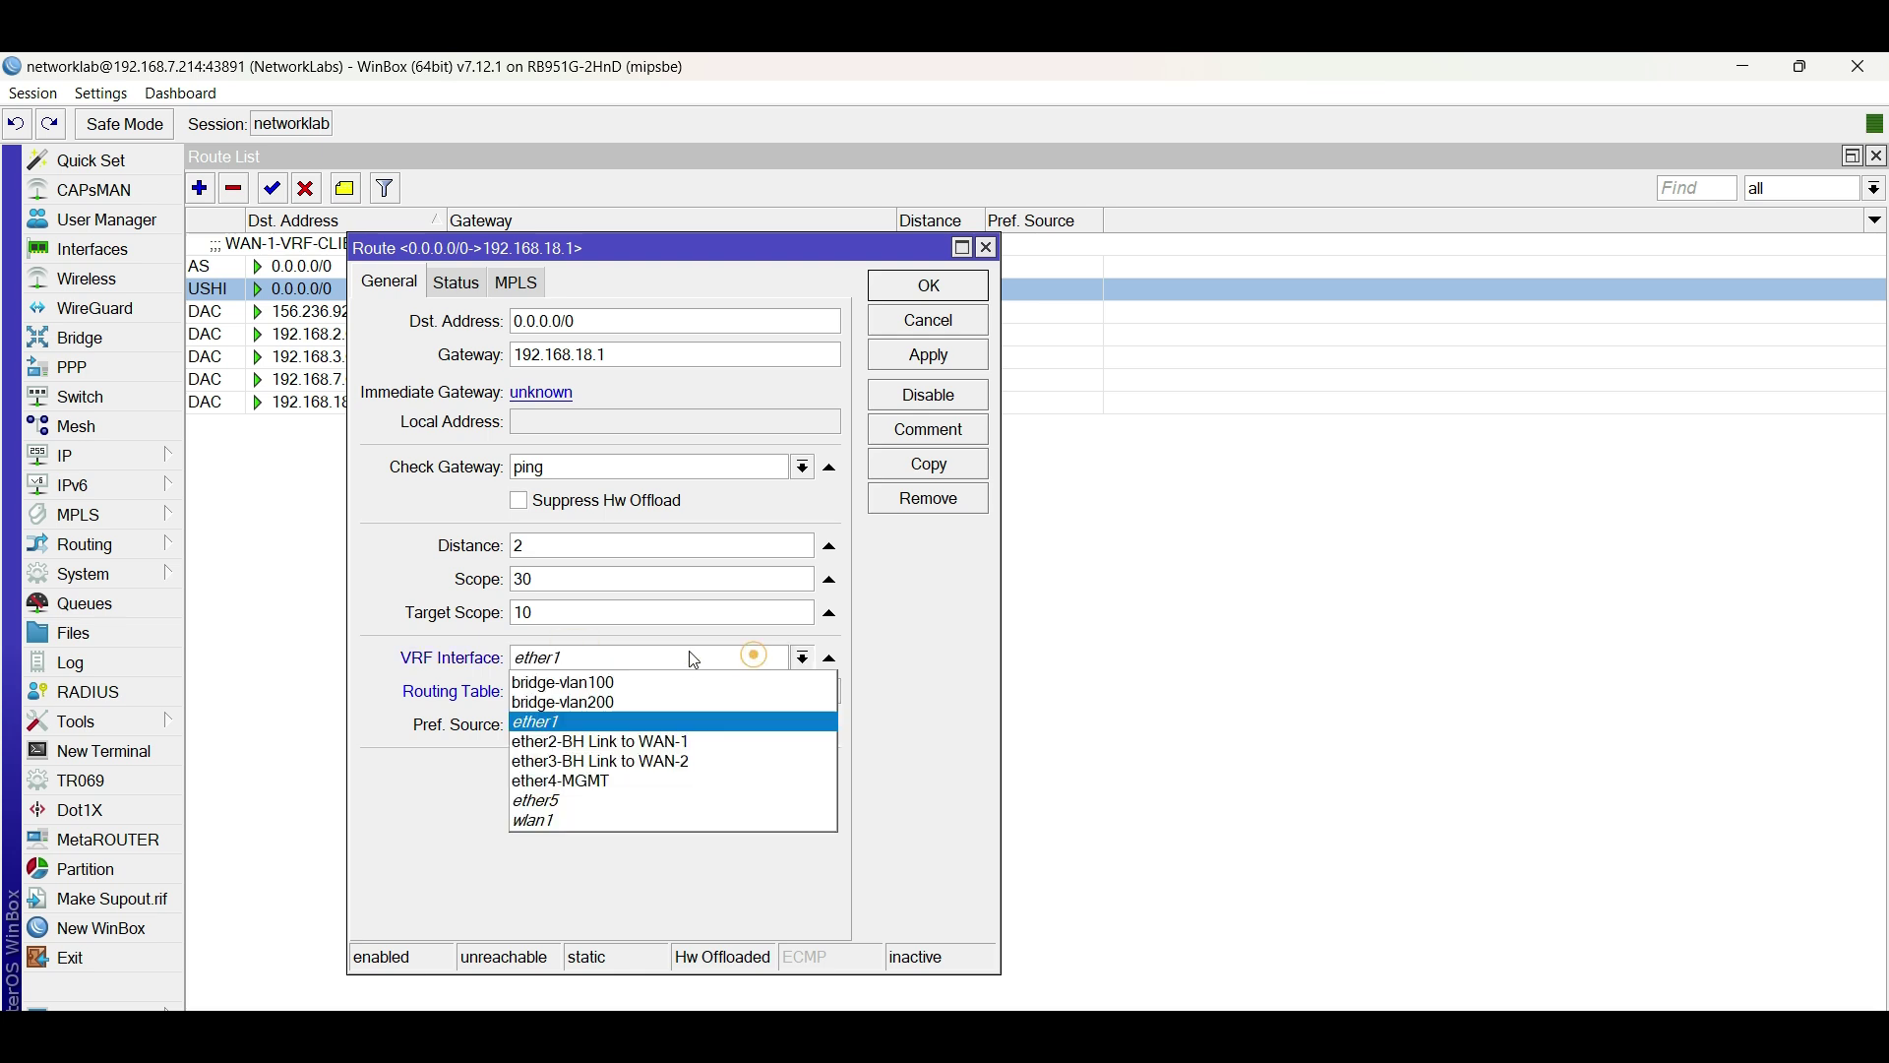
left_click(686, 759)
left_click(915, 430)
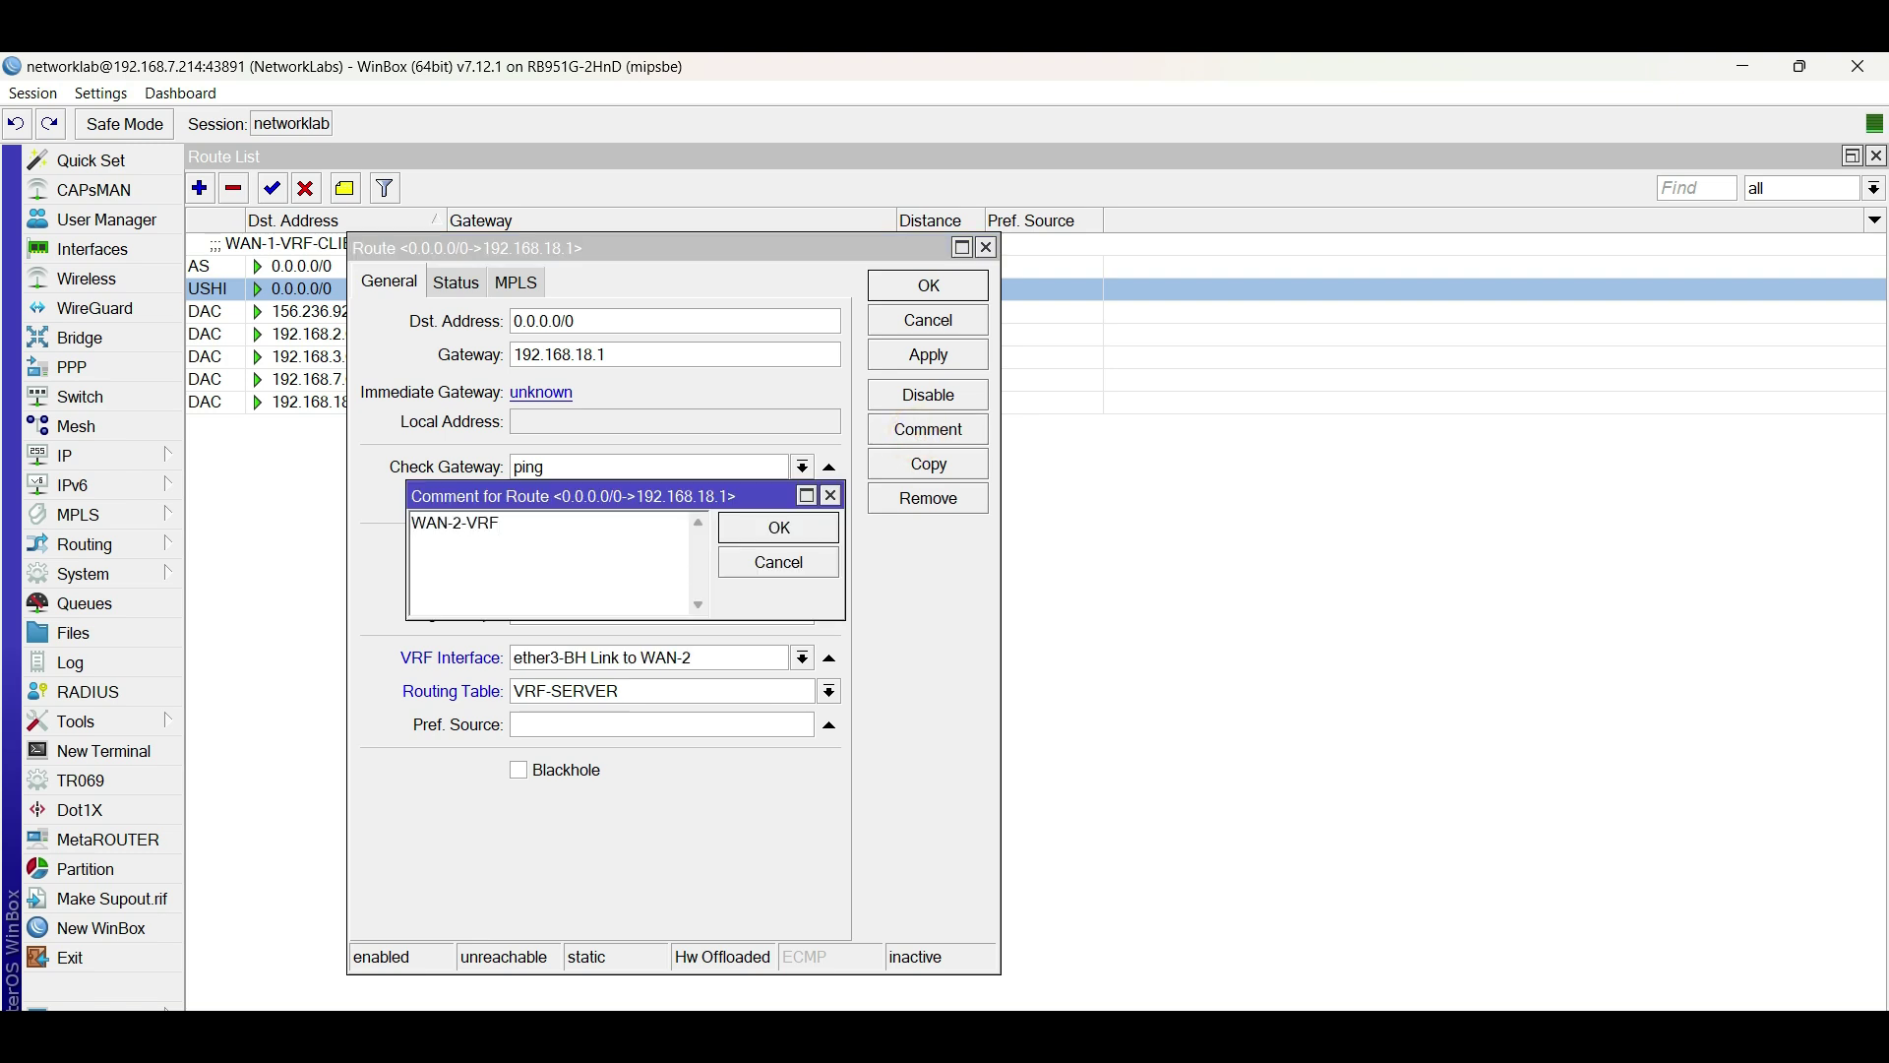
left_click(814, 527)
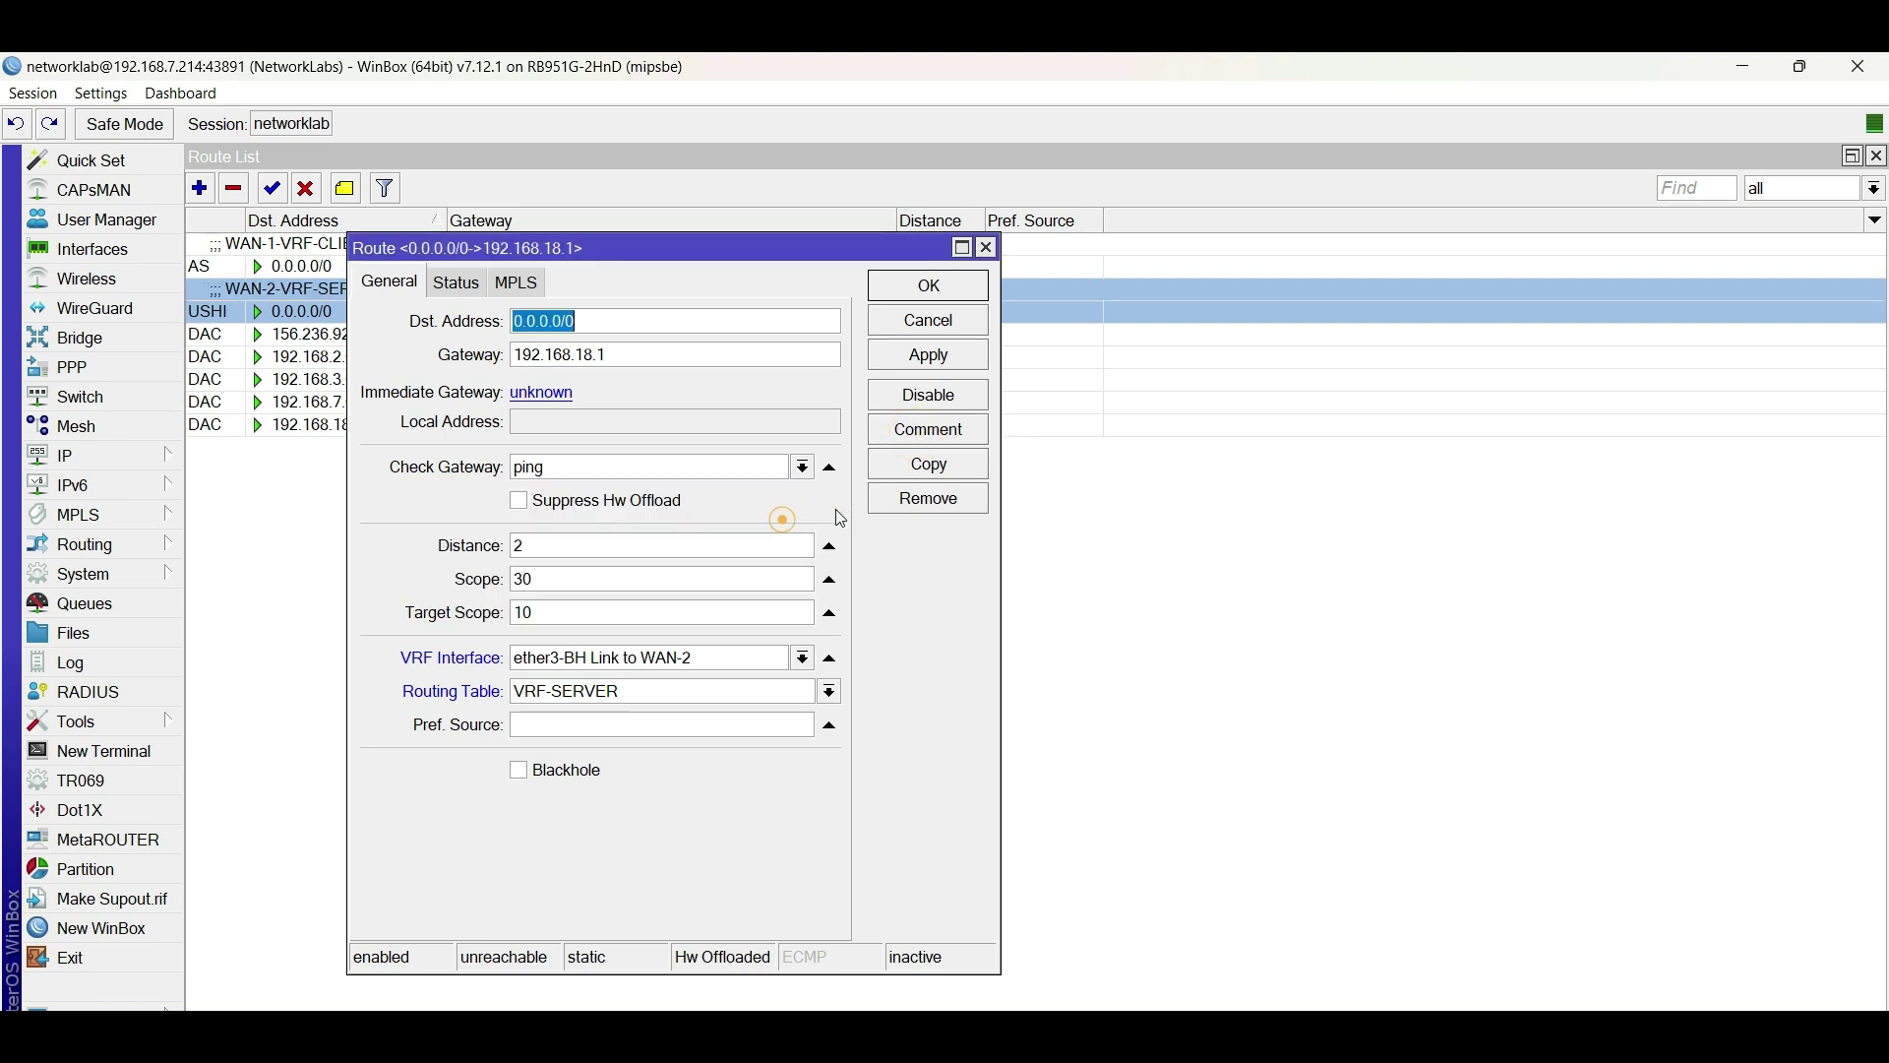
left_click(929, 285)
On the network diagram, point out the 192.168.2.1/24 gateway, VRF-CLIENT and VRF-SERVER labels.
key("alt+Tab")
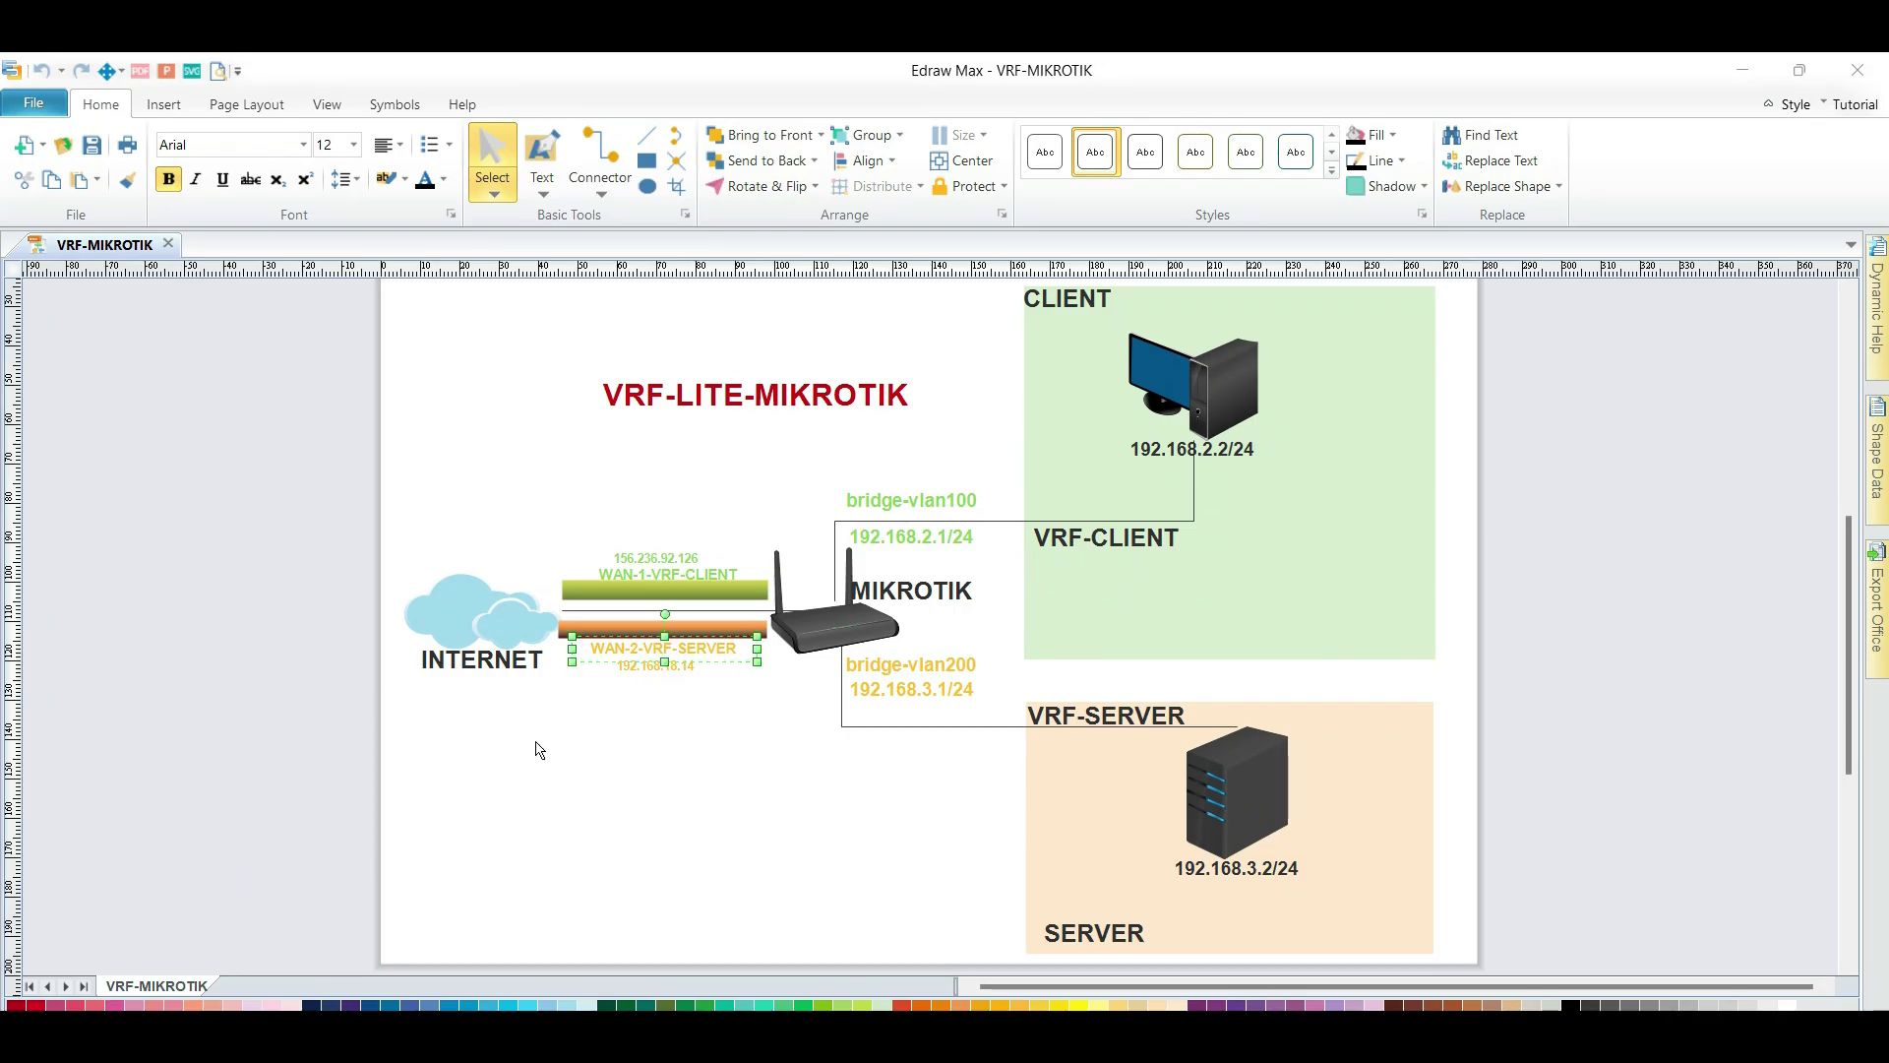
left_click(940, 538)
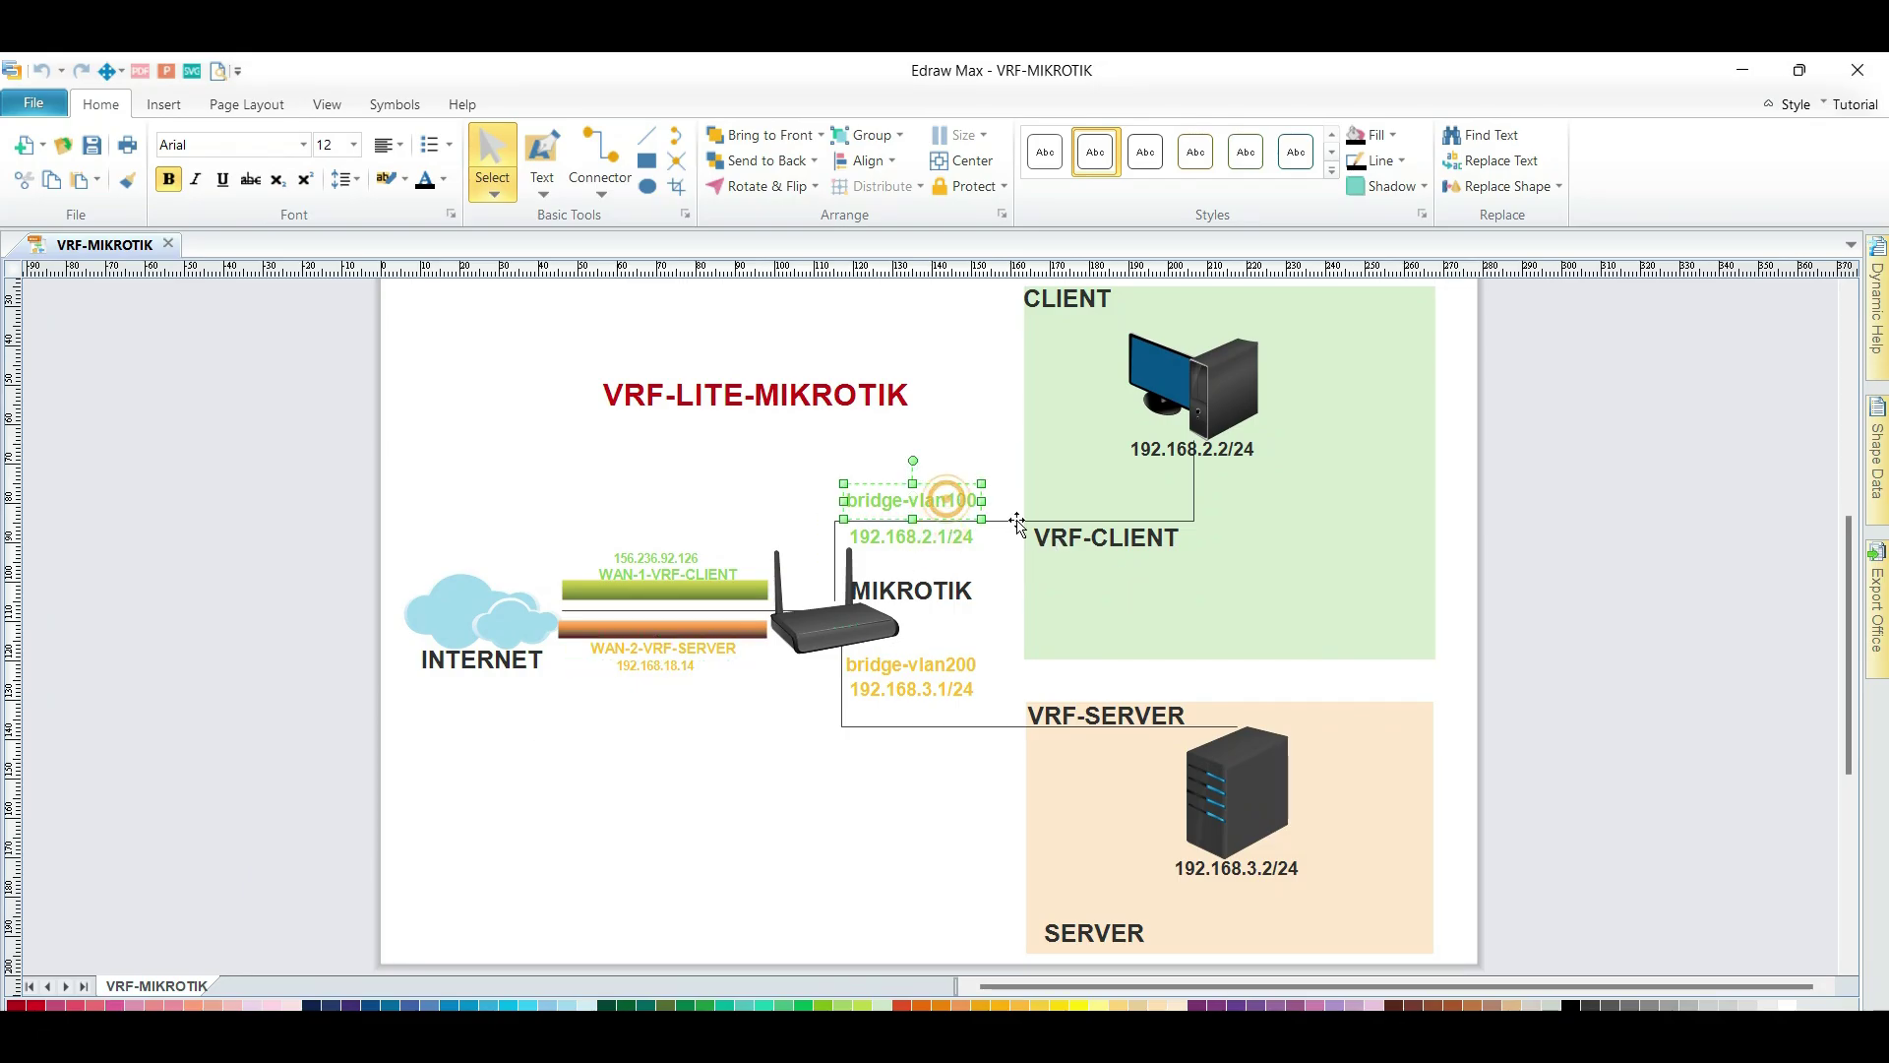
left_click(1132, 541)
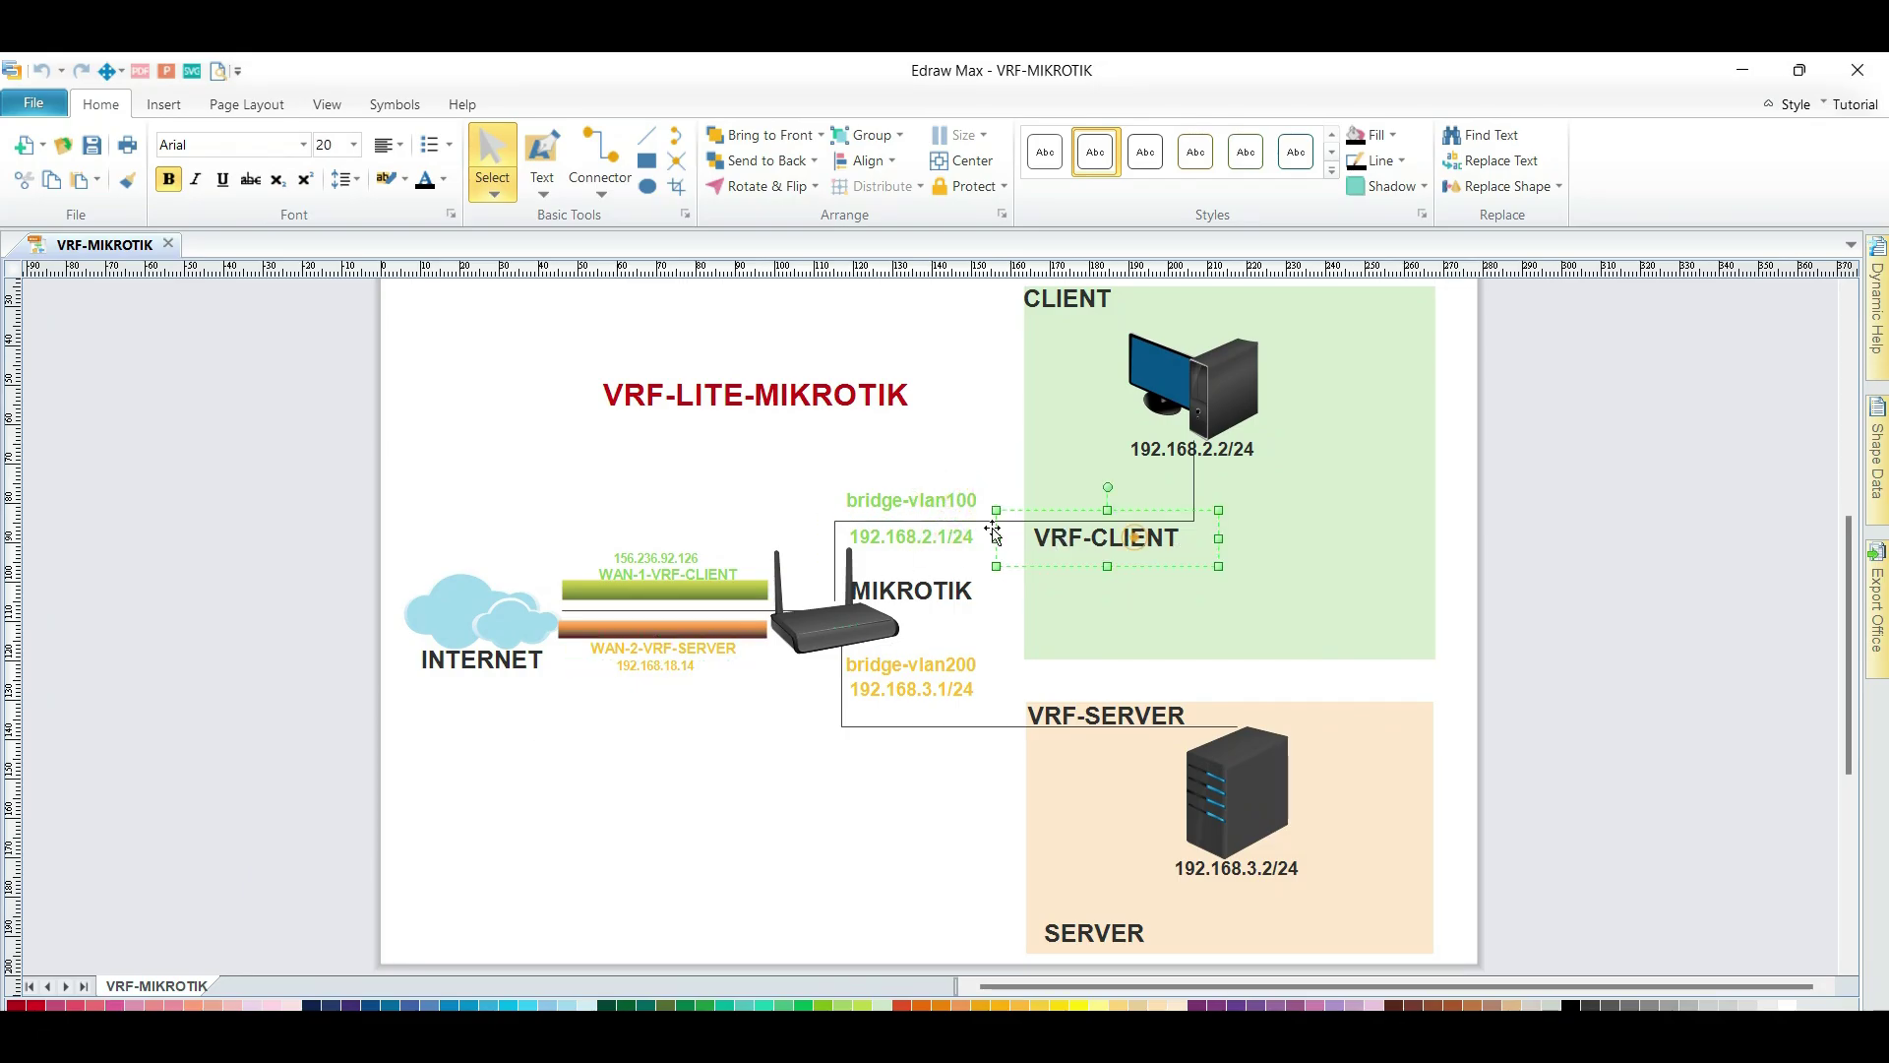
left_click(1071, 712)
Start a new firewall mangle rule with a VRF-CLIENT comment and action mark routing to VRF-CLIENT.
key("alt+Tab")
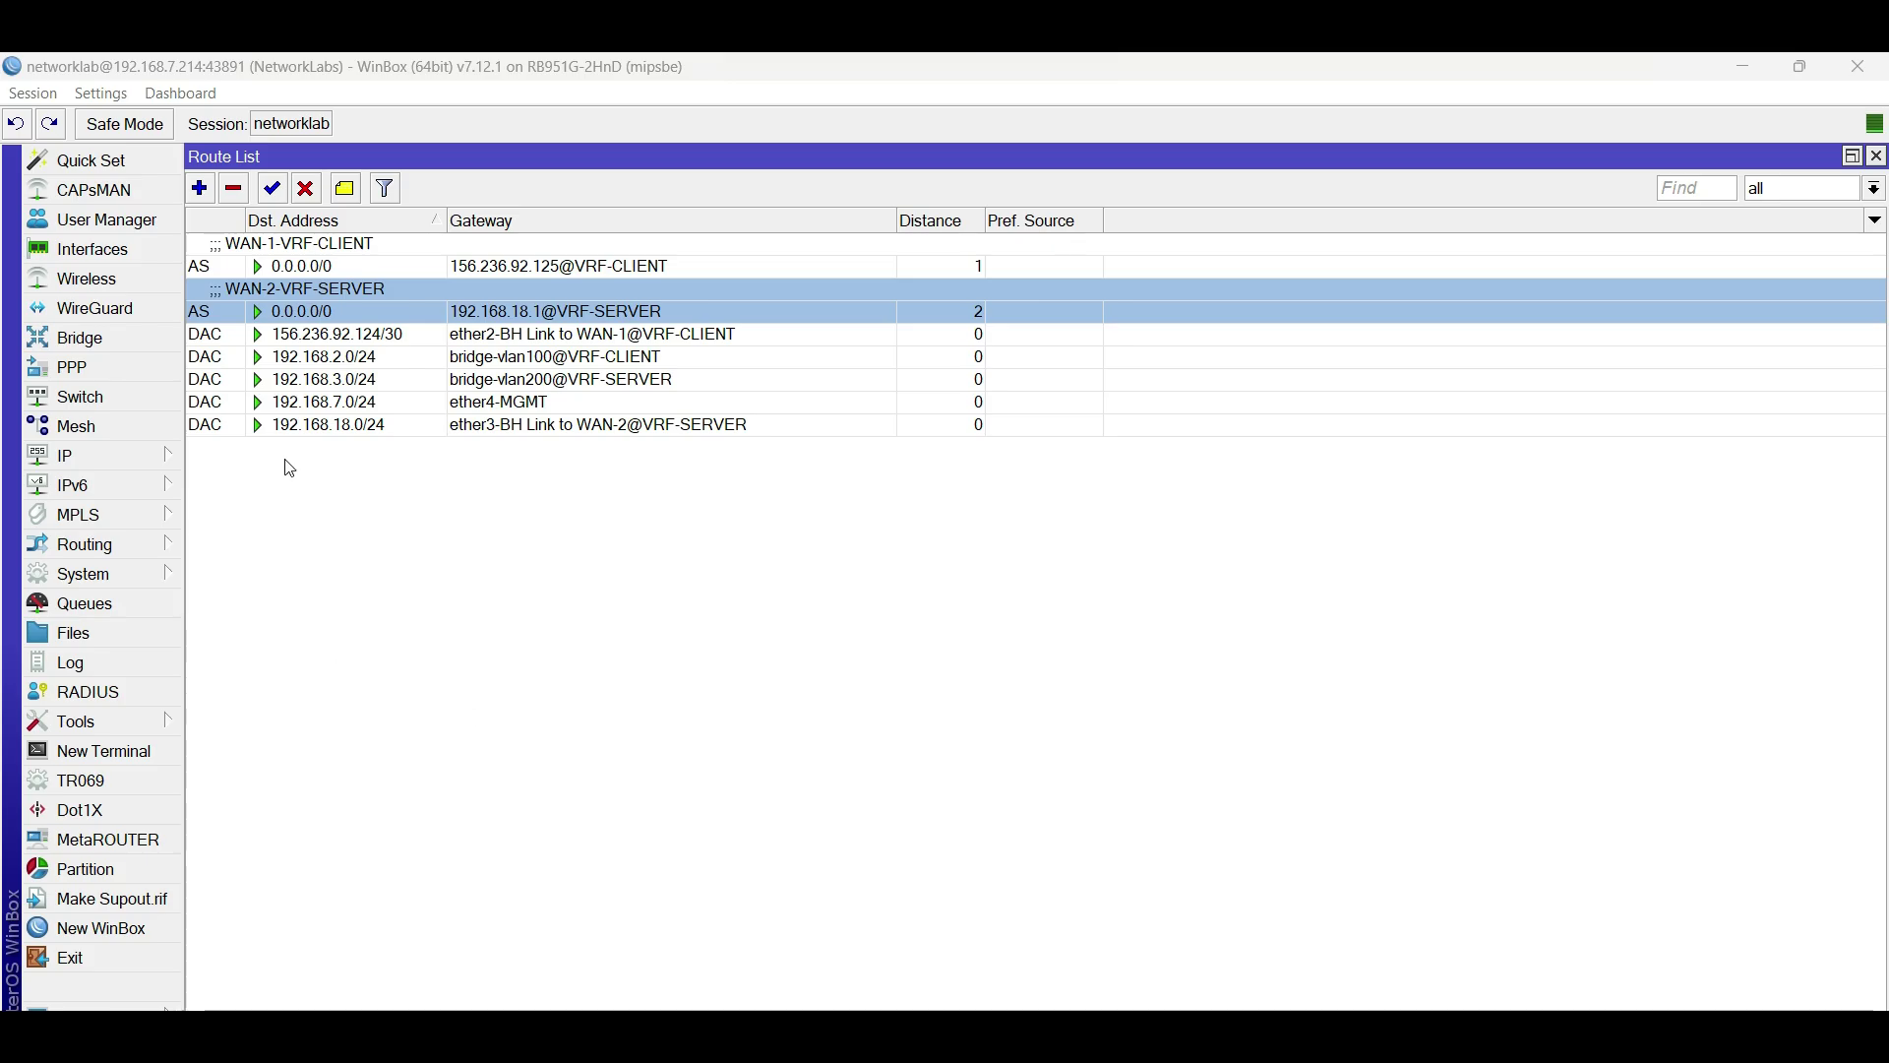
left_click(114, 456)
left_click(233, 505)
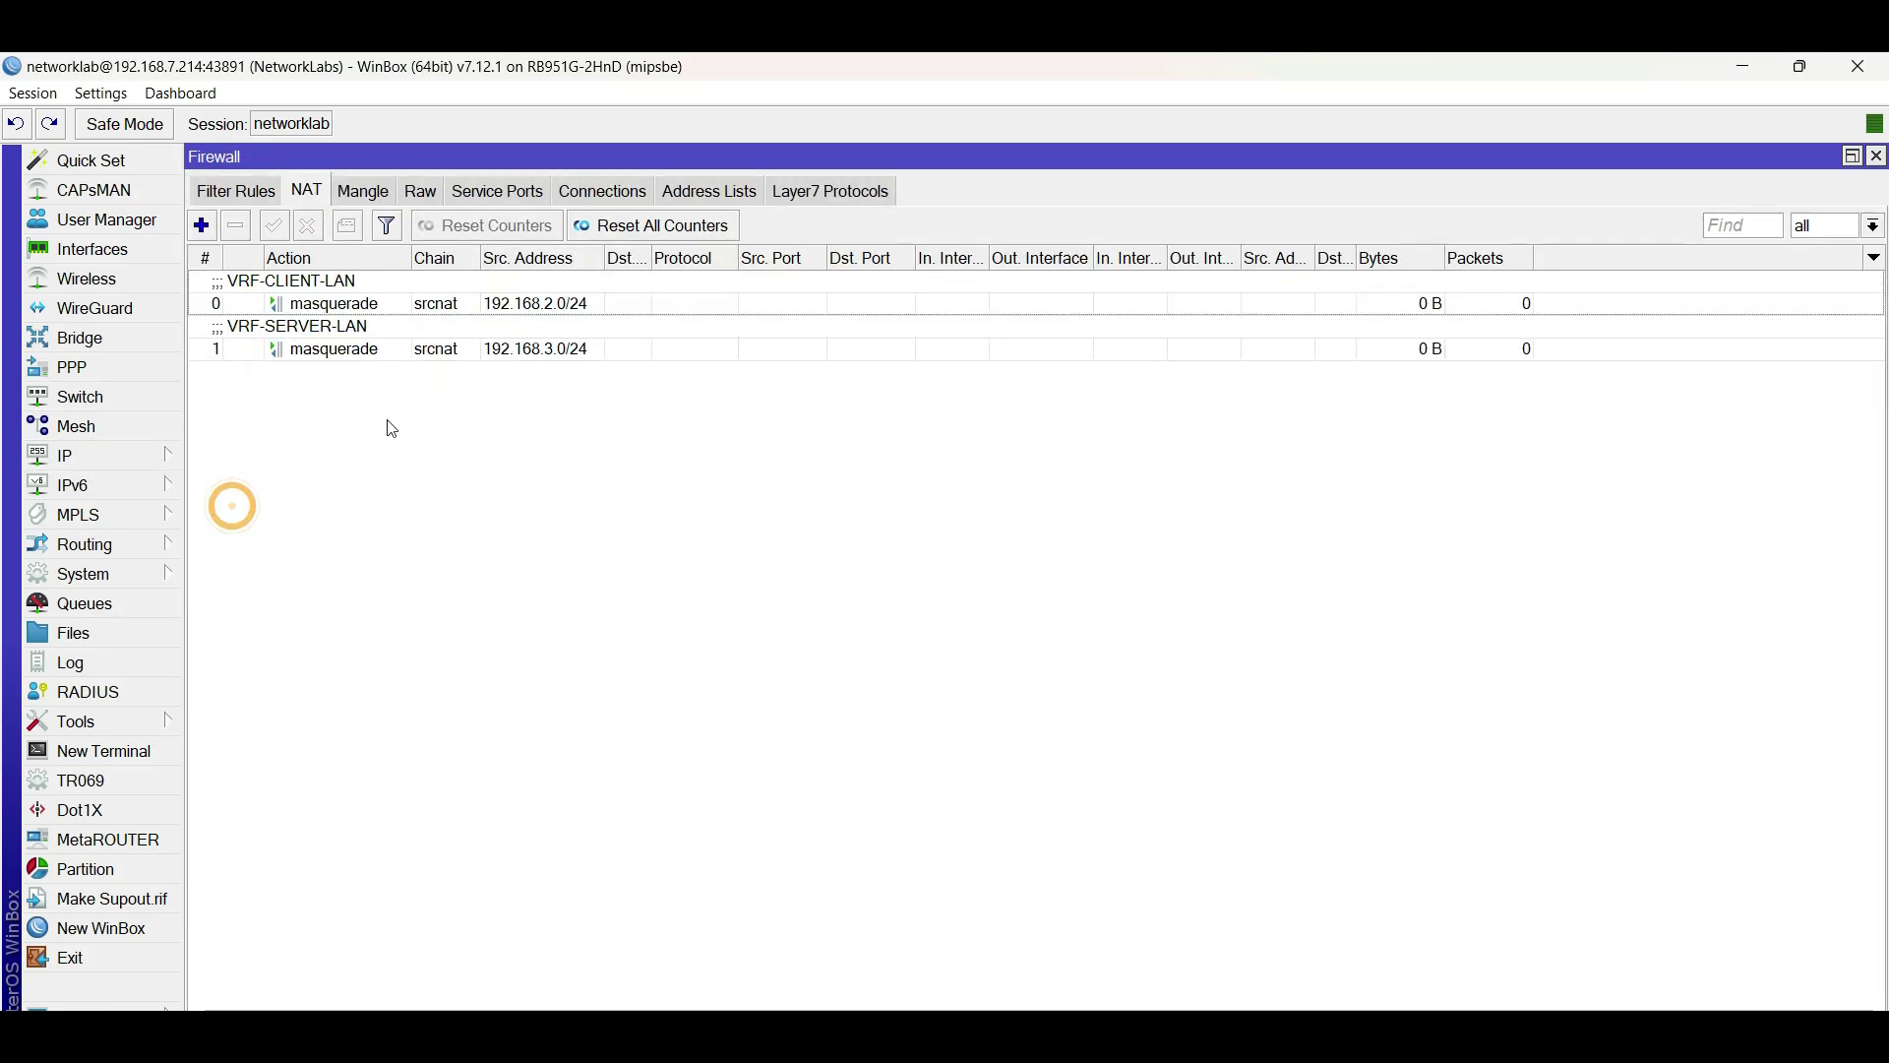
left_click(357, 193)
left_click(202, 226)
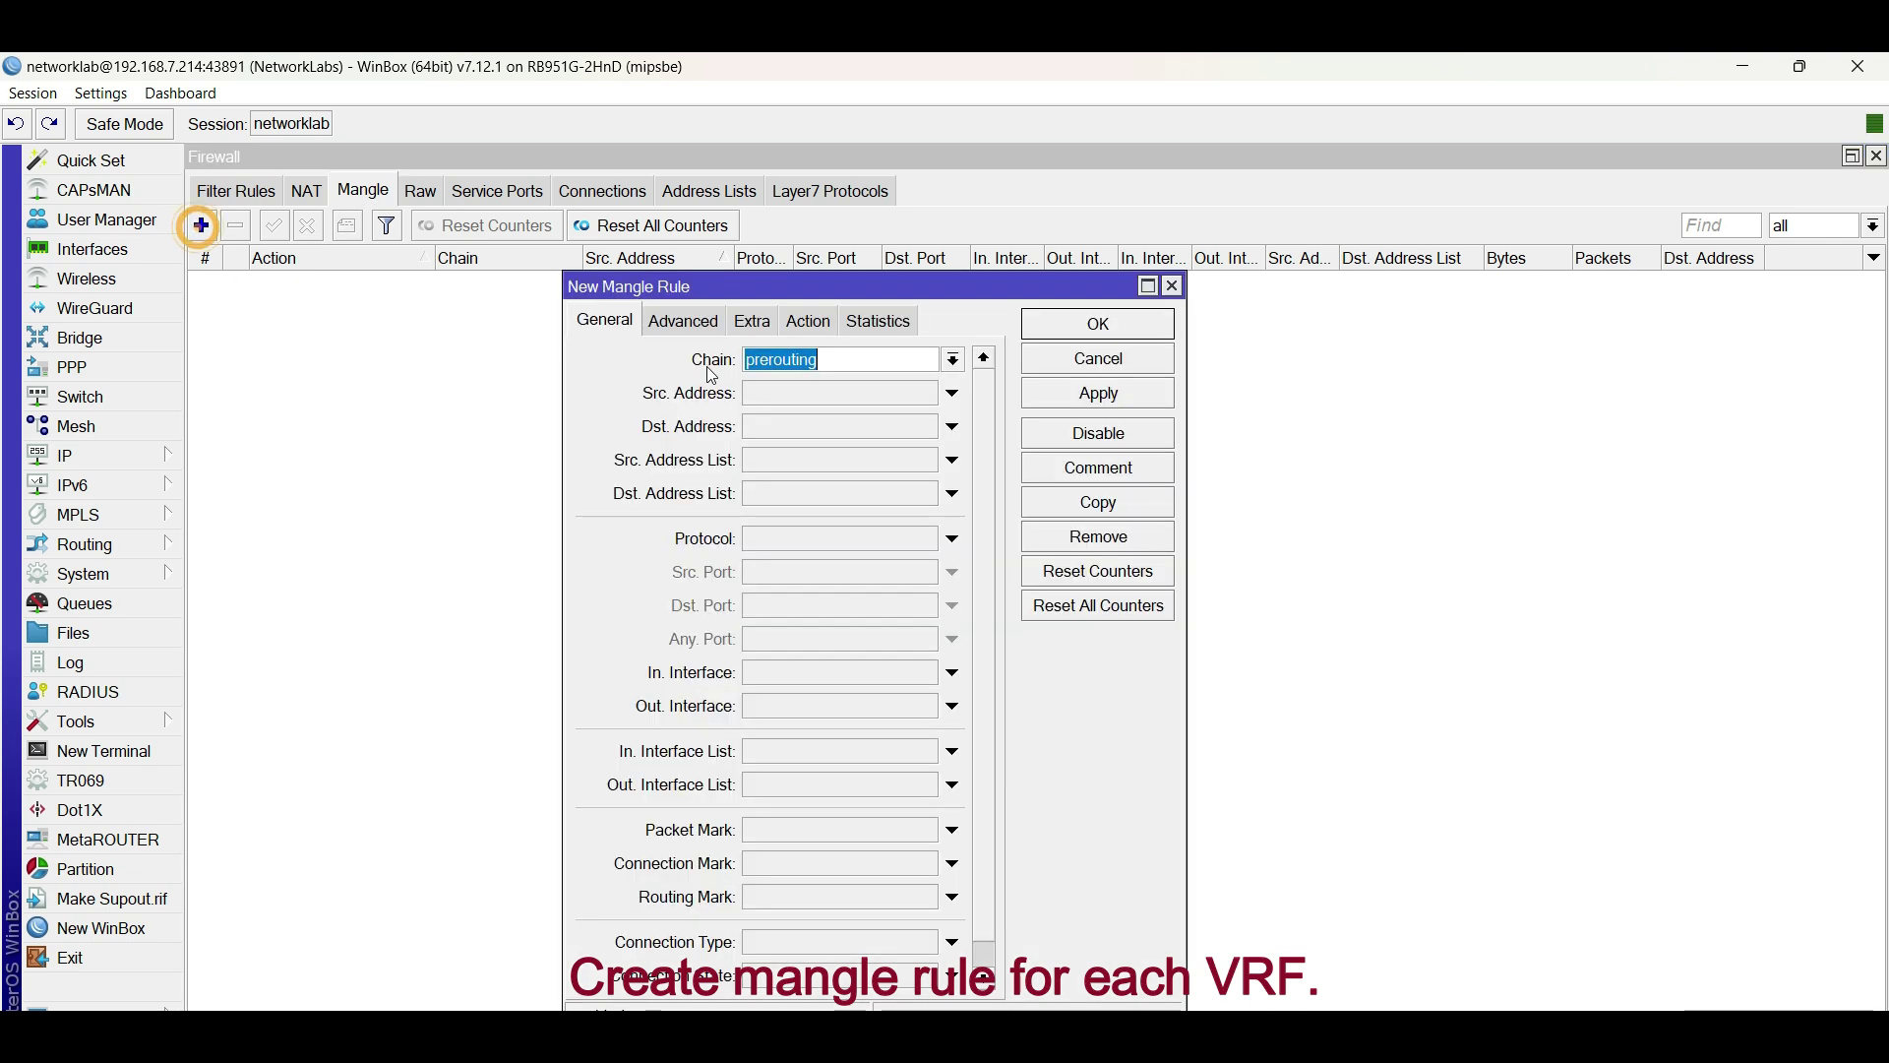
left_click(1099, 468)
type("W")
key("BackSpace")
type("LAN")
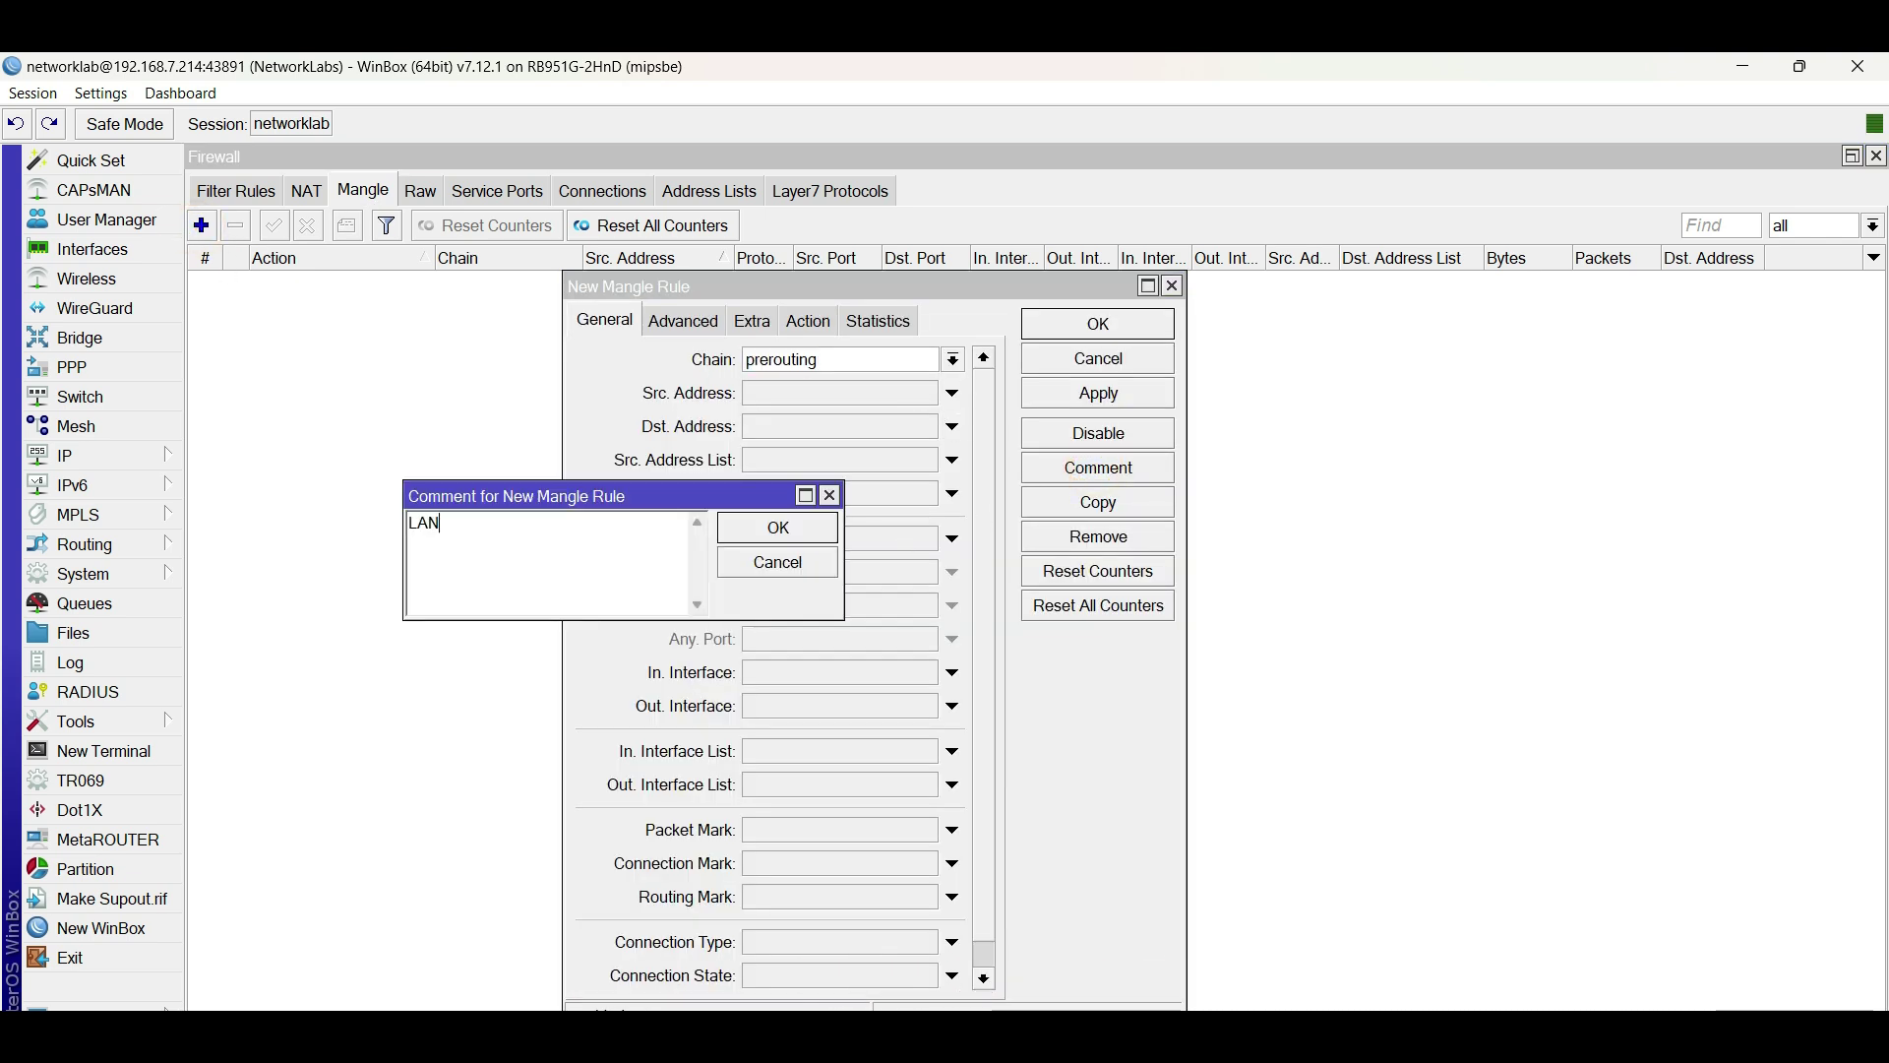
type("-CLIENT")
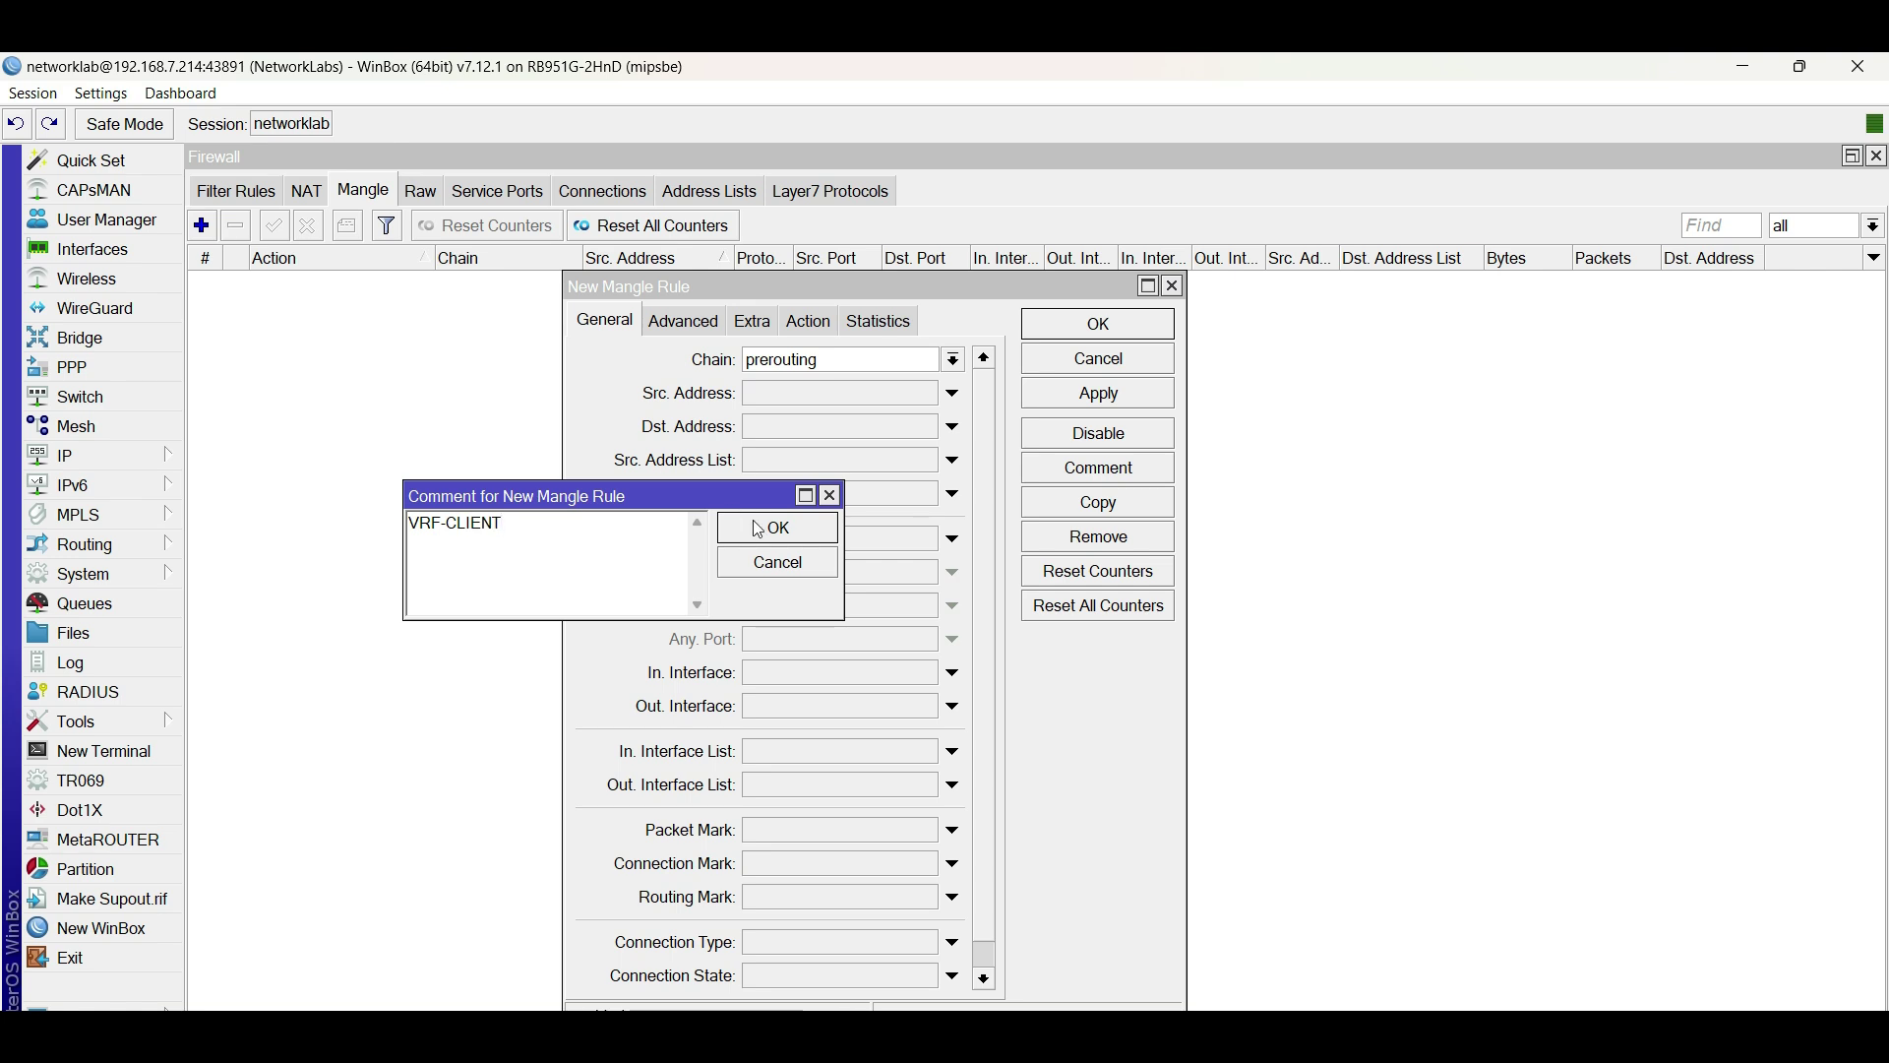
left_click(759, 528)
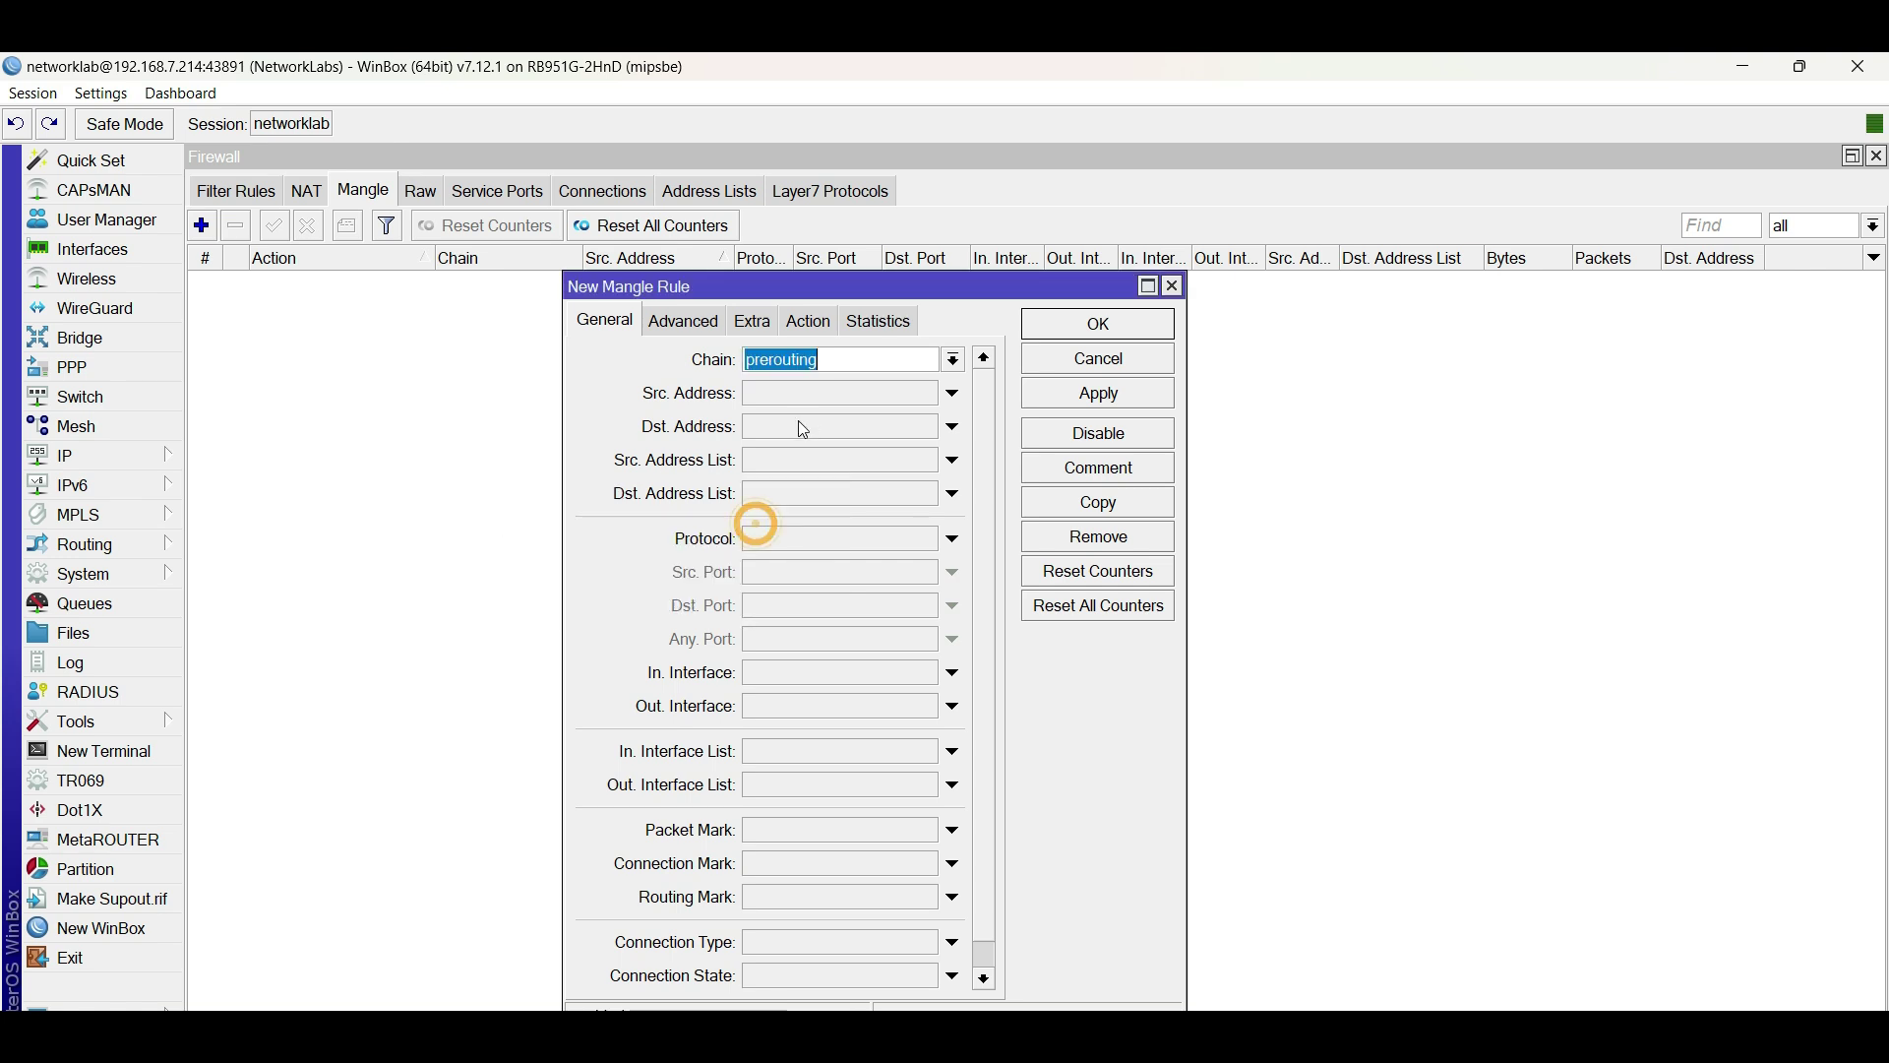
left_click(810, 323)
left_click(824, 356)
left_click(913, 618)
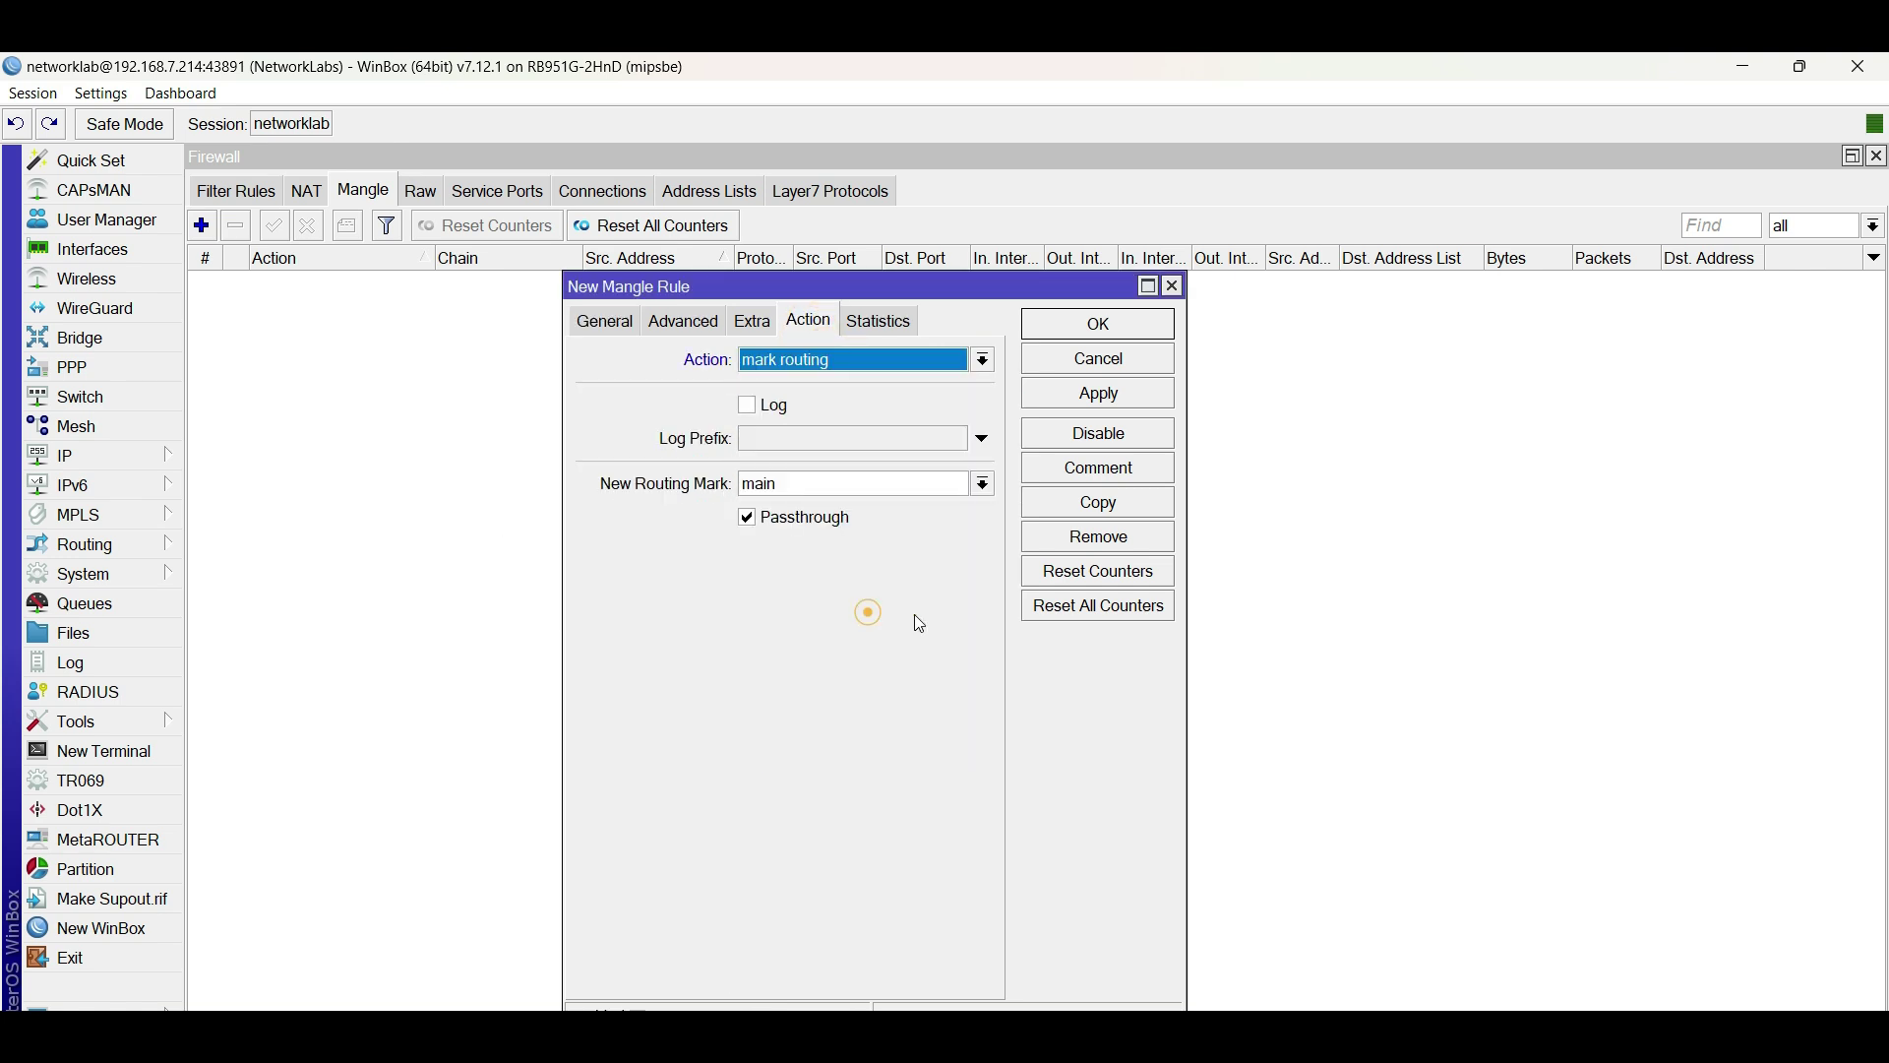
left_click(835, 481)
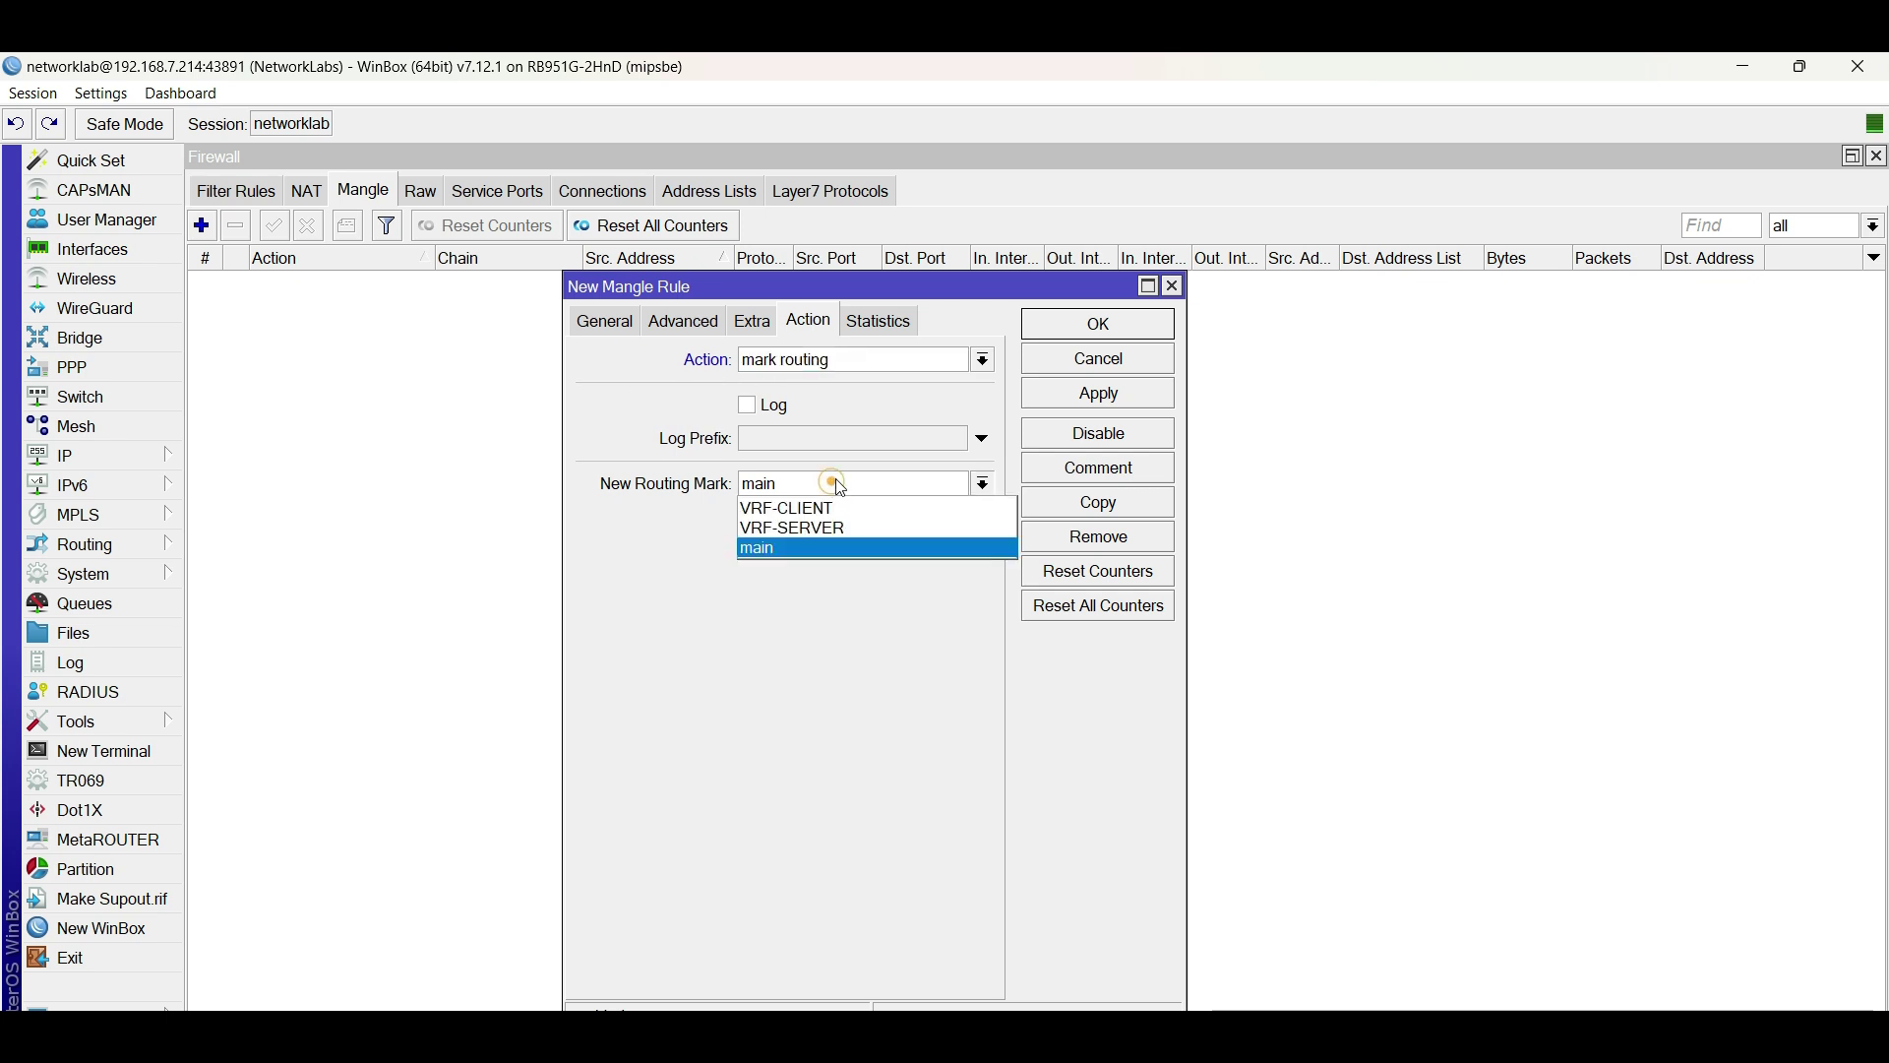
left_click(807, 502)
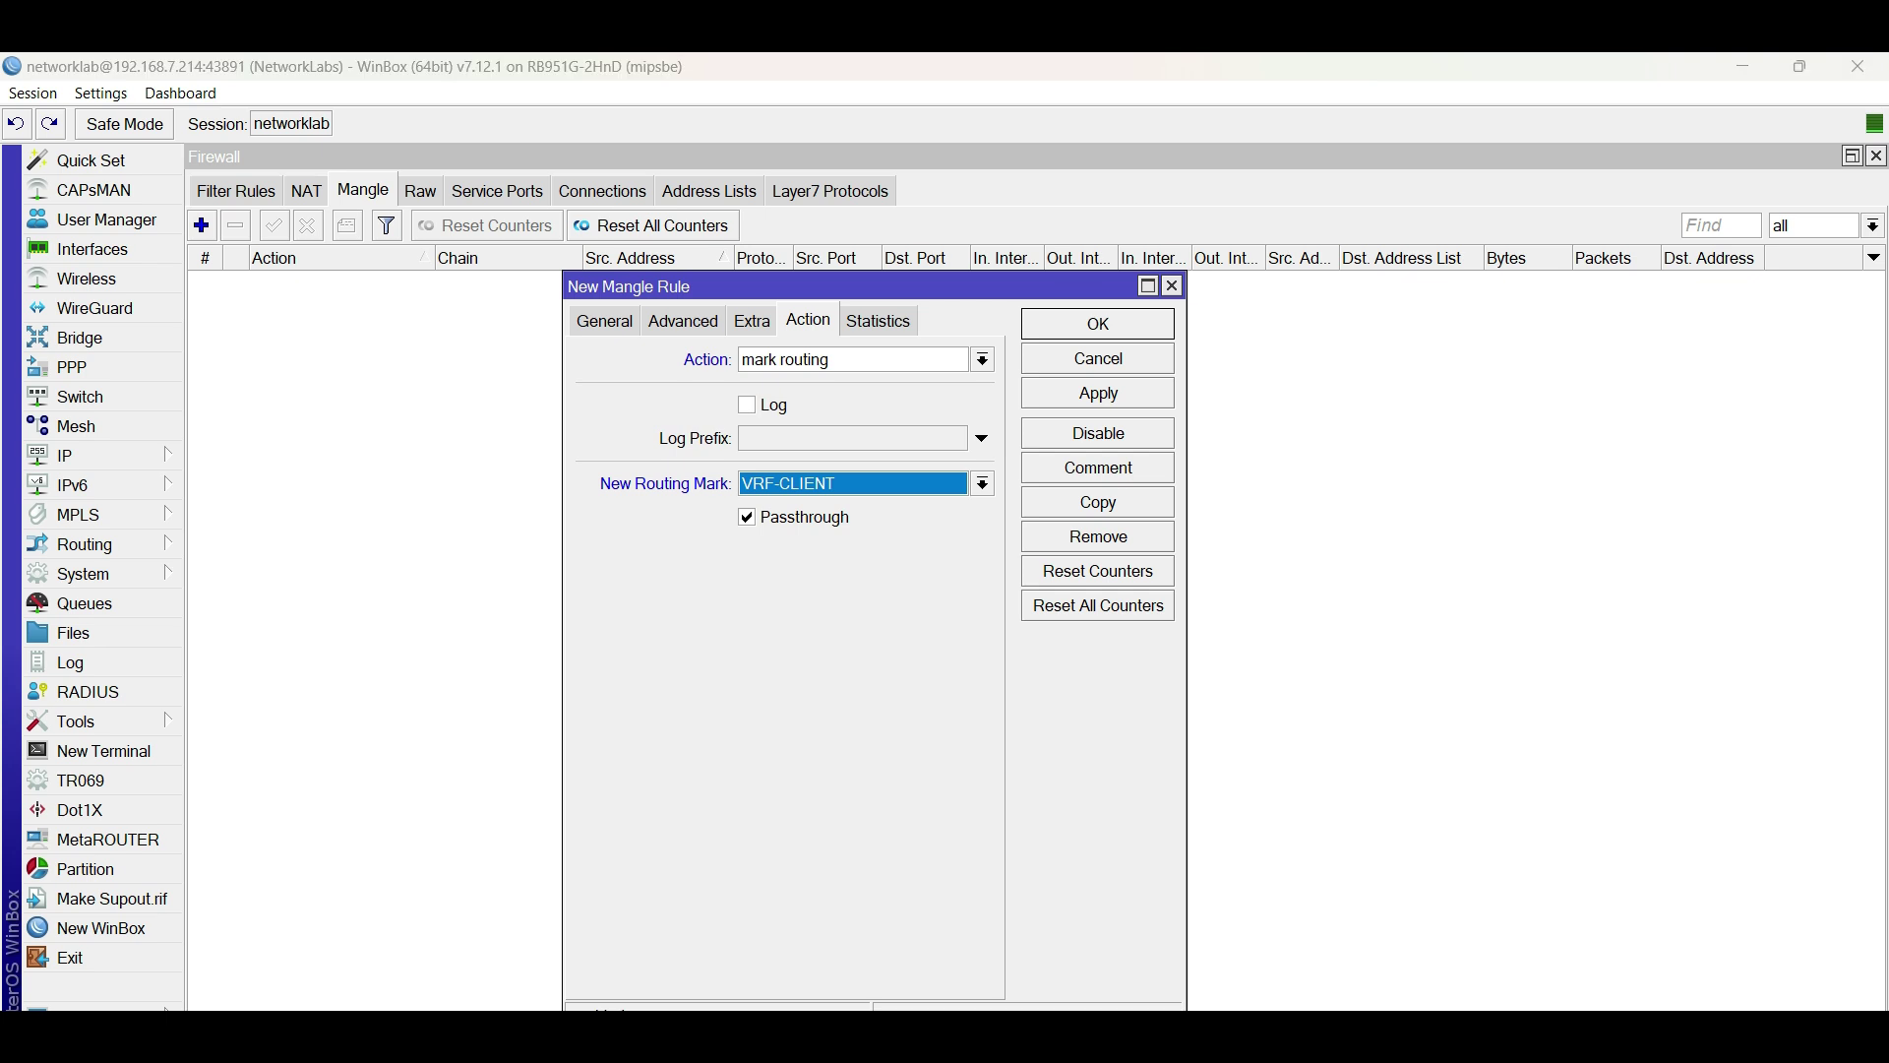
Make the rule match prerouting traffic arriving on bridge-vlan100 and save it.
left_click(610, 331)
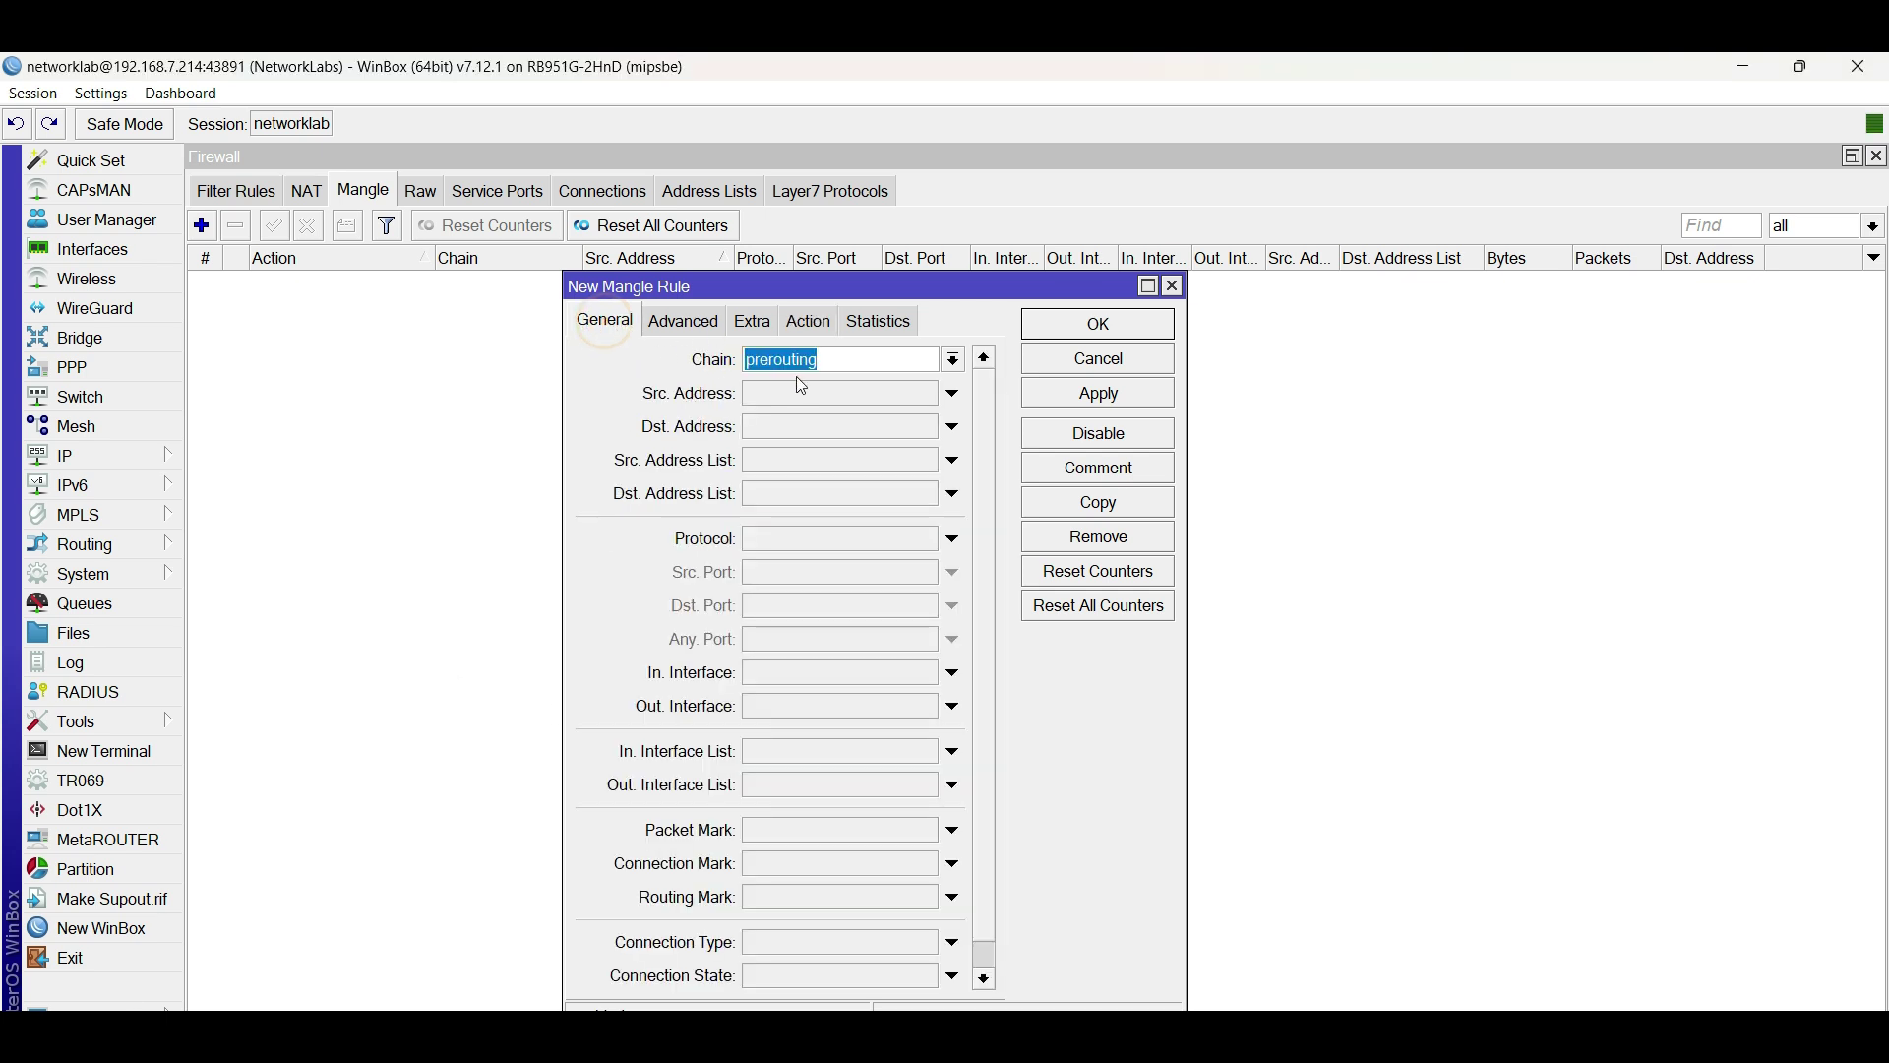
left_click_drag(567, 433, 325, 425)
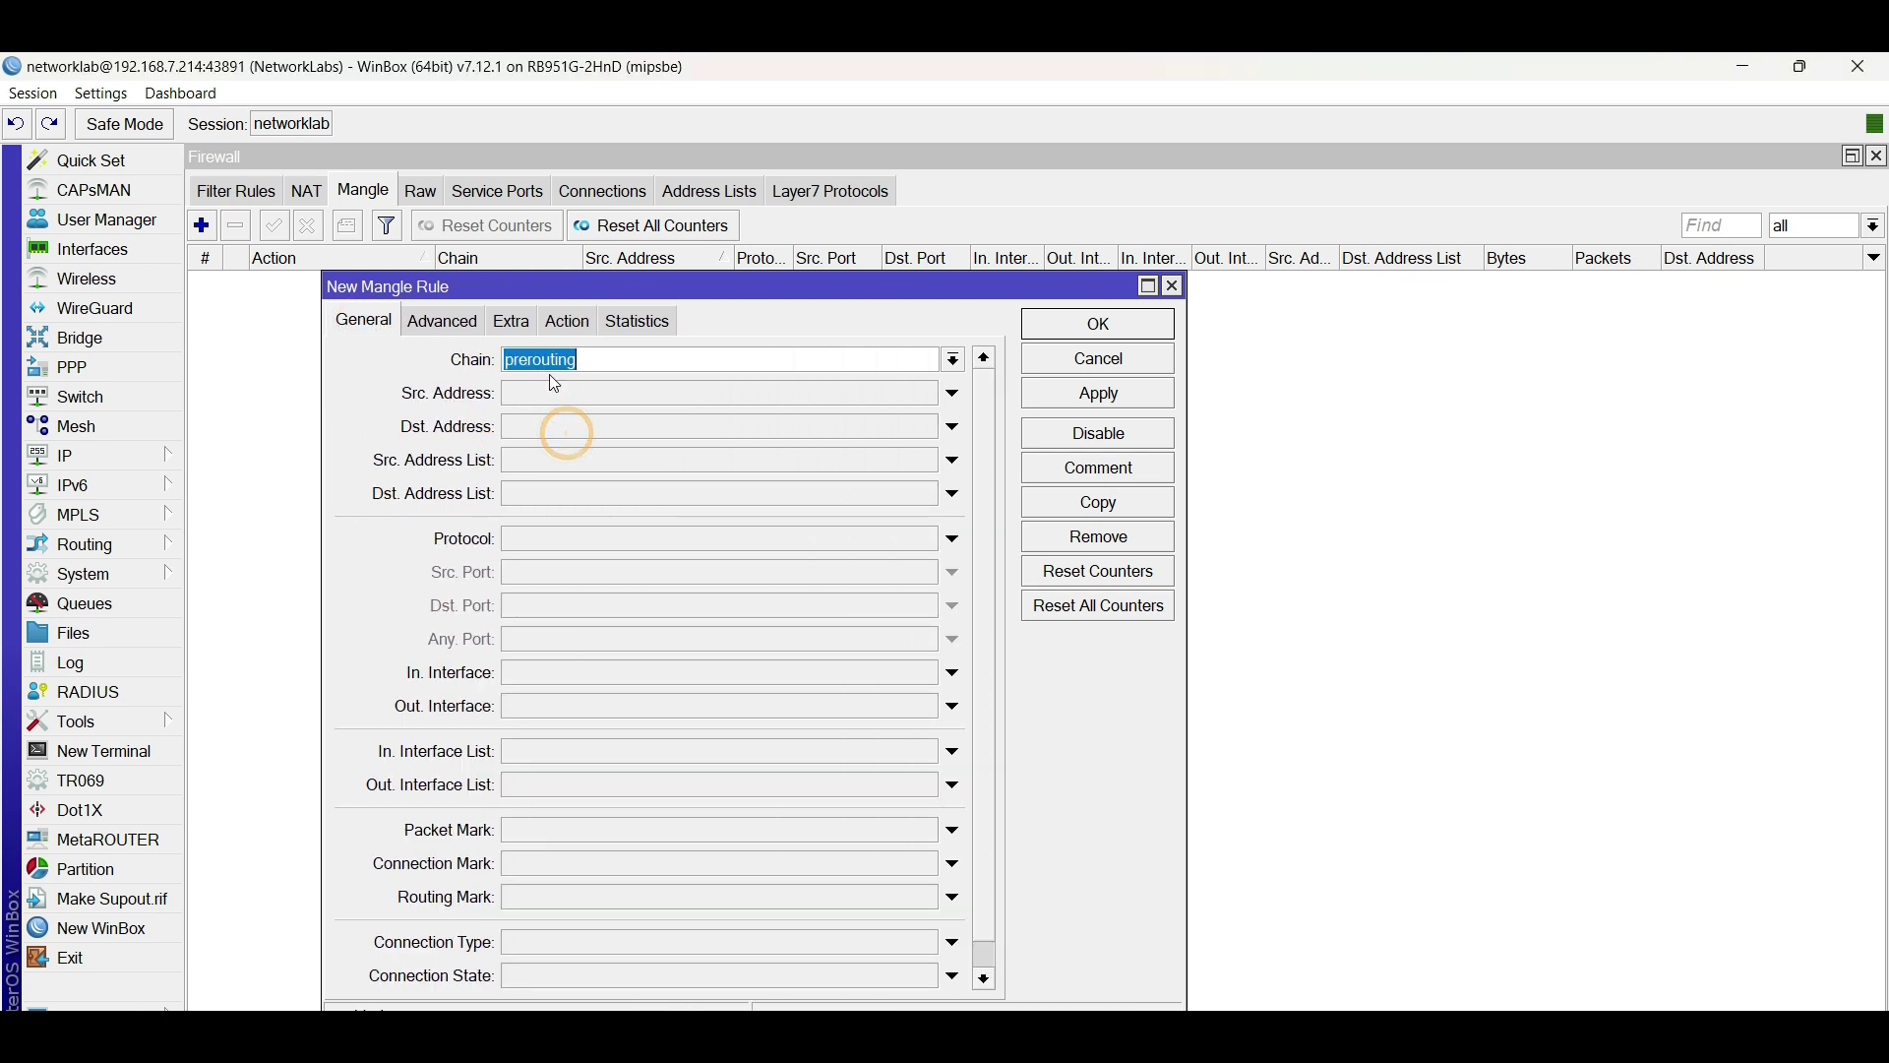
left_click(959, 364)
left_click(957, 362)
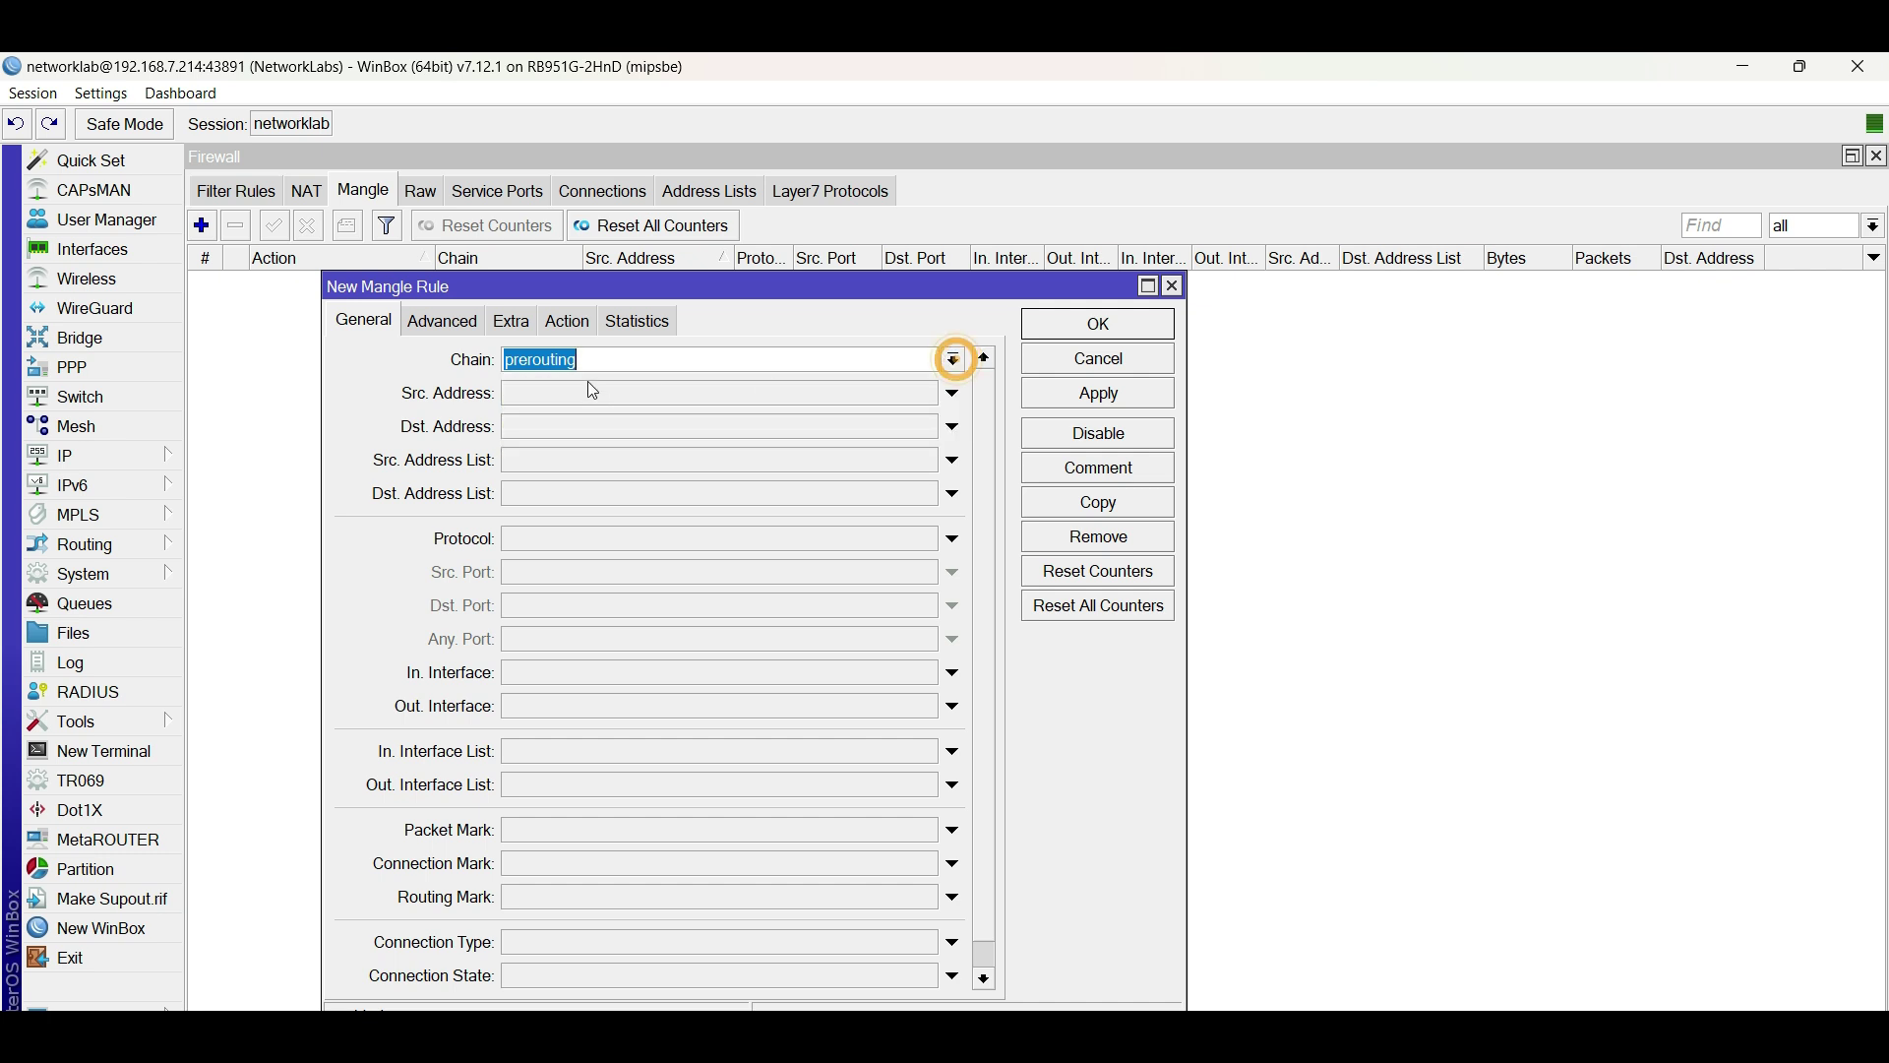
left_click(605, 671)
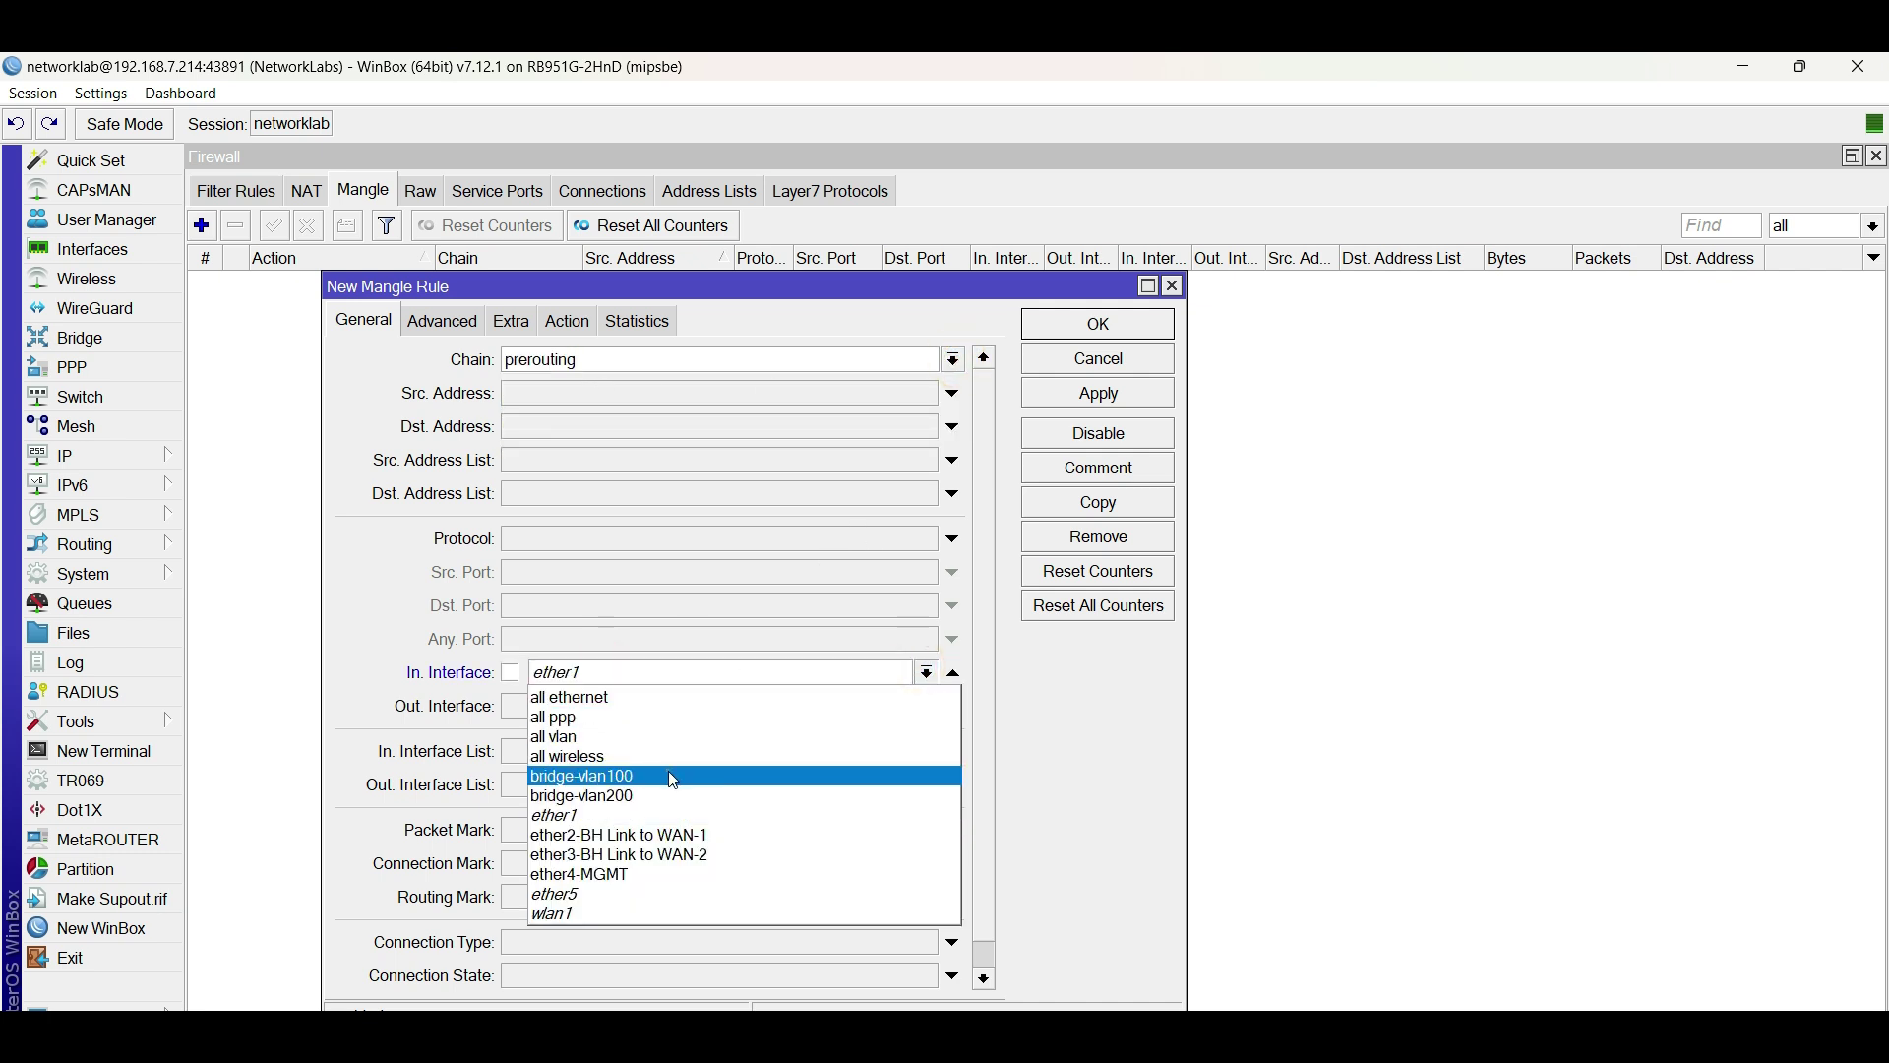
left_click(669, 773)
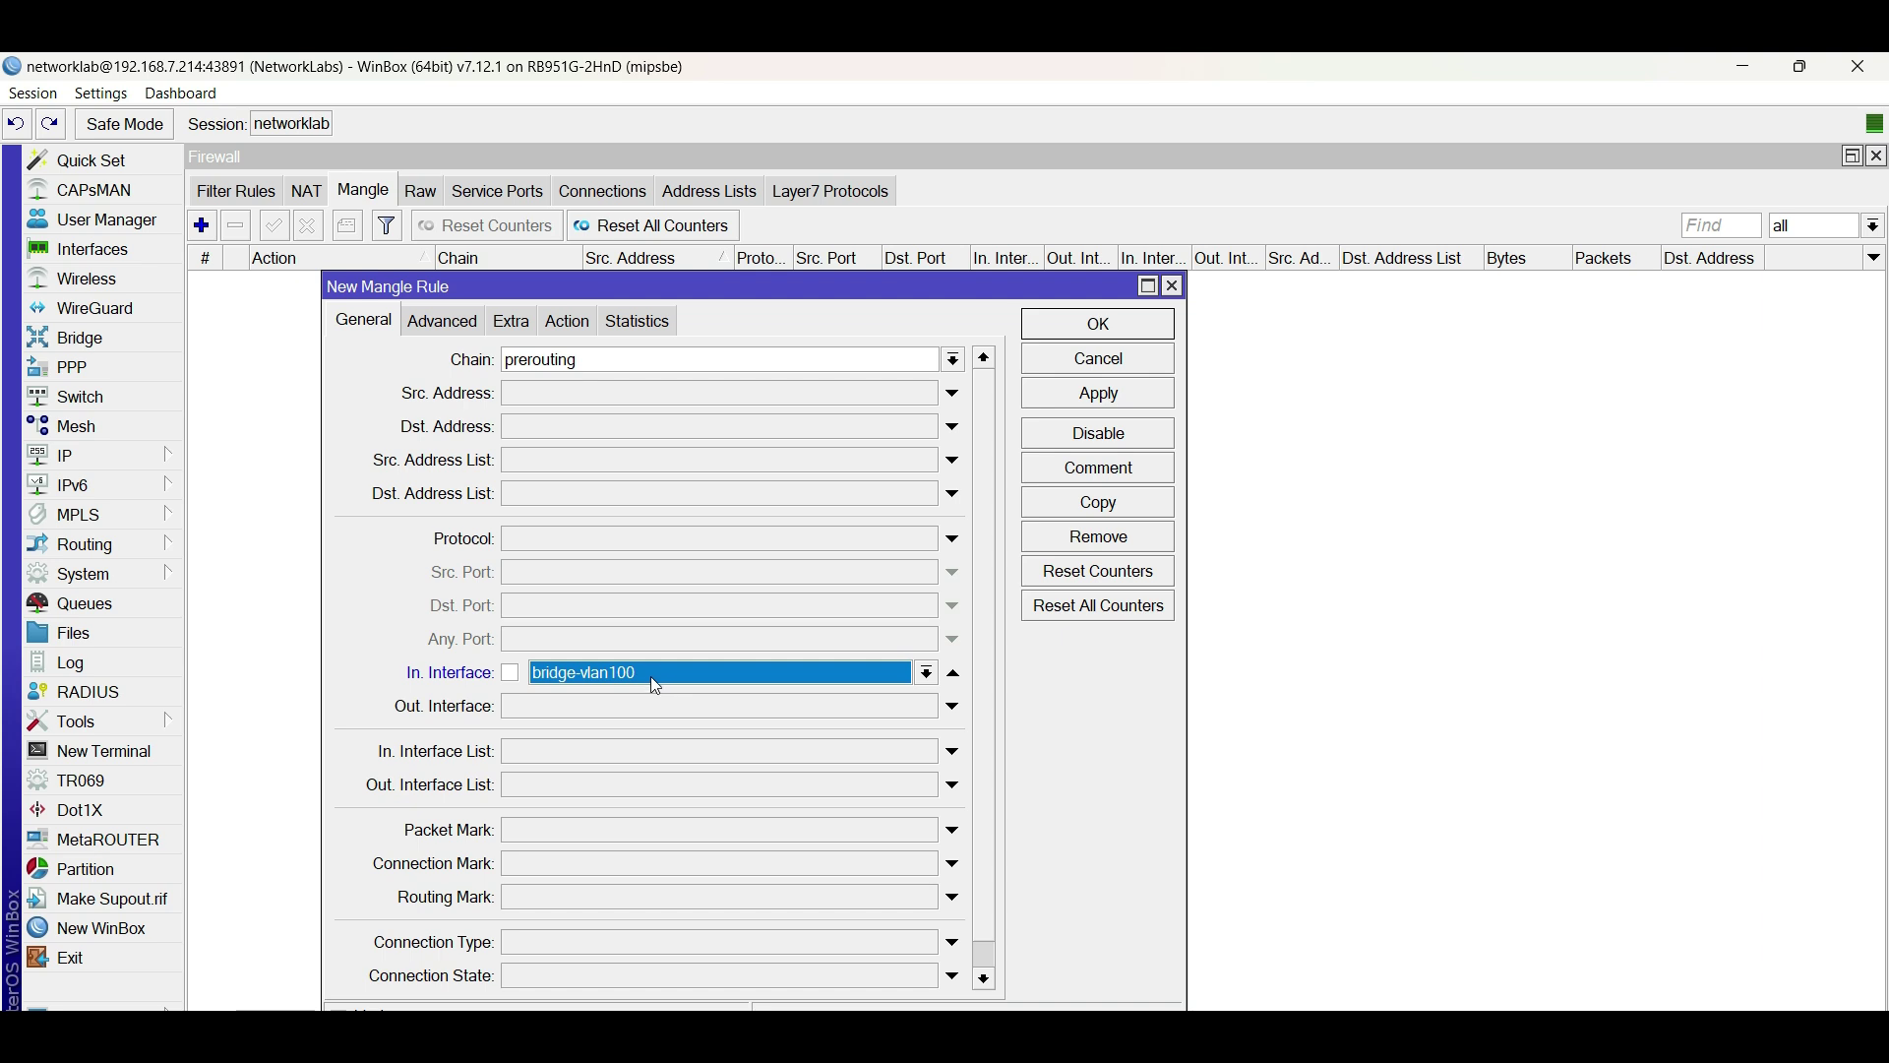
left_click(1079, 394)
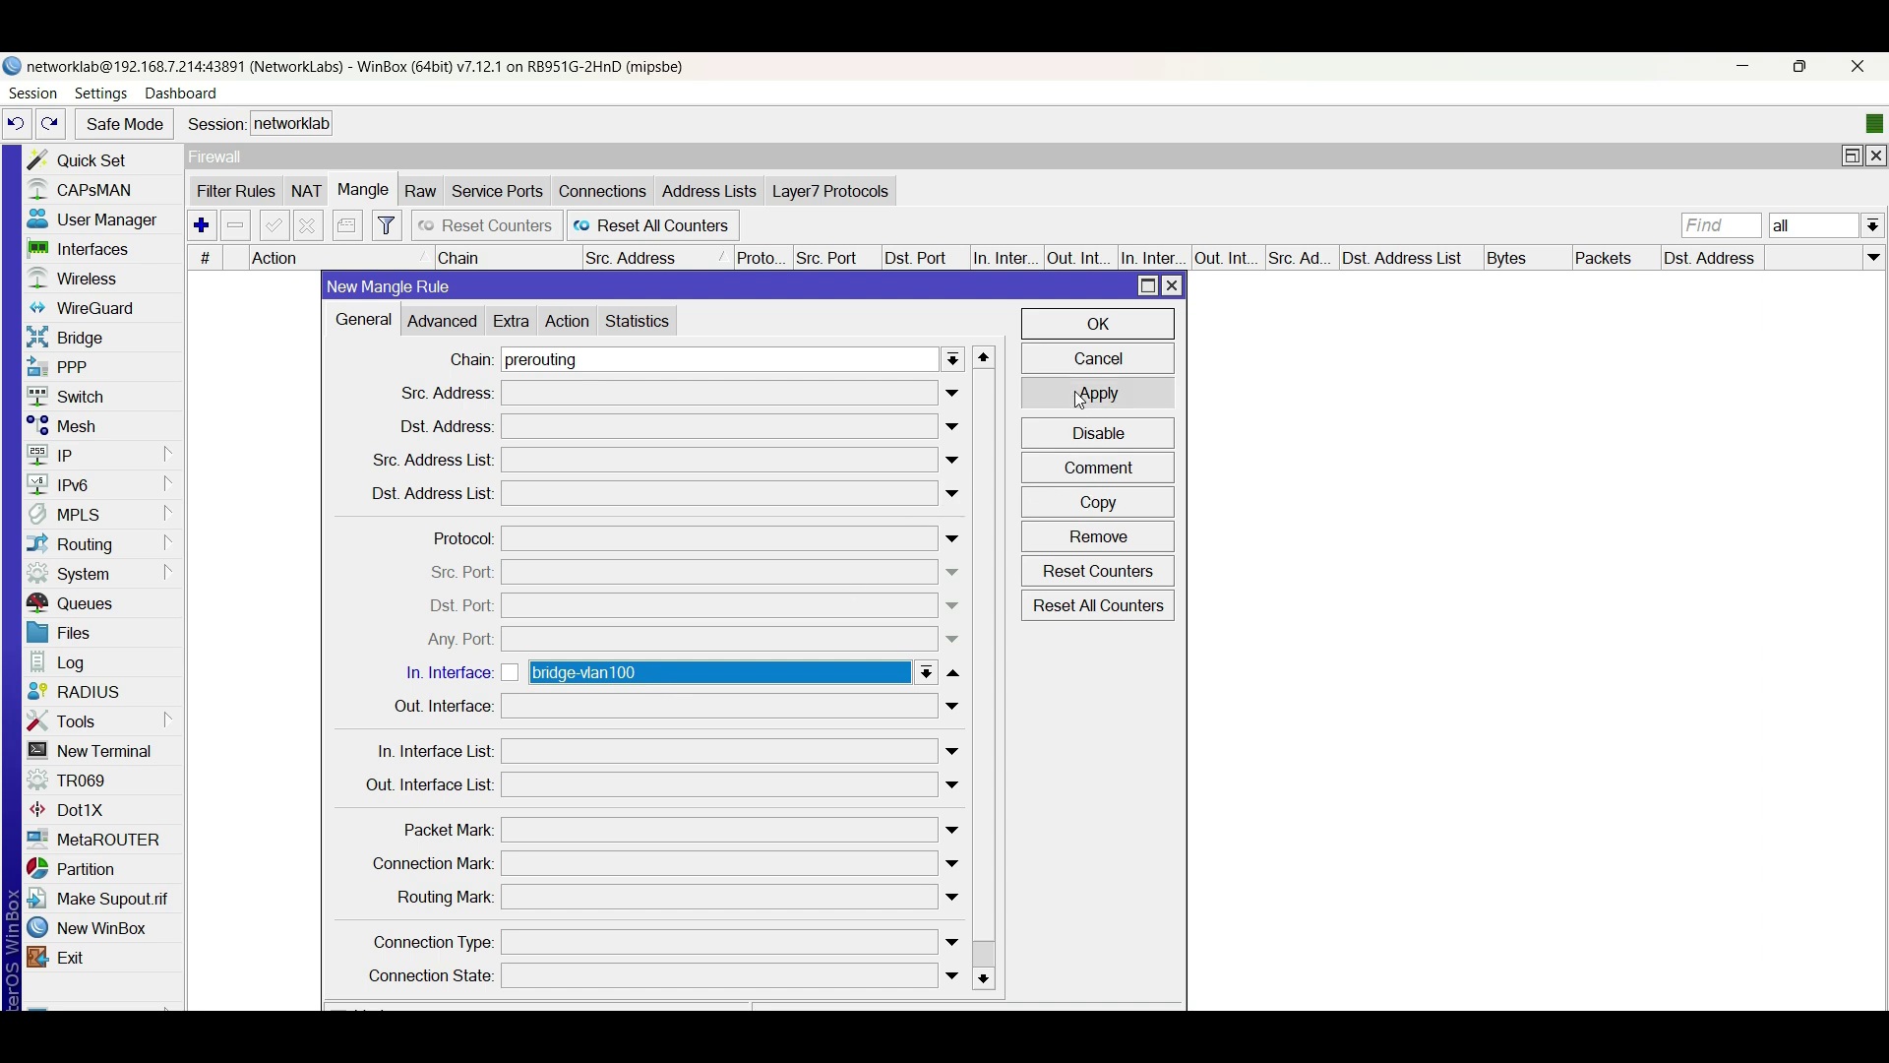
left_click(1098, 325)
Copy the VRF-CLIENT rule into a VRF-SERVER rule matching in-interface bridge-vlan200.
left_click(943, 295)
left_click_drag(1046, 257, 1155, 258)
double_click(576, 303)
left_click(1102, 505)
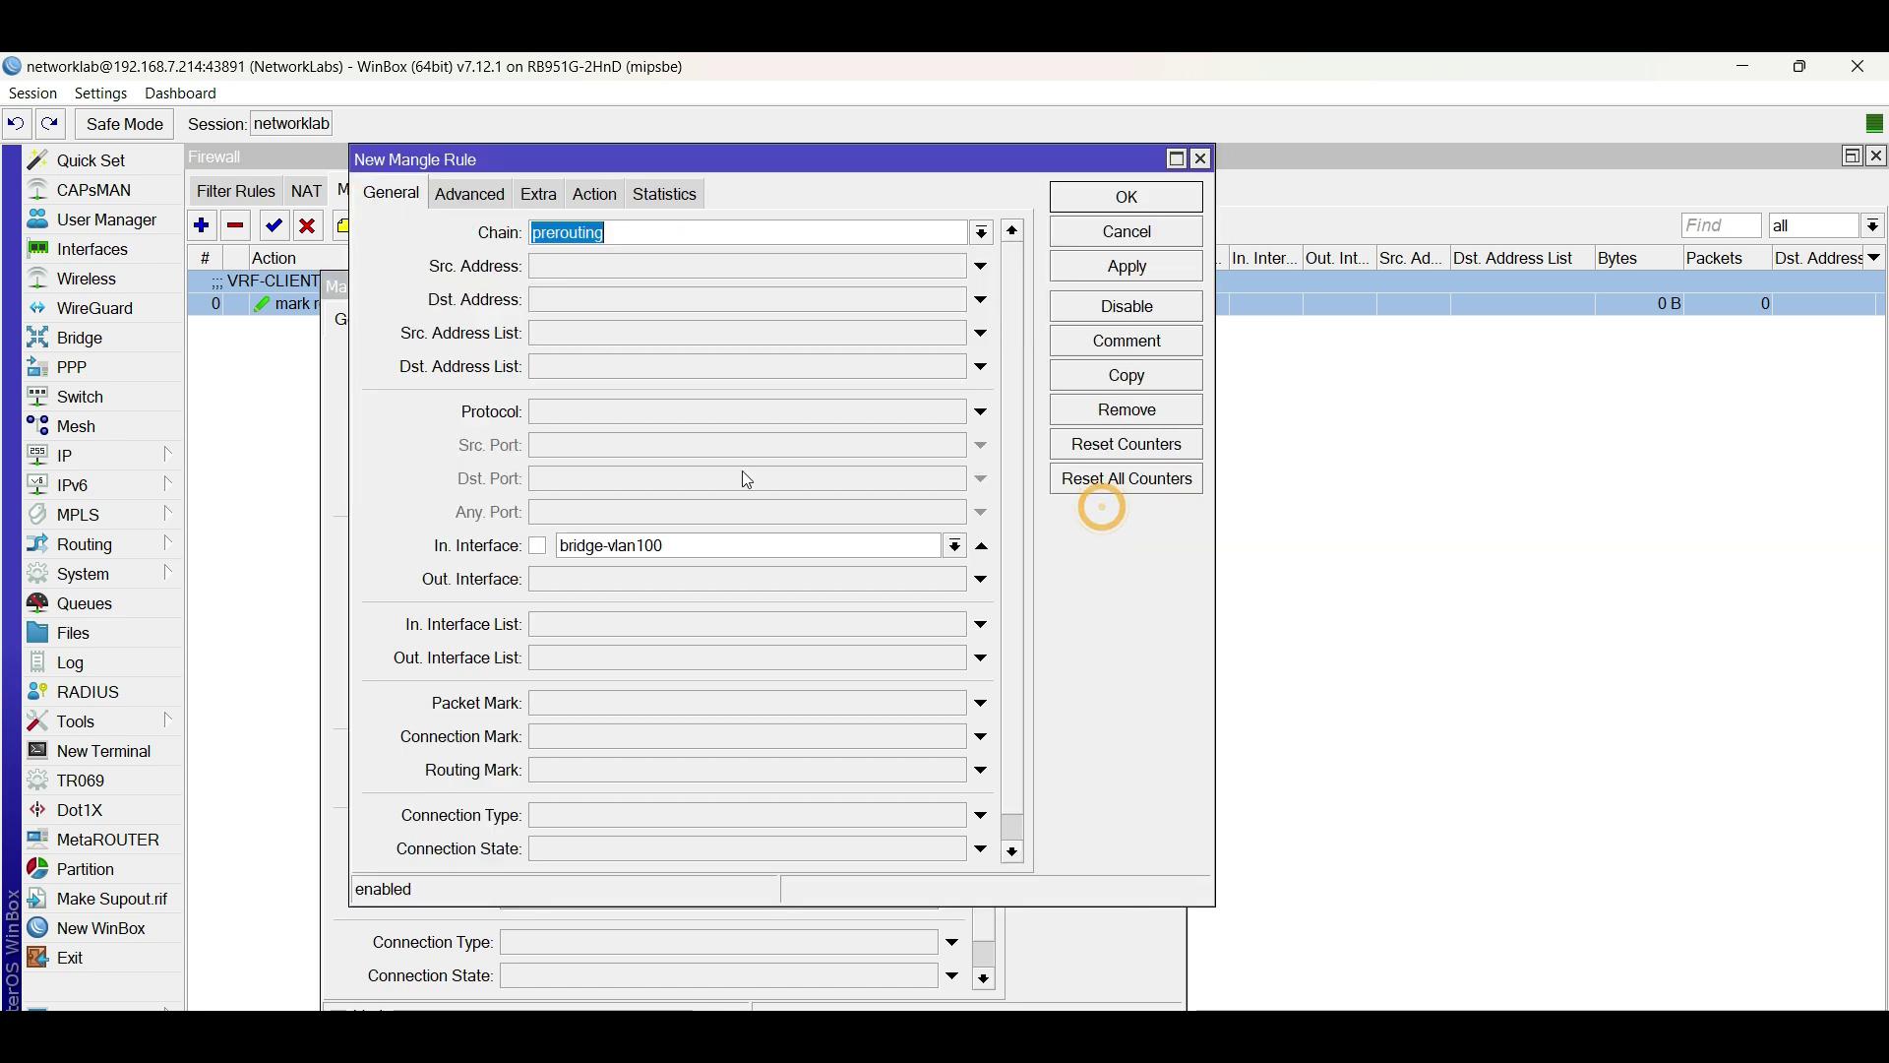
left_click(1112, 341)
left_click(540, 524)
key("BackSpace")
key("BackSpace")
key("BackSpace")
key("BackSpace")
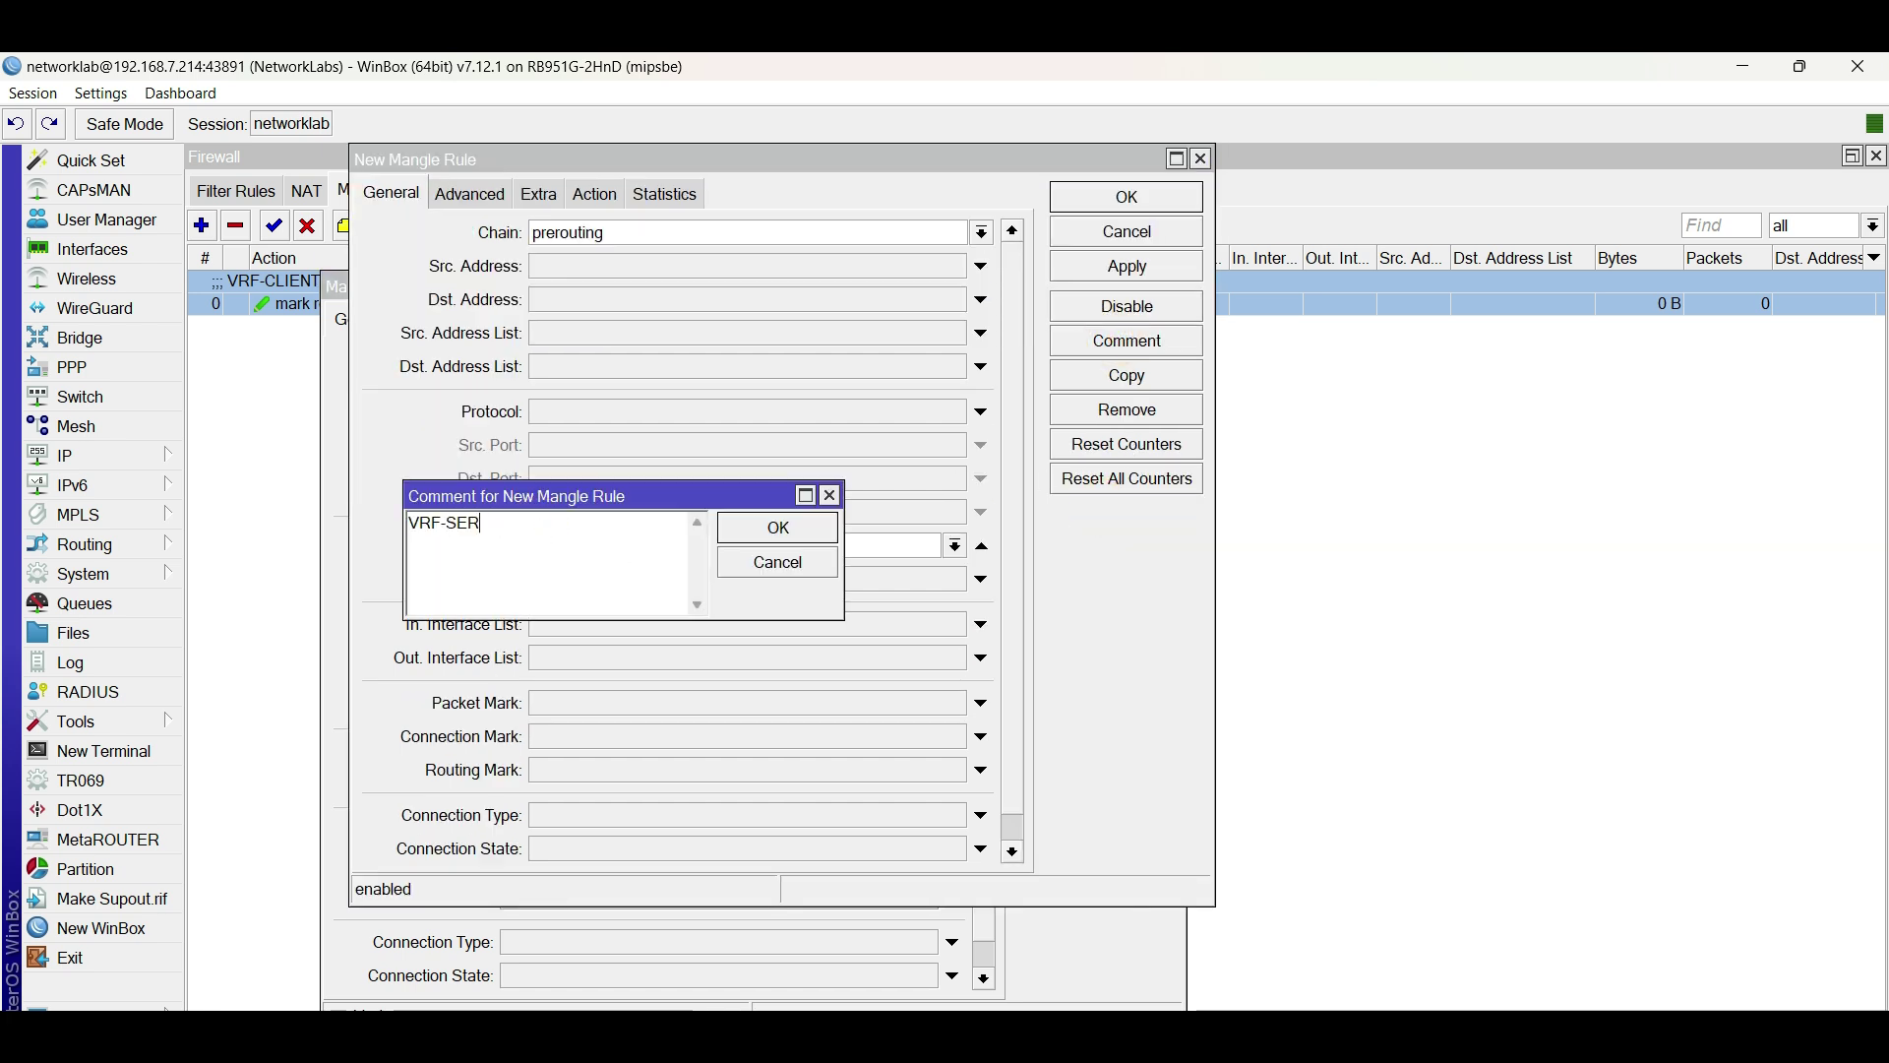
left_click(777, 528)
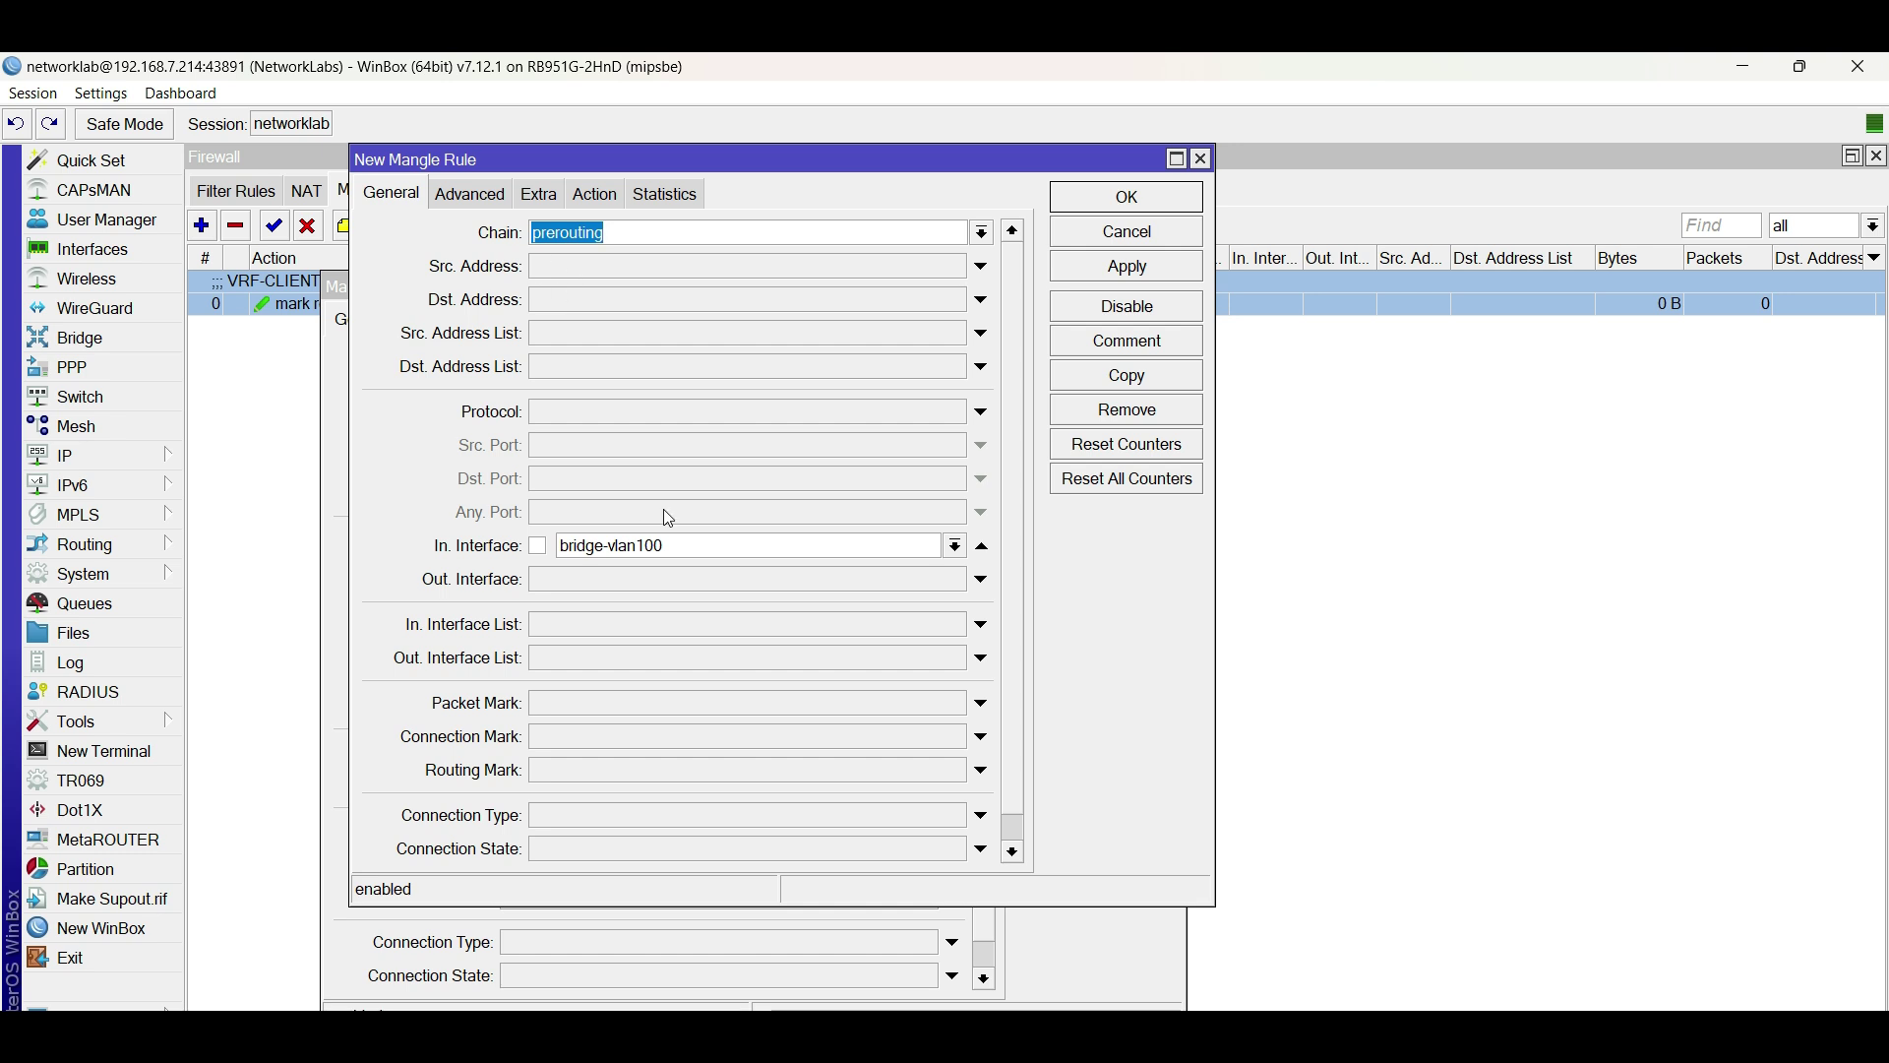
left_click(955, 546)
left_click(713, 666)
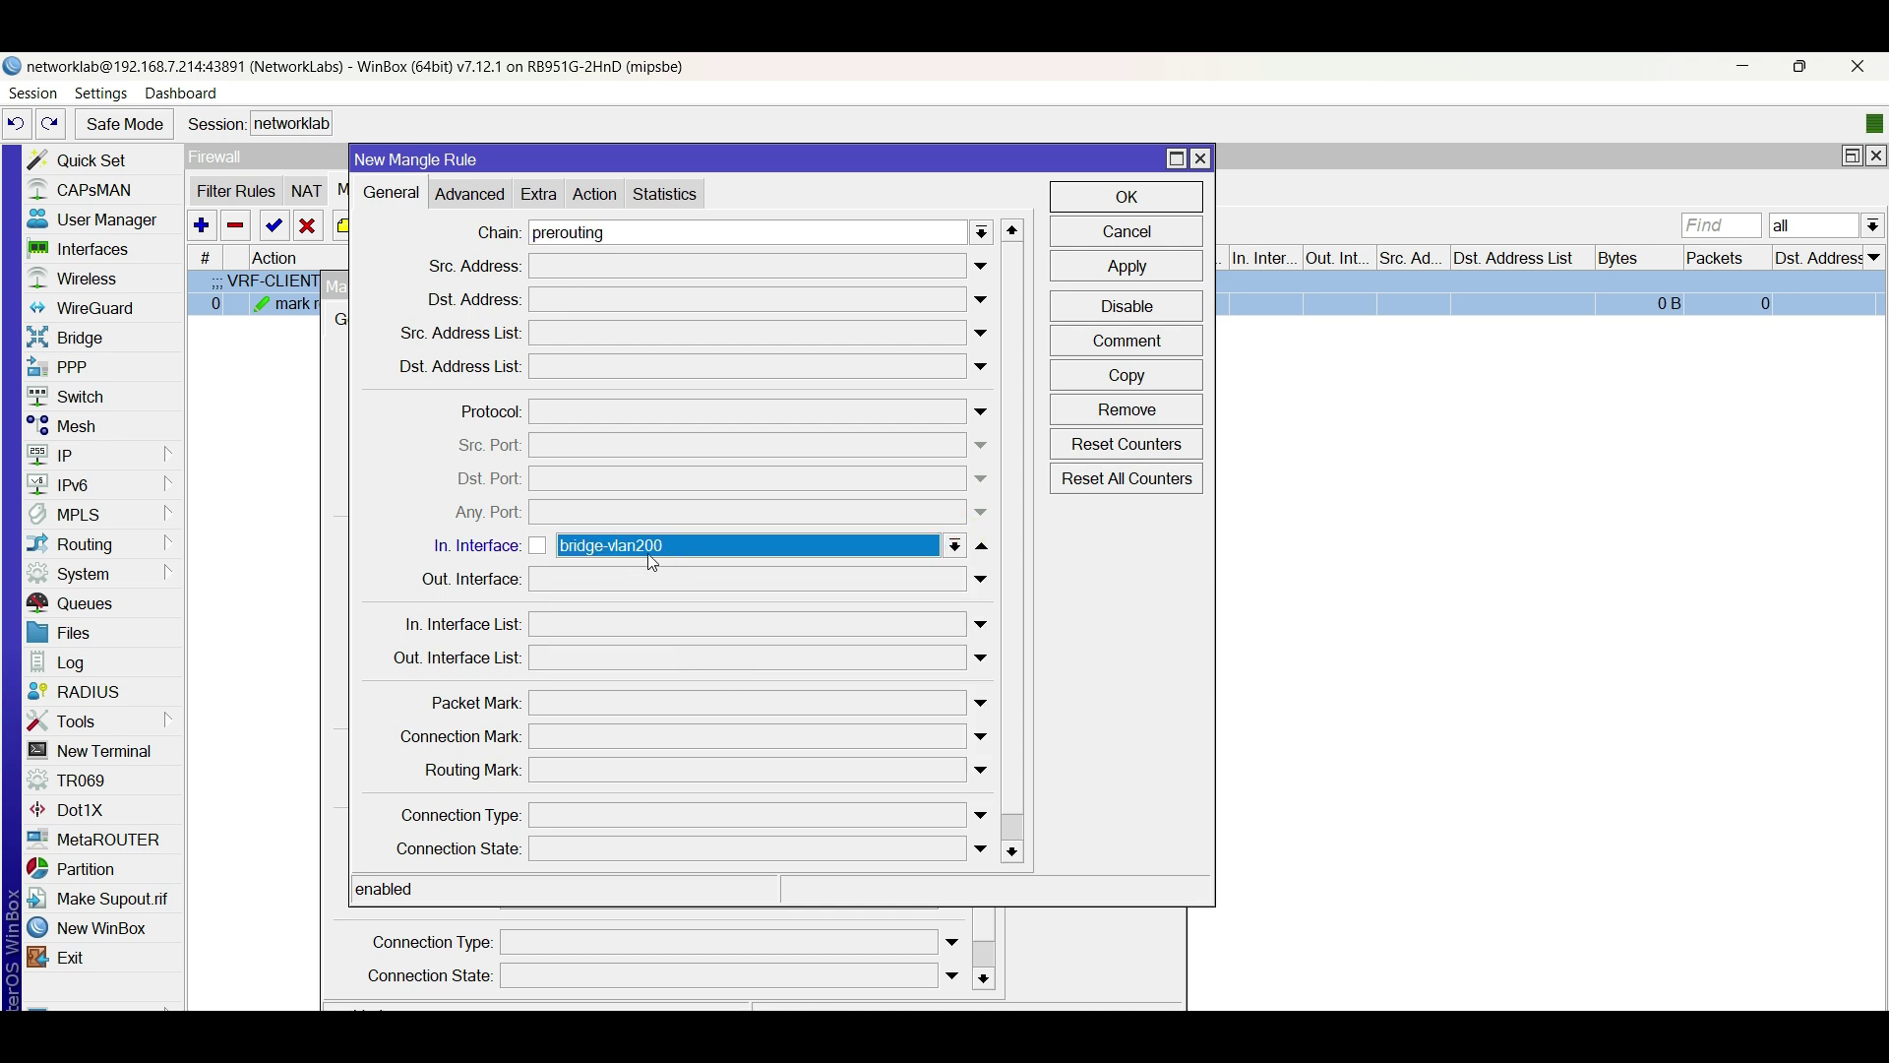
left_click(1109, 277)
Set the copied rule's routing mark to VRF-SERVER and review its settings.
left_click(581, 324)
left_click(609, 485)
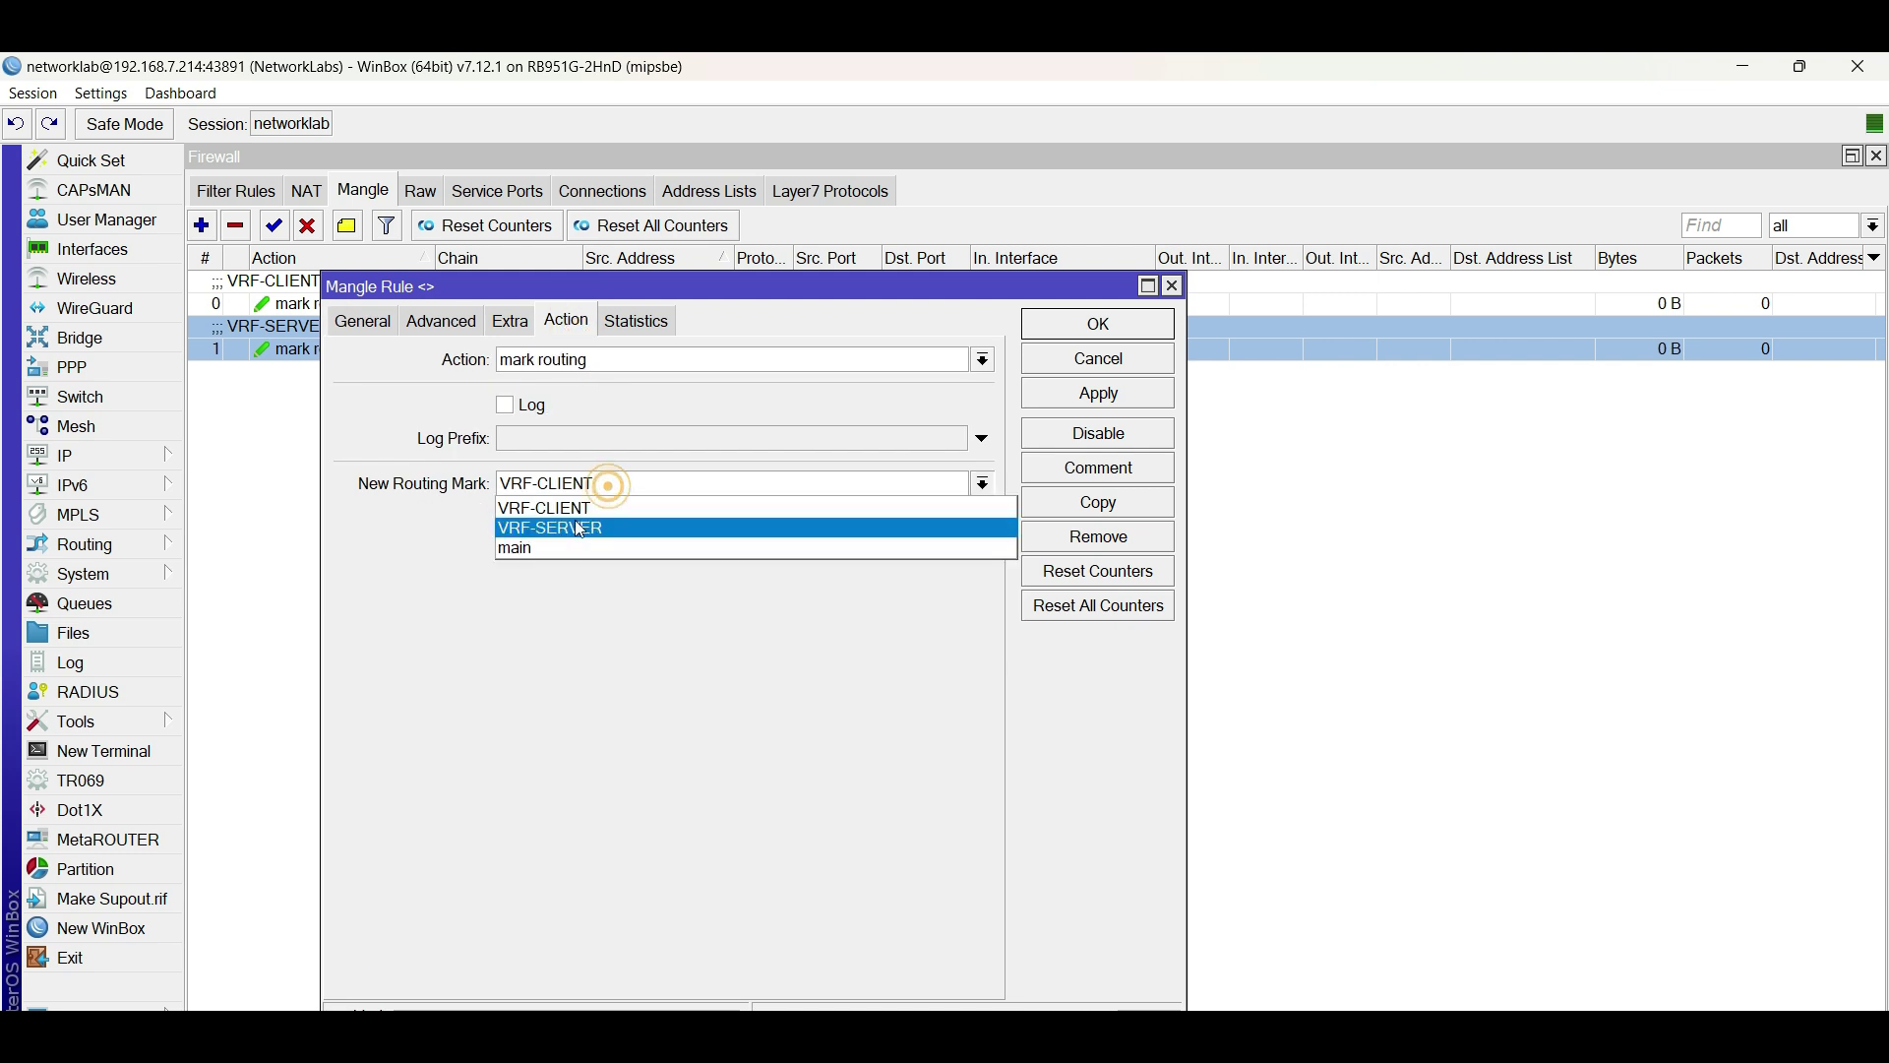
left_click(580, 529)
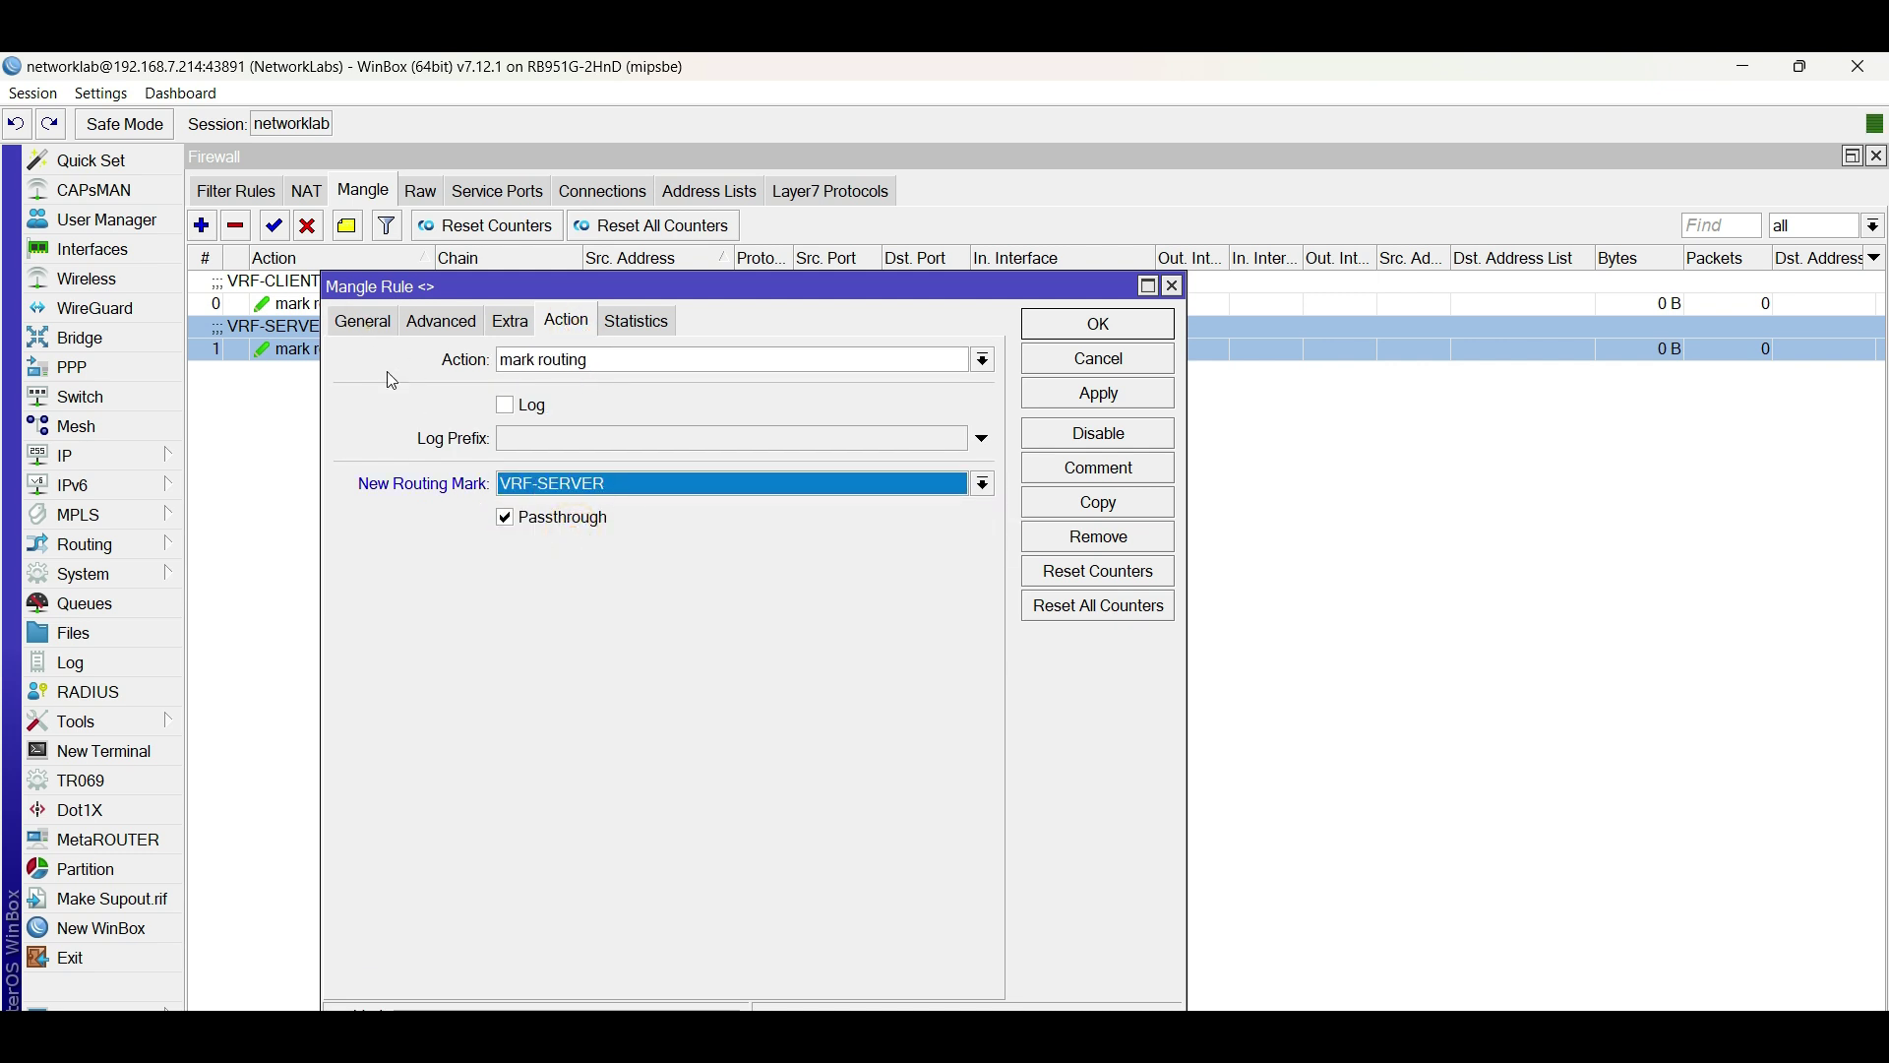
left_click(363, 320)
left_click(559, 327)
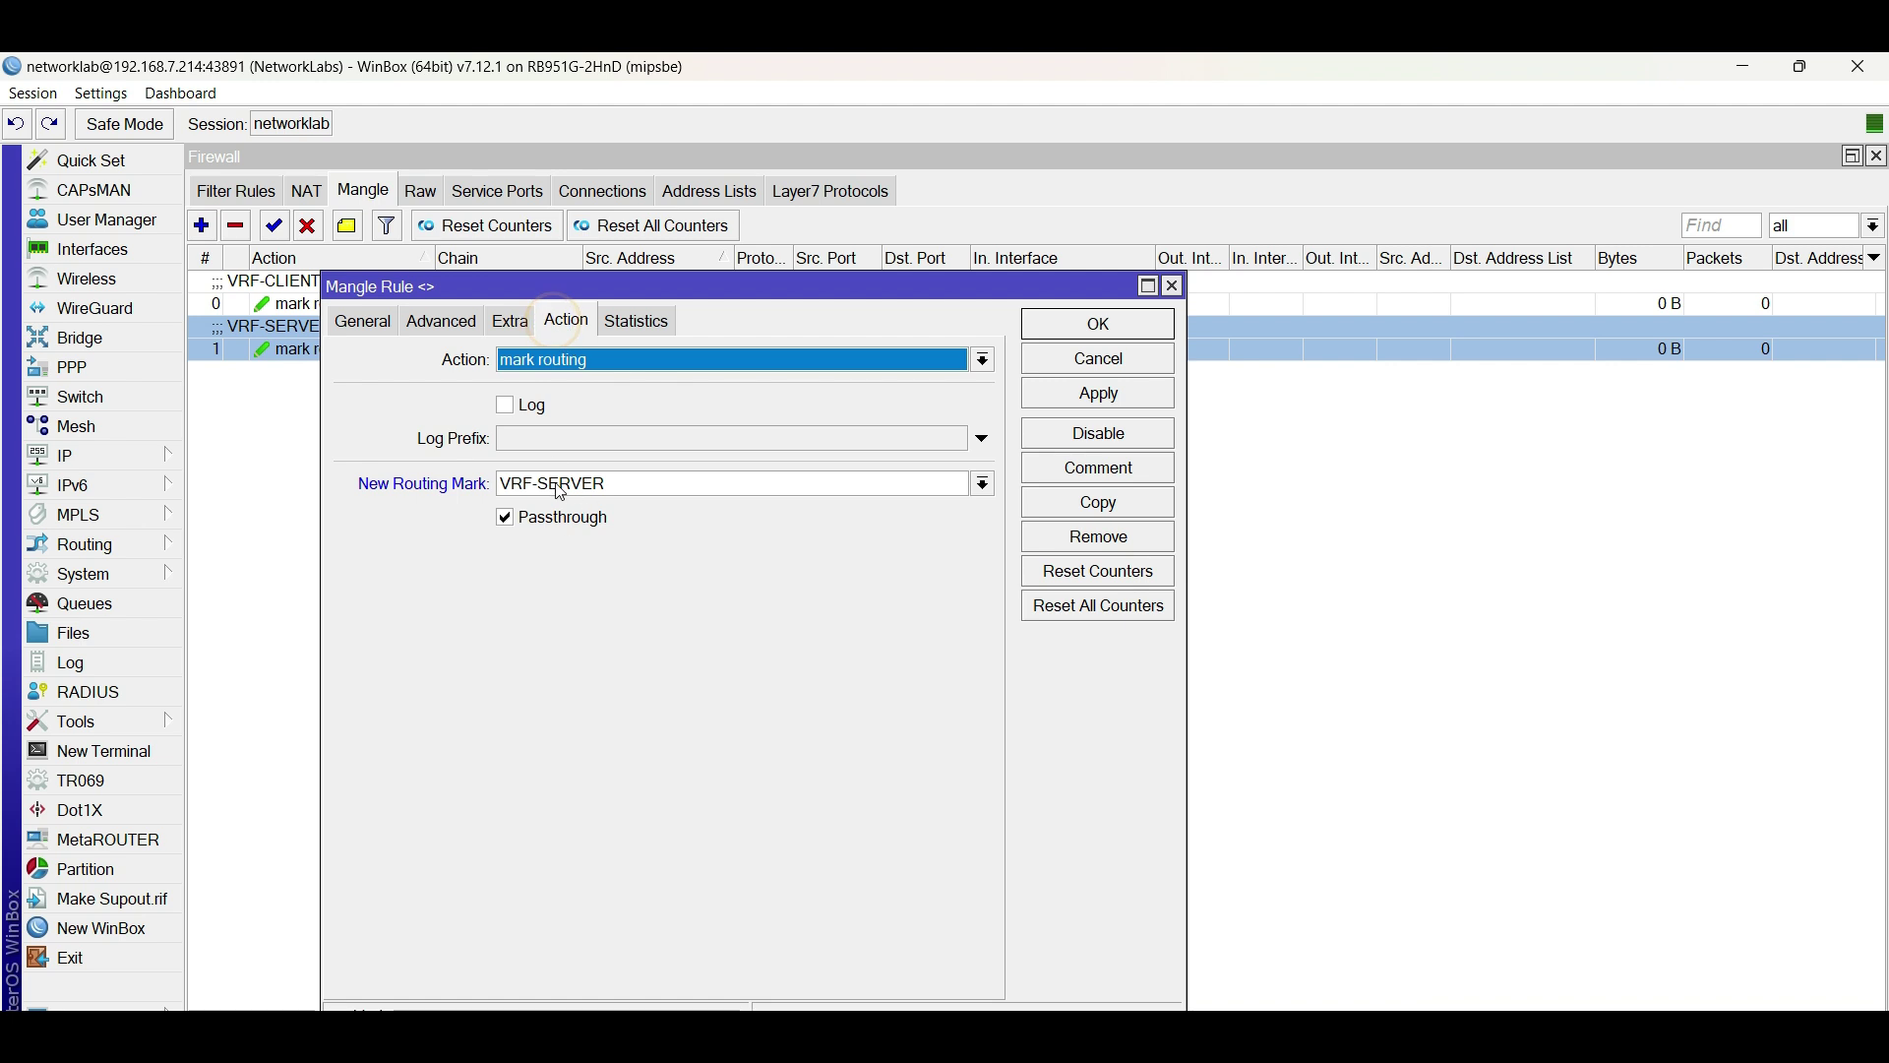
Save the VRF-SERVER mangle rule, then add ether5 as a port of bridge-vlan100.
left_click(1086, 394)
left_click(1099, 324)
left_click(82, 249)
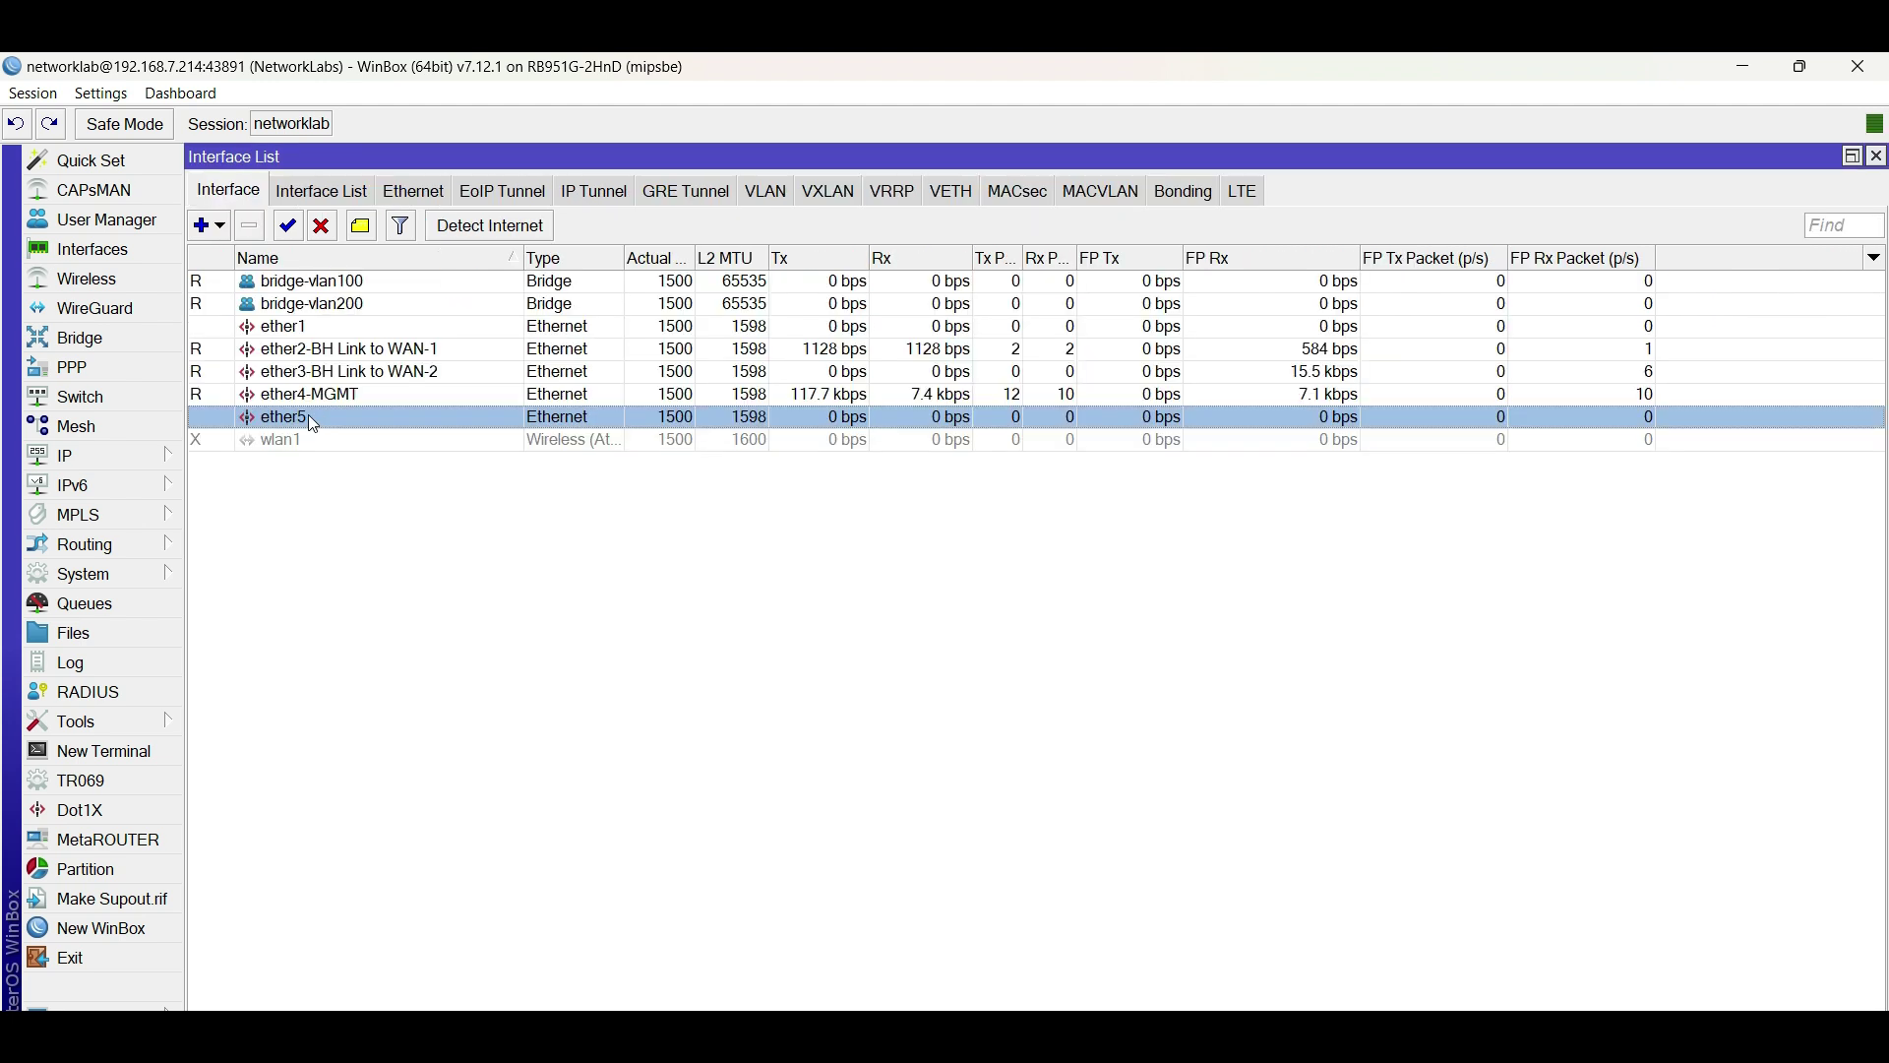
left_click(150, 346)
left_click(277, 191)
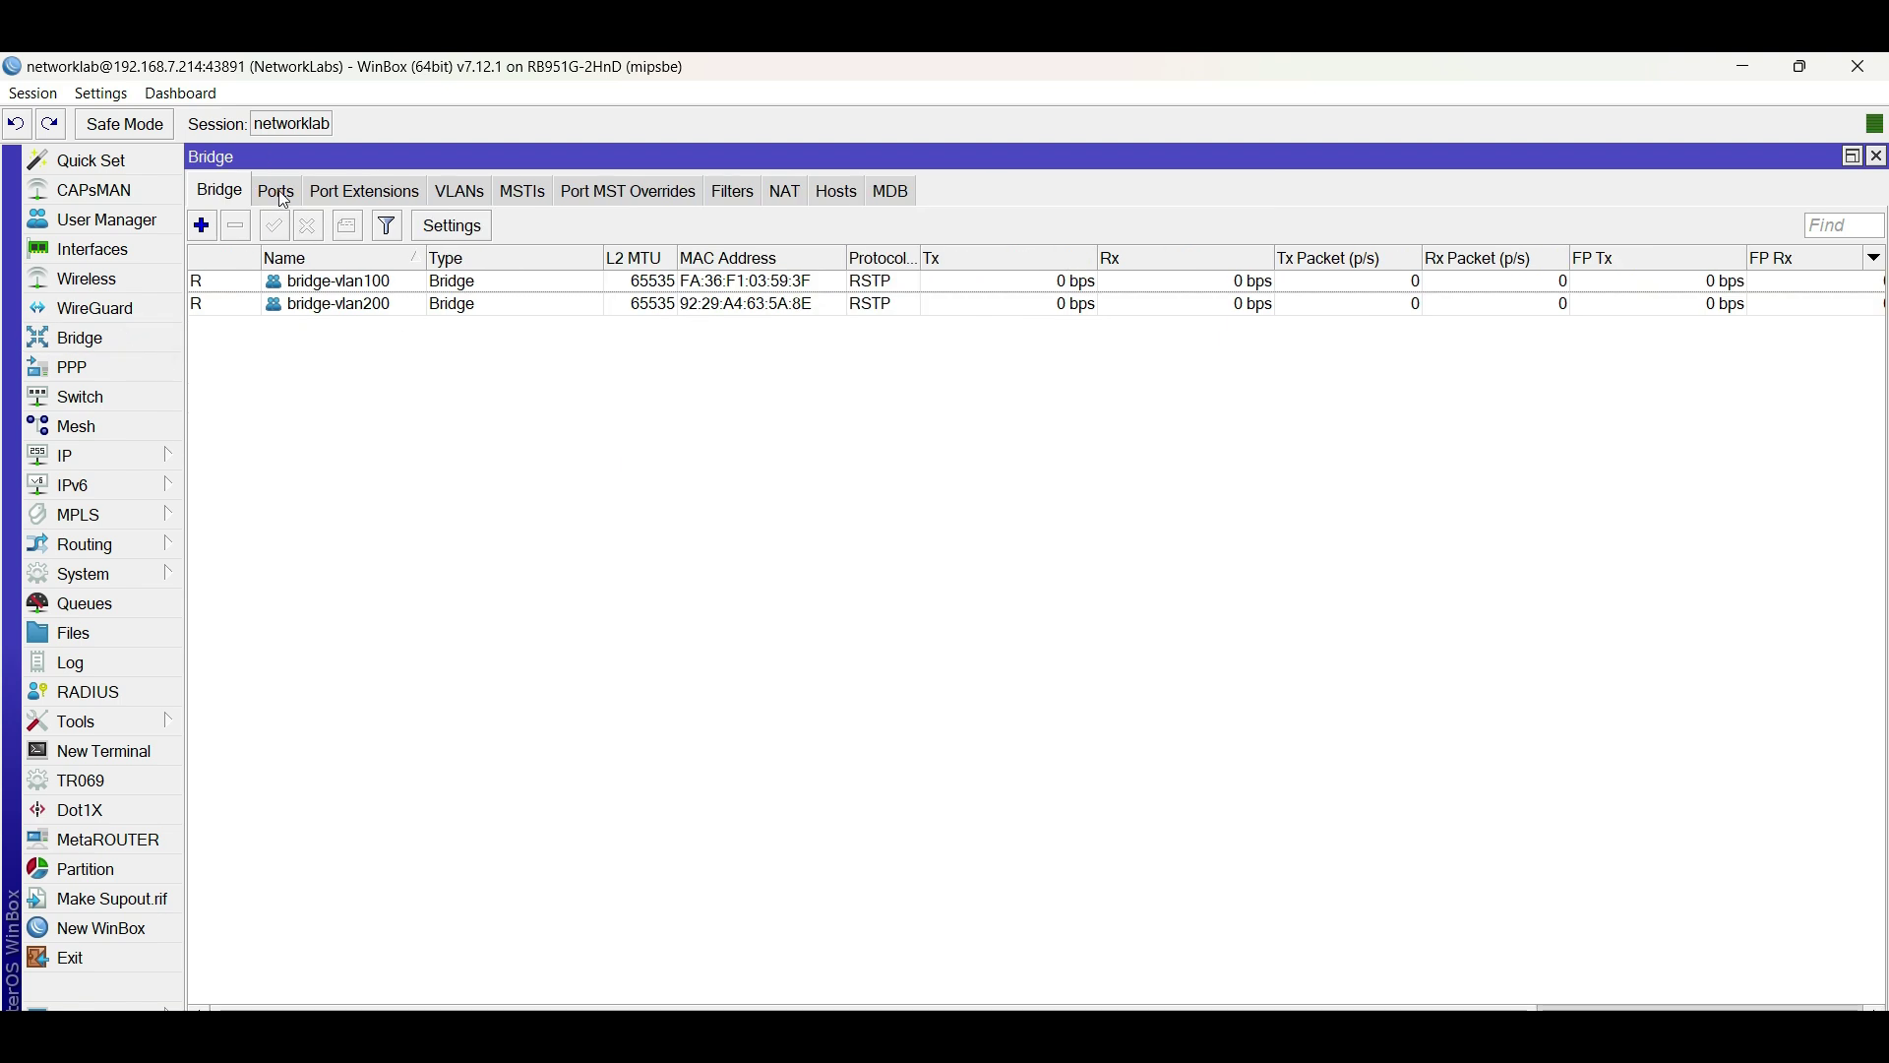
left_click(203, 226)
left_click(567, 364)
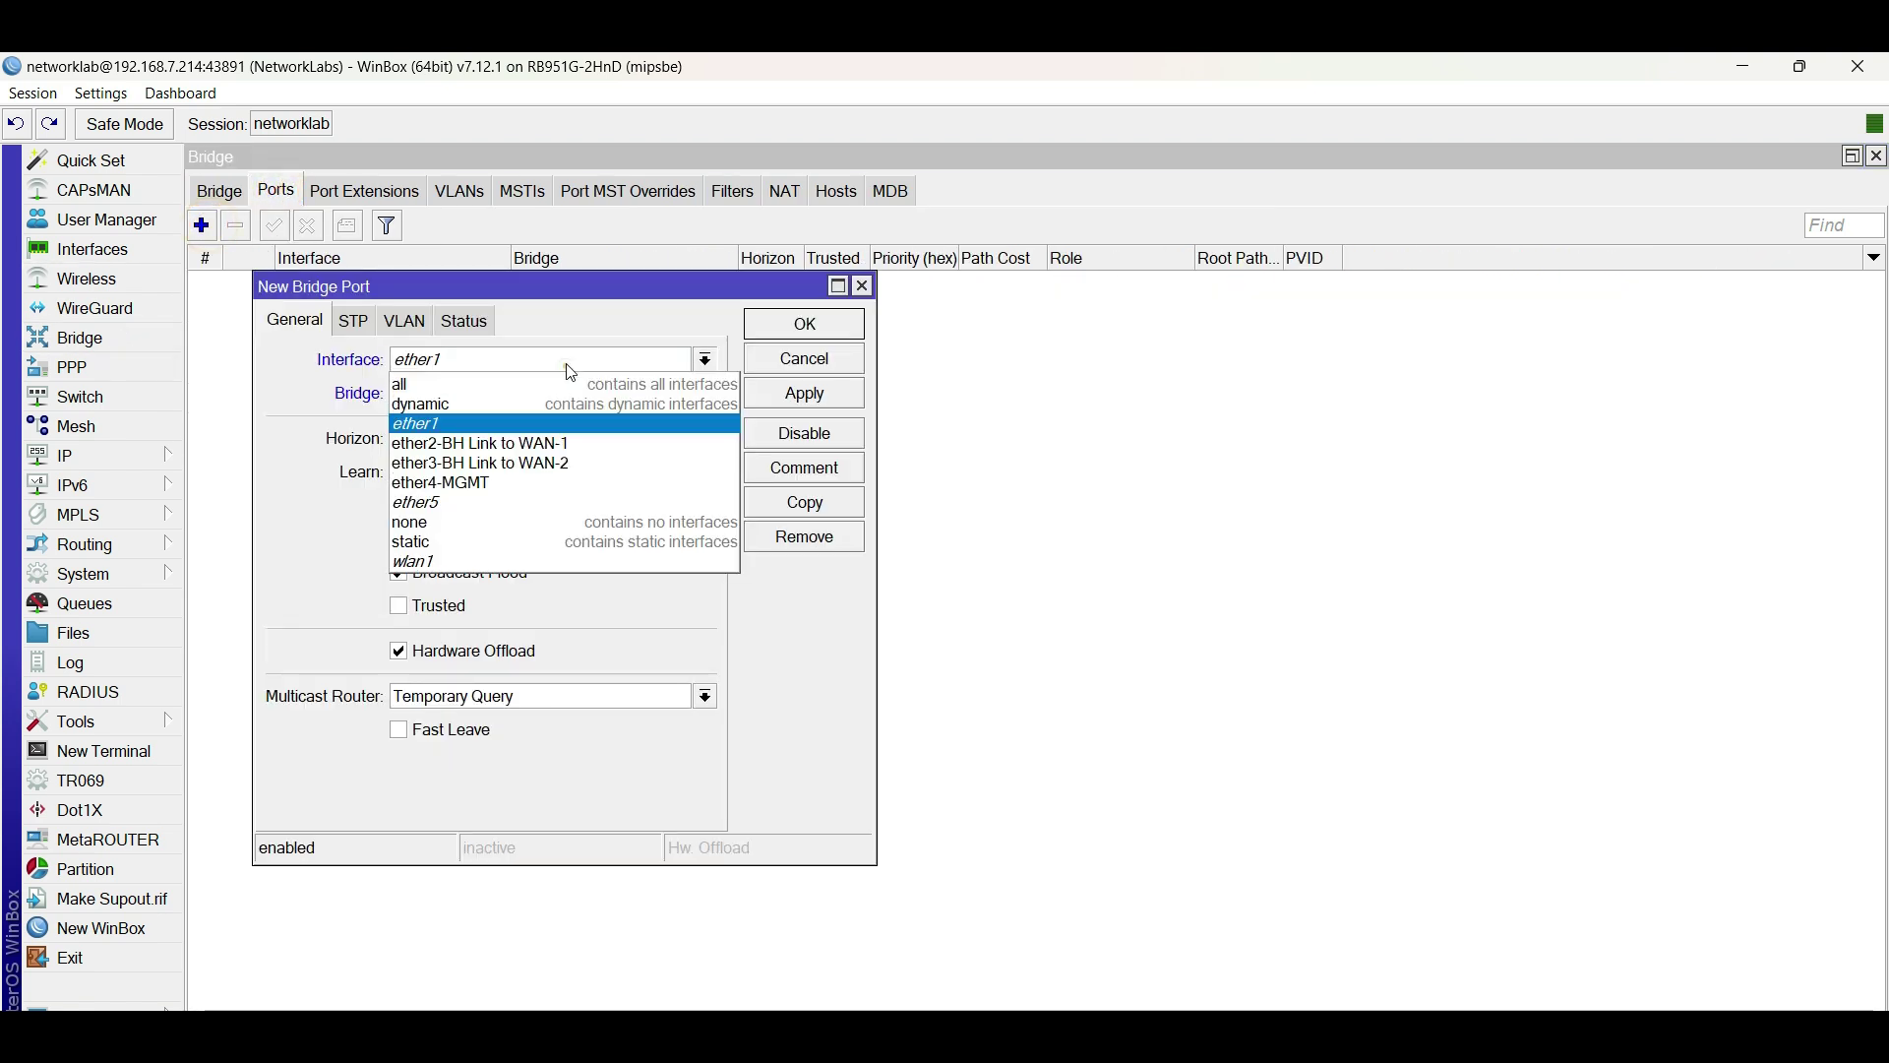
left_click(508, 507)
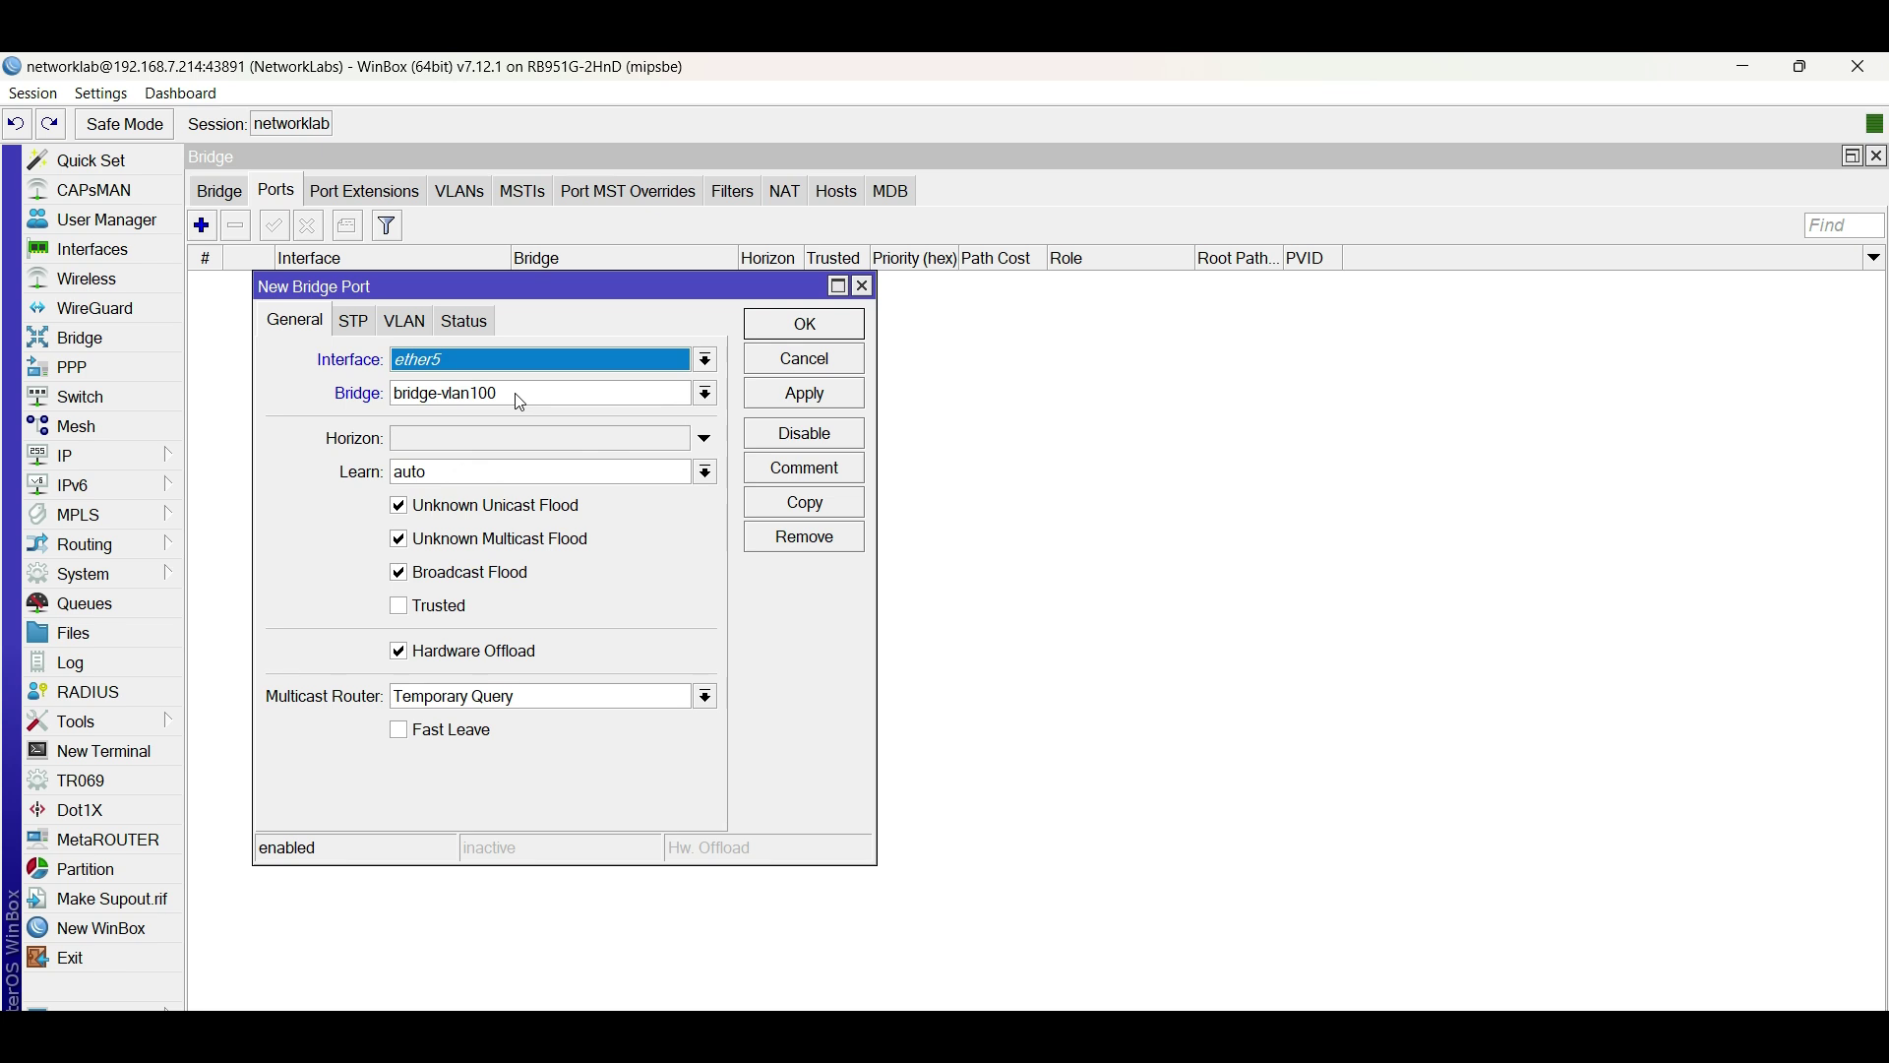
left_click(783, 393)
left_click(783, 325)
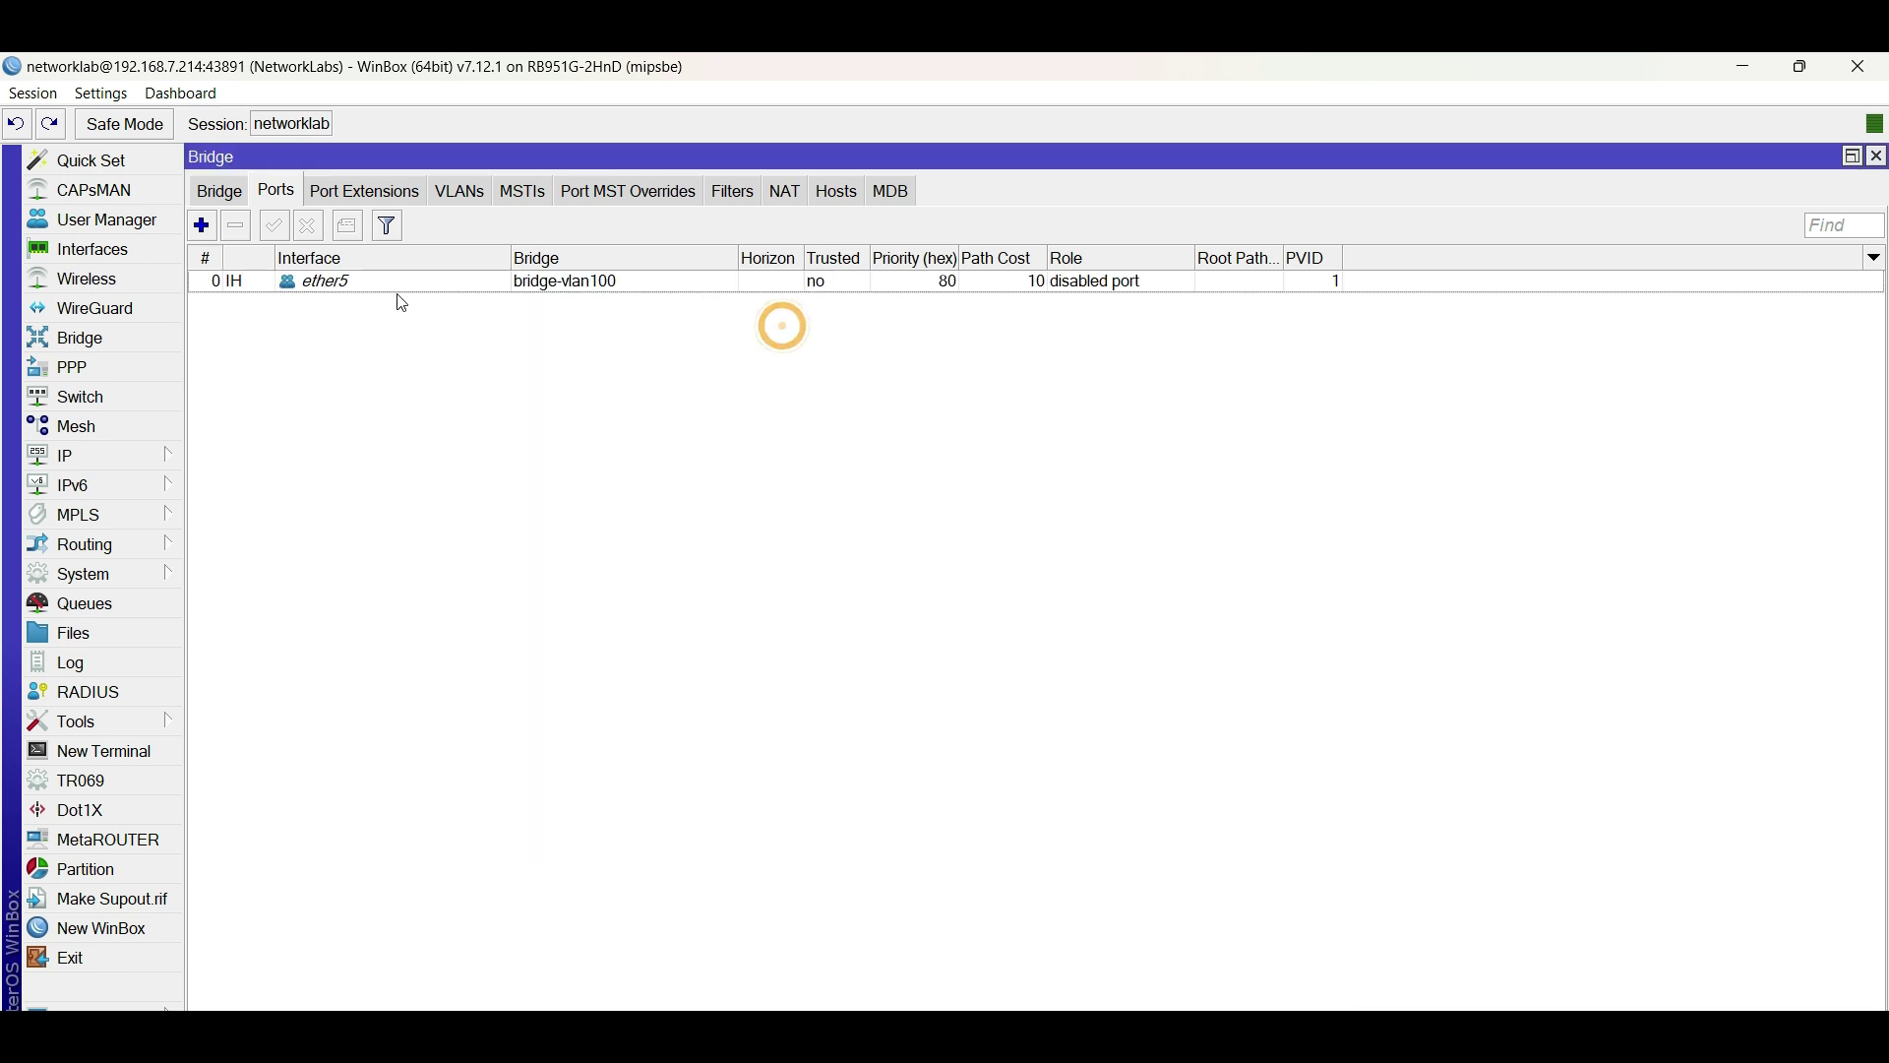
left_click(397, 293)
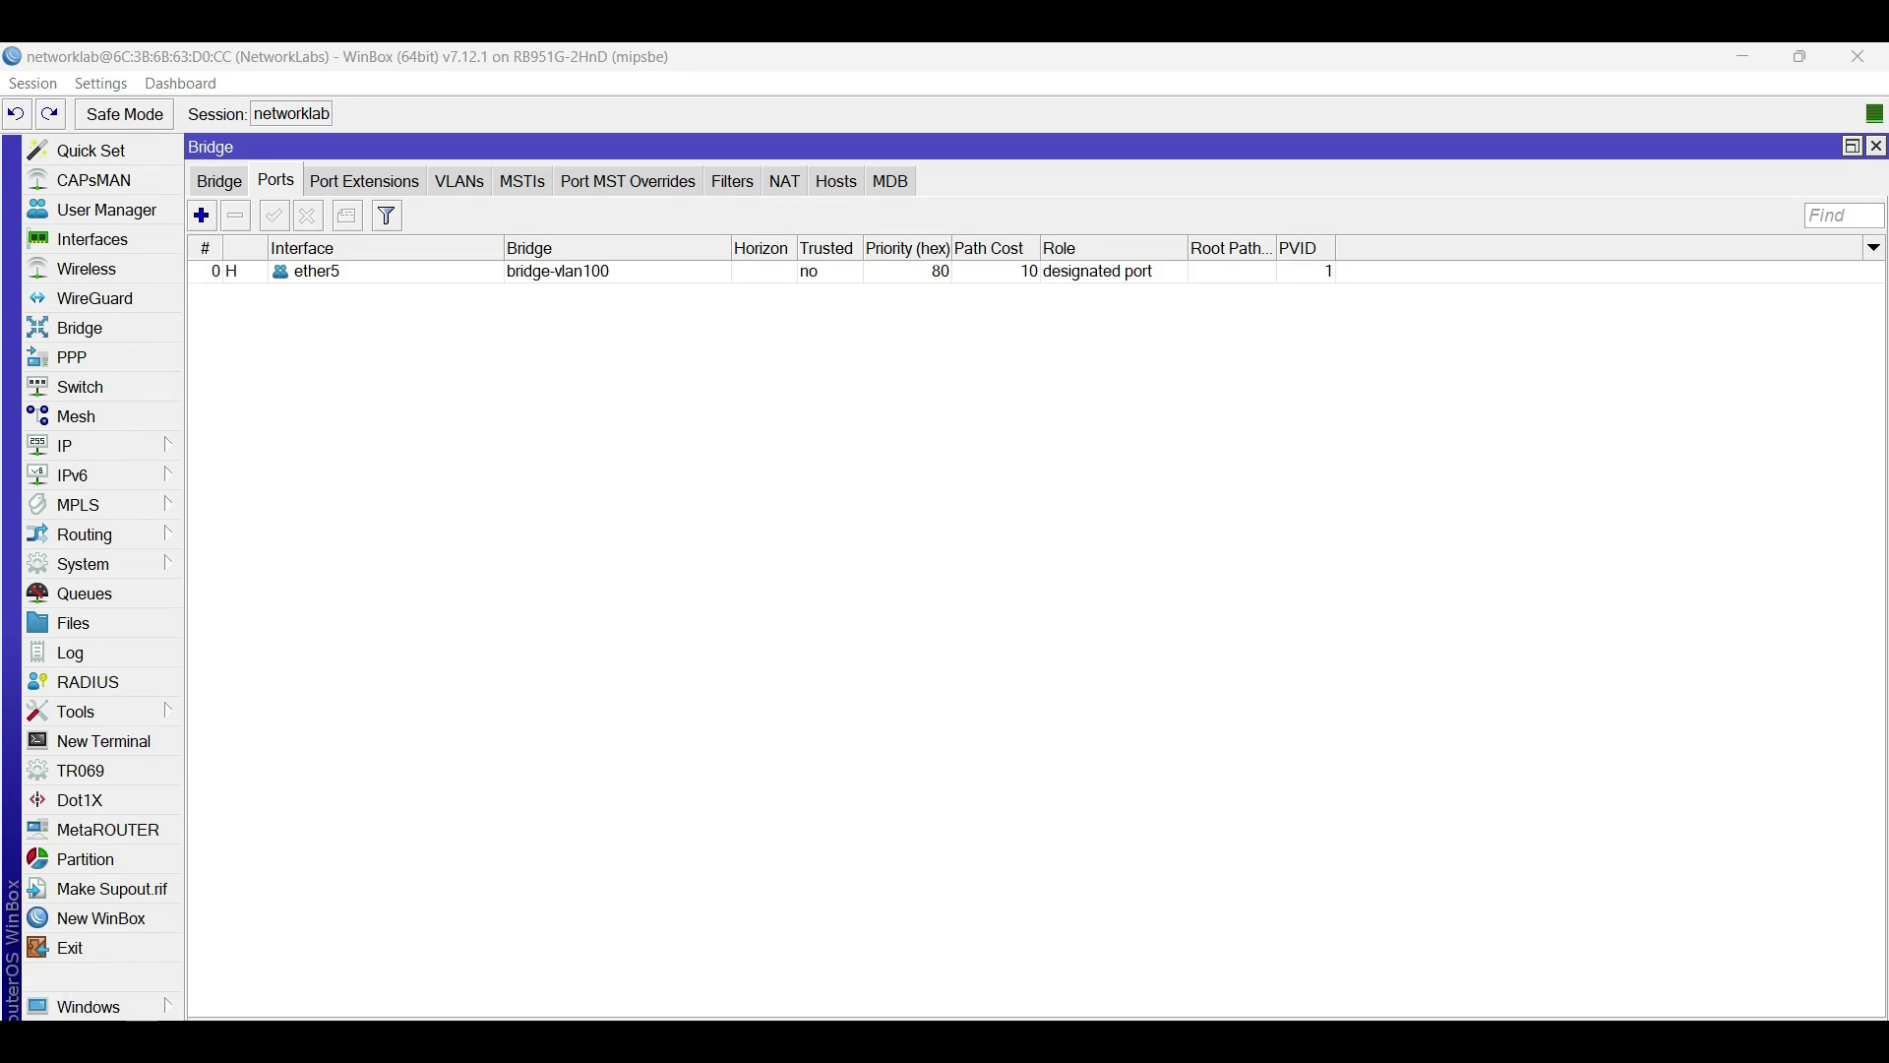
left_click(598, 274)
Check the DHCP leases for the test PC's 192.168.2.254 address.
left_click(120, 443)
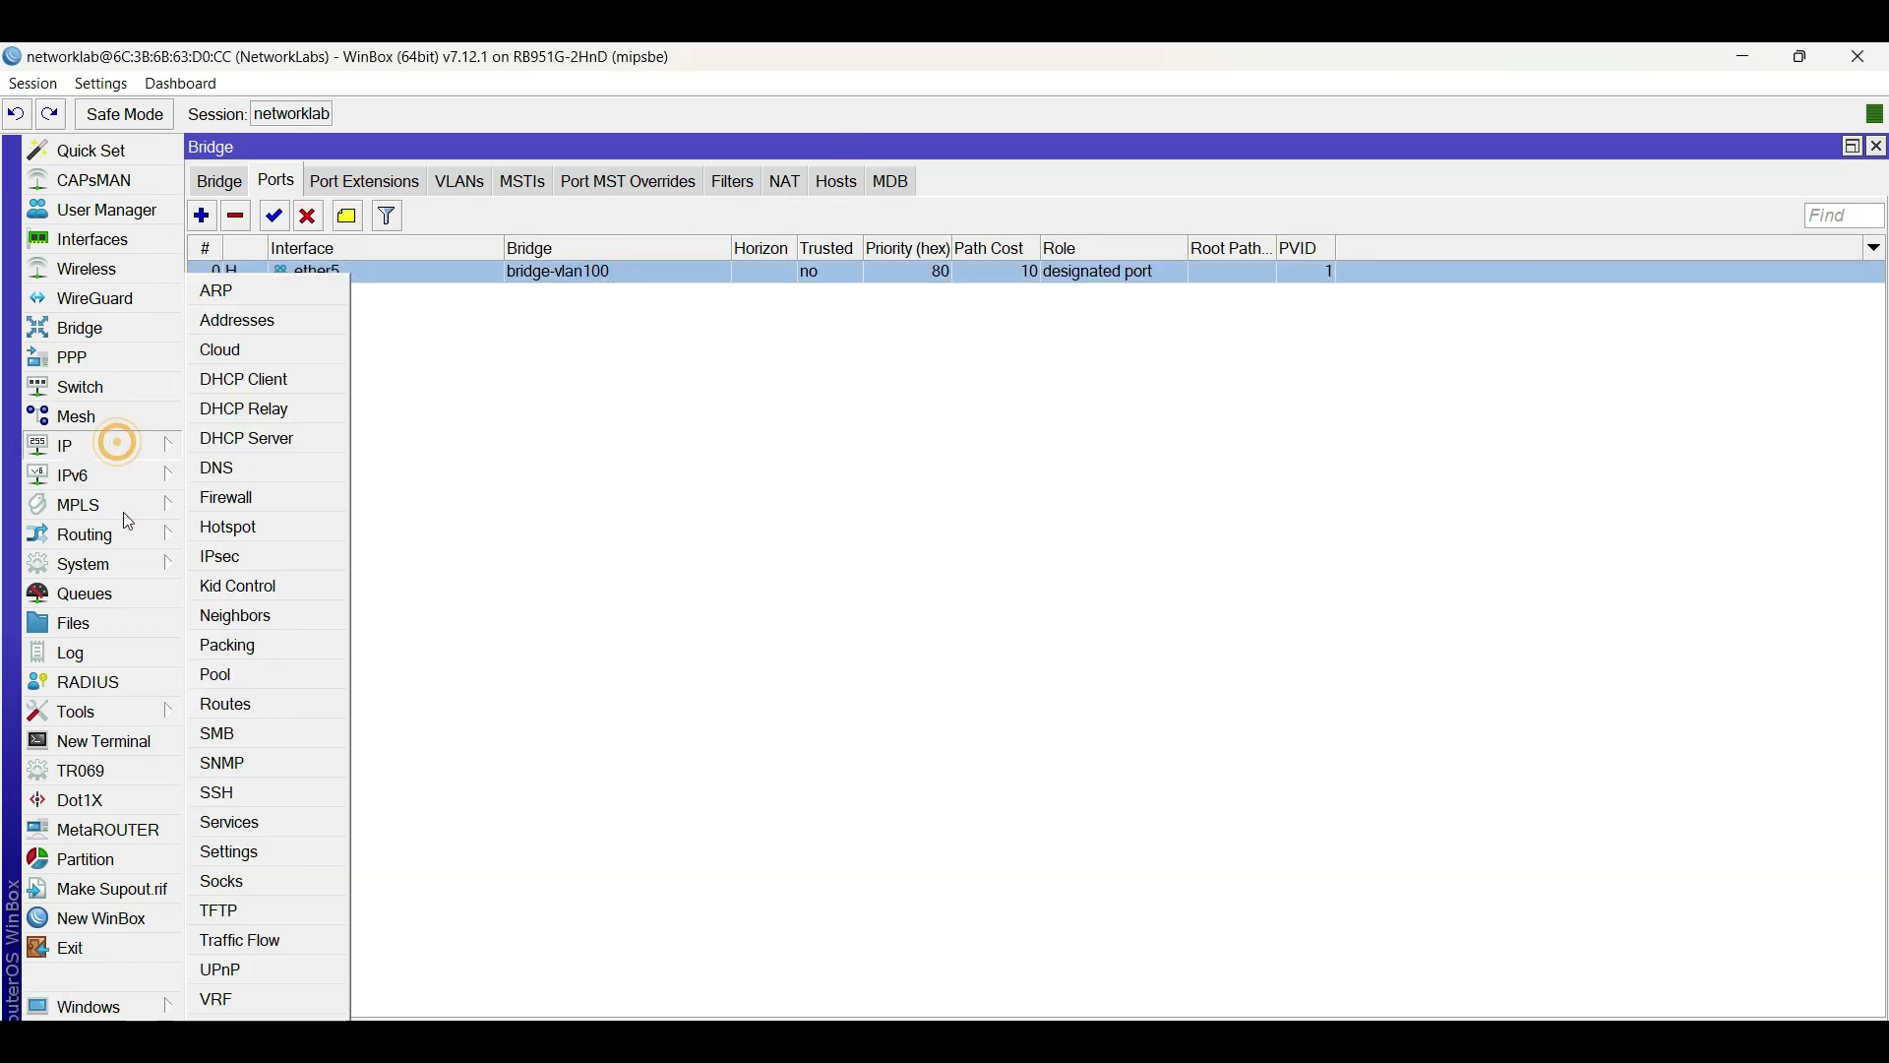
left_click(260, 437)
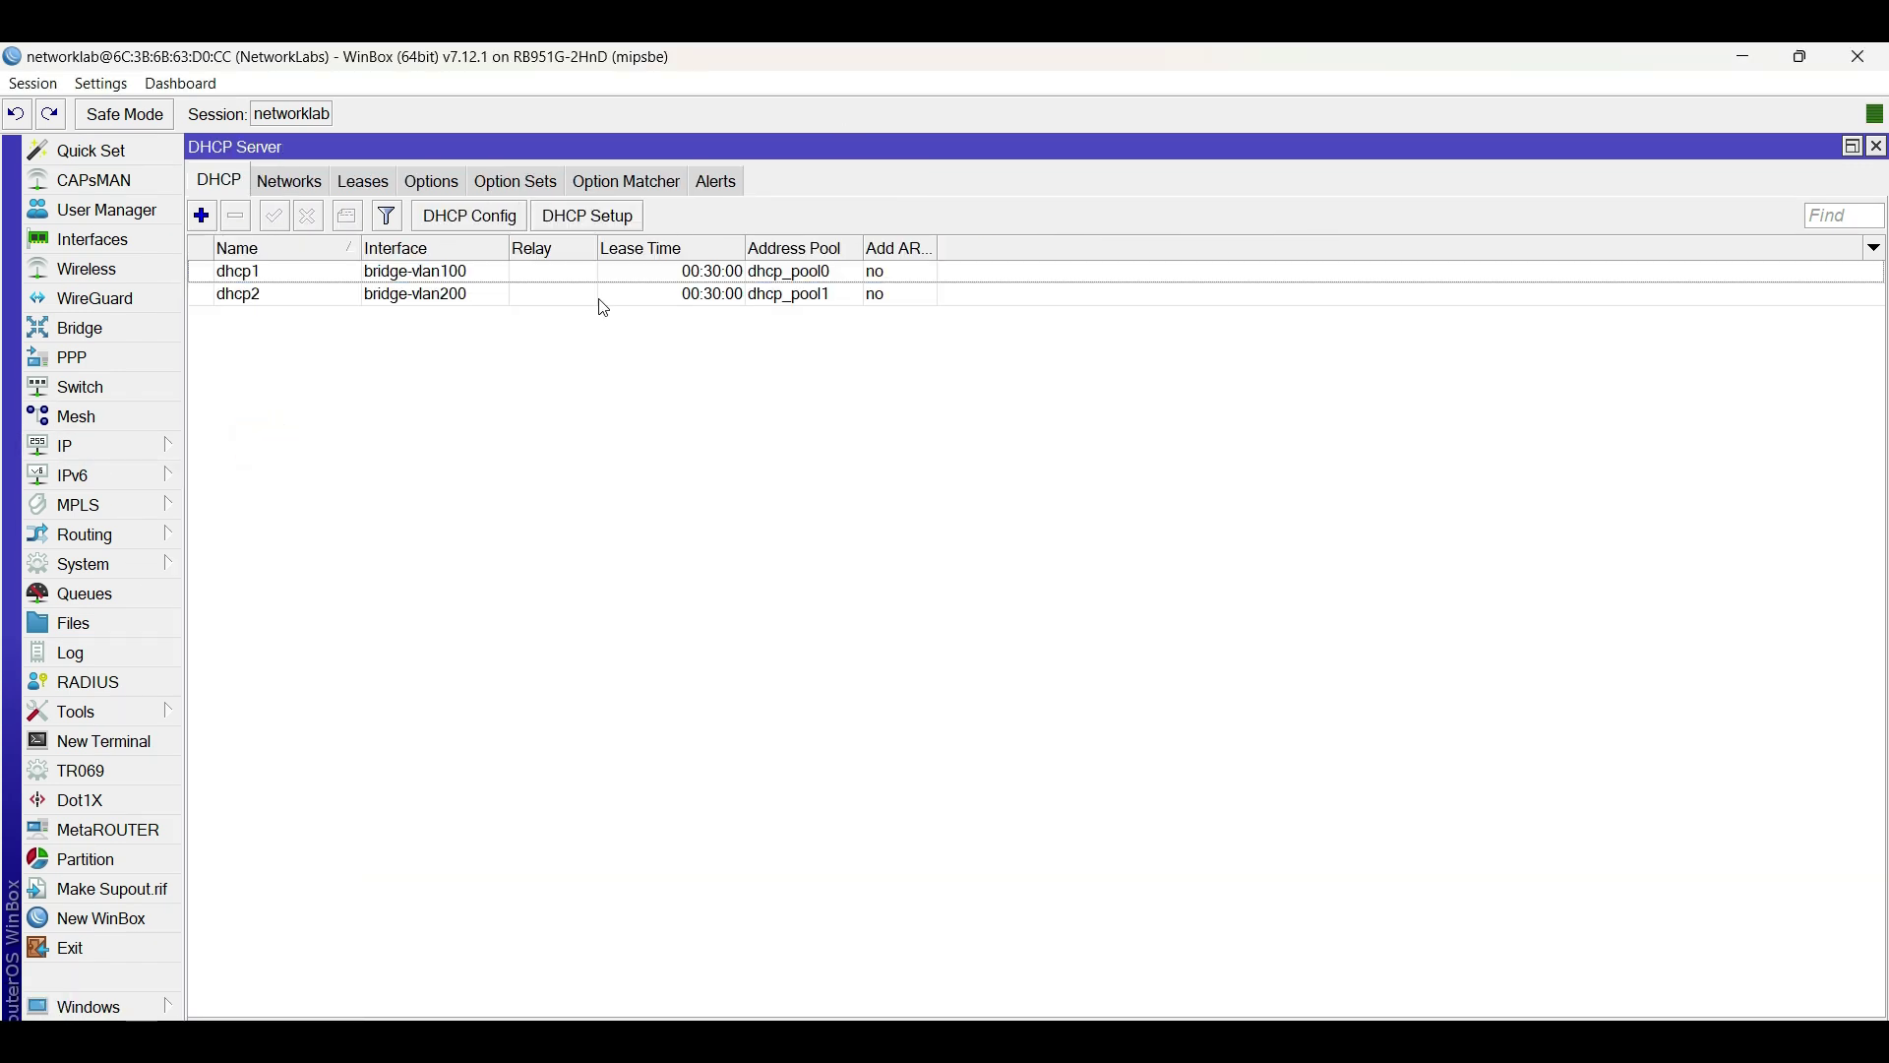
left_click(364, 182)
left_click(289, 273)
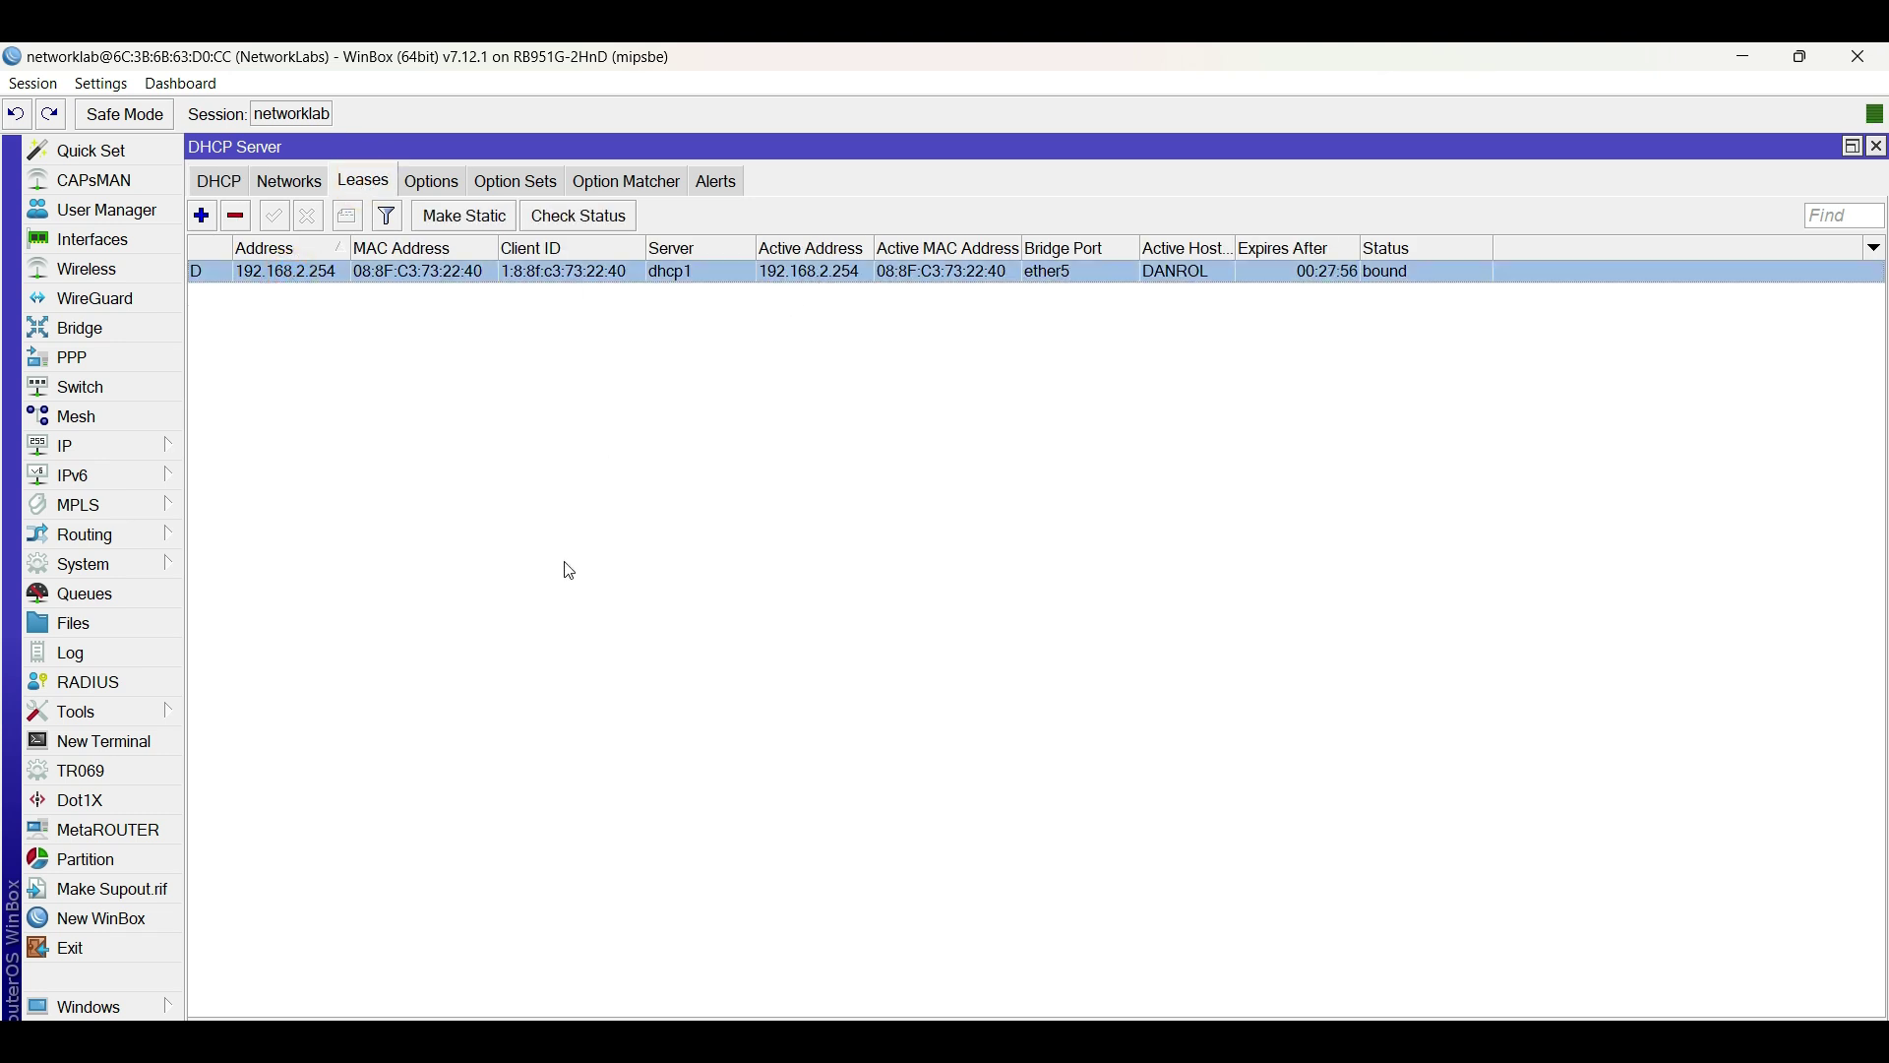
key("alt+Tab")
Run ipconfig and highlight the PC's IPv4 address 192.168.2.254.
type("ipco")
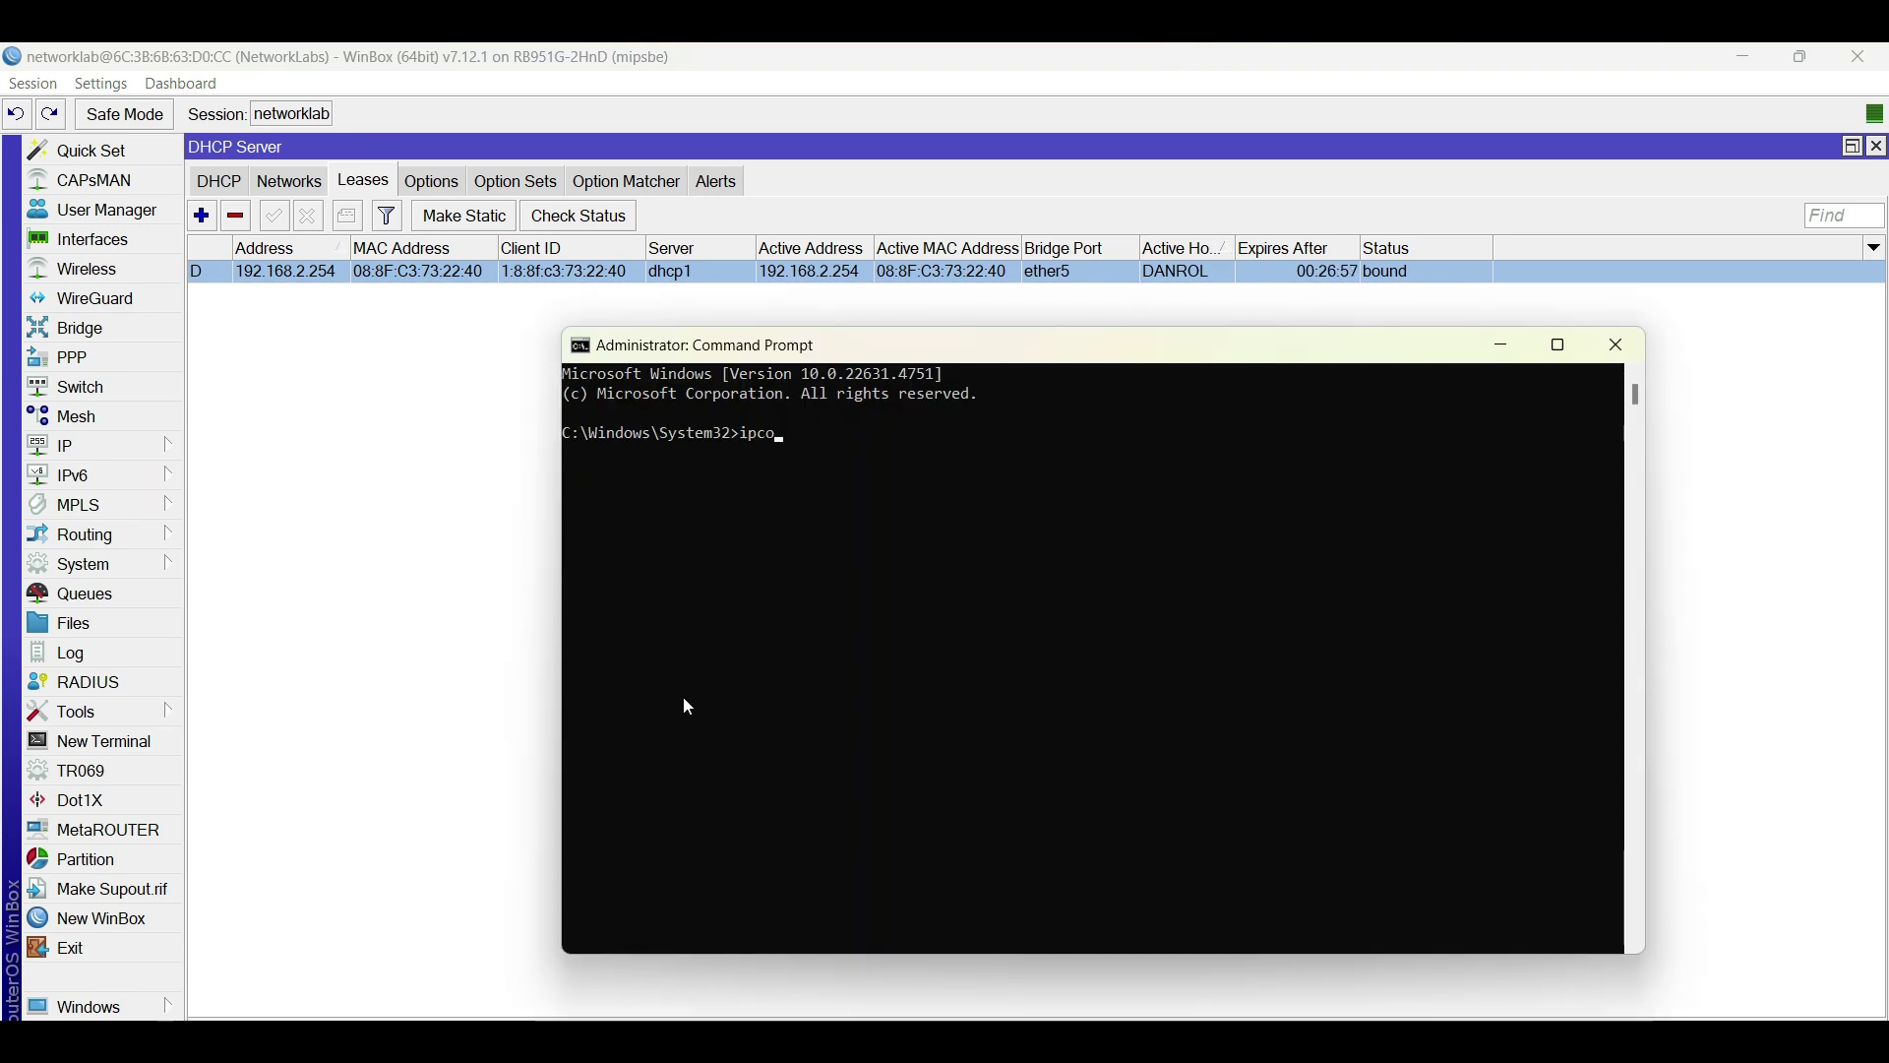
type("nfig")
key("Return")
left_click(1038, 775)
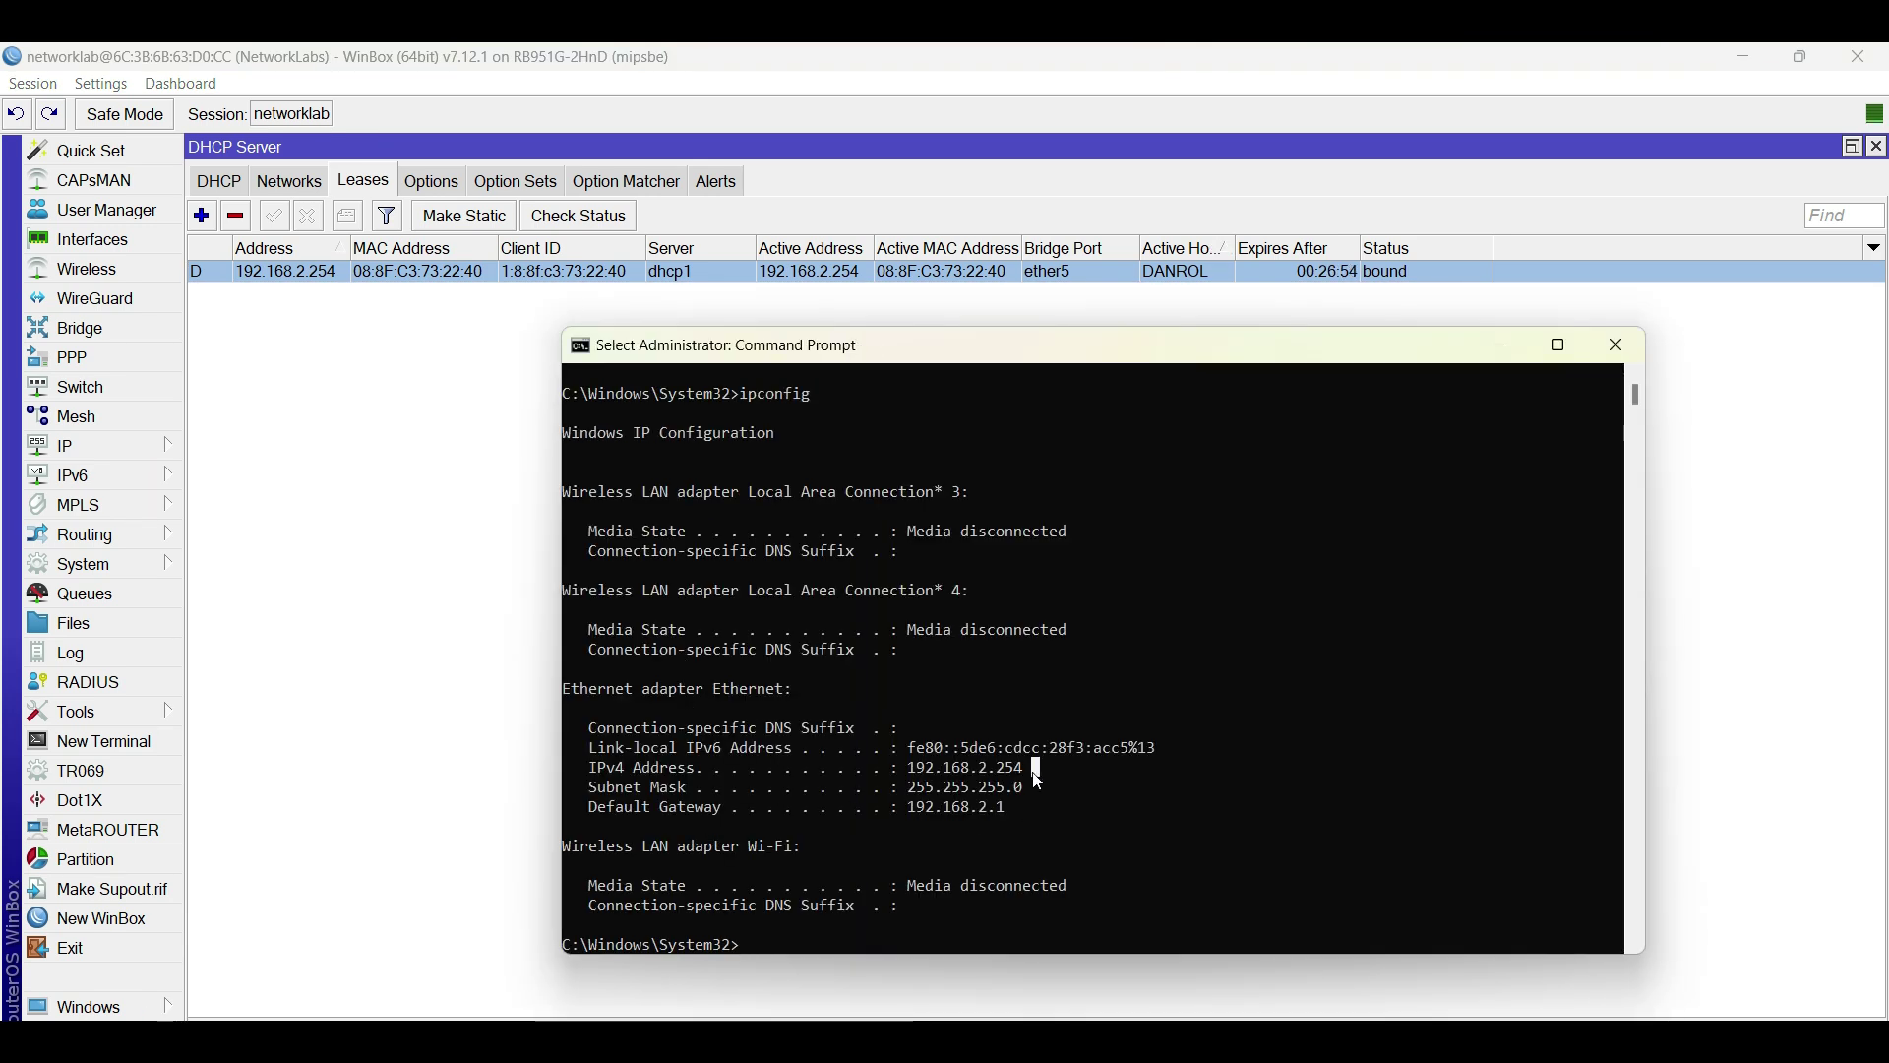
left_click_drag(1038, 780, 898, 783)
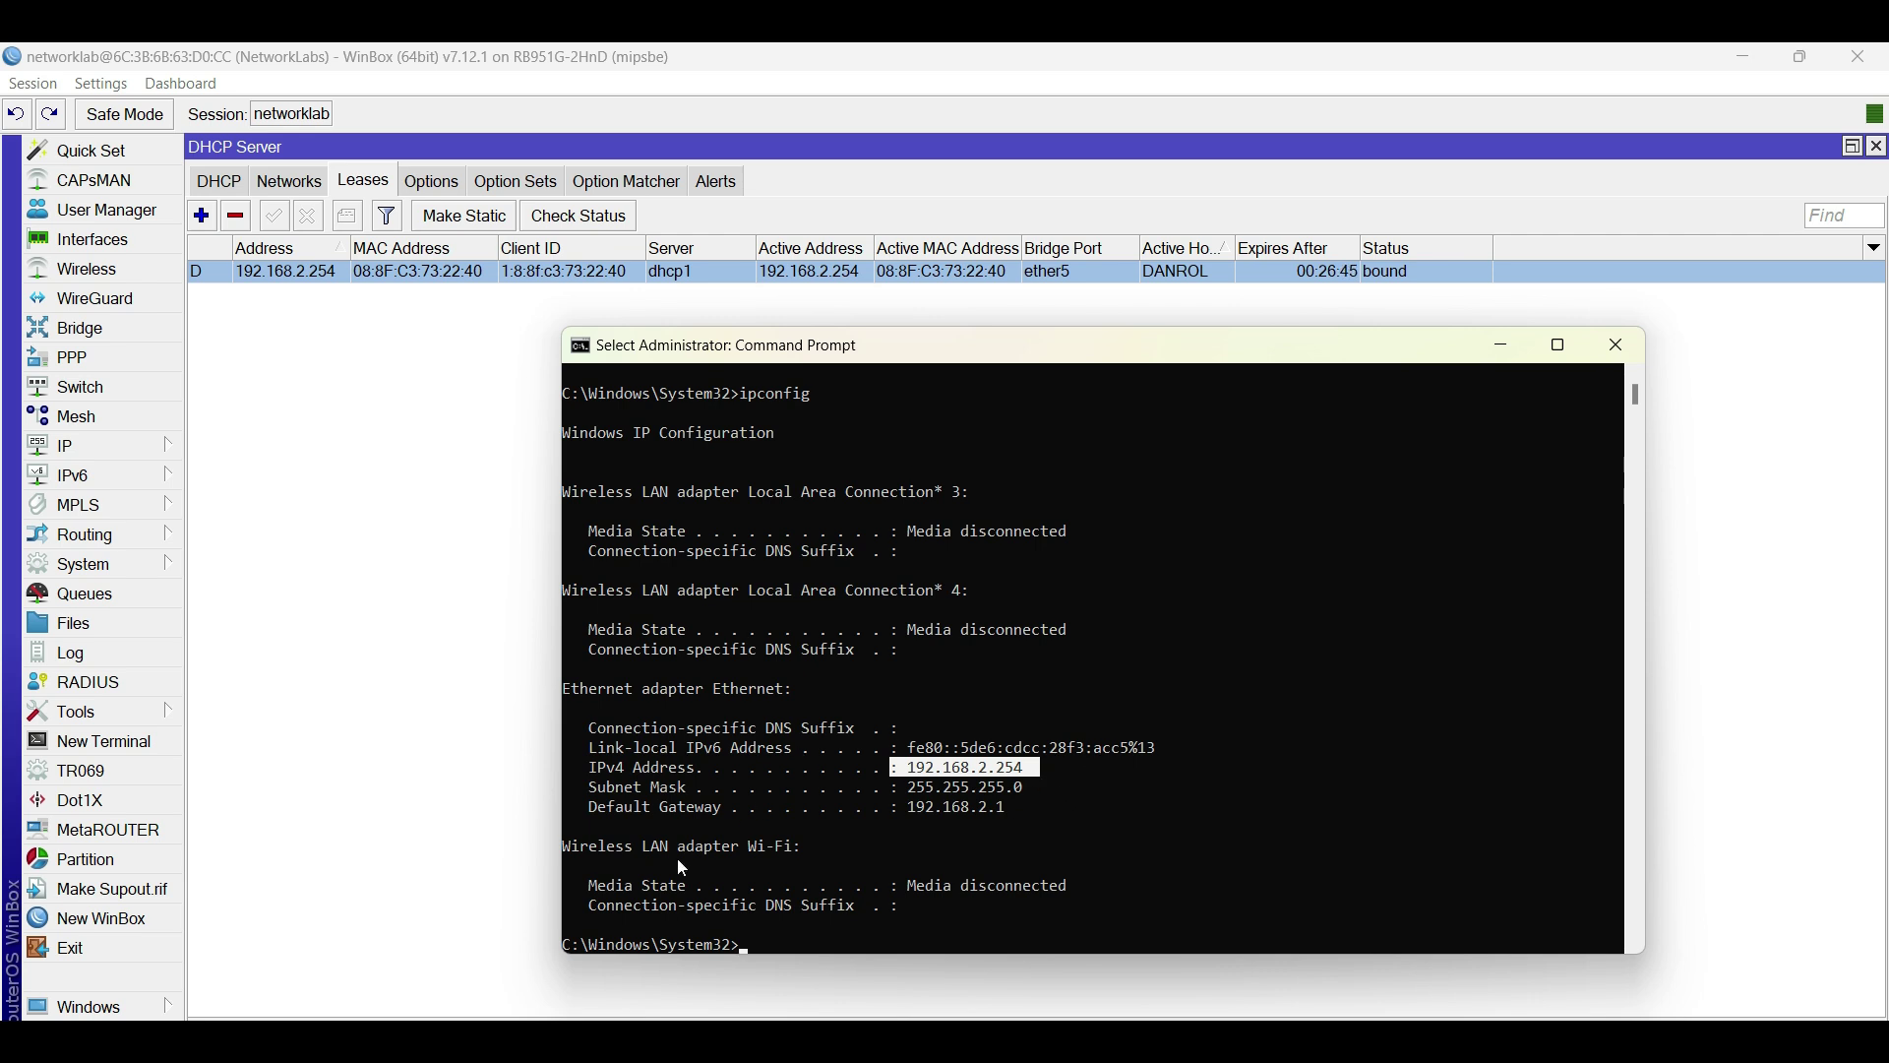
key("ctrl+c")
Trace the route to 1.1.1.1, confirming hop 2 exits via 156.236.92.125.
type("tracert 1.1")
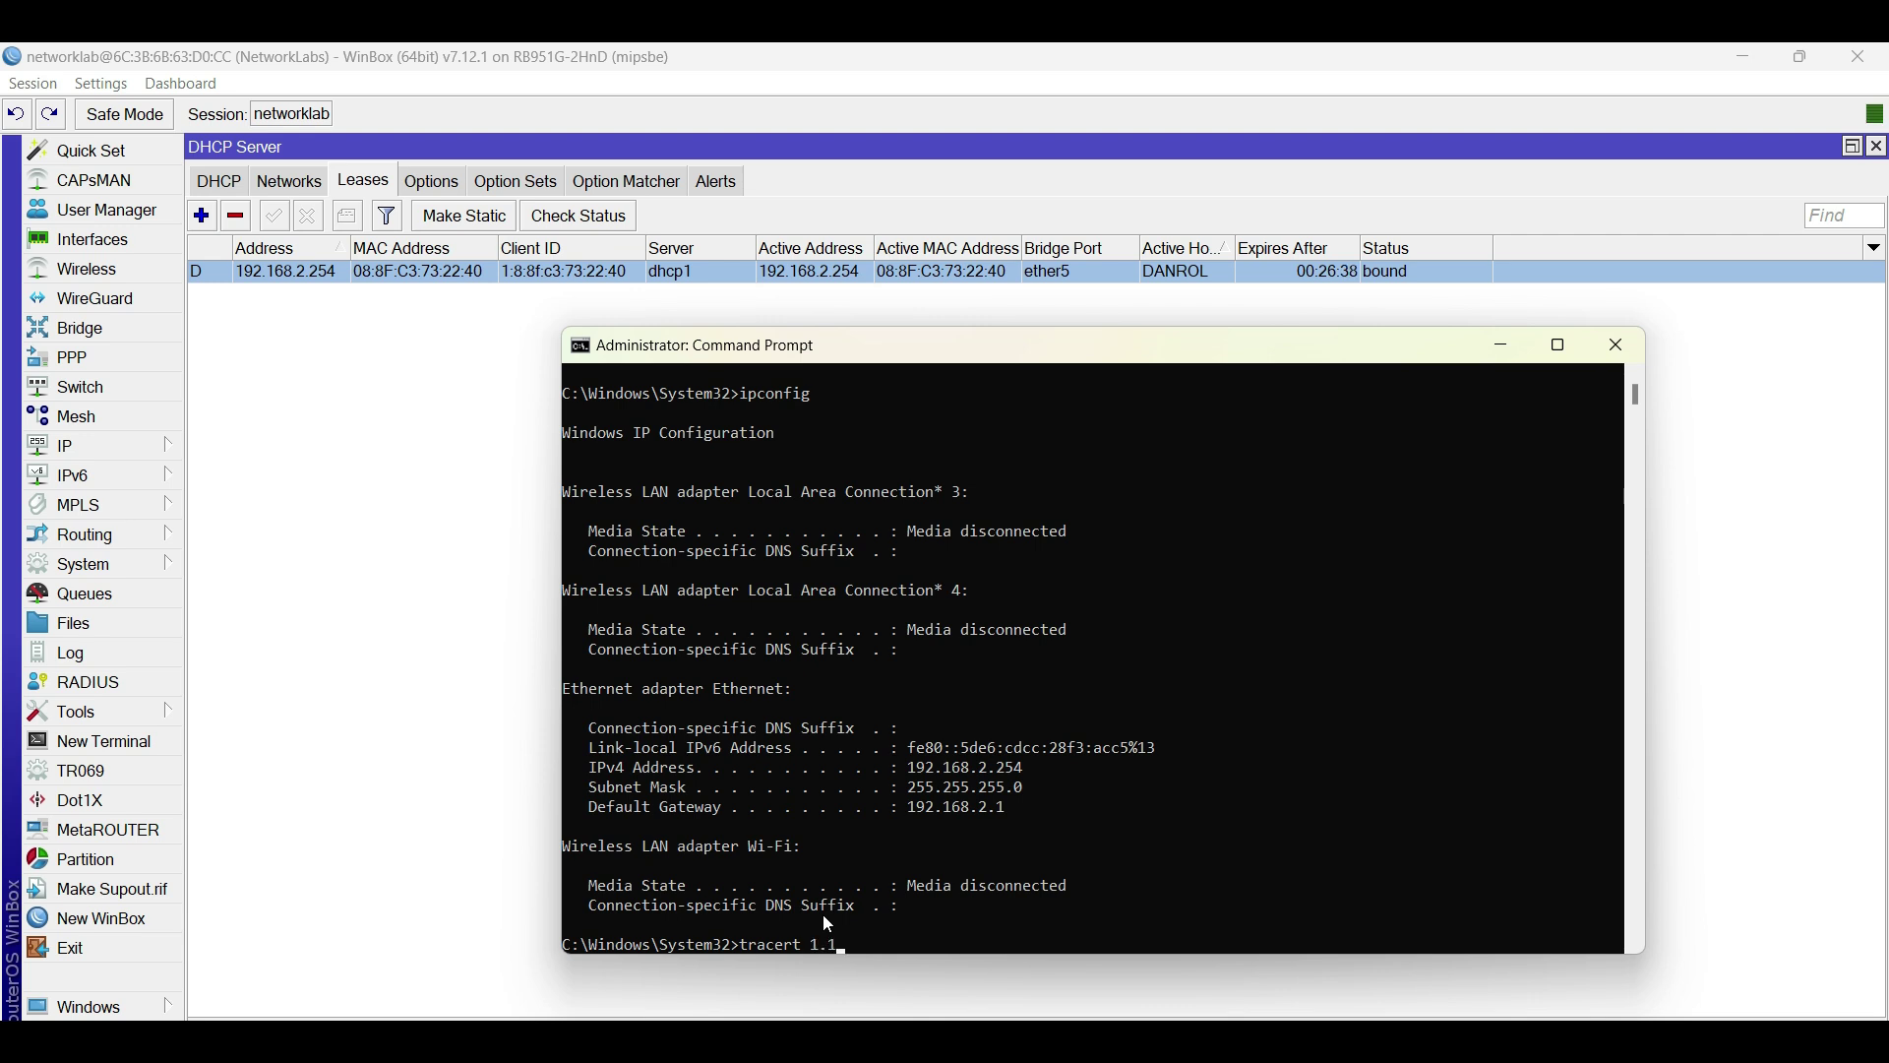
type(".1.1")
key("Return")
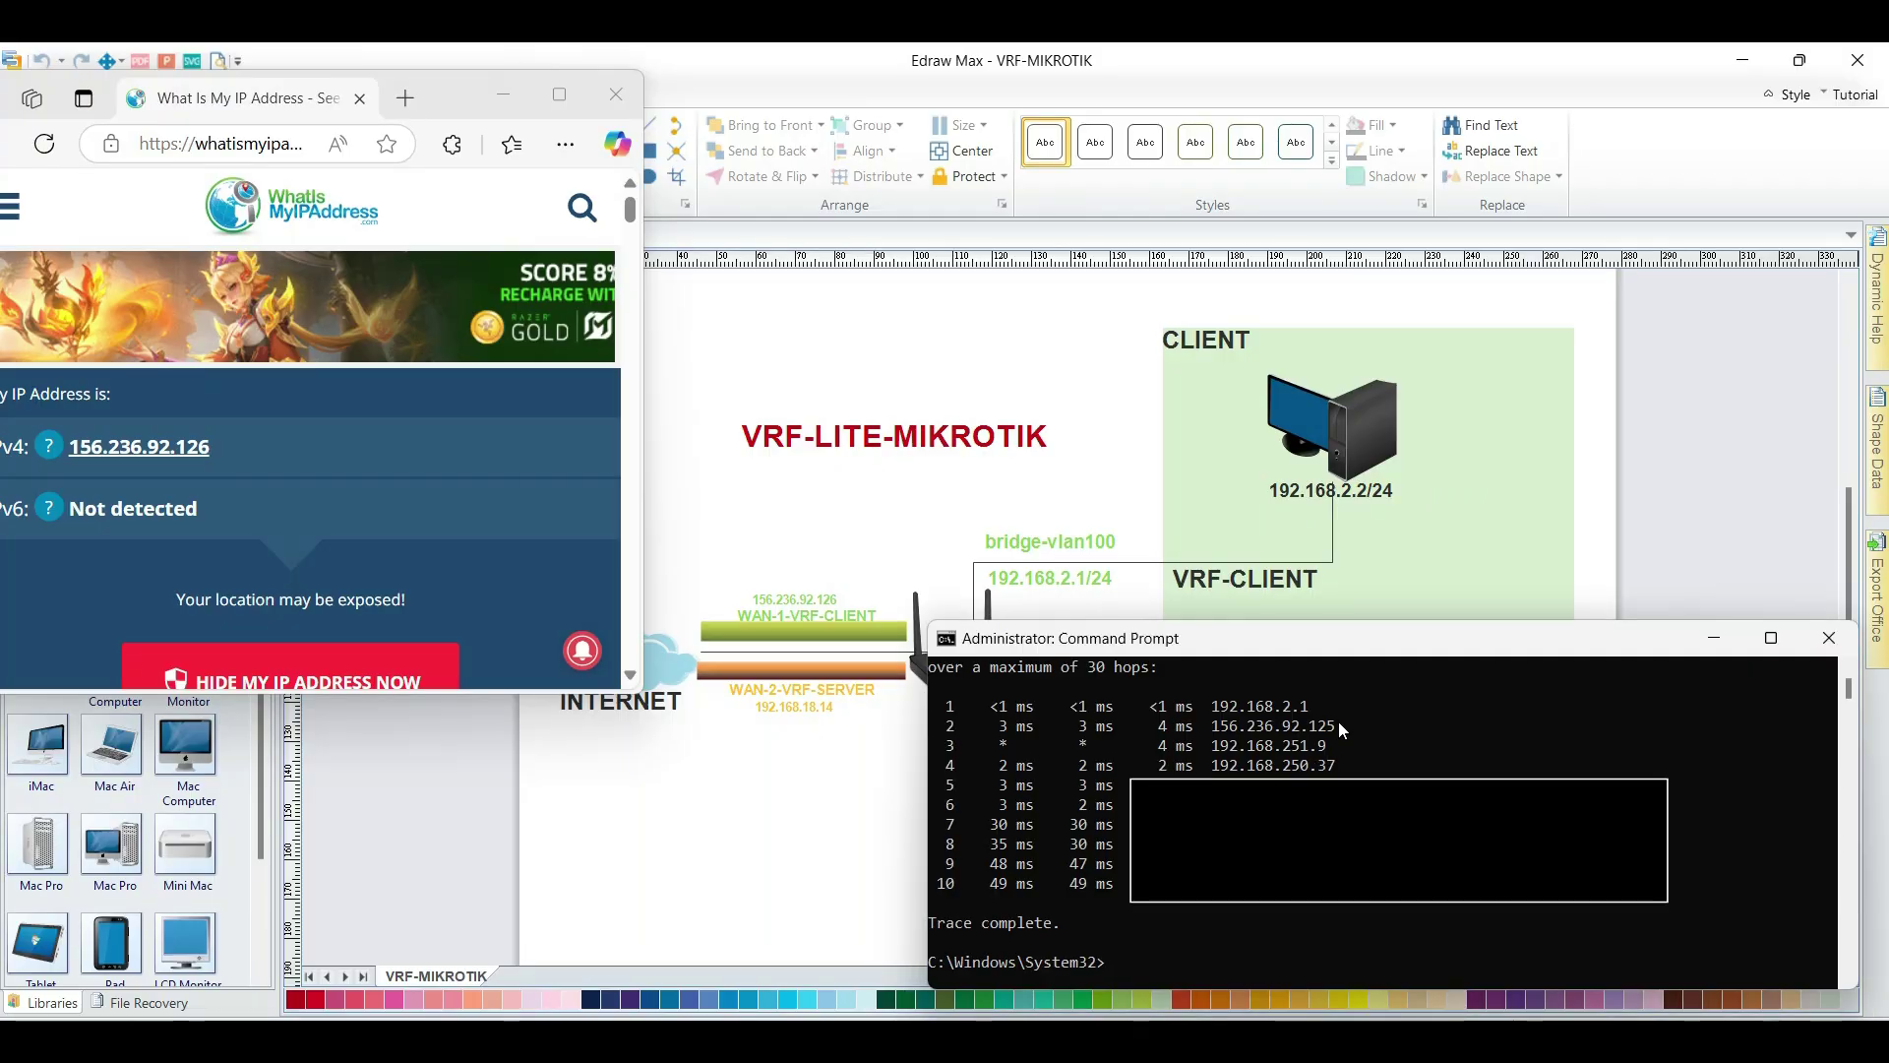
left_click_drag(1246, 725, 947, 728)
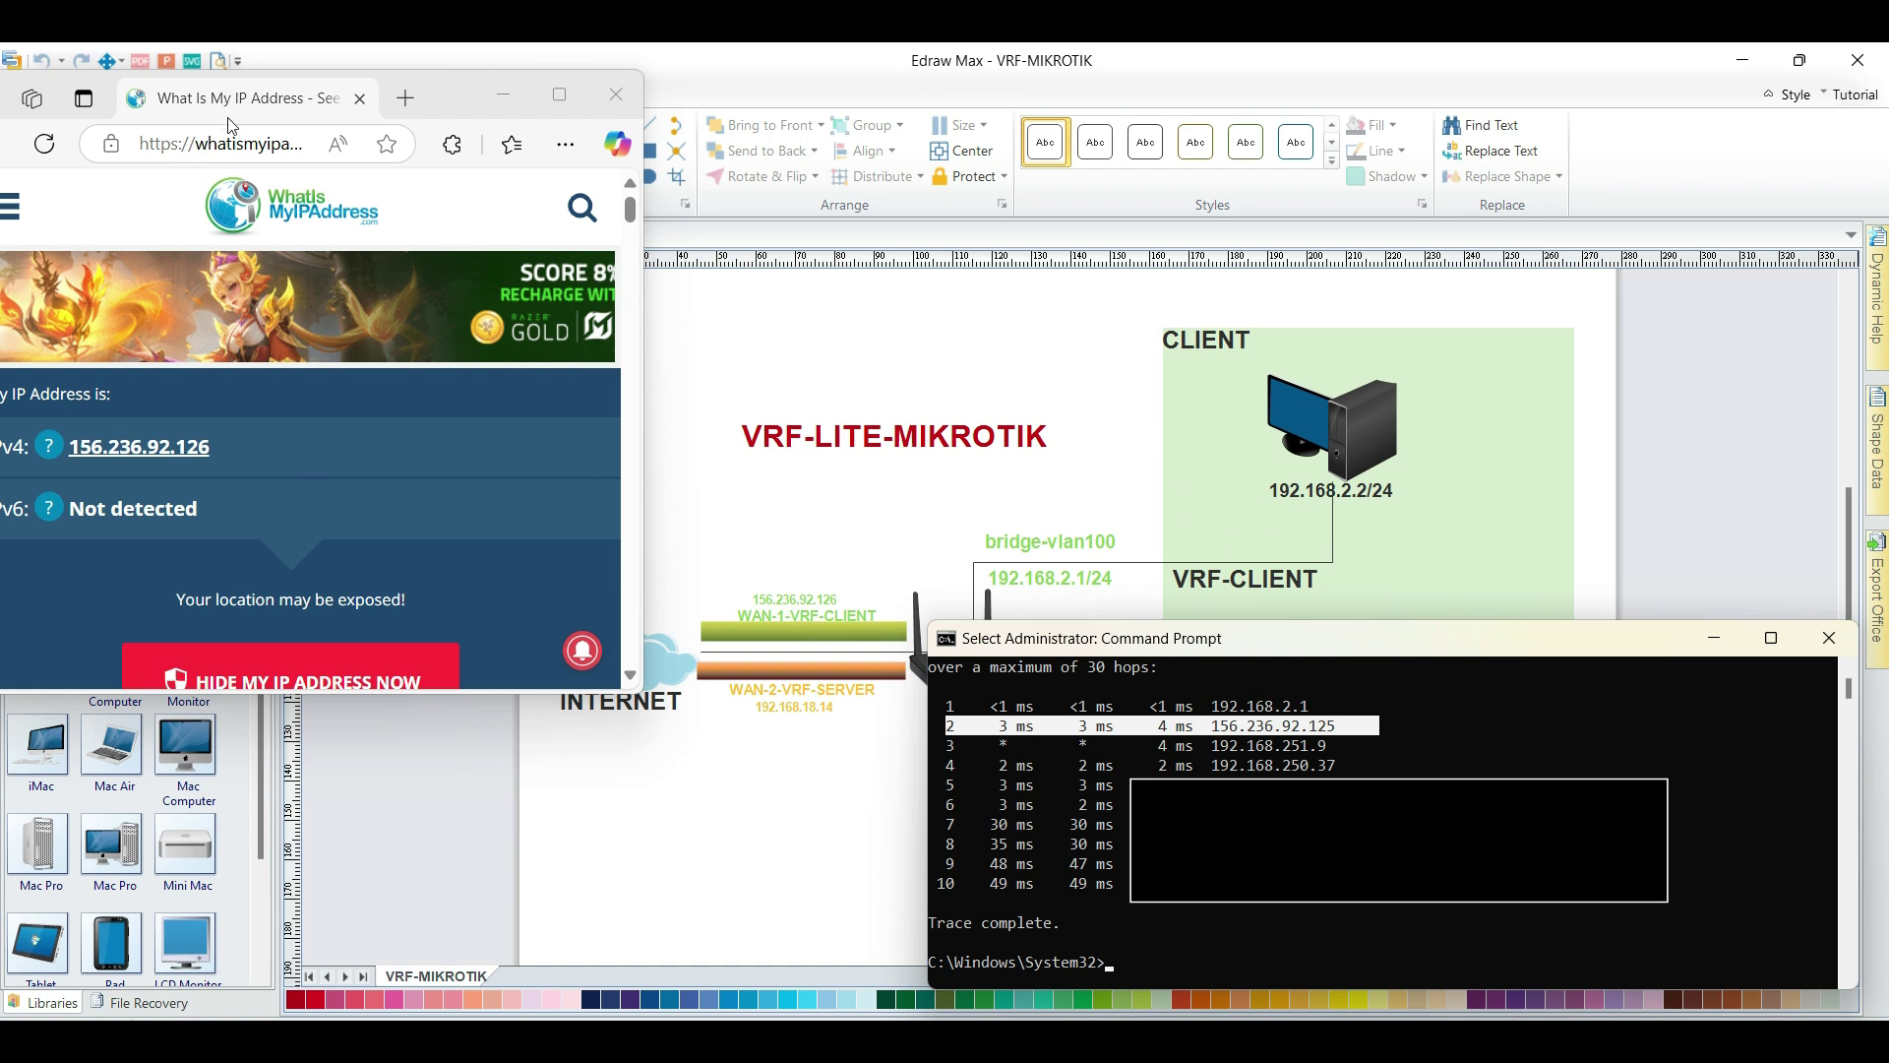
left_click(624, 283)
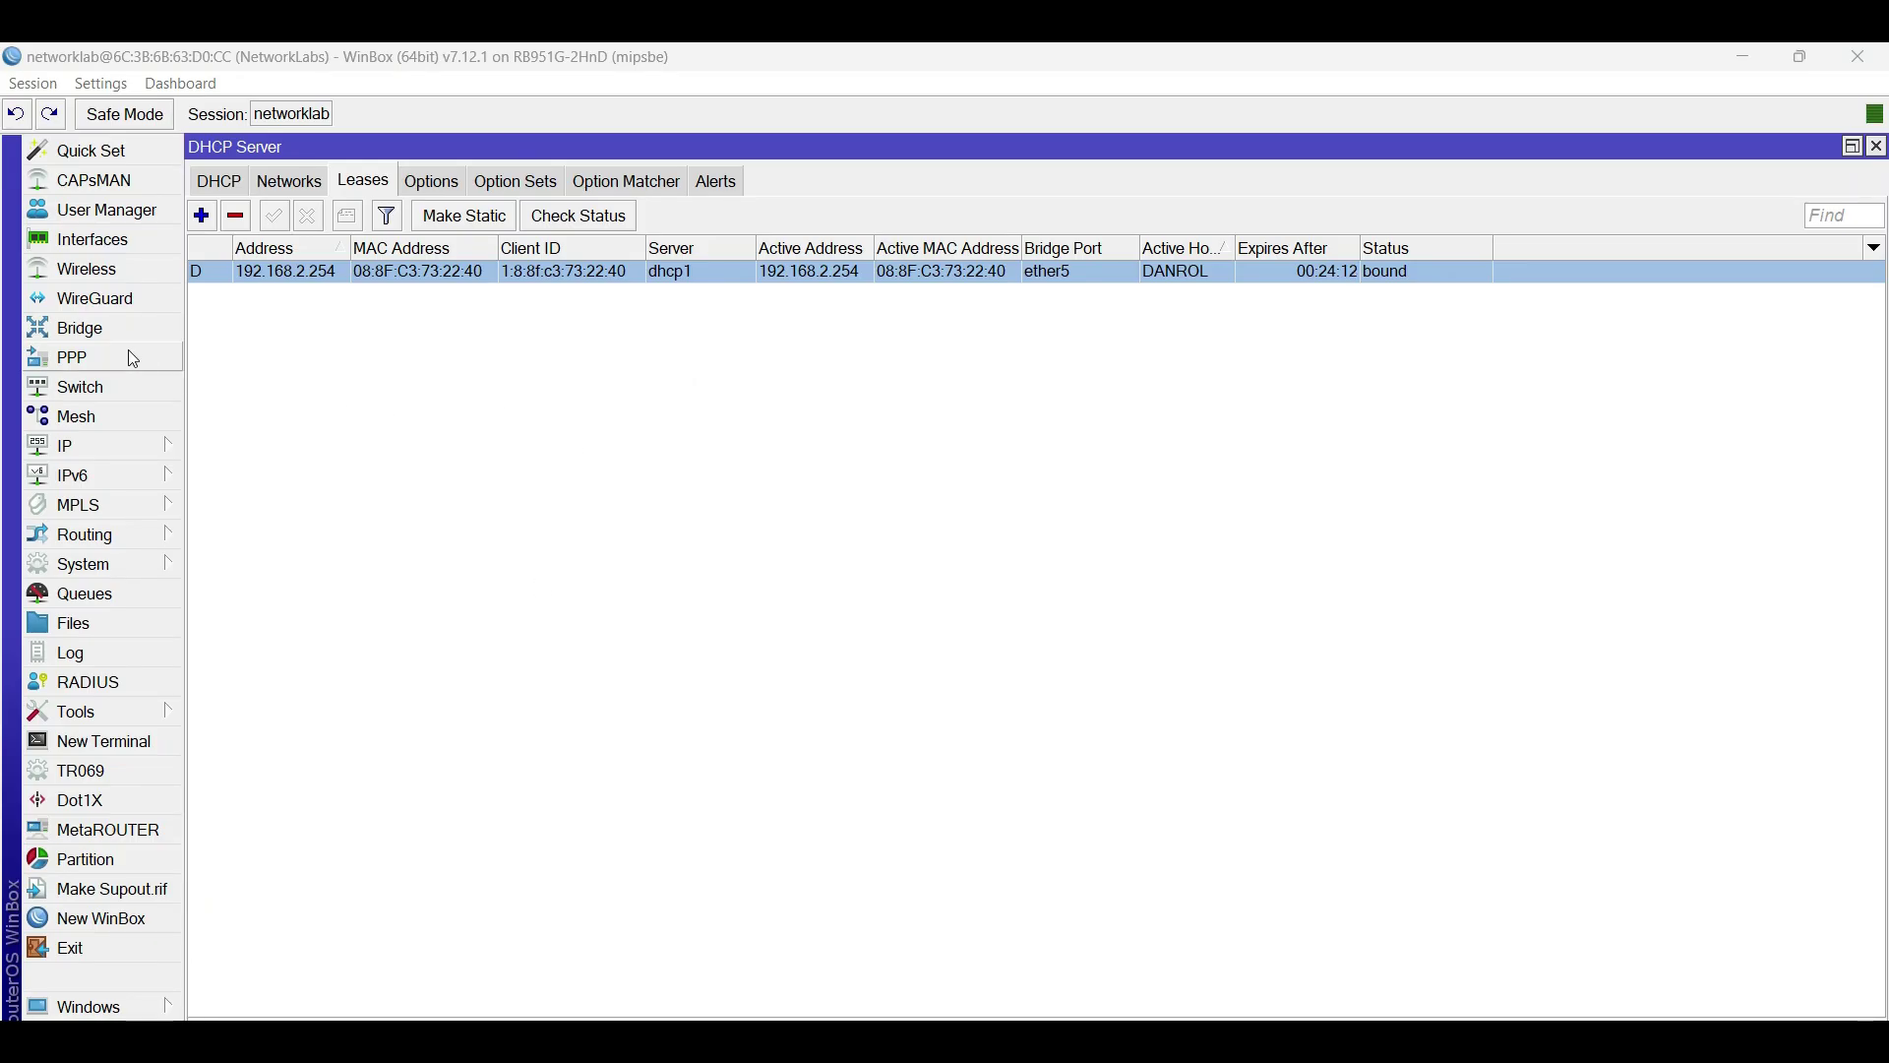
Move the ether5 bridge port into bridge-vlan200.
left_click(115, 335)
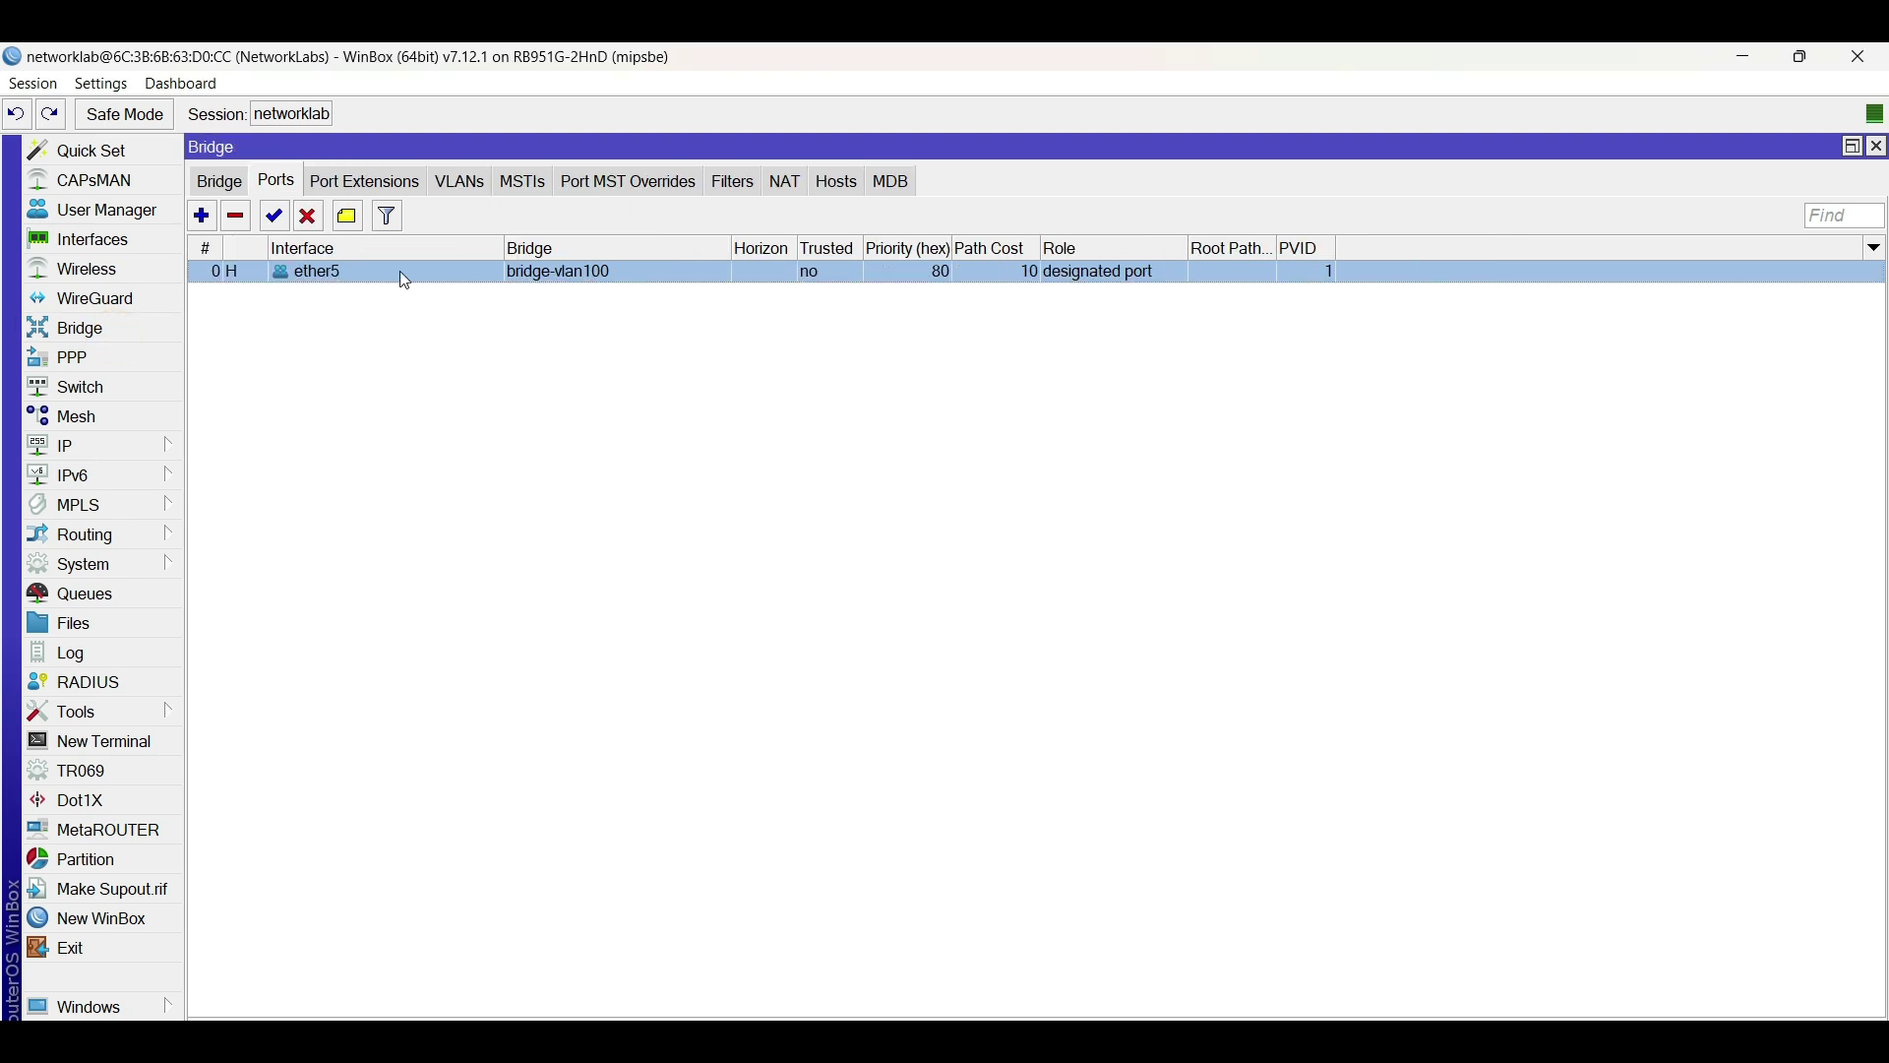
double_click(399, 271)
left_click(590, 383)
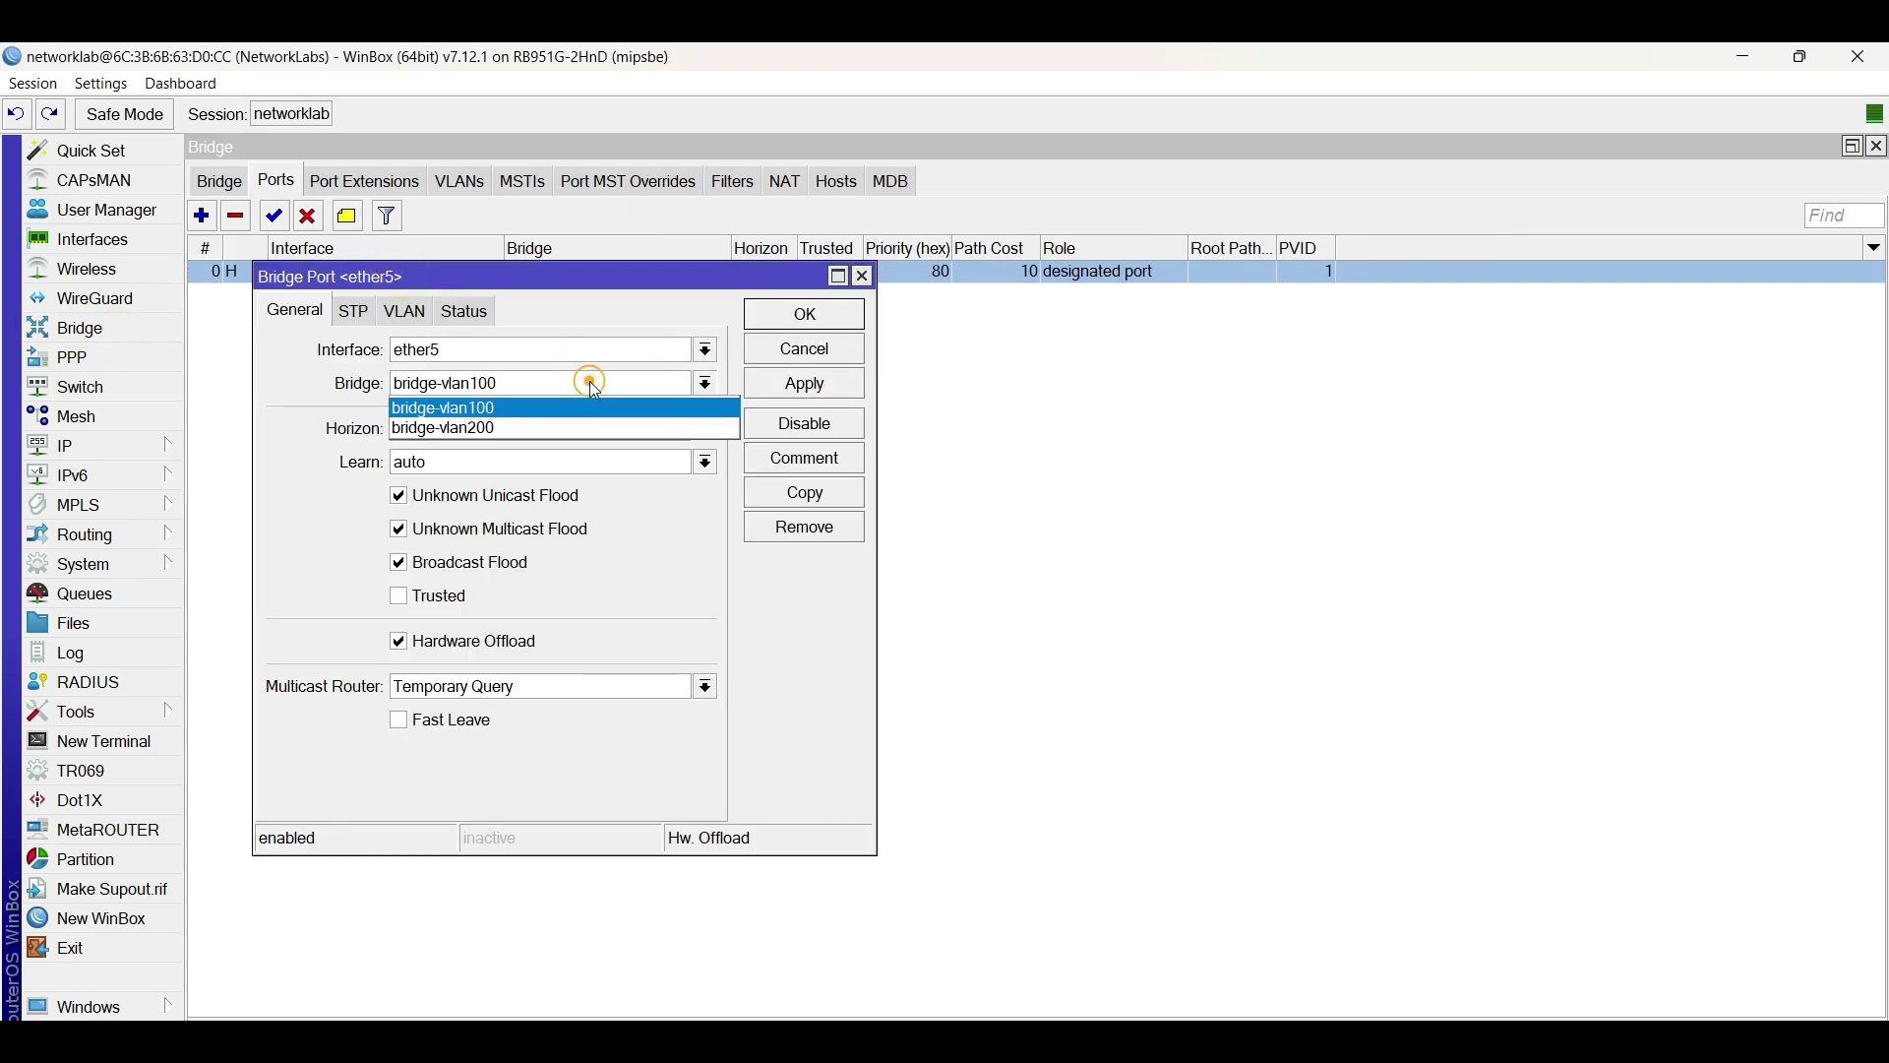
left_click(544, 430)
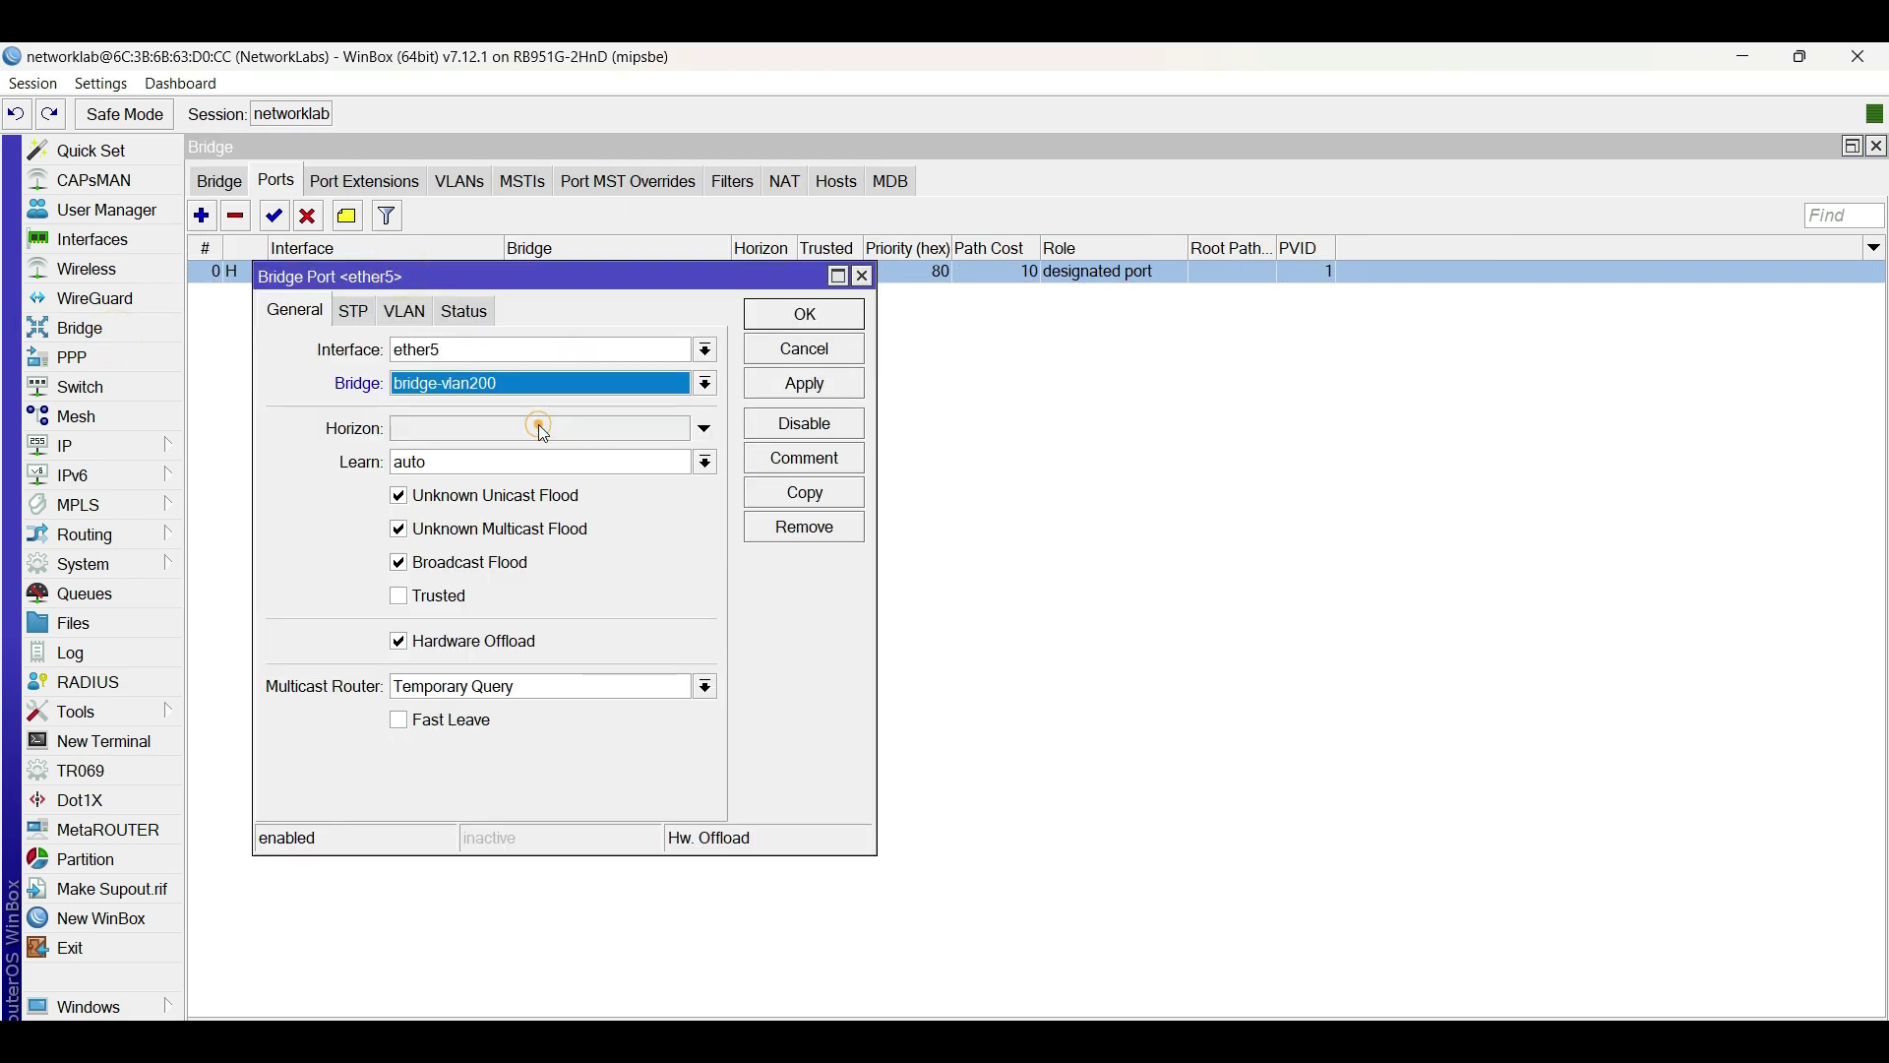
left_click(800, 387)
left_click(792, 314)
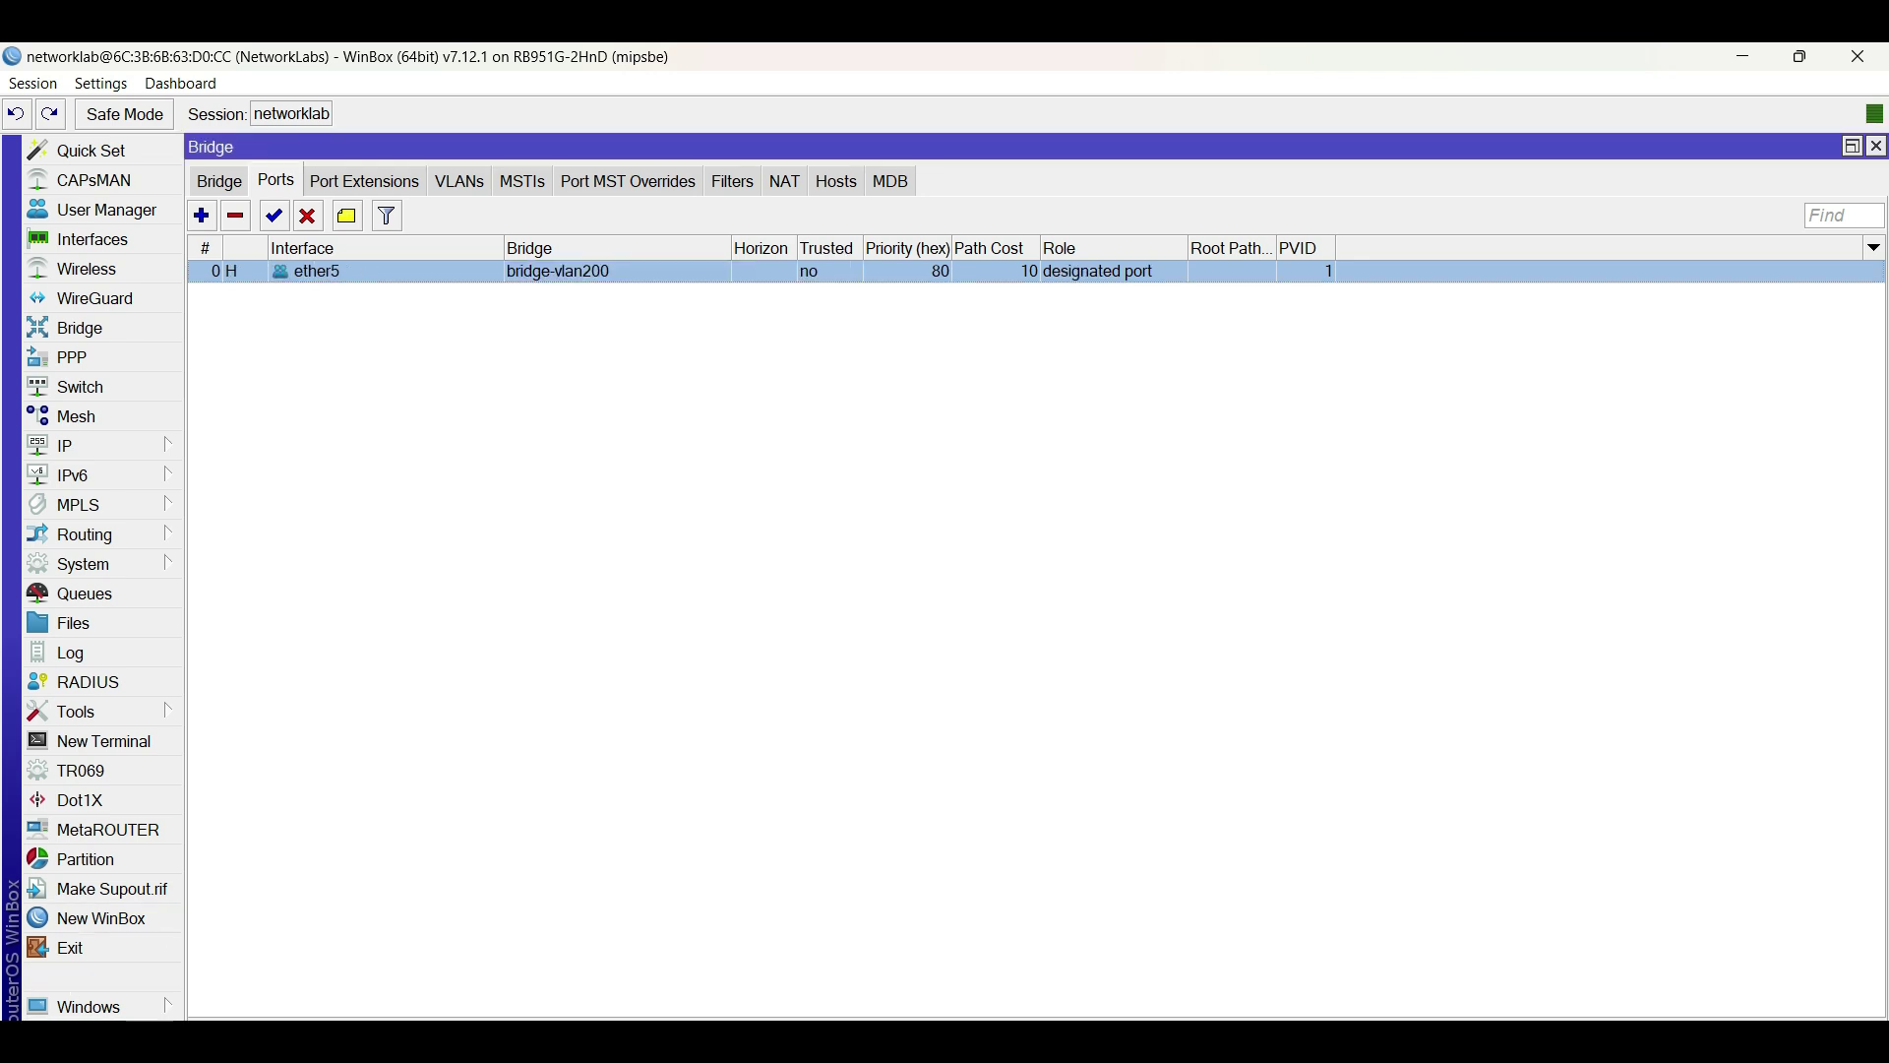
Confirm the PC's new 192.168.3.254 address in the console and in the DHCP leases.
key("alt+Tab")
left_click_drag(1237, 636, 1409, 637)
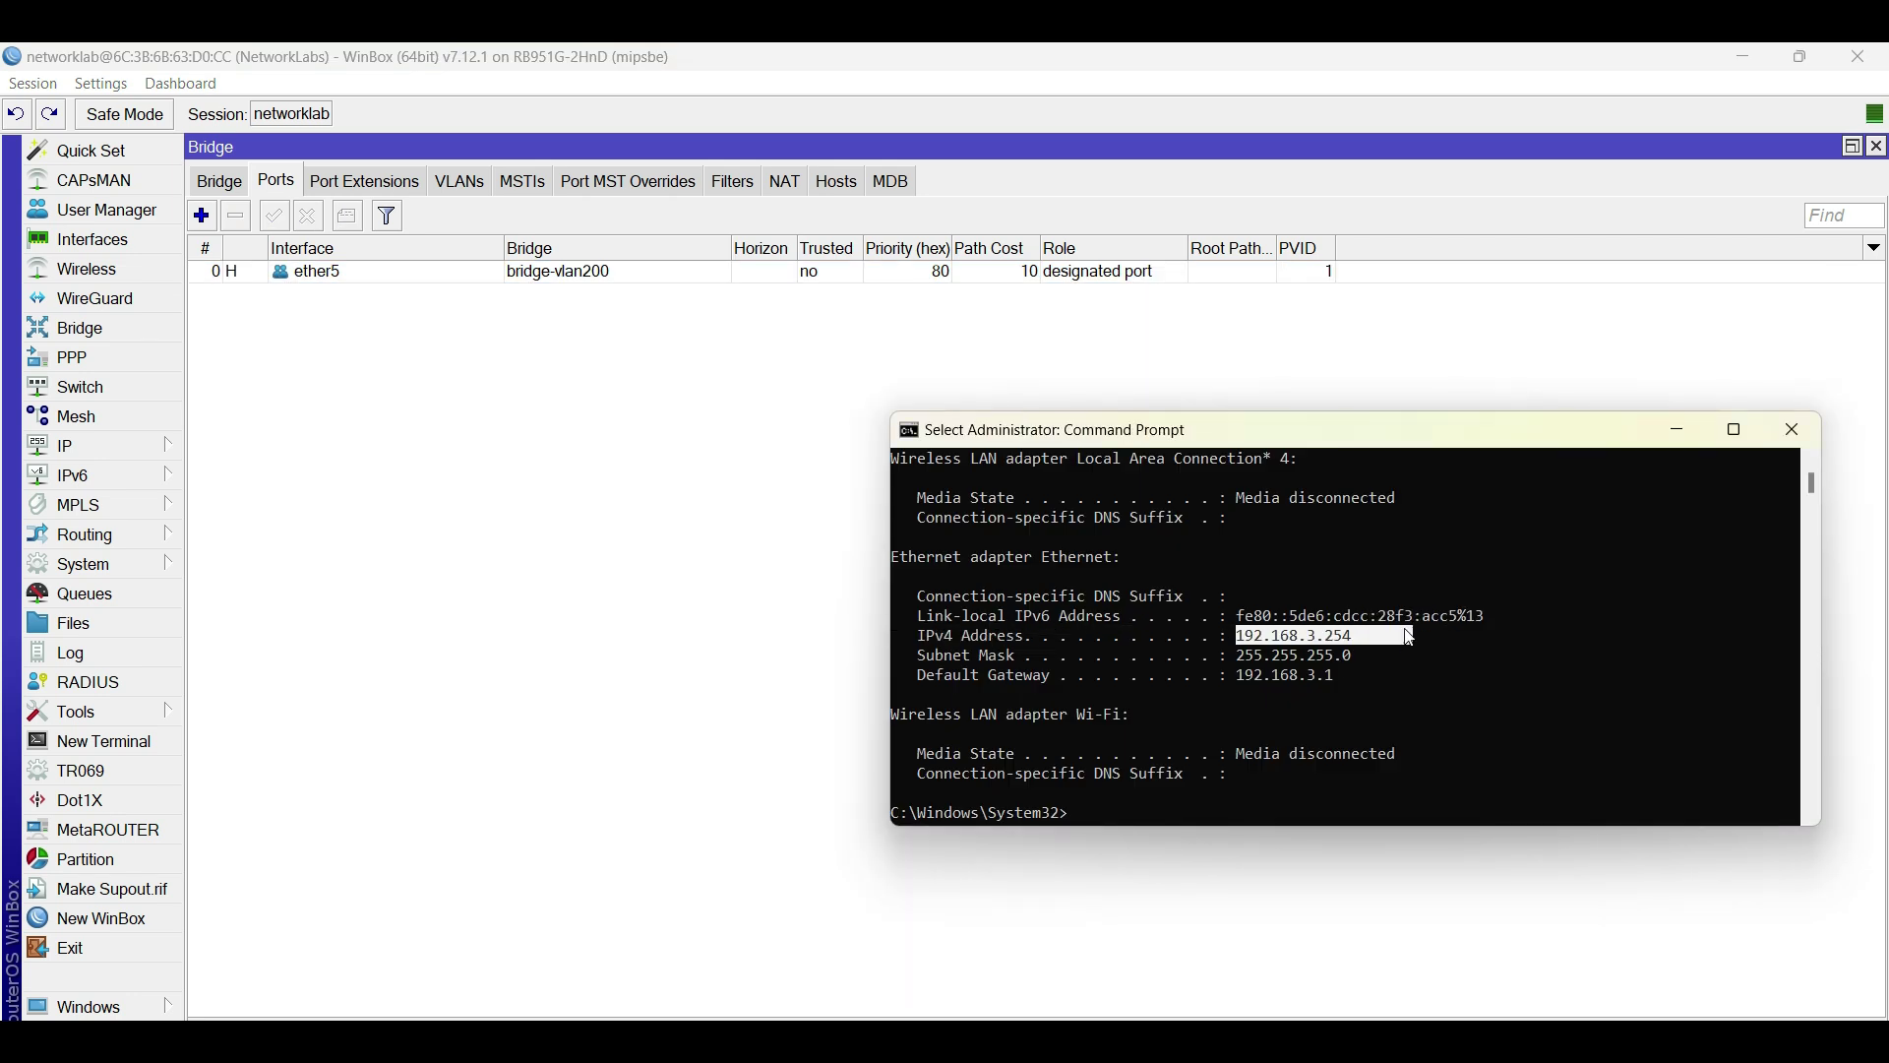
left_click(88, 451)
left_click(253, 434)
left_click(366, 297)
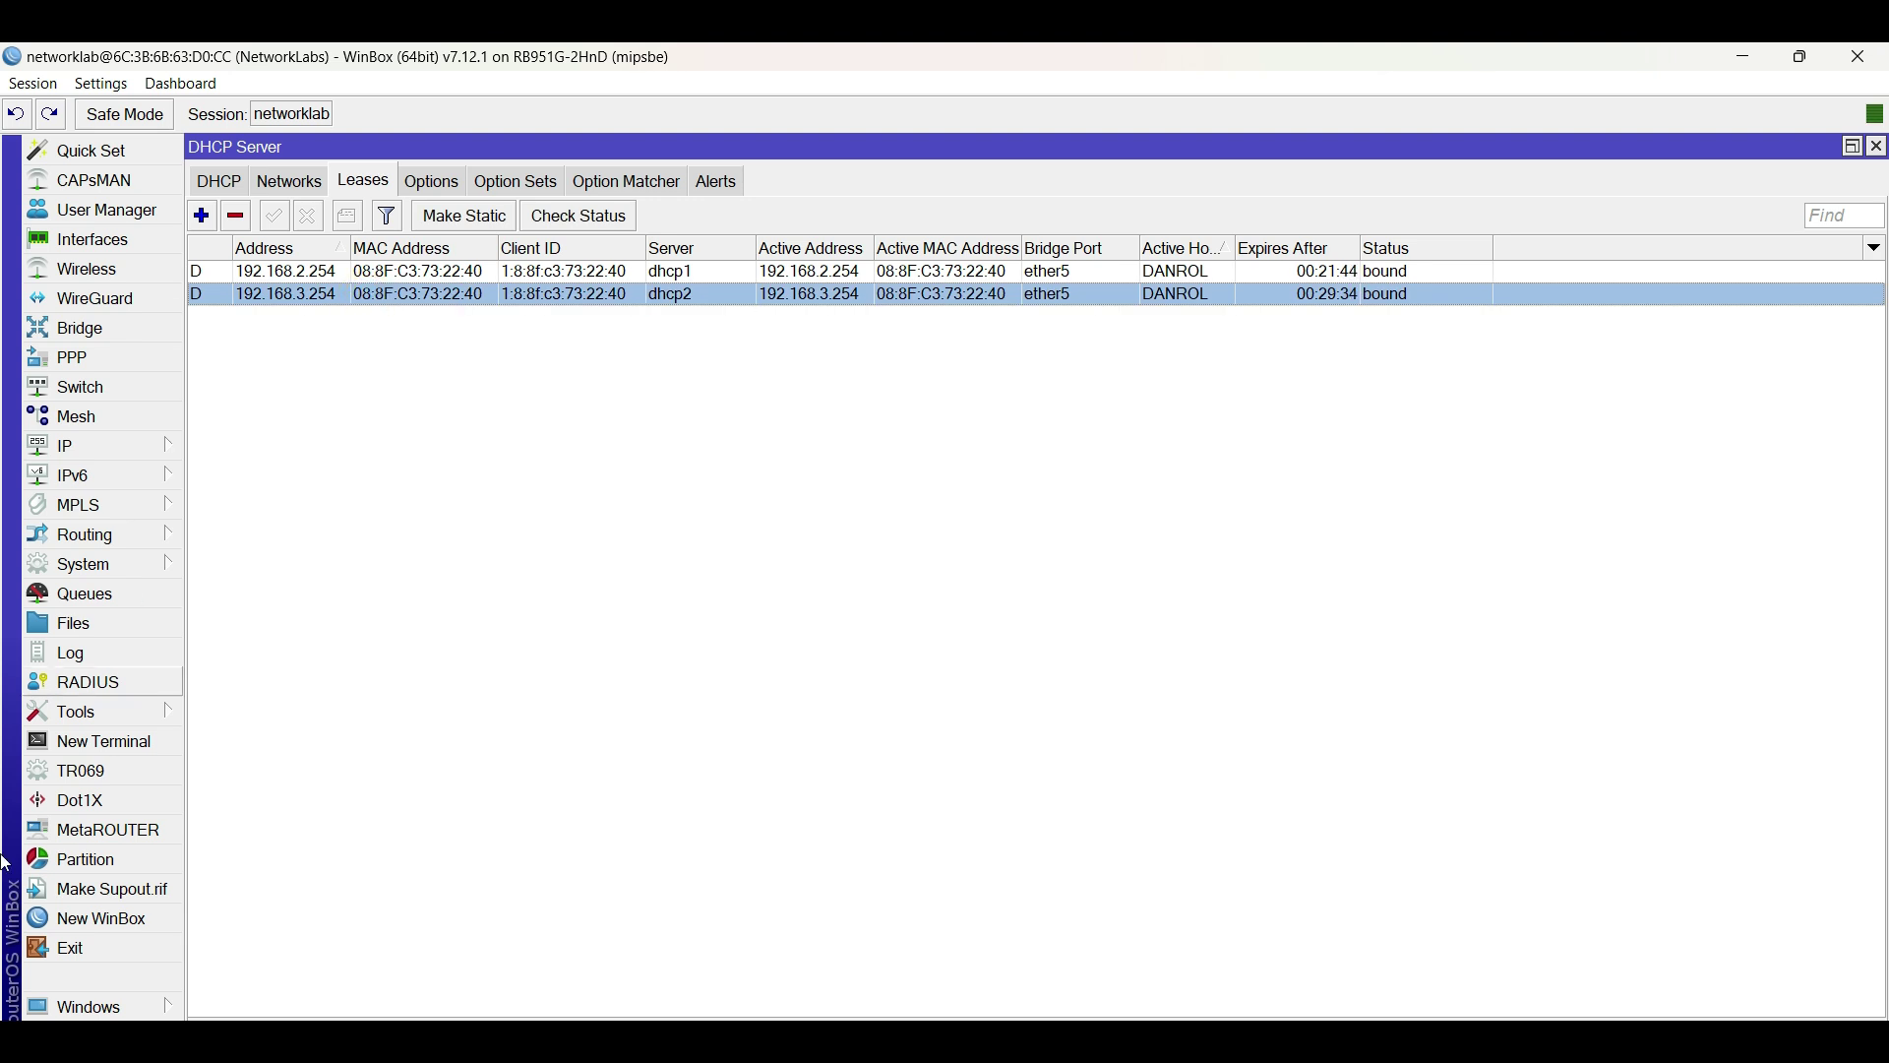
key("alt+Tab")
Reload the public IP lookup page and start tracert 1.1.1.1 in Command Prompt.
left_click(99, 144)
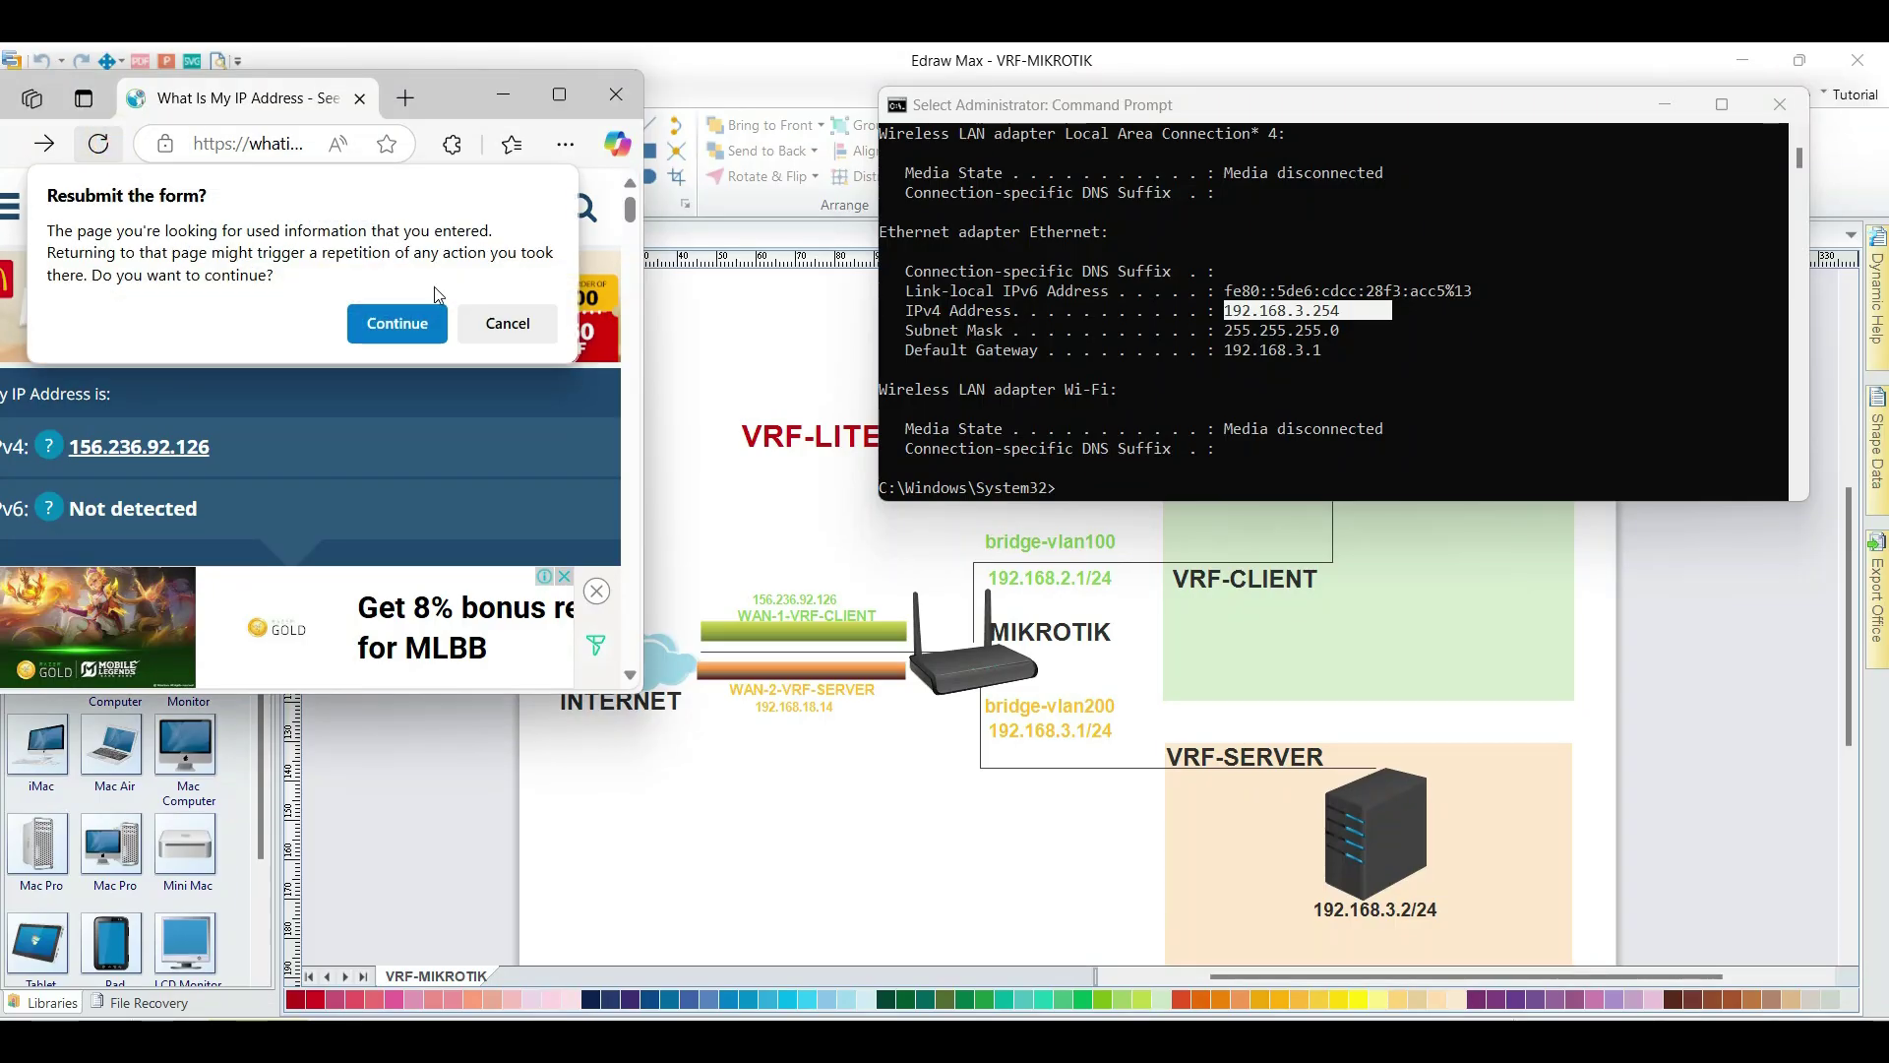
left_click(400, 317)
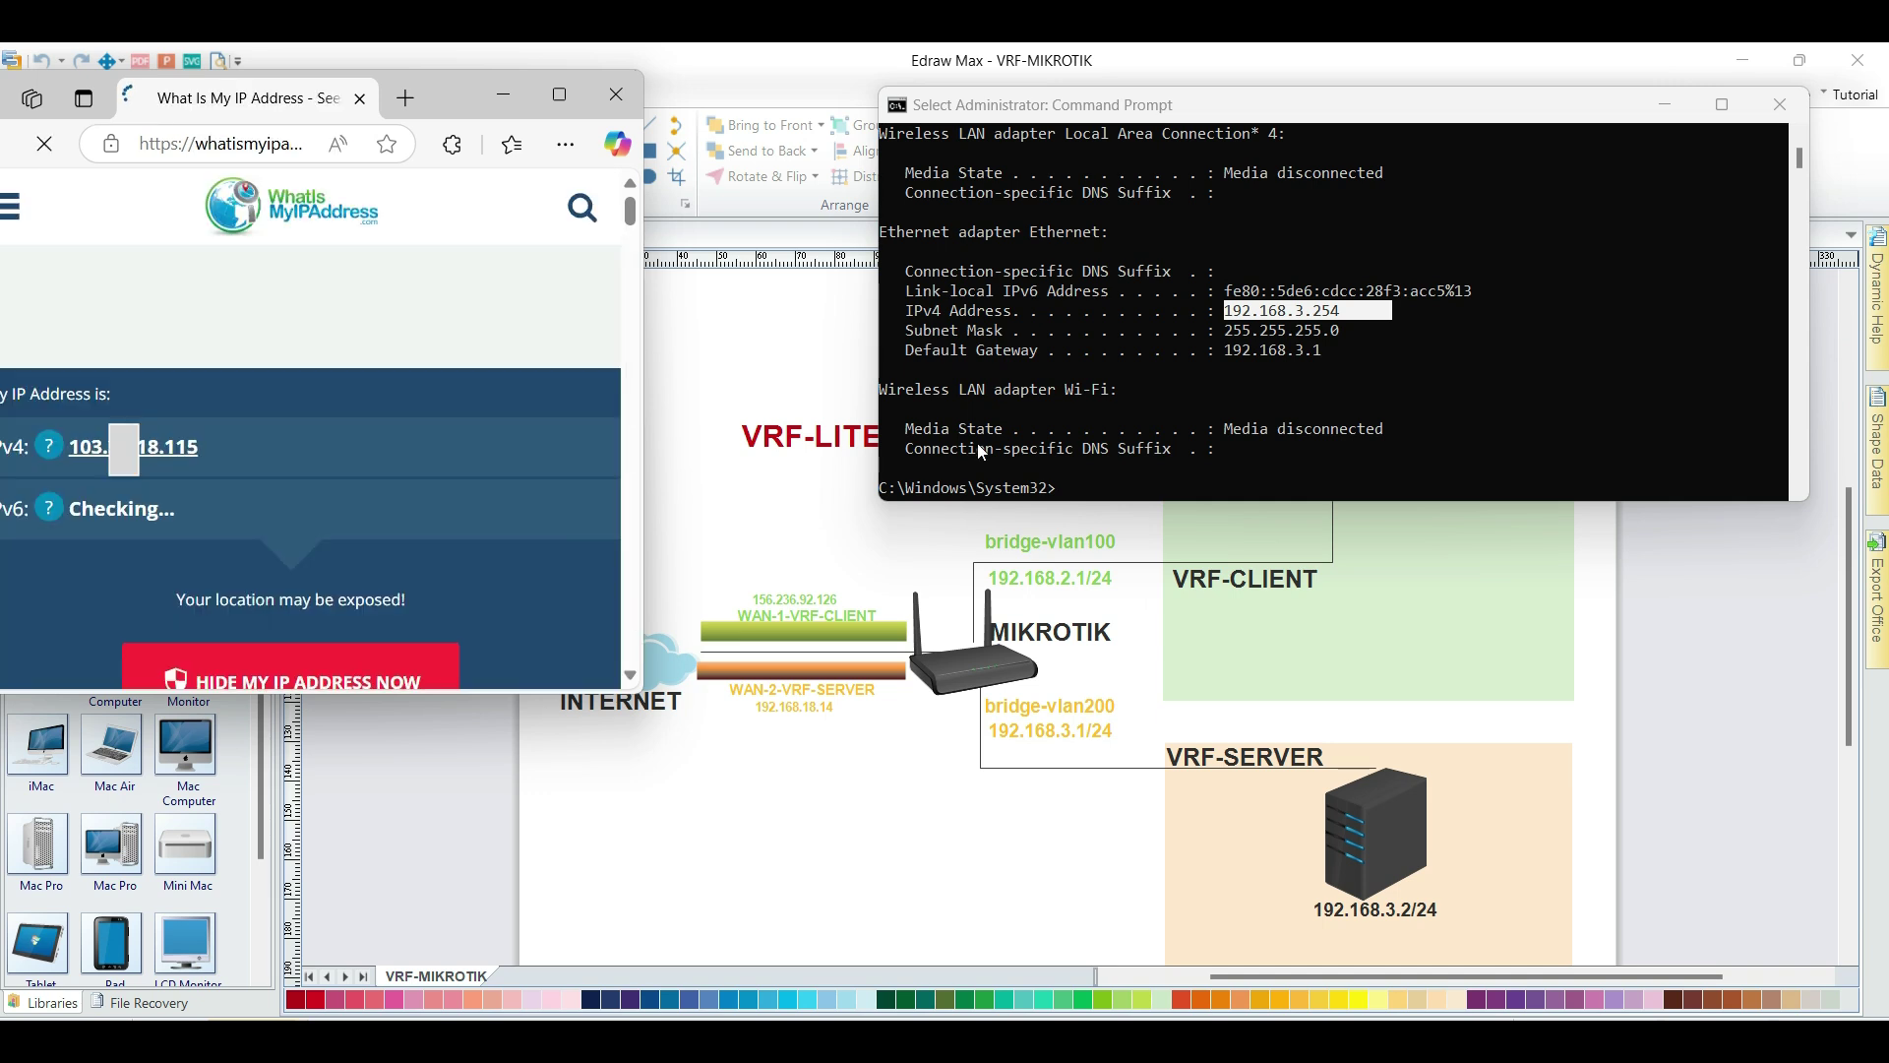
left_click(1165, 451)
type("tracert 1.1.1.1")
key("Return")
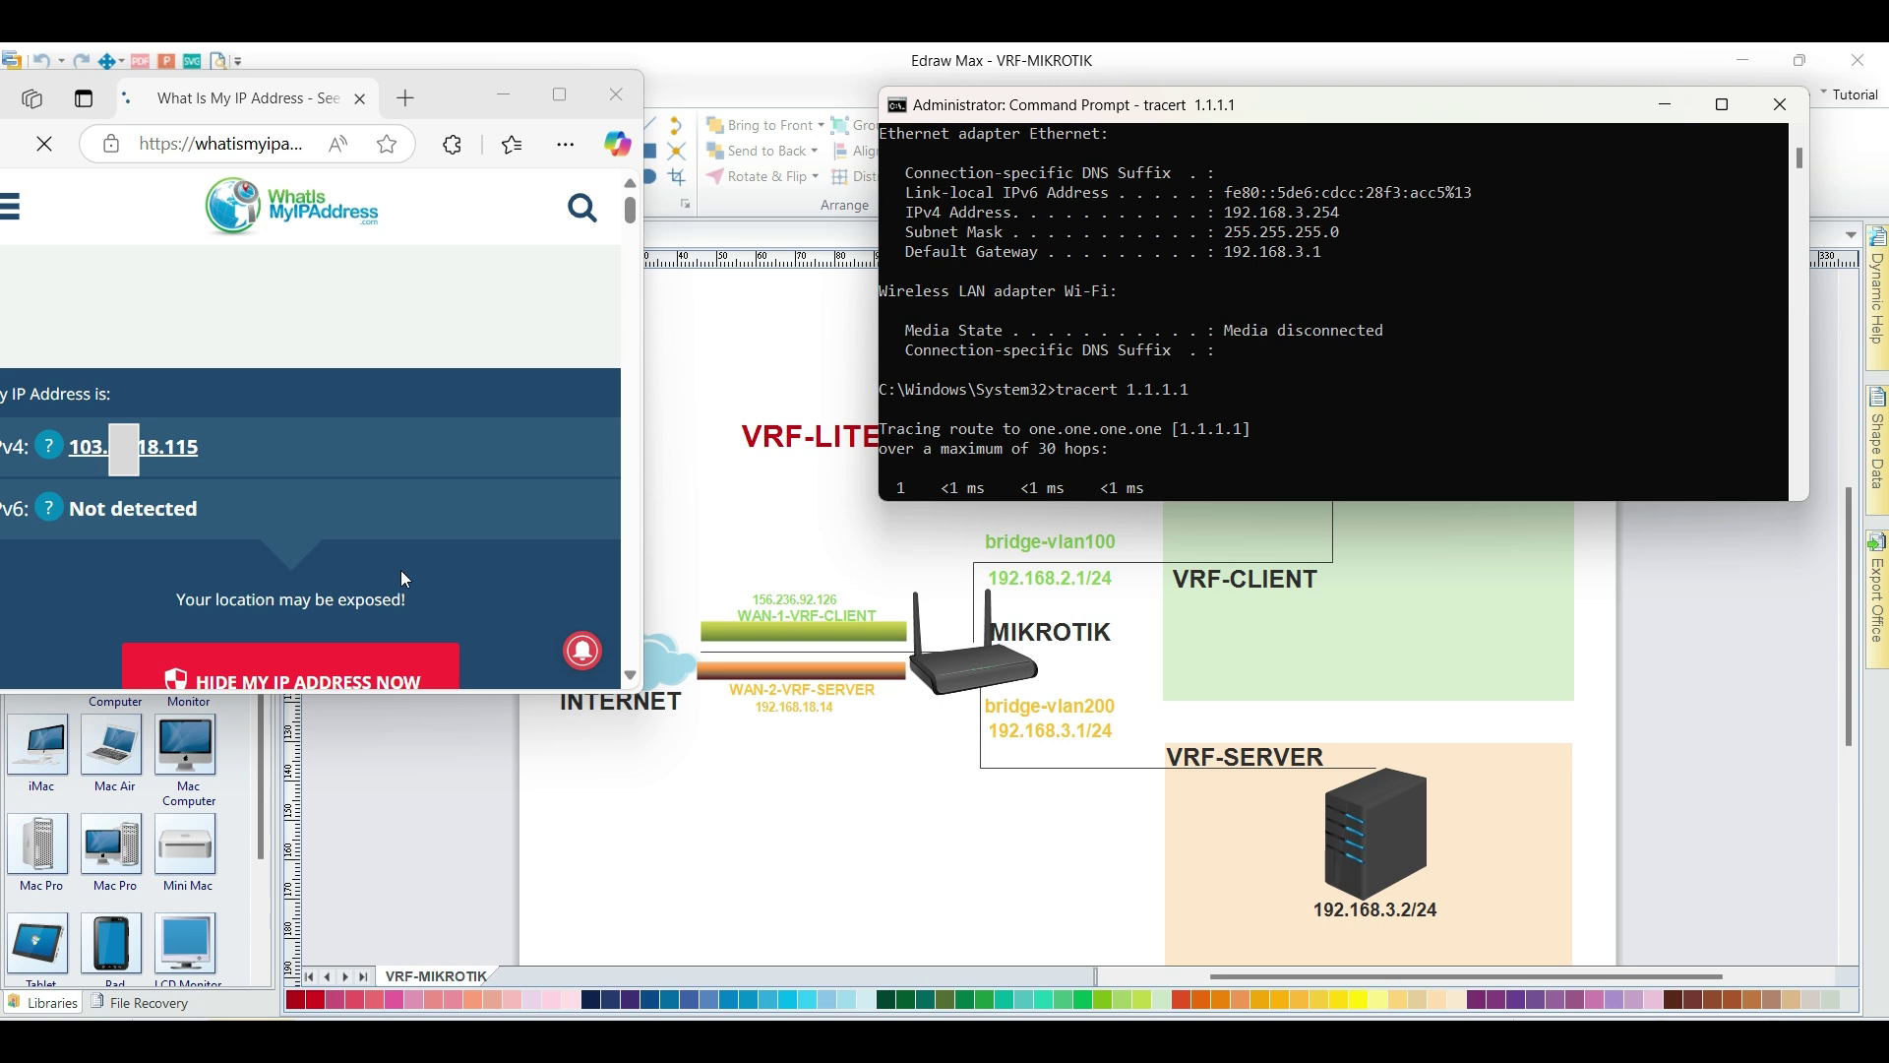
left_click(400, 570)
Stop the trace and highlight hop 2, the VRF-SERVER WAN gateway 192.168.18.1.
left_click(1125, 492)
key("ctrl+c")
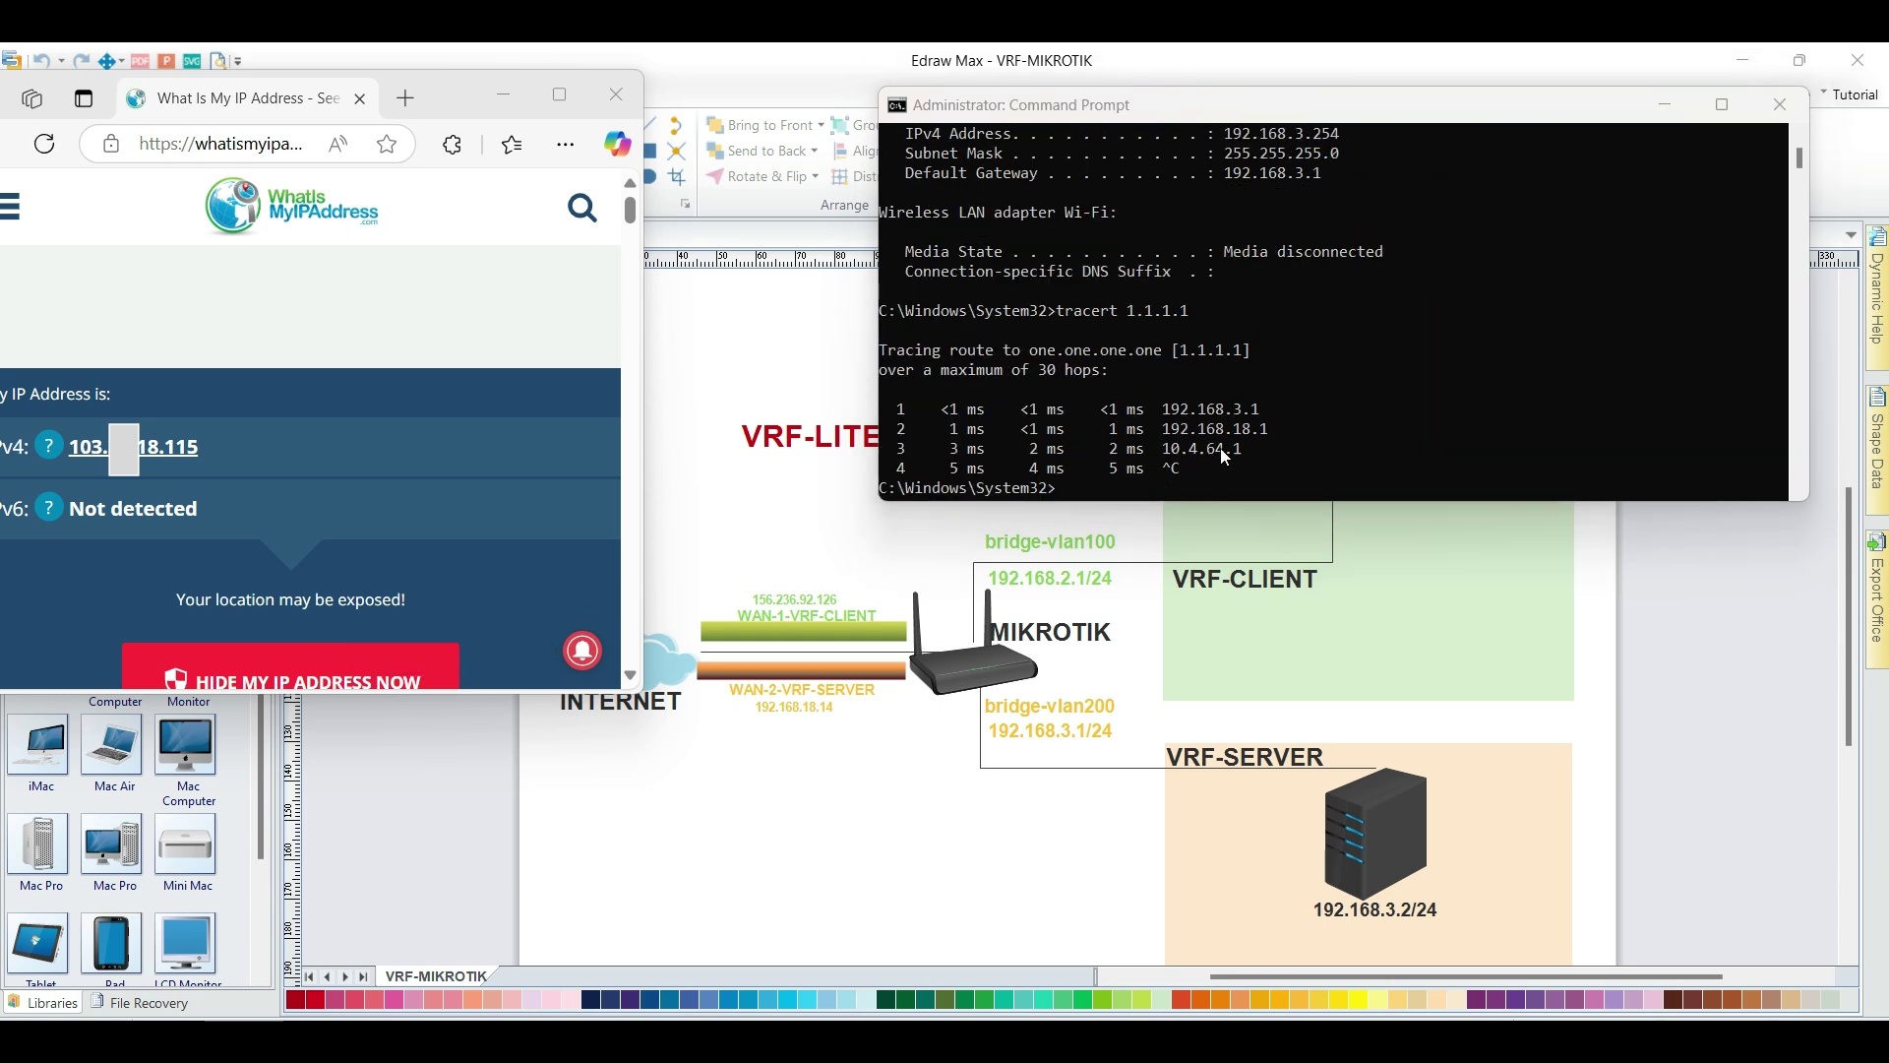
left_click_drag(1164, 429, 1303, 433)
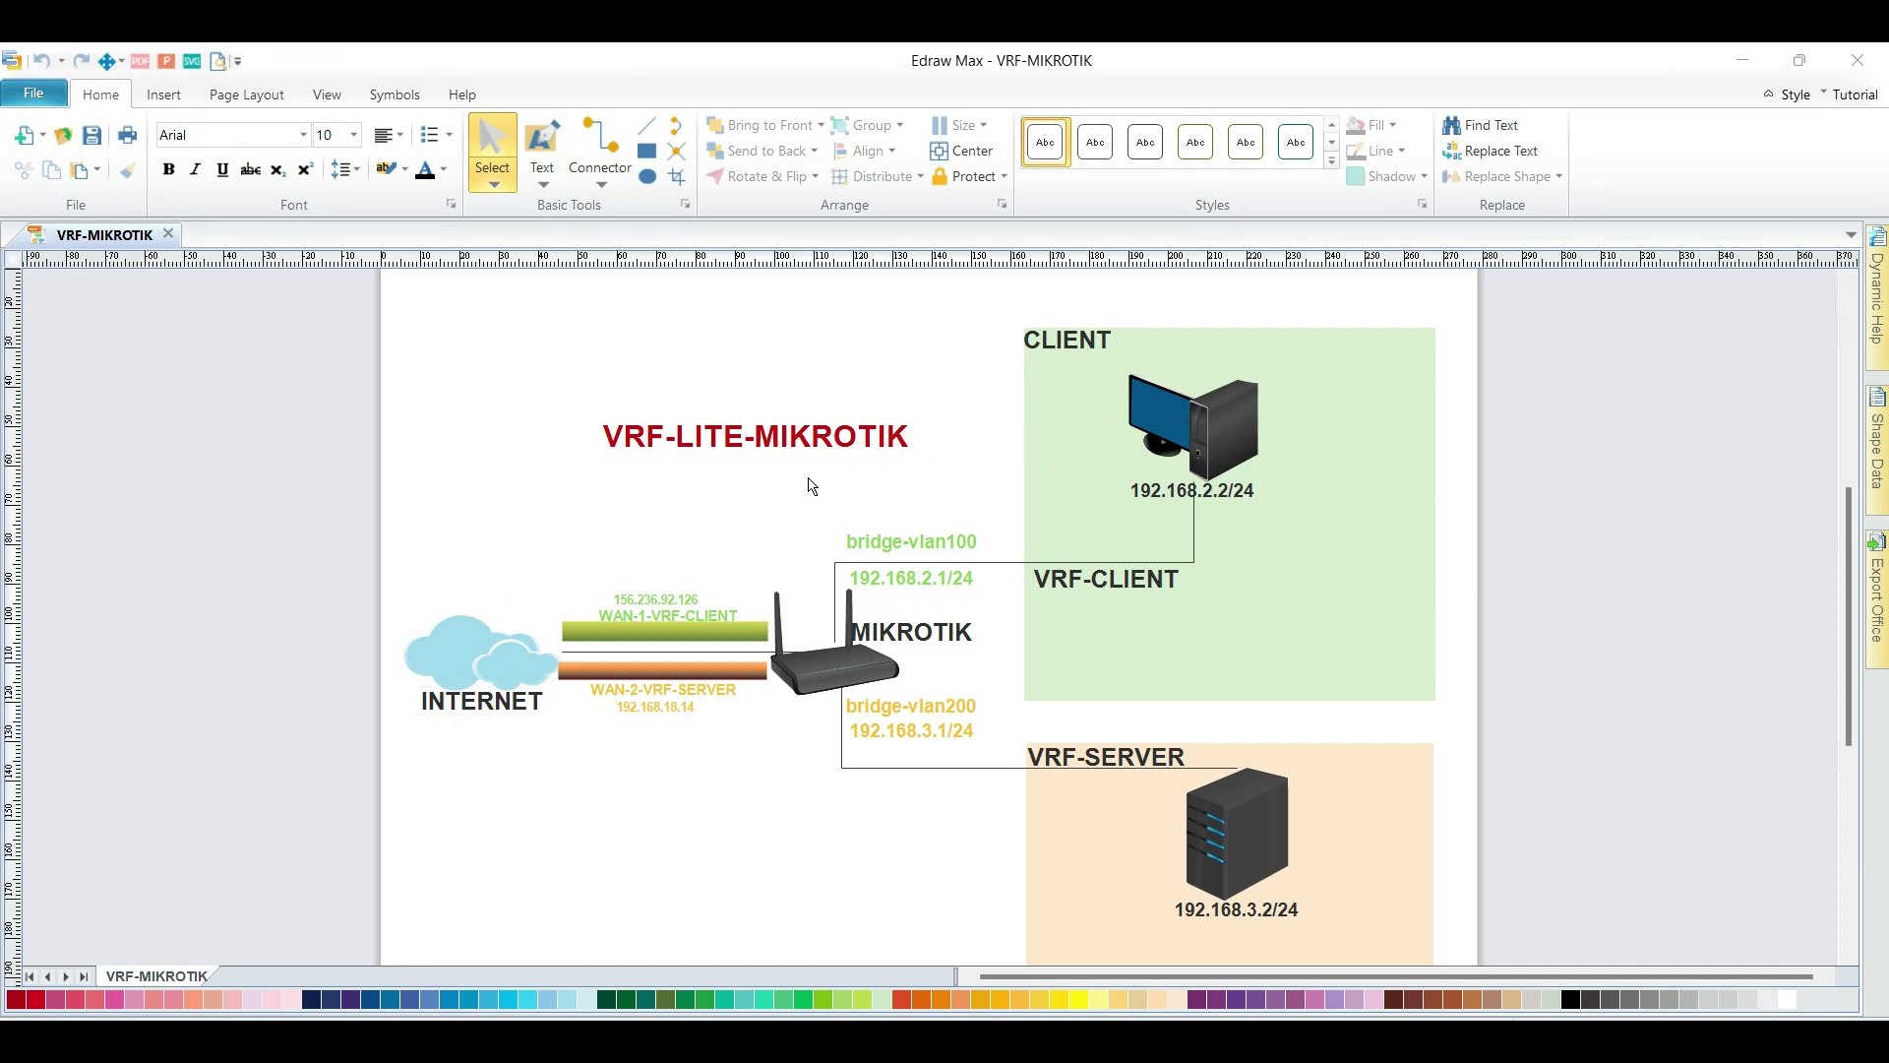
left_click(758, 451)
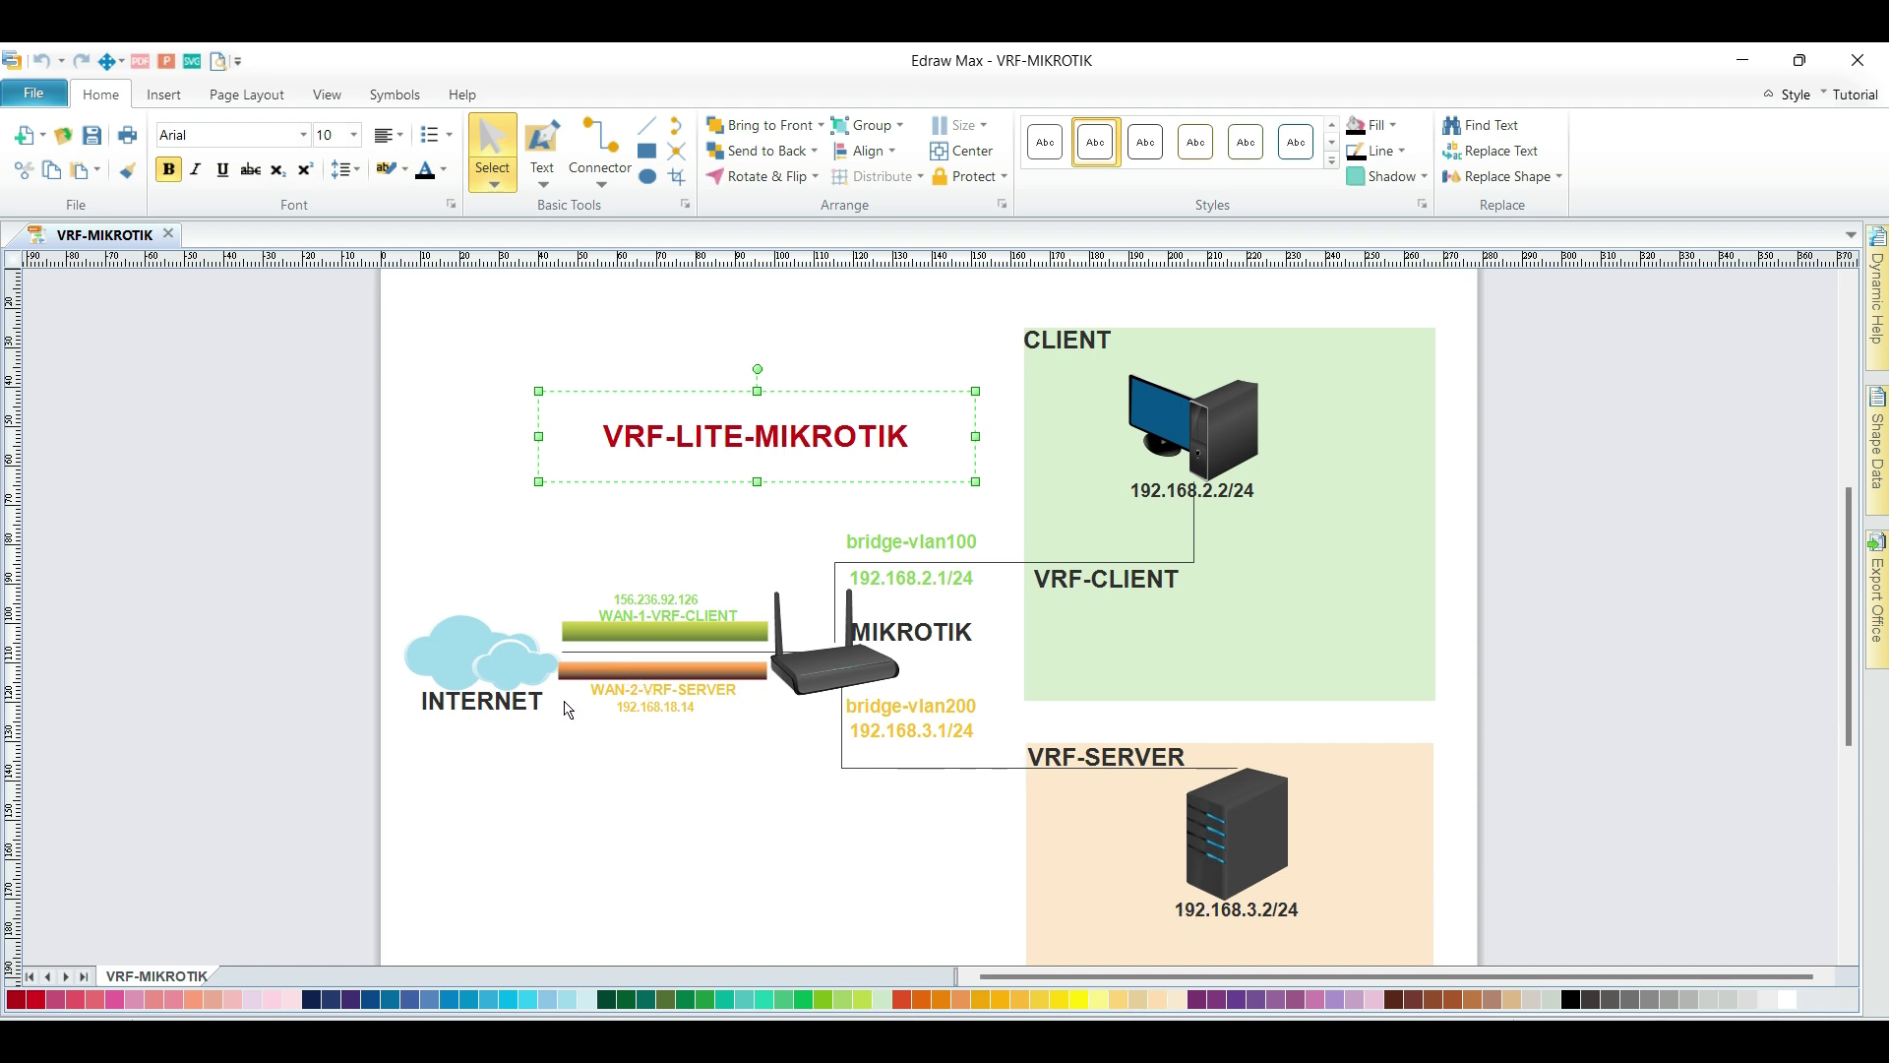
left_click(698, 495)
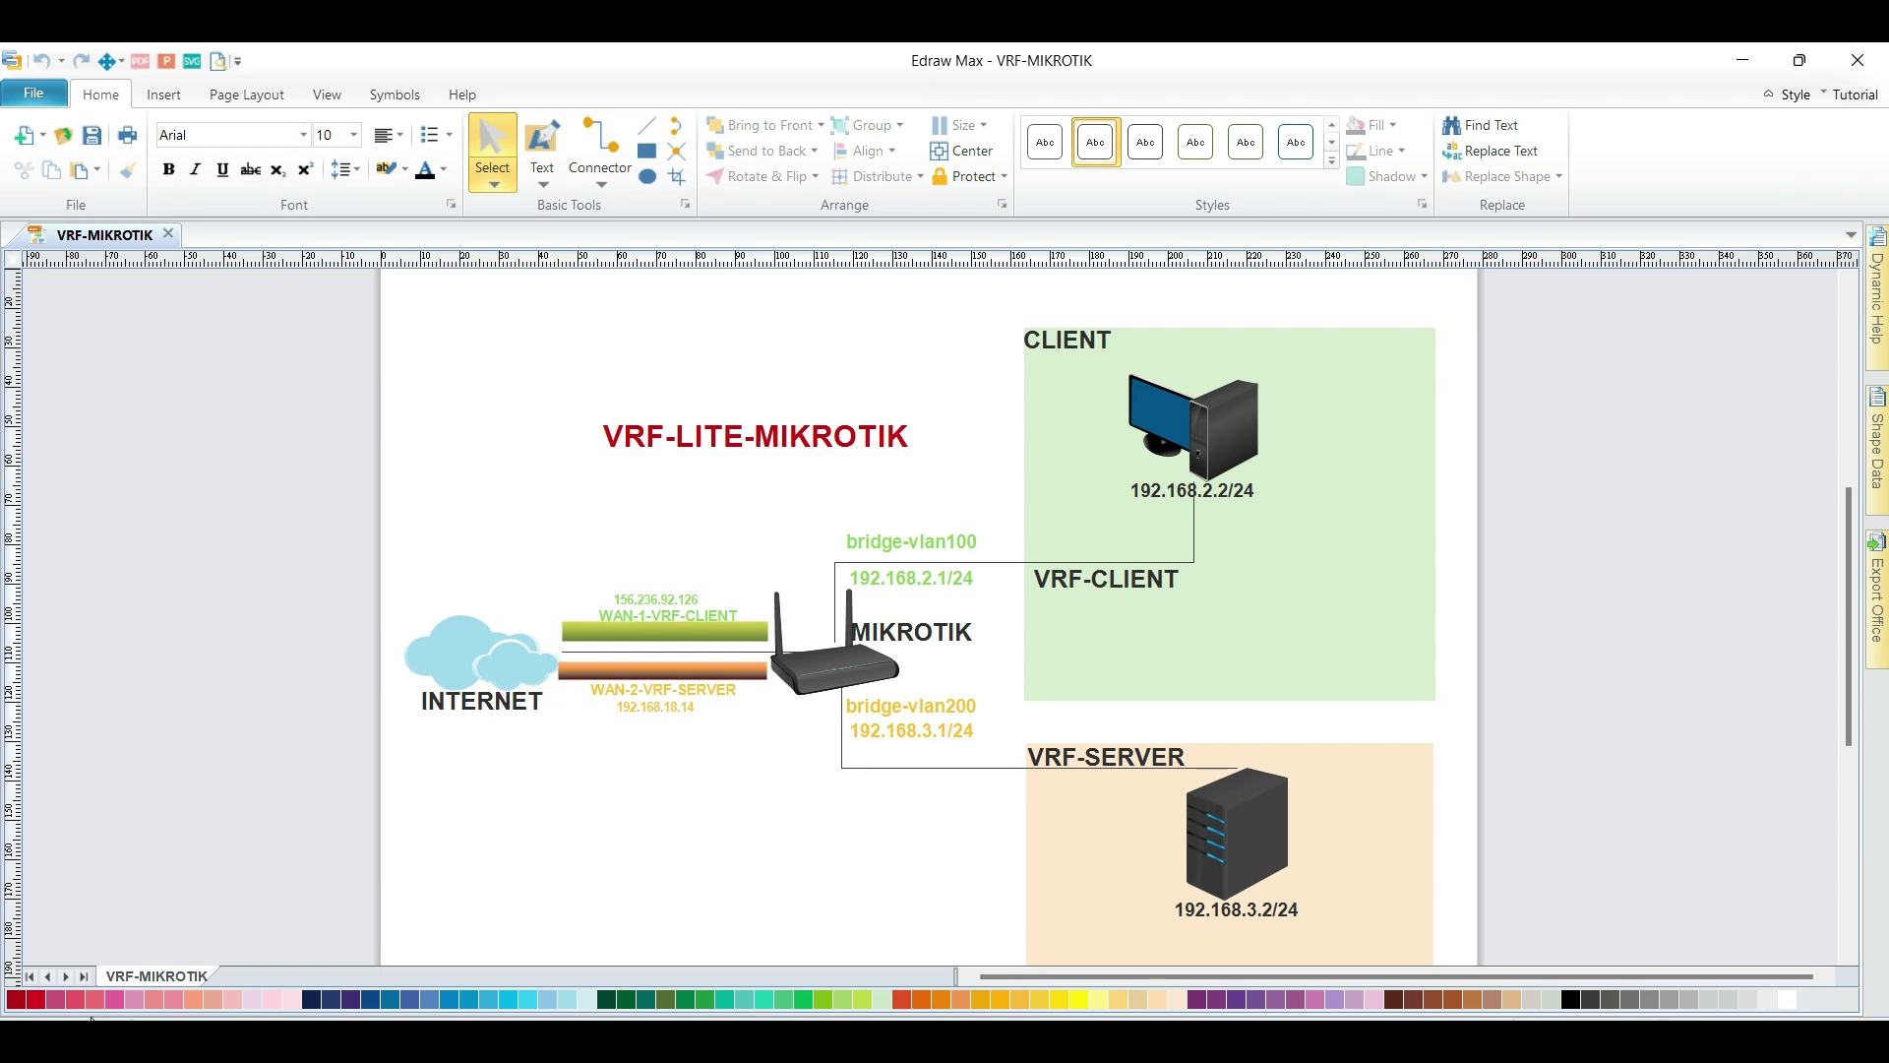